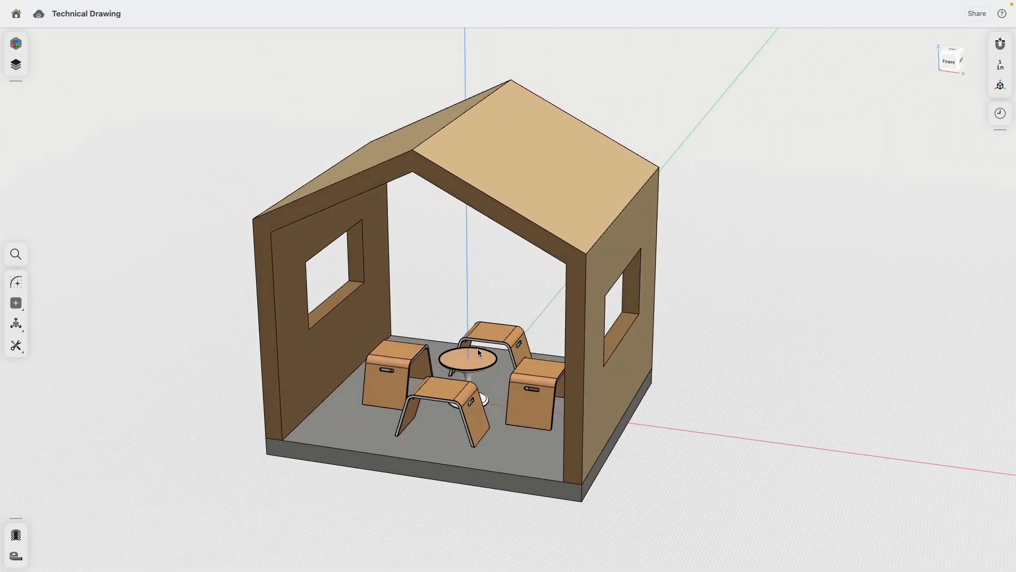
- Unhide the Projection folder's planes in the Items list and zoom out to view them beside the house
left_click(16, 65)
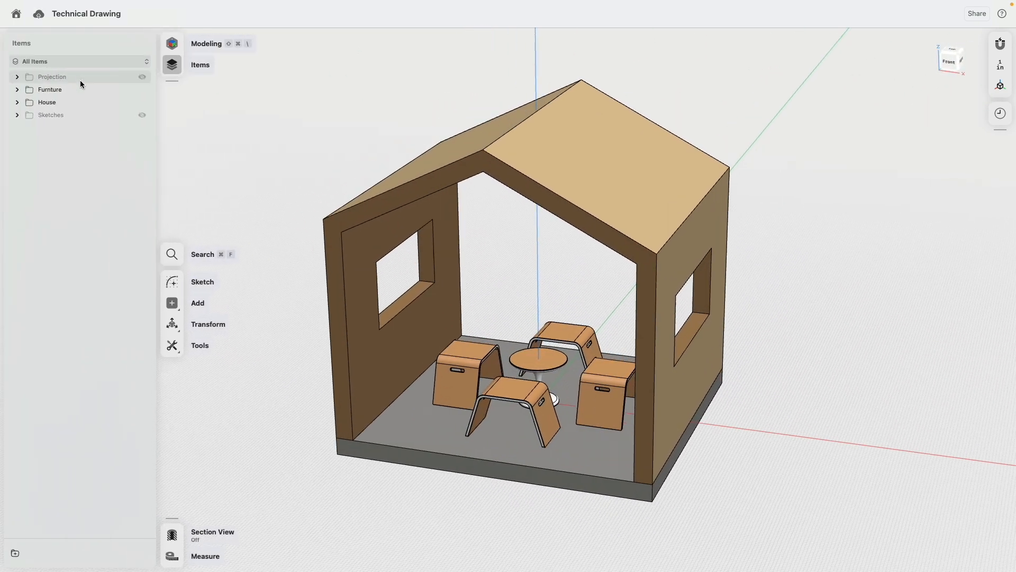
left_click(142, 77)
scroll(284, 145, "down", 5)
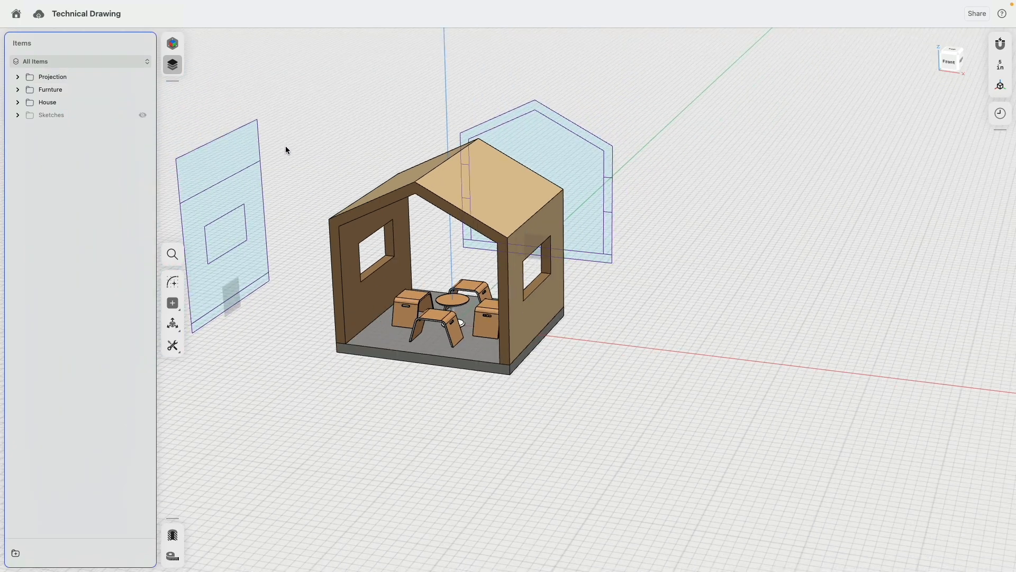
middle_click_drag(284, 145, 432, 146)
mouse_move(506, 148)
right_mouse_down()
mouse_move(537, 125)
mouse_move(457, 125)
mouse_move(505, 155)
right_mouse_up()
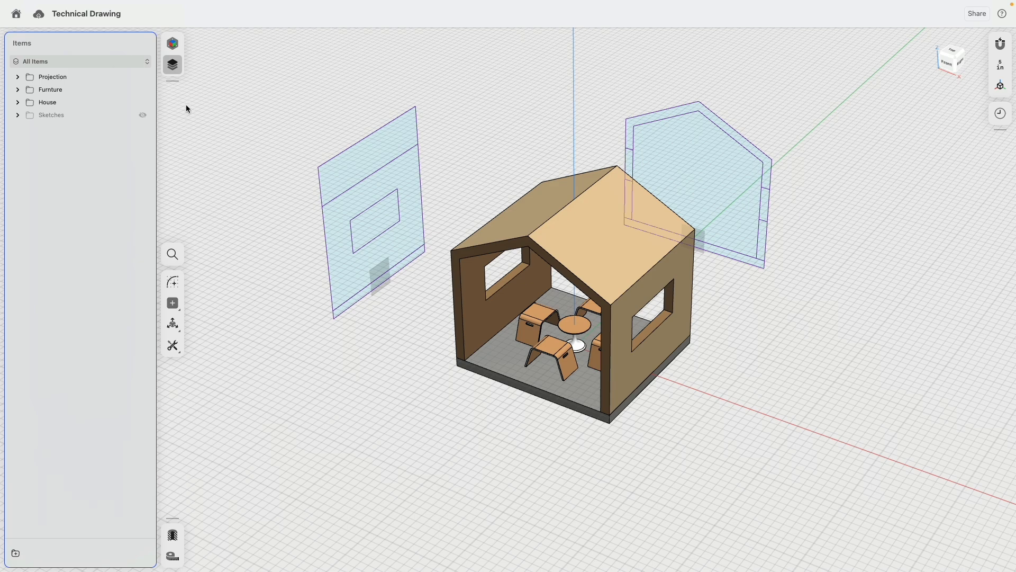
left_click(173, 47)
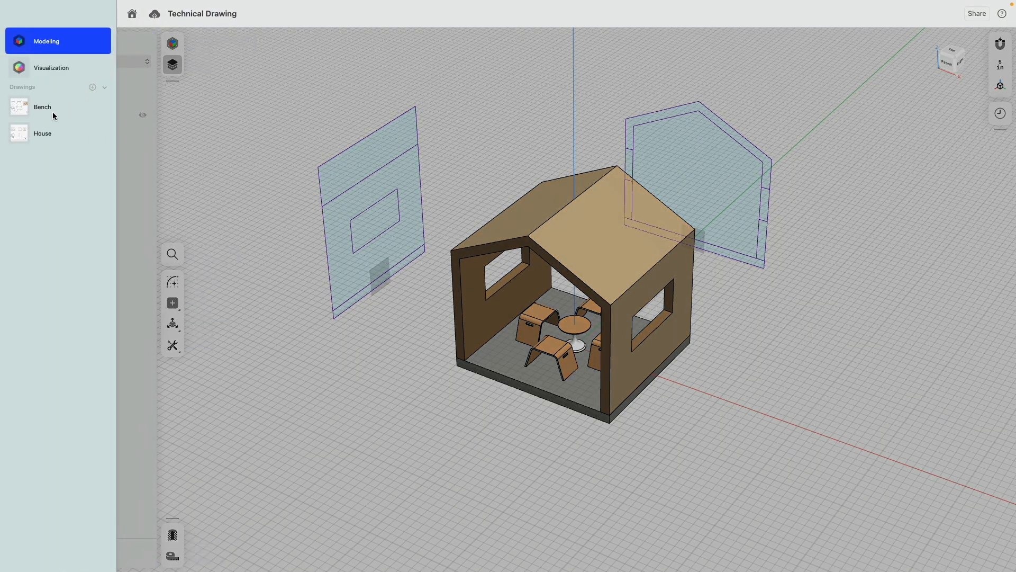
- Open the House drawing, then try moving the section A-A furniture and undo the move
left_click(43, 134)
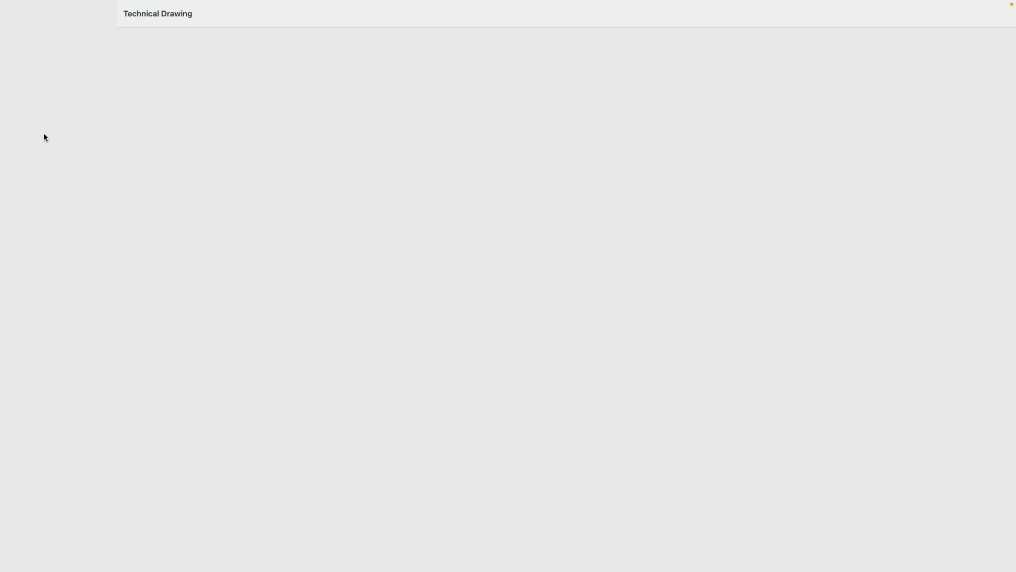
left_click_drag(411, 280, 428, 295)
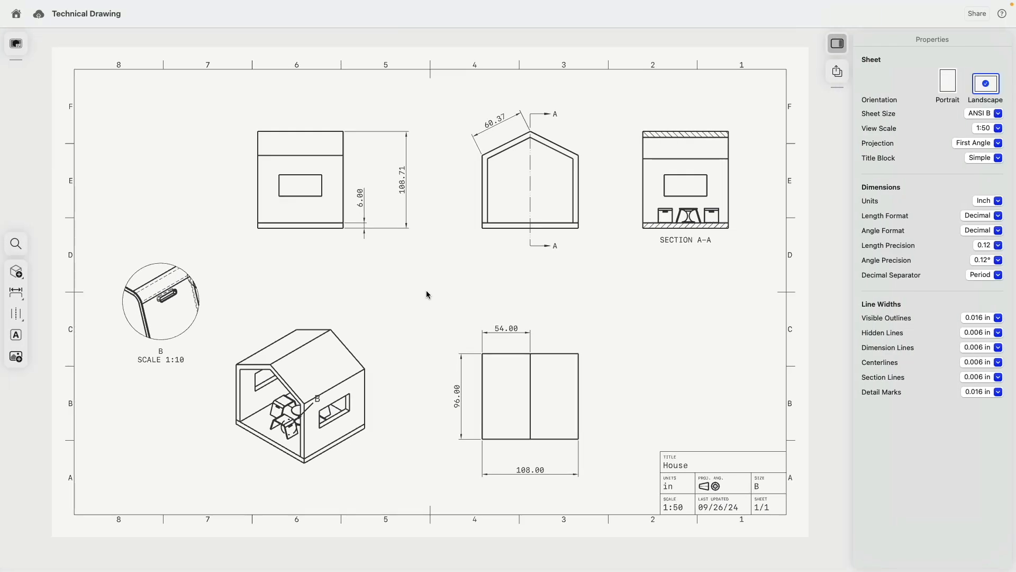
left_click(692, 214)
left_click_drag(692, 213, 686, 174)
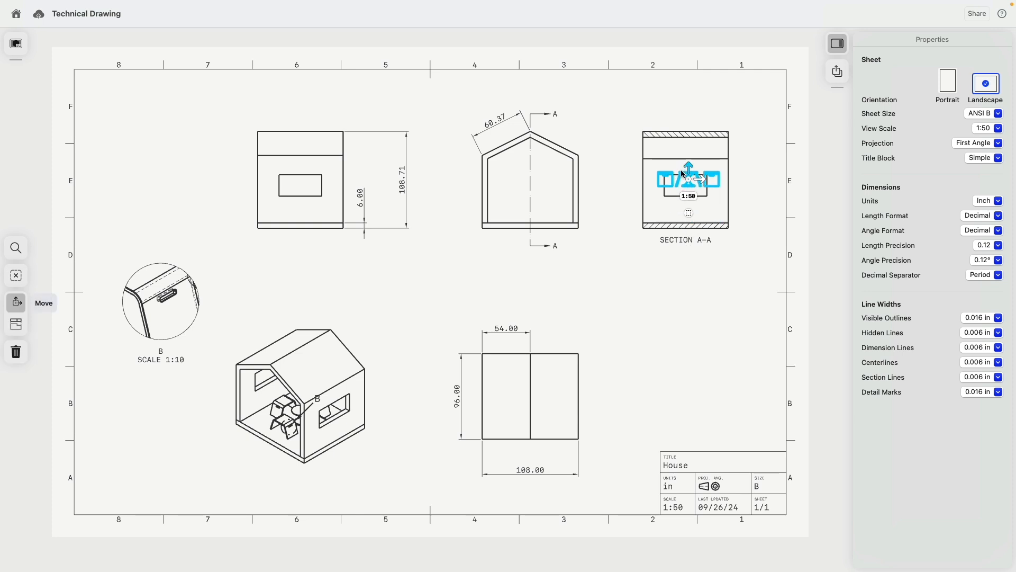
key("Escape")
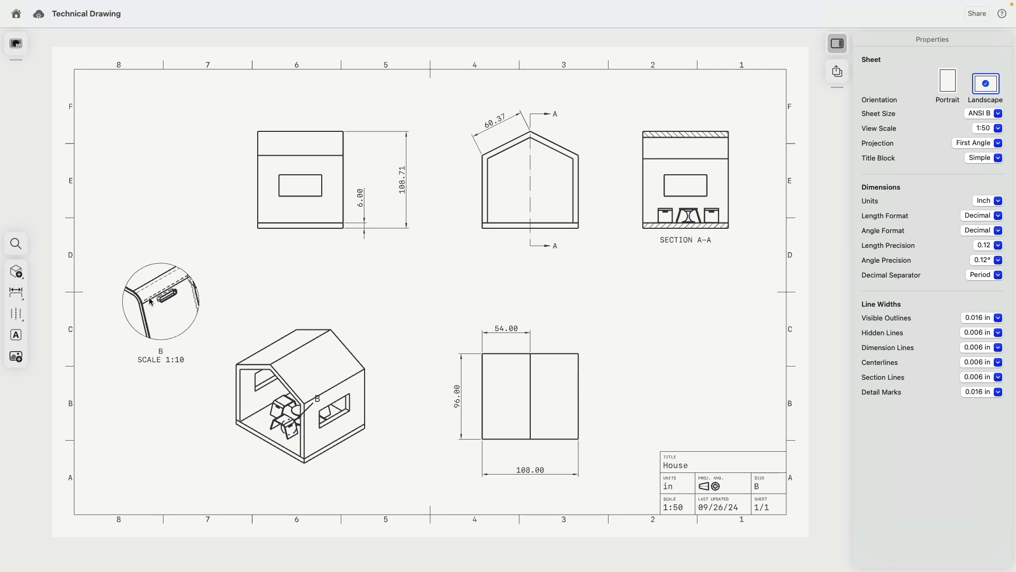
- Browse the drawing view types, then switch to the Bench drawing
left_click(16, 272)
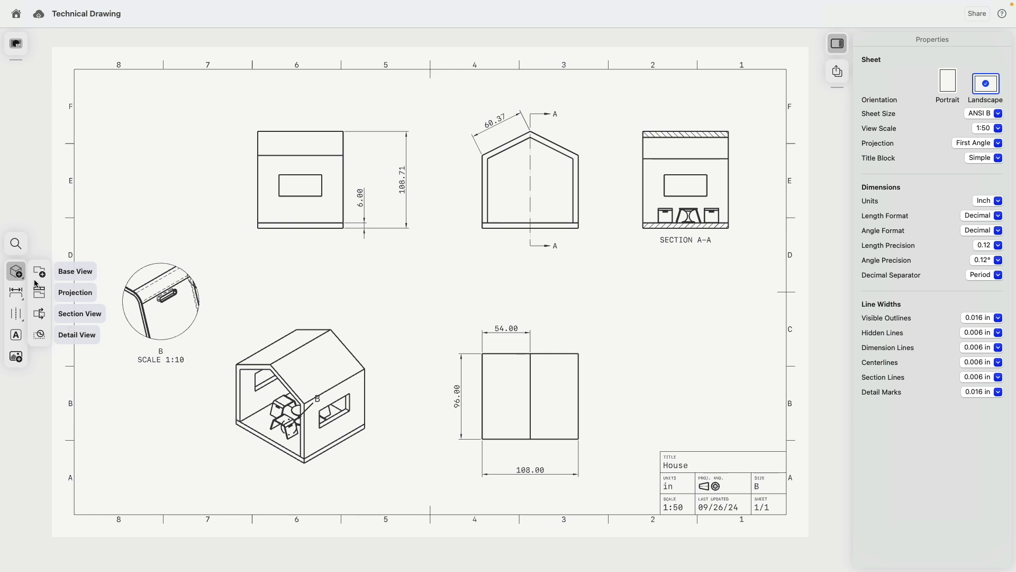
left_click(308, 324)
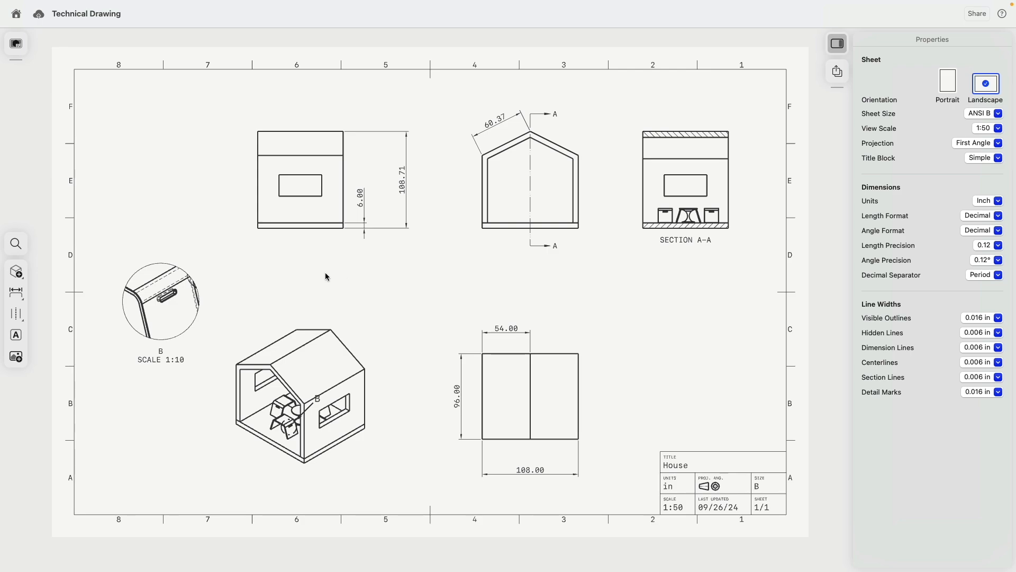
left_click(16, 43)
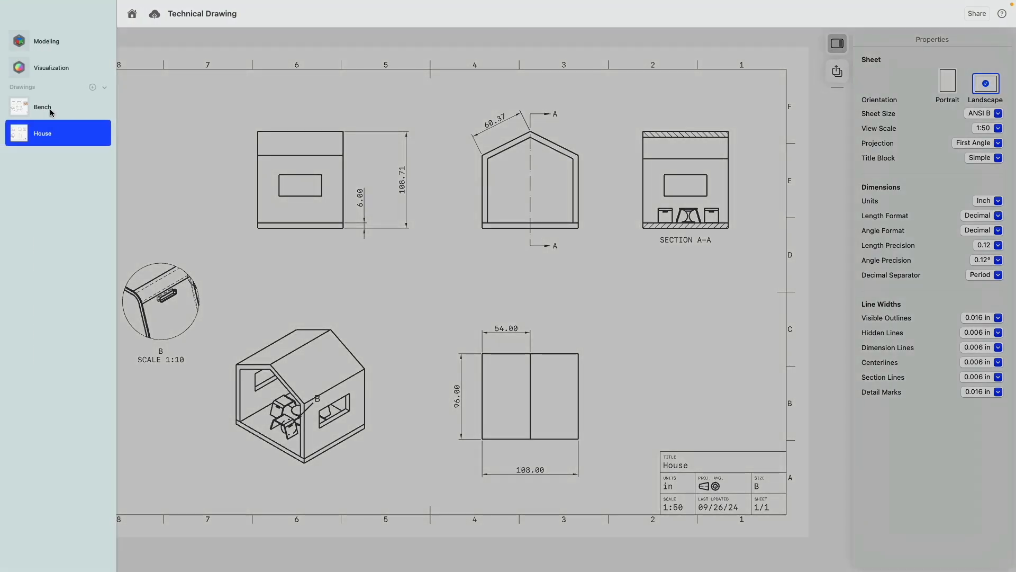
left_click(52, 111)
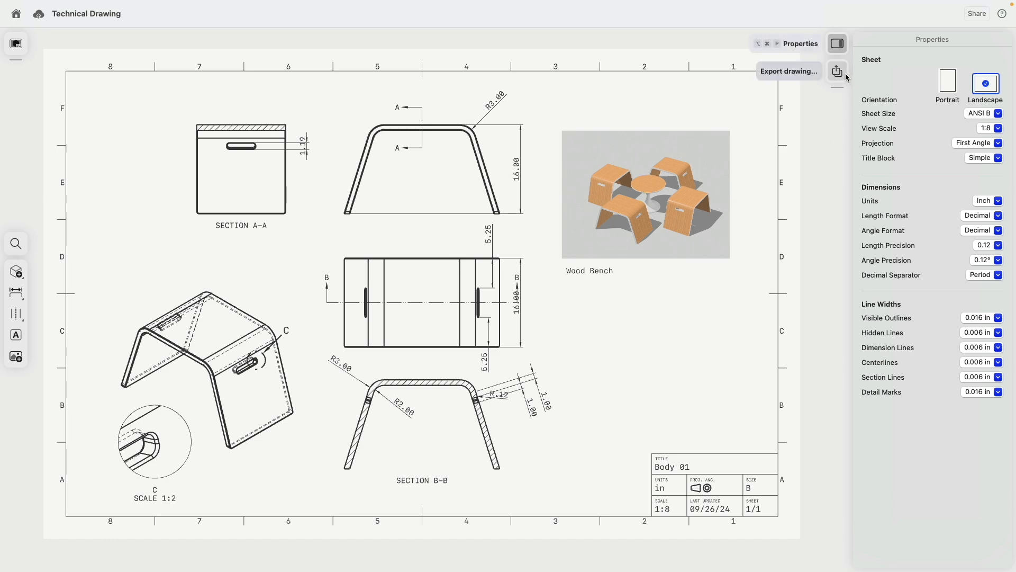
- Open the Bench drawing's export options and close them without exporting
left_click(838, 71)
key("Escape")
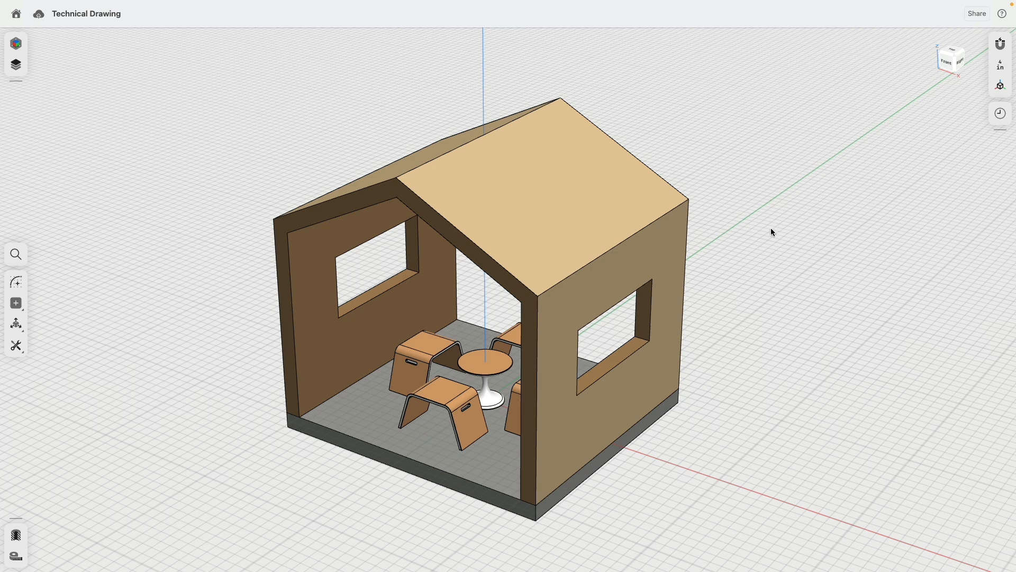
- Select the wall and slab faces, then cancel the face offset and reframe the house
left_click(387, 202)
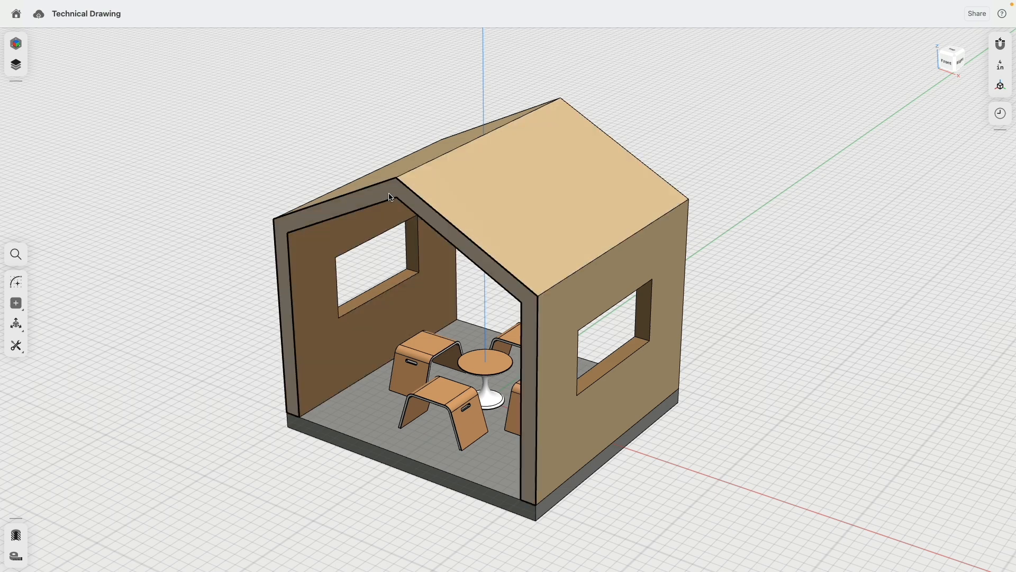
left_click(339, 430)
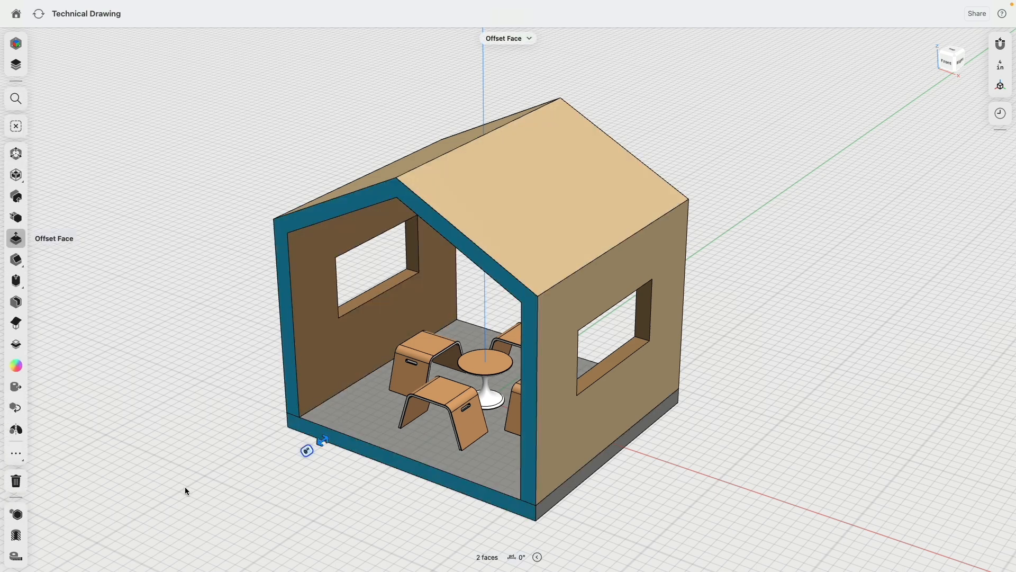
right_click_drag(193, 483, 226, 464)
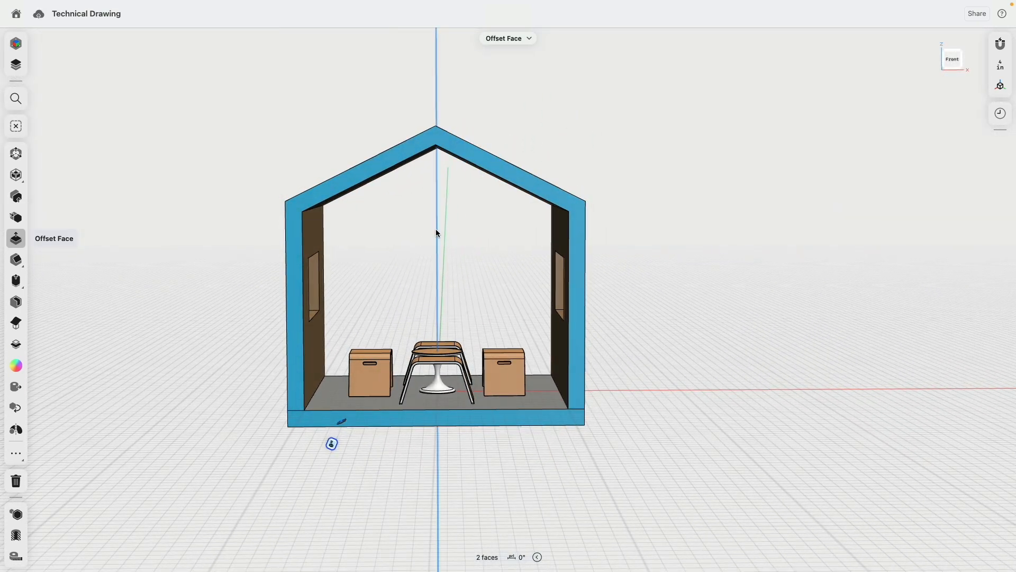
right_click_drag(714, 273, 731, 420)
left_click(731, 418)
middle_click_drag(843, 274, 771, 337)
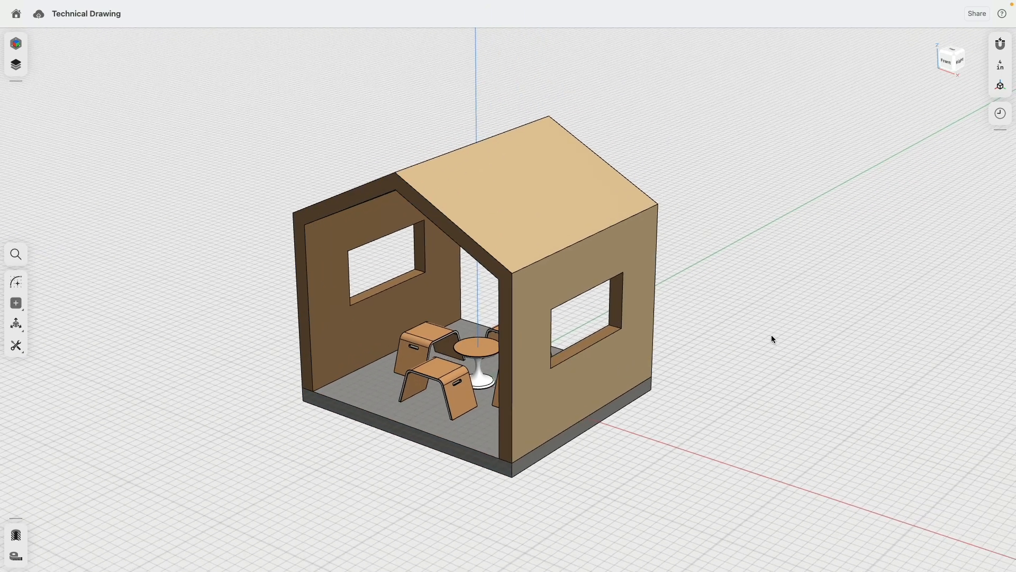
- Create a construction plane offset 150" from the house's right side
left_click(40, 303)
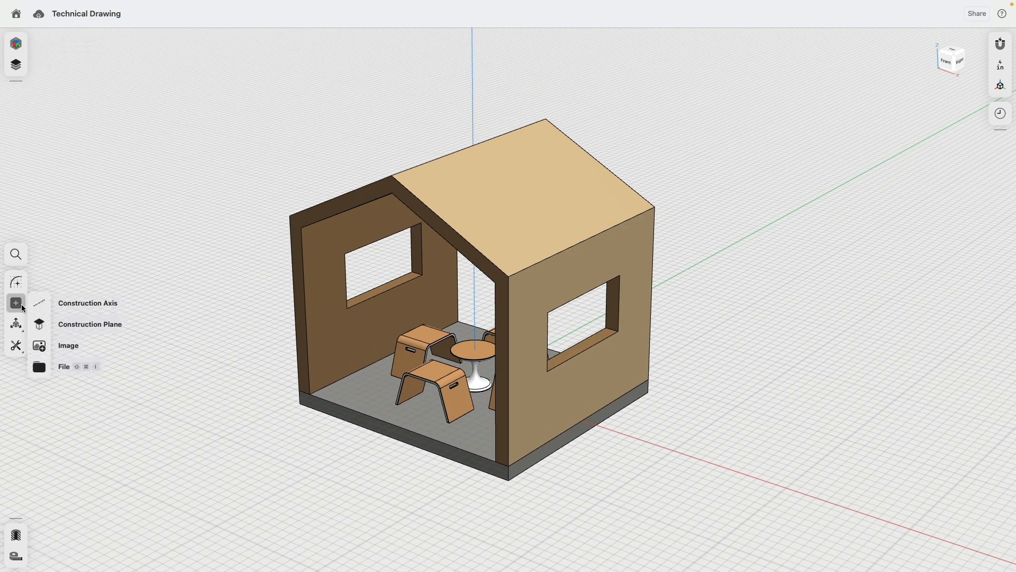
left_click(39, 325)
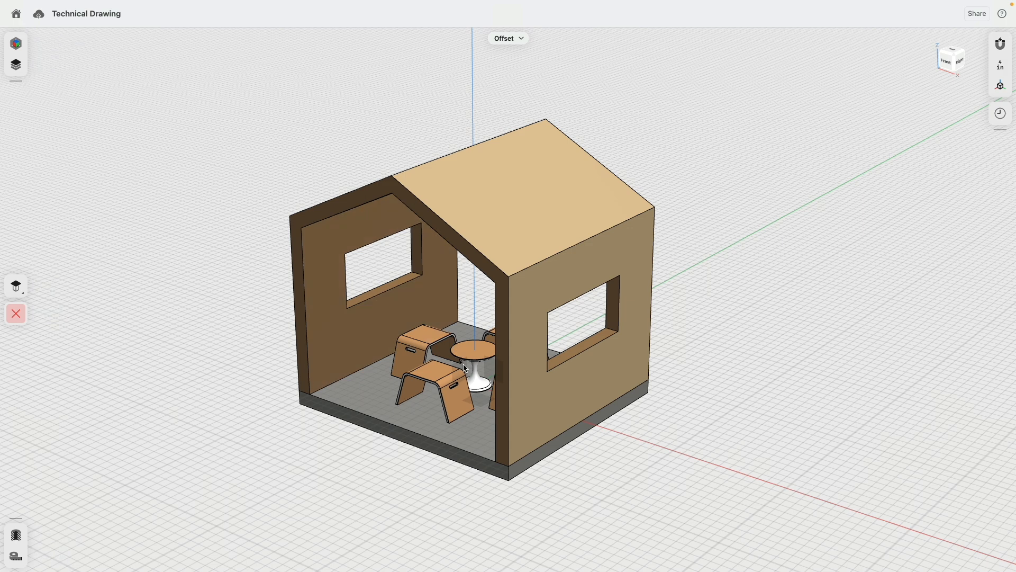
right_click_drag(479, 349, 299, 309)
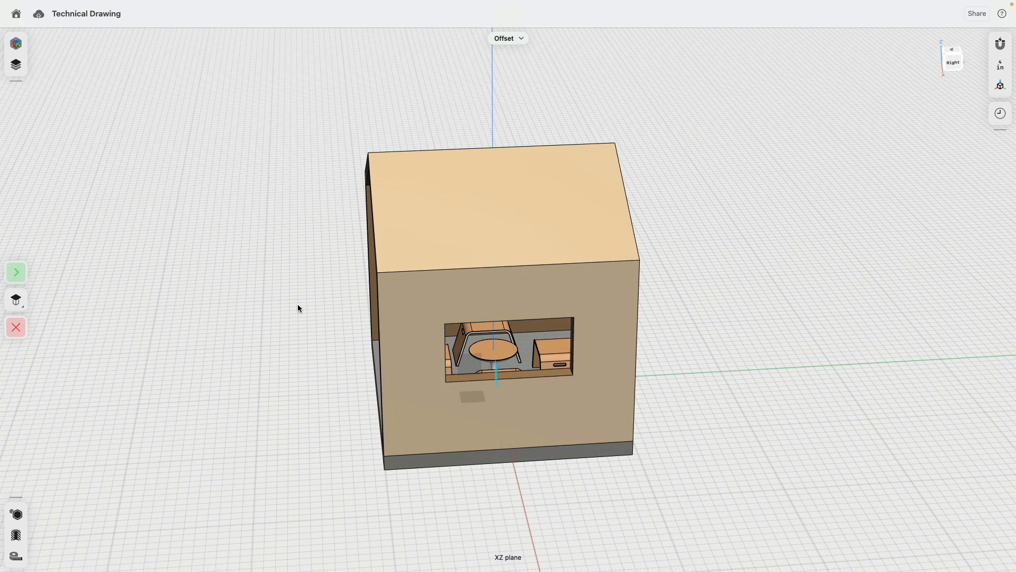
left_click(17, 279)
left_click_drag(501, 386, 729, 387)
type("150")
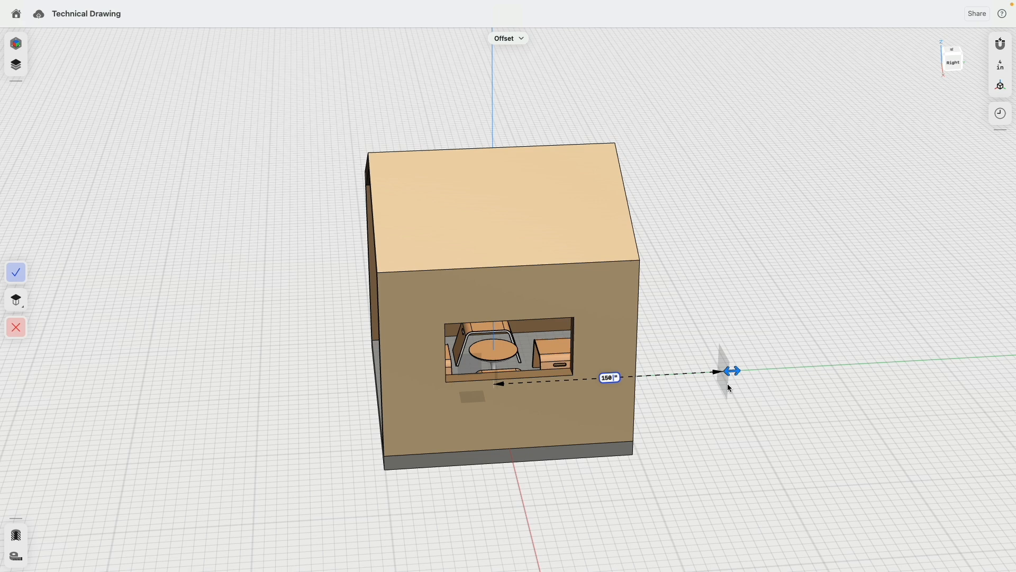
key("Return")
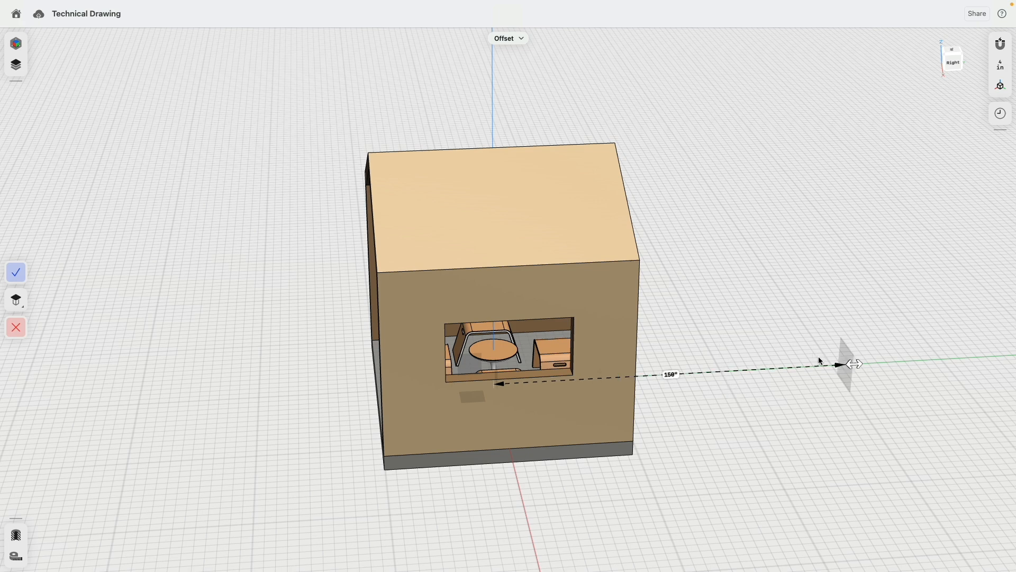
left_click(16, 272)
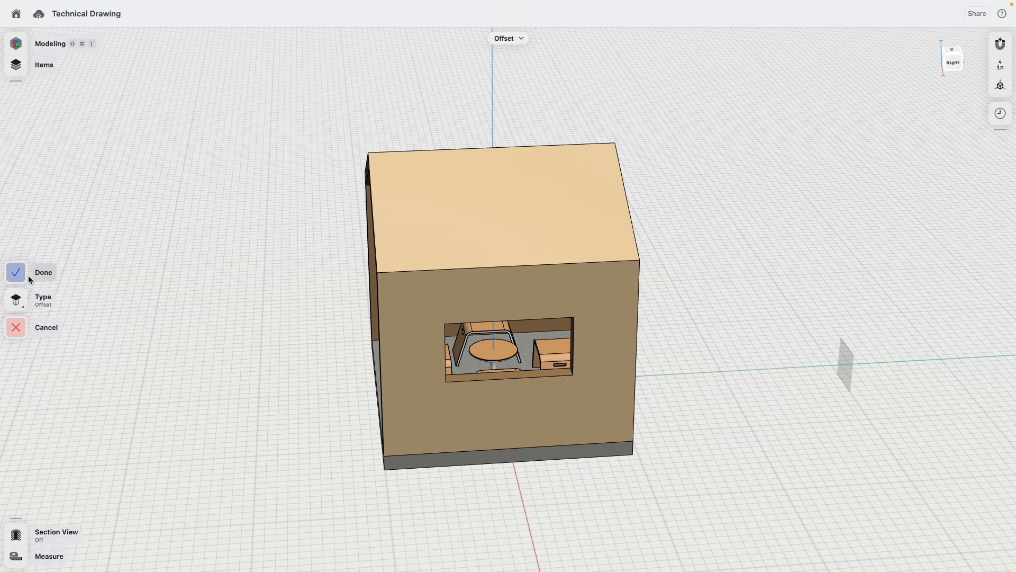
left_click(301, 187)
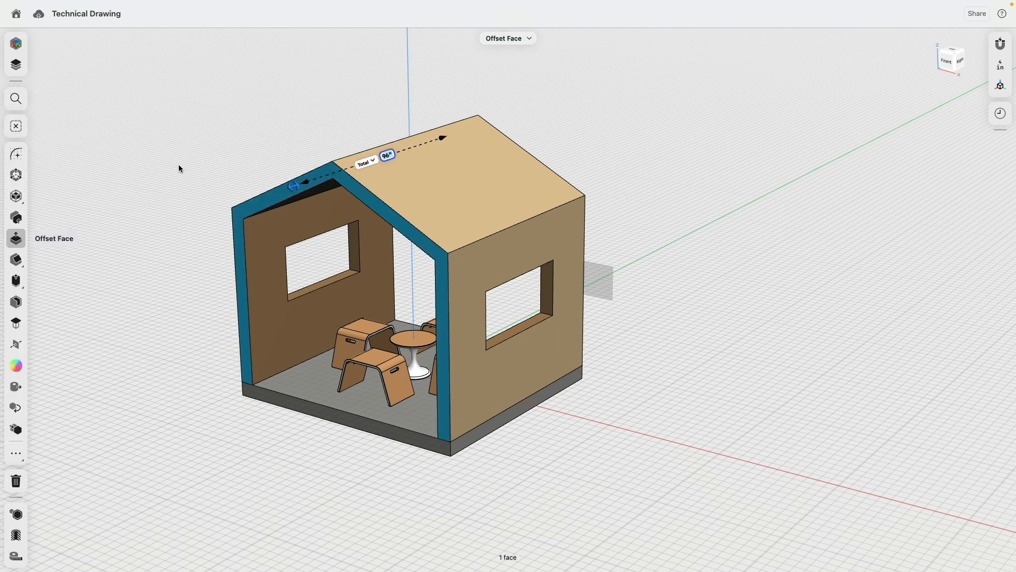
- Start a projection targeting the new construction plane
left_click(16, 454)
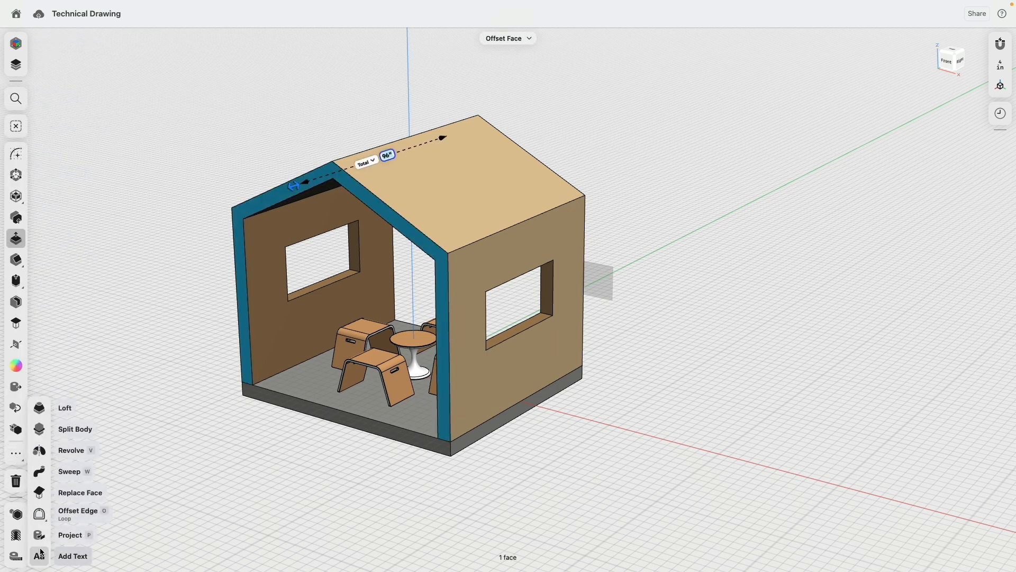
left_click(64, 534)
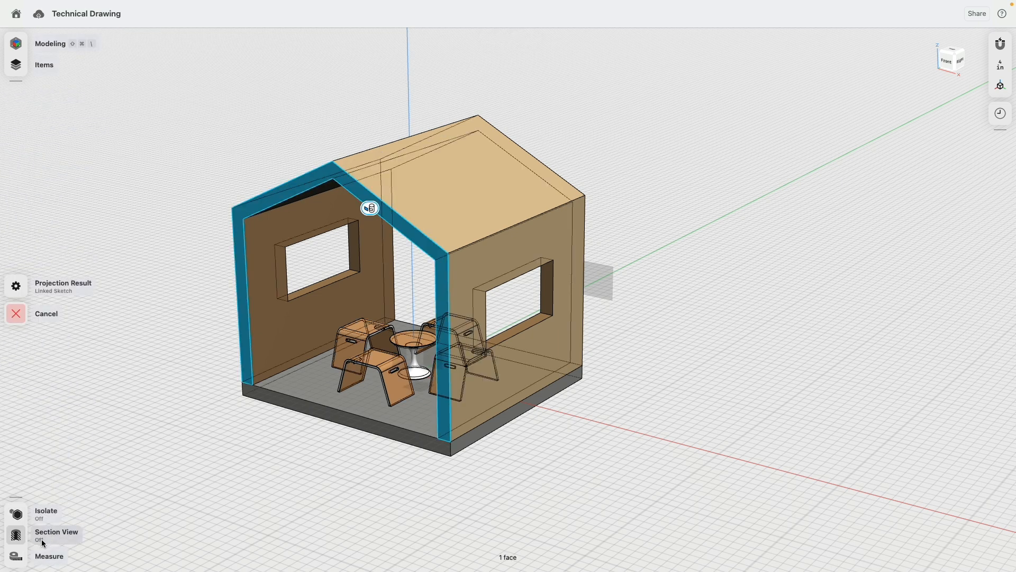
left_click(602, 279)
right_click_drag(638, 216, 681, 139)
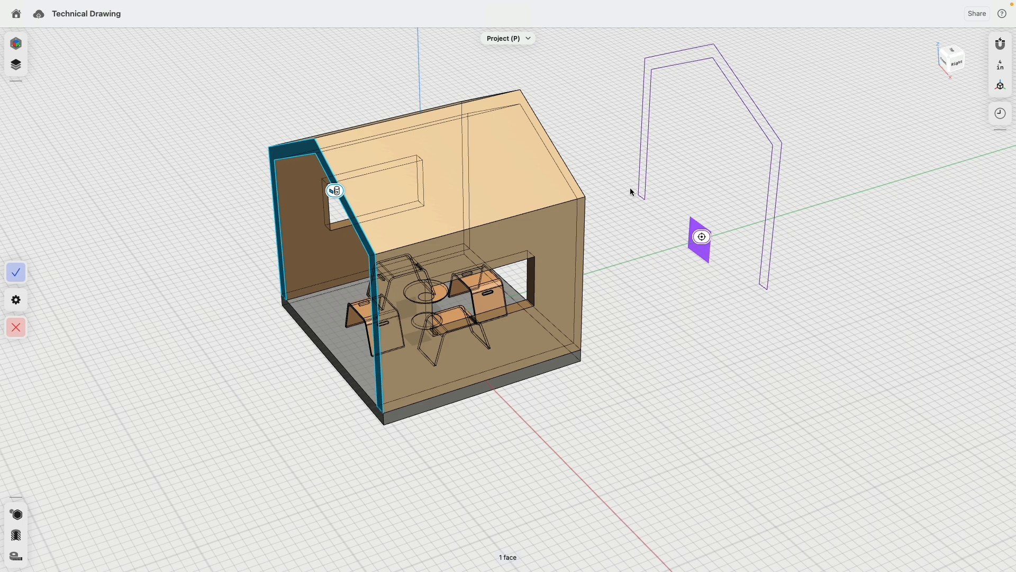
scroll(534, 253, "up", 3)
- Pick the window opening edges to include in the projection
left_click(530, 256)
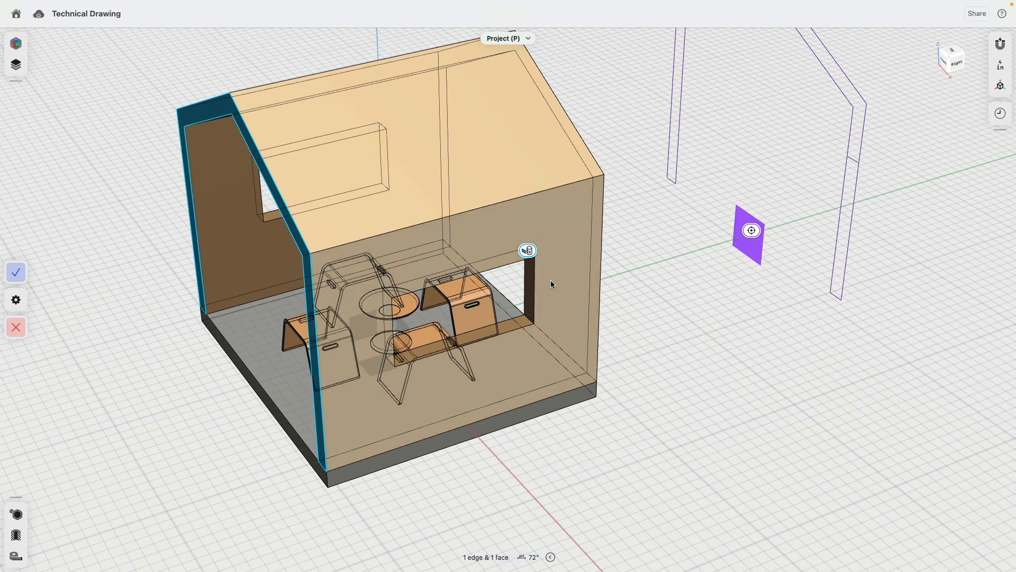
left_click(529, 322)
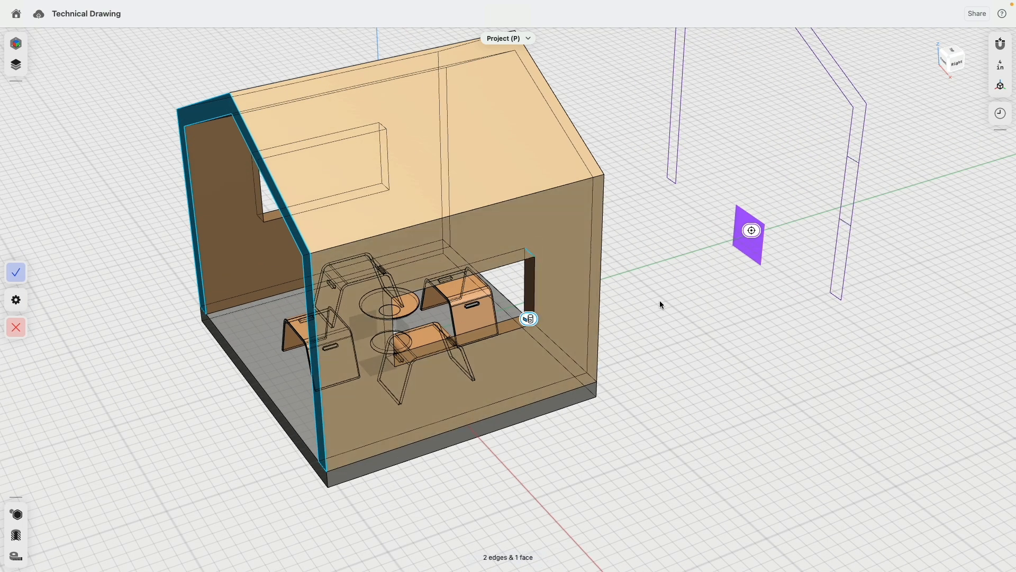
left_click(533, 256)
left_click(389, 295)
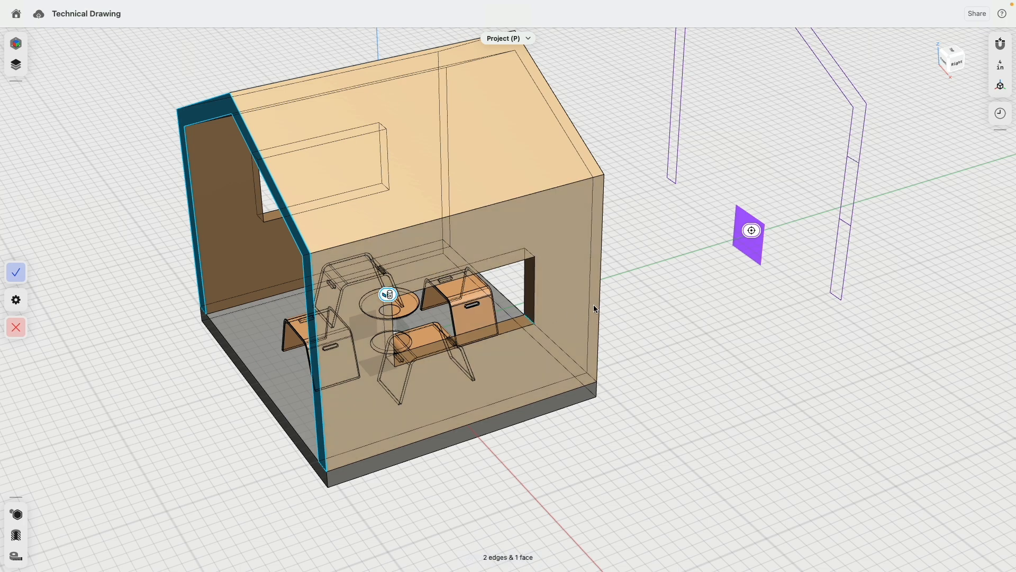
right_click_drag(593, 306, 638, 250)
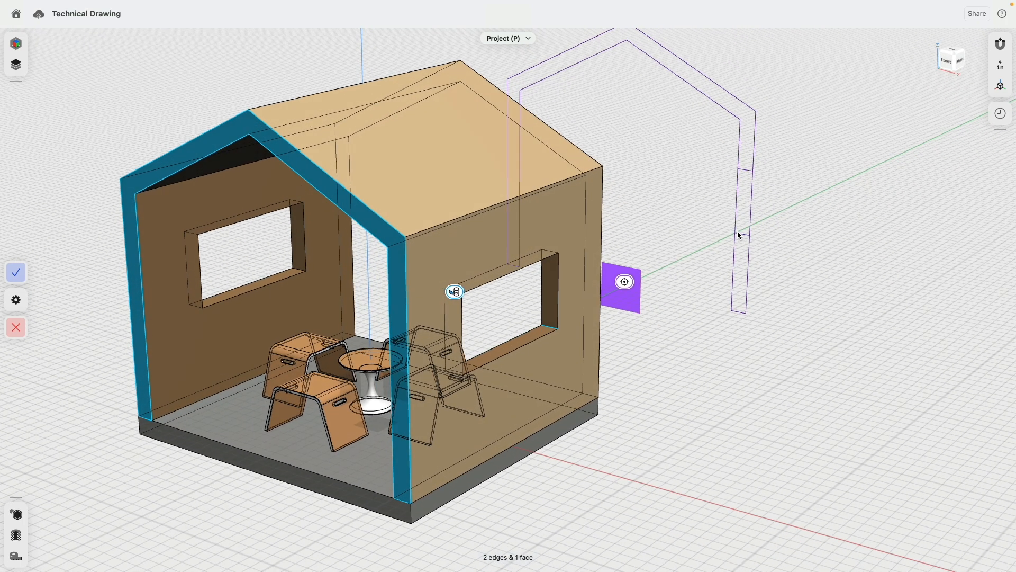
left_click(548, 255)
left_click(454, 294)
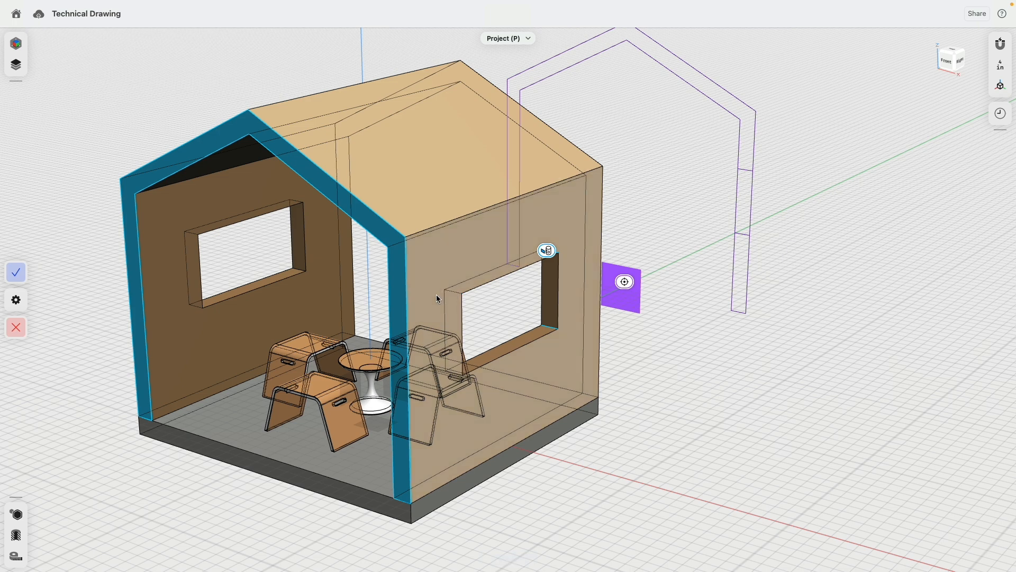
left_click(263, 286)
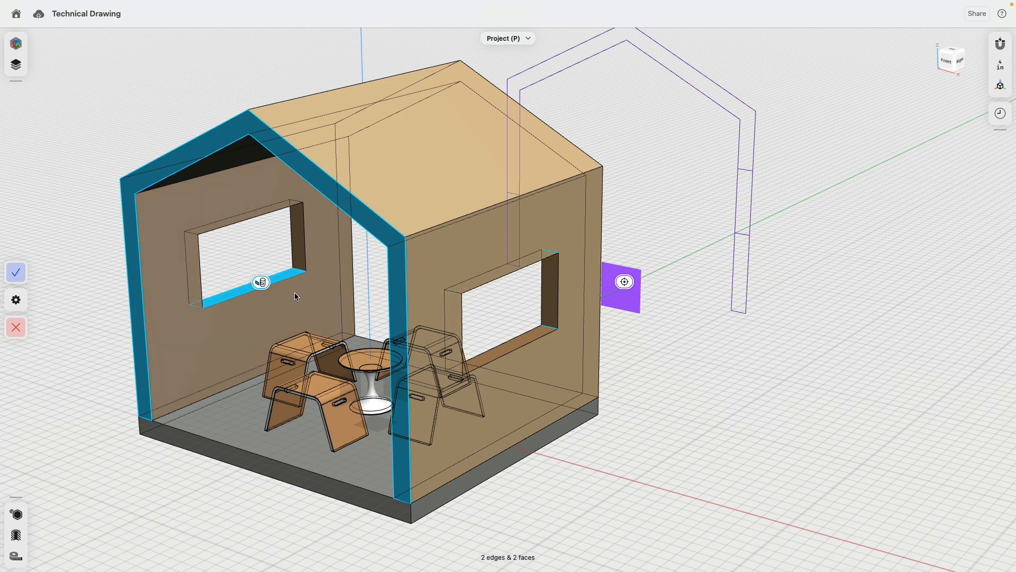
right_click_drag(295, 292, 324, 286)
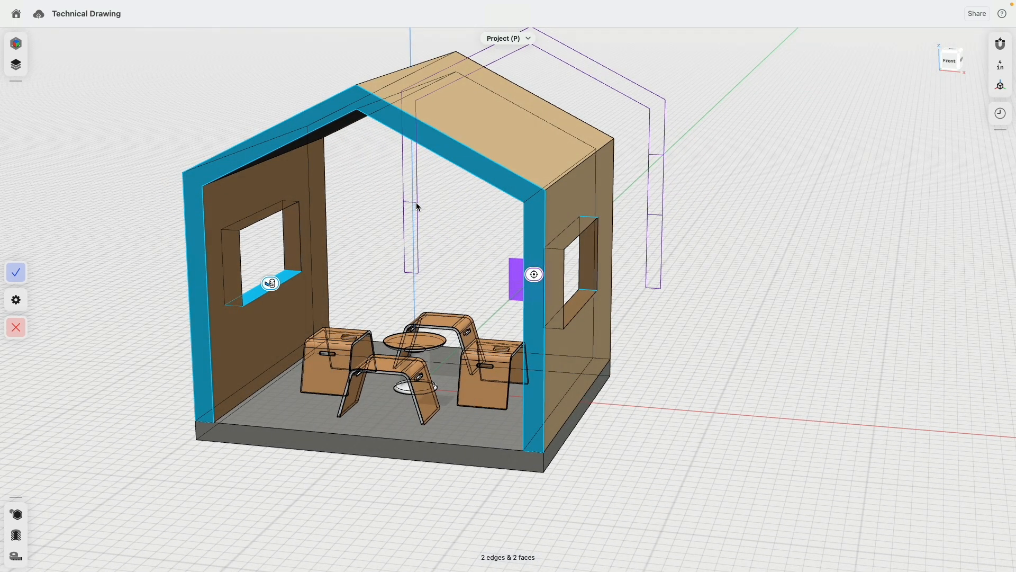
left_click(269, 286)
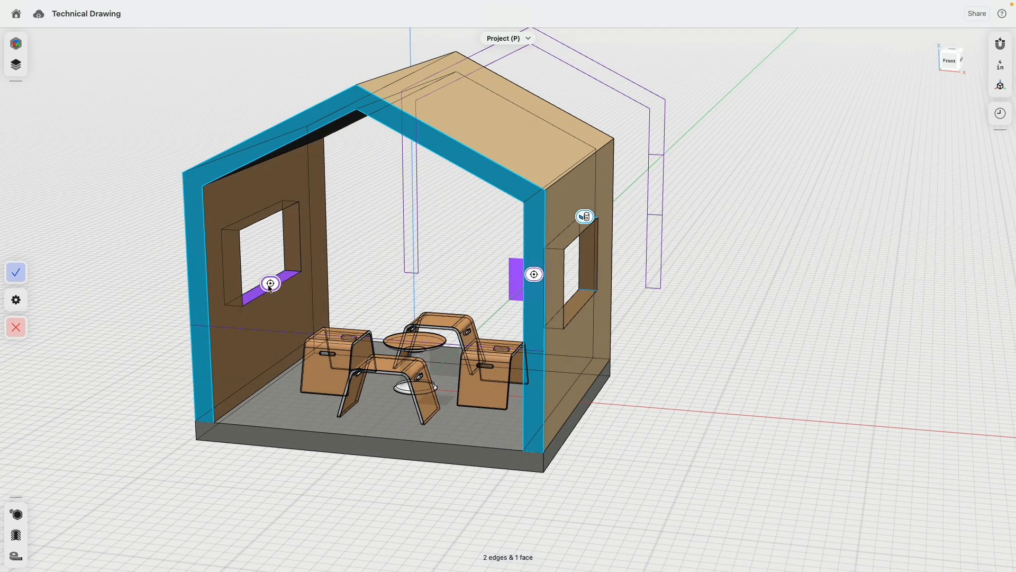
left_click(295, 272)
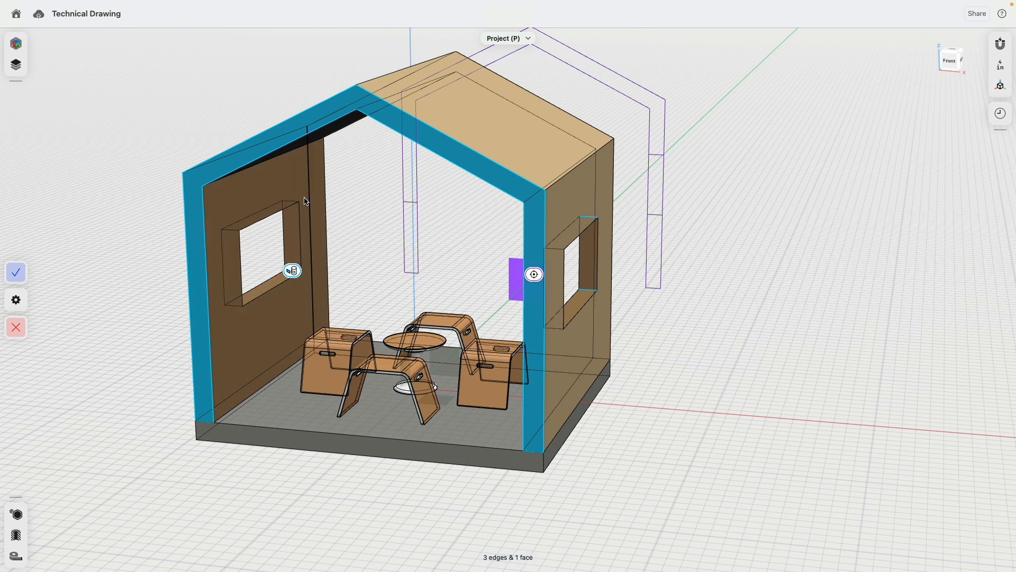
scroll(399, 216, "left", 5)
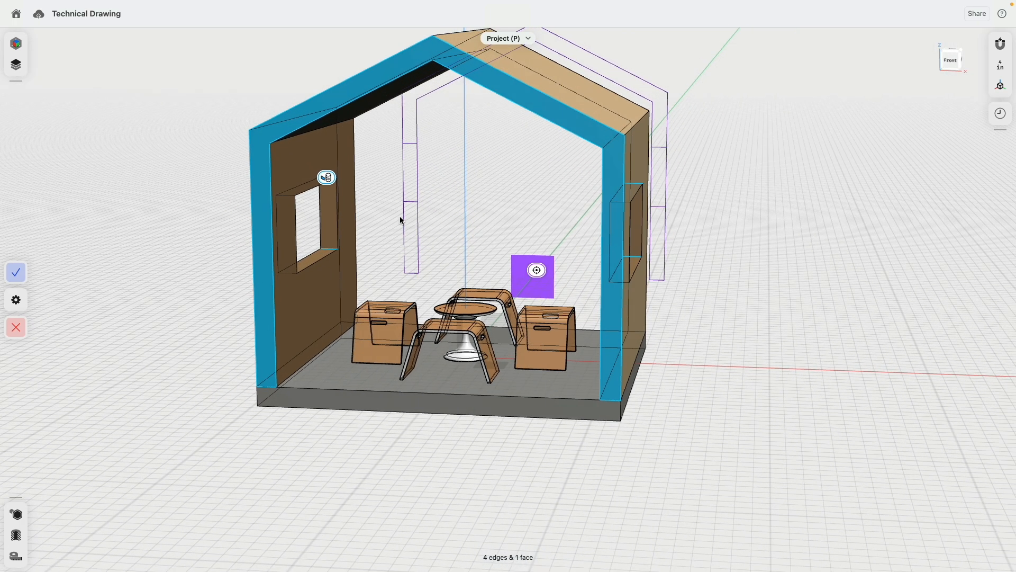
mouse_move(408, 214)
right_mouse_down()
mouse_move(432, 200)
mouse_move(410, 214)
right_mouse_up()
- Add the floor slab's left, bottom and right edges and commit the projected profile
left_click(285, 400)
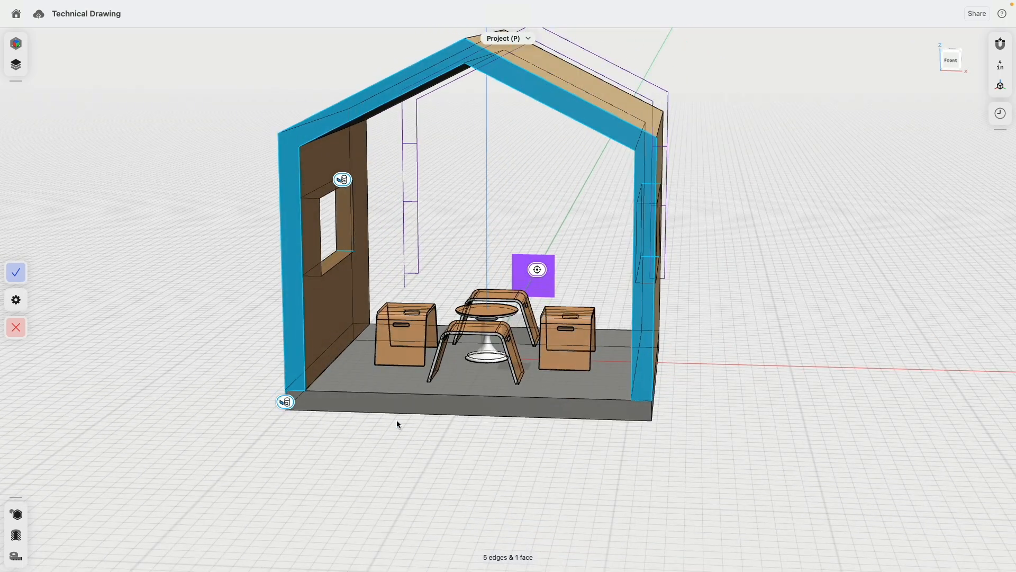
left_click(439, 414)
left_click(646, 416)
right_click_drag(709, 385, 627, 397)
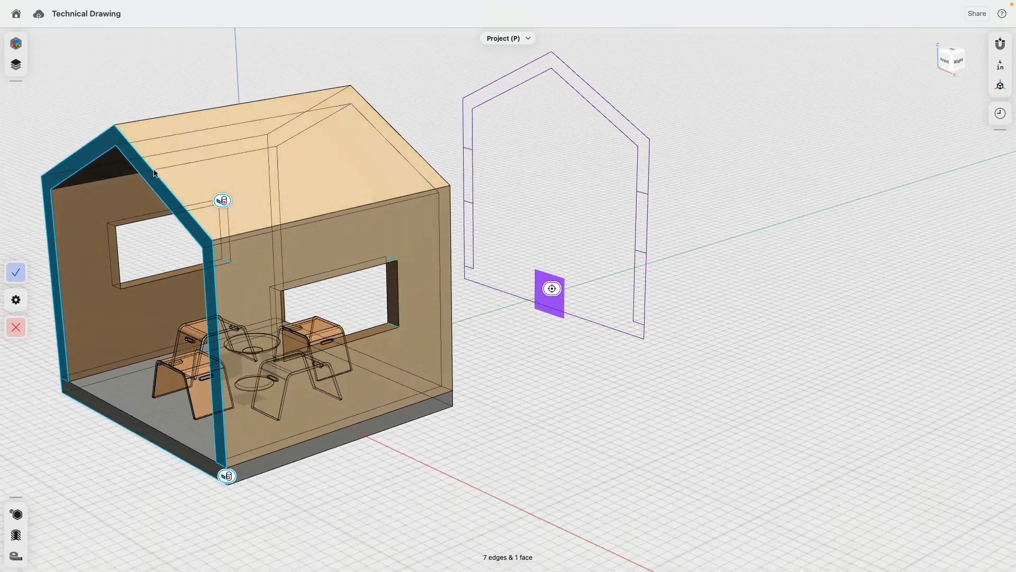
left_click(25, 276)
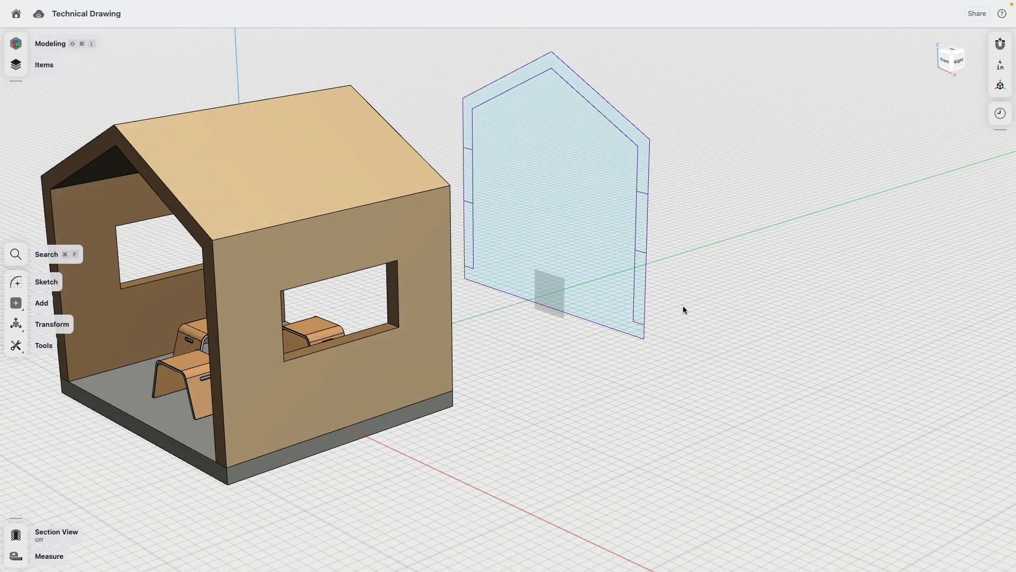
- Open the profile sketch and draw a test line across its bottom
left_click(636, 282)
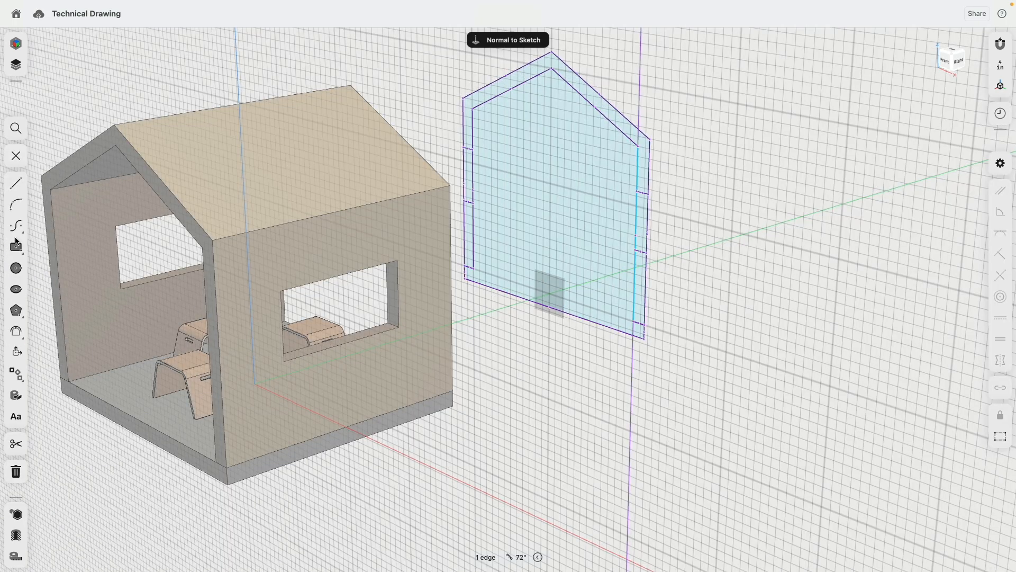
left_click(16, 184)
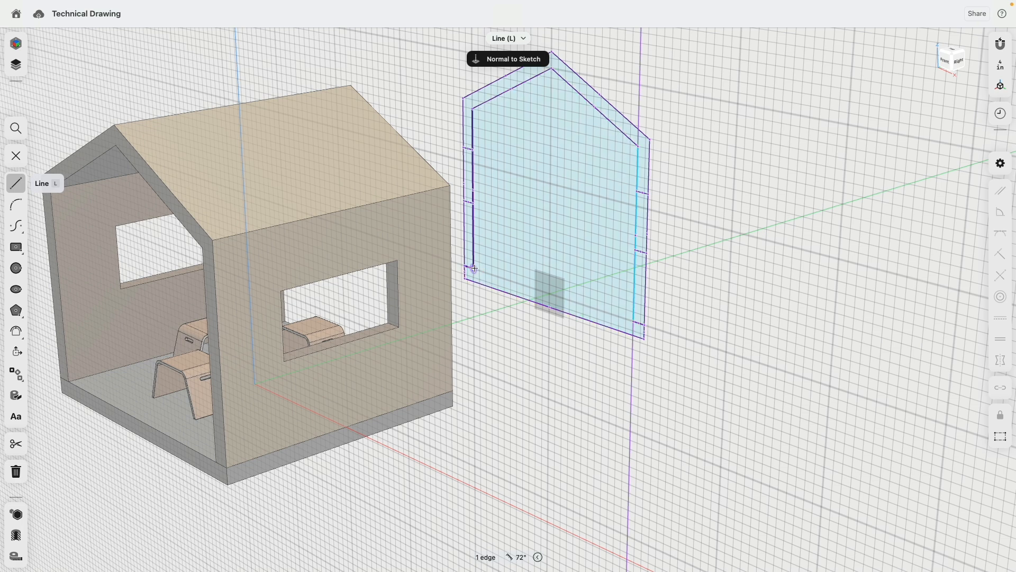
left_click(474, 269)
left_click(634, 321)
key("Escape")
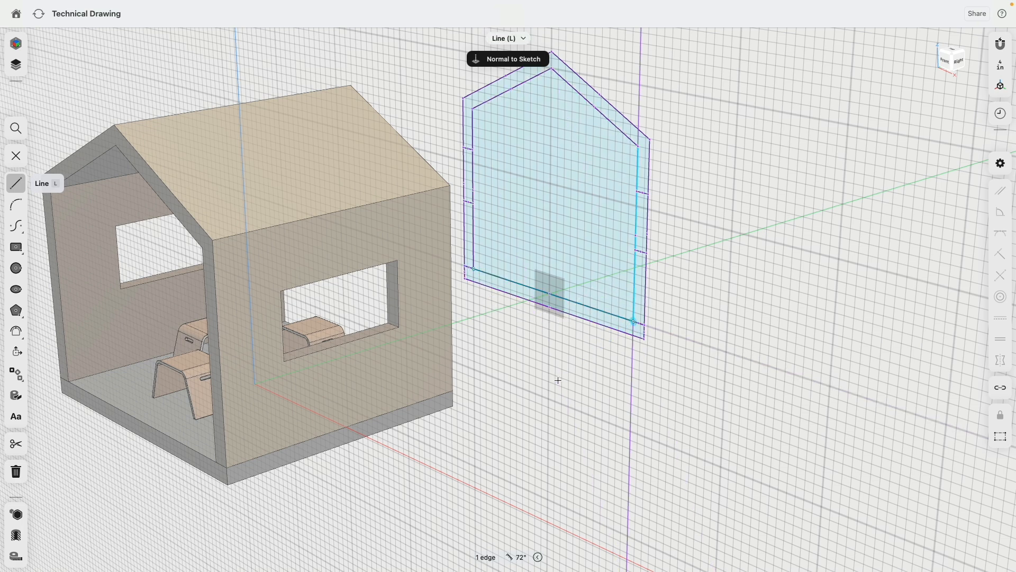
key("Escape")
- Delete the 96" test line and the leftover short segment
scroll(511, 319, "up", 5)
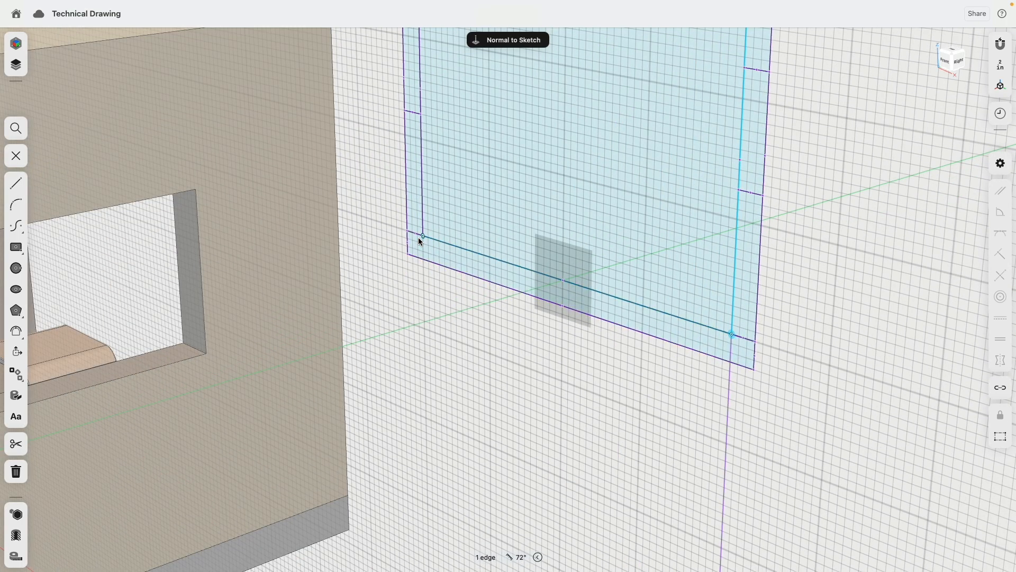
left_click(469, 253)
key("Delete")
left_click(741, 336)
key("Delete")
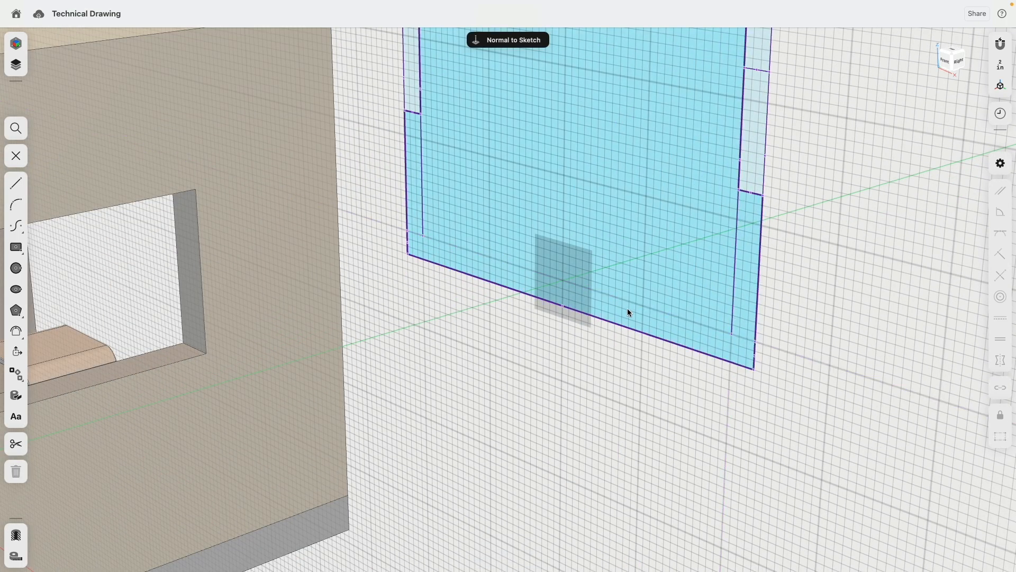
scroll(615, 323, "down", 5)
right_click_drag(634, 397, 627, 401)
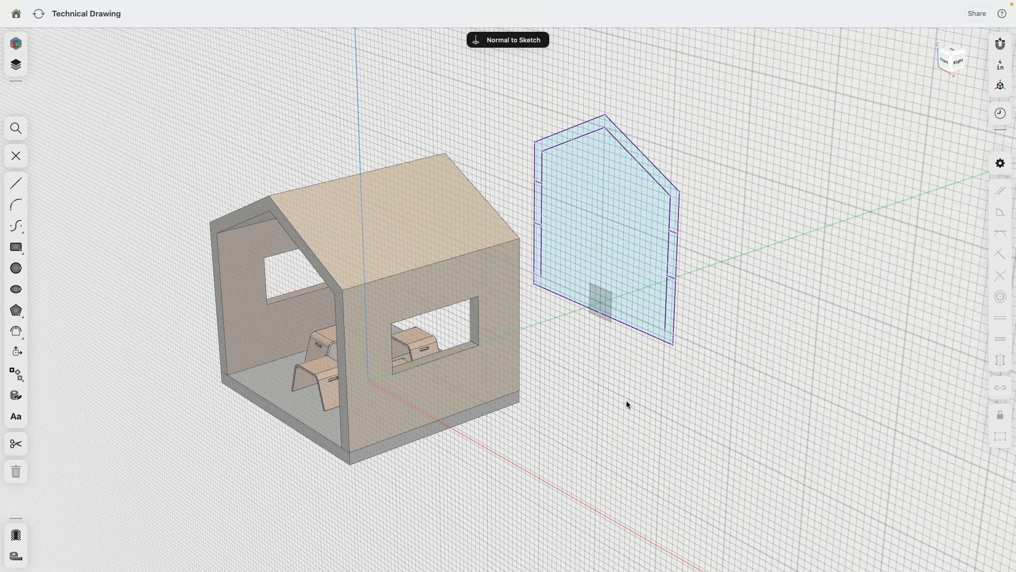
- Project the house's bottom front edge into the sketch and finish editing
left_click(16, 395)
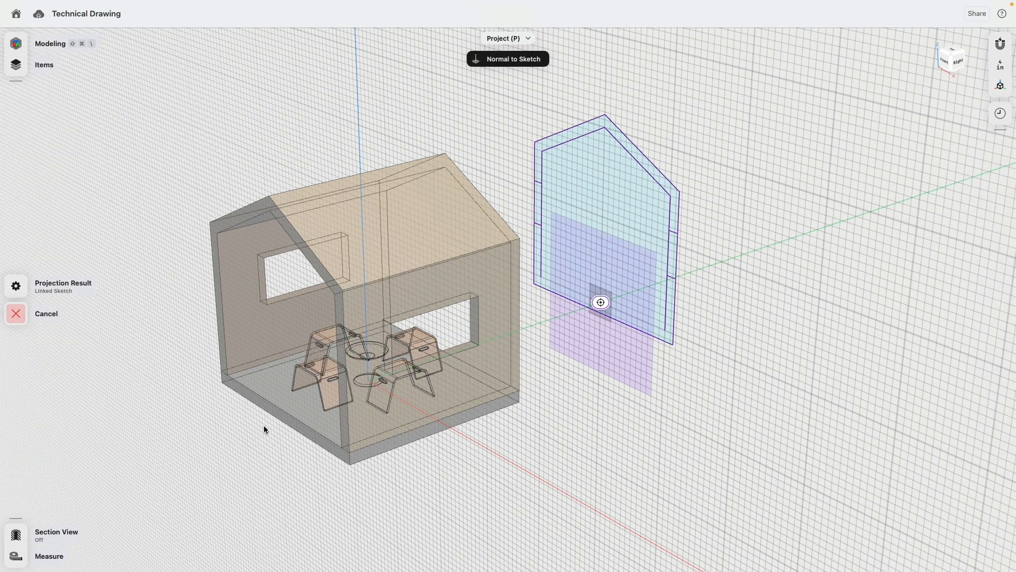
left_click(289, 417)
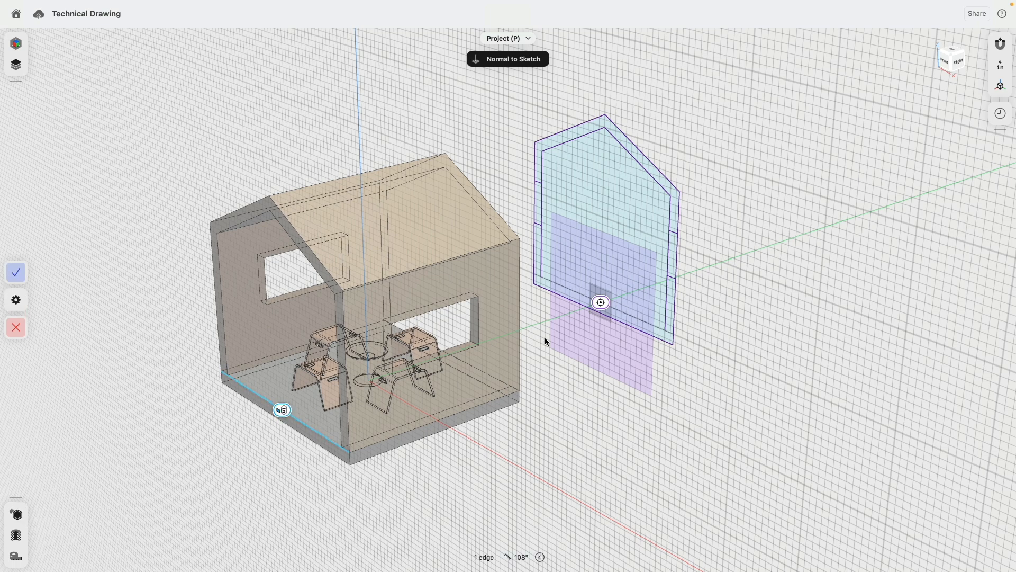
scroll(653, 316, "up", 8)
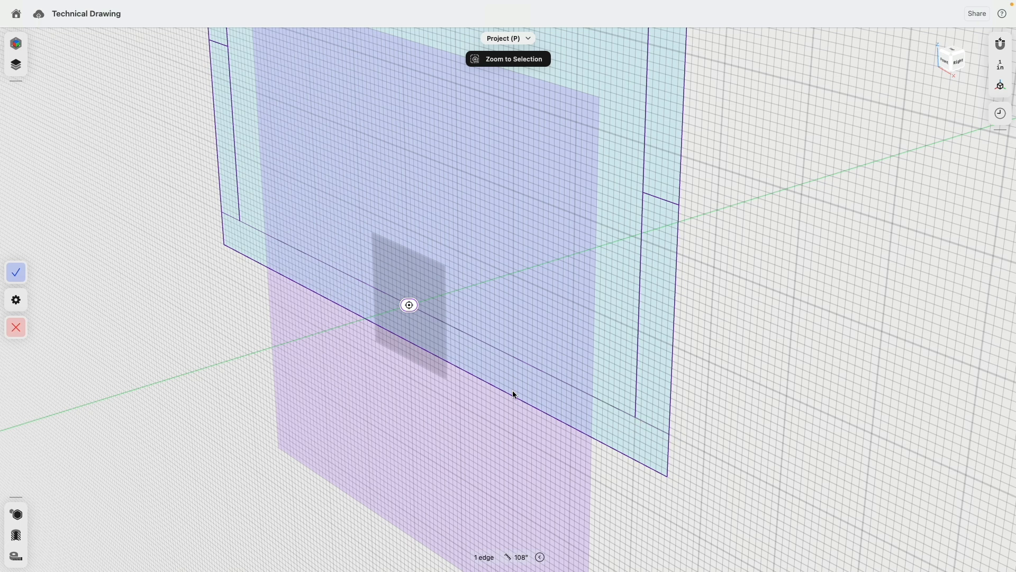
left_click(16, 272)
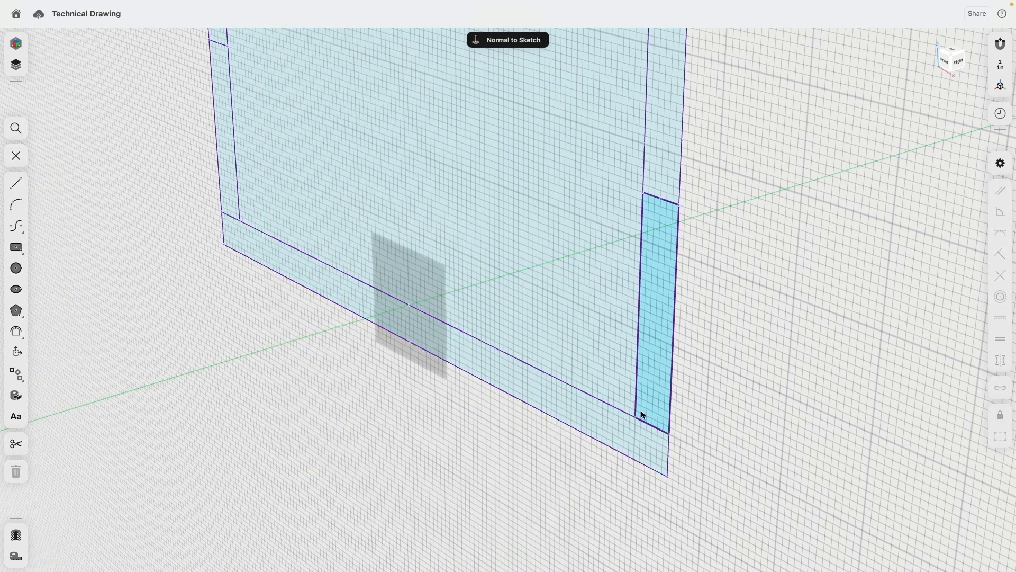
scroll(646, 400, "down", 1)
scroll(648, 398, "down", 10)
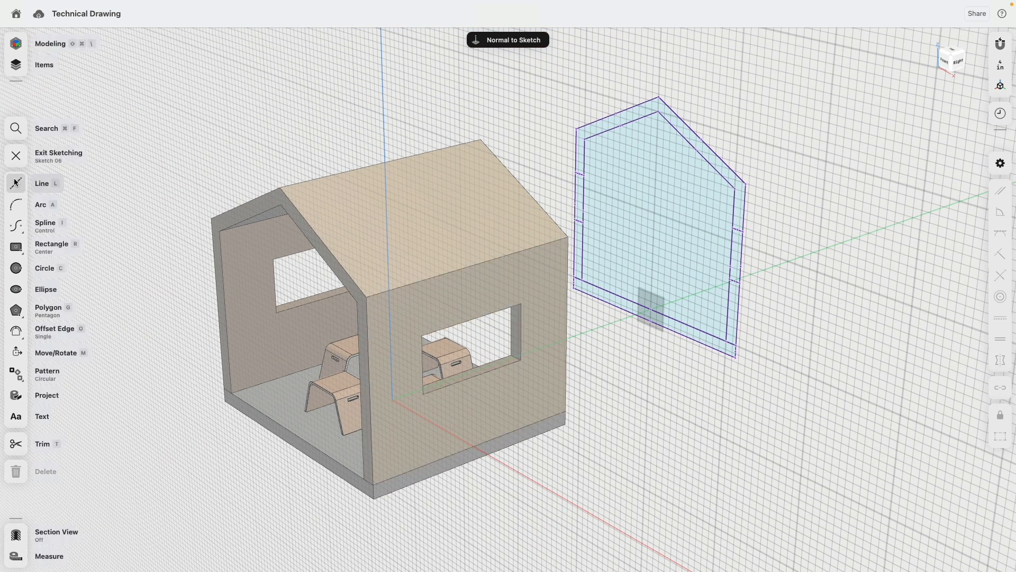
left_click(12, 154)
- Create a construction plane from the chair's side face, offset -150" left of the house
left_click(16, 303)
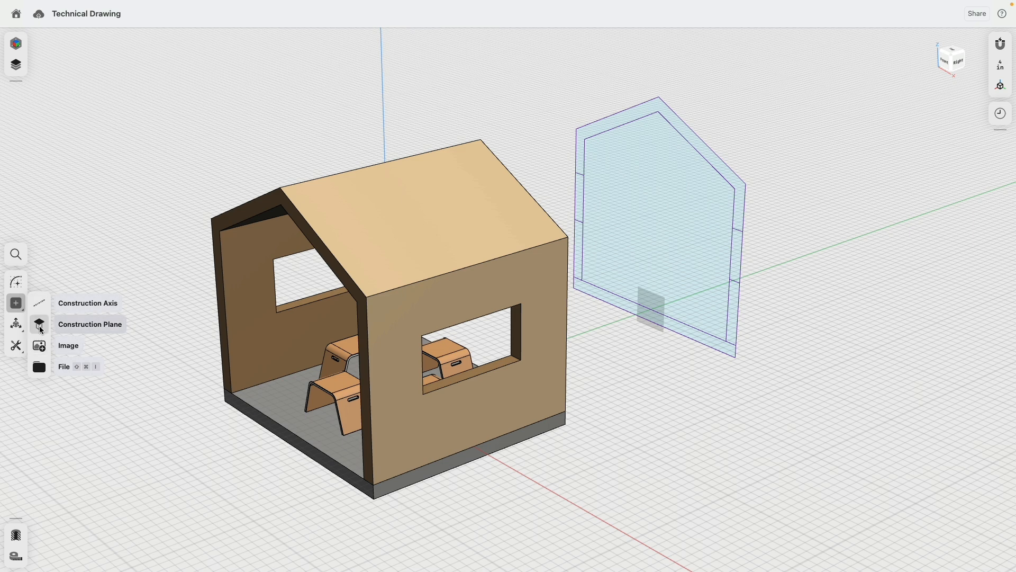
left_click(58, 322)
left_click(340, 366)
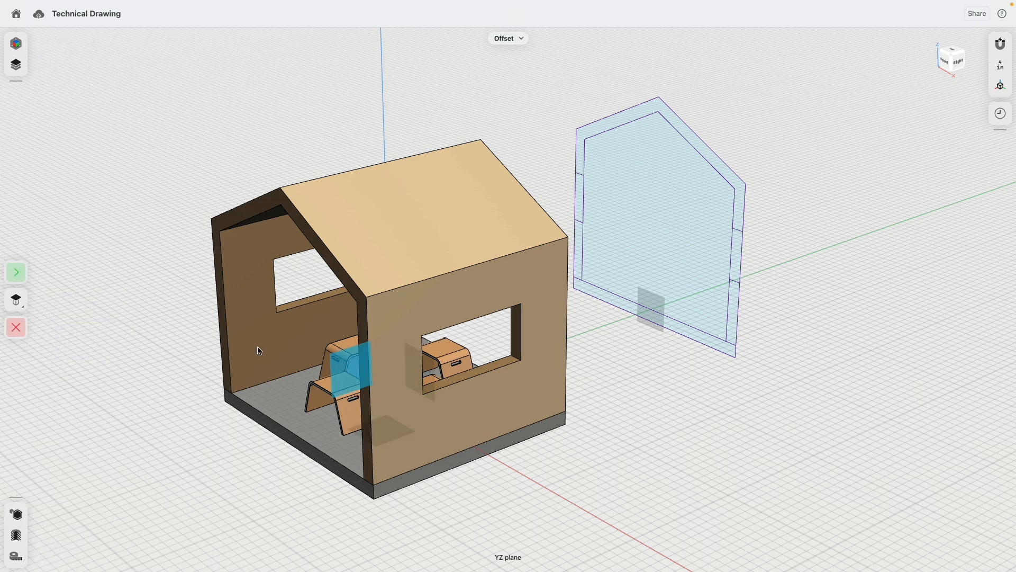
left_click(14, 275)
left_click_drag(392, 398, 279, 334)
type("-150")
key("Return")
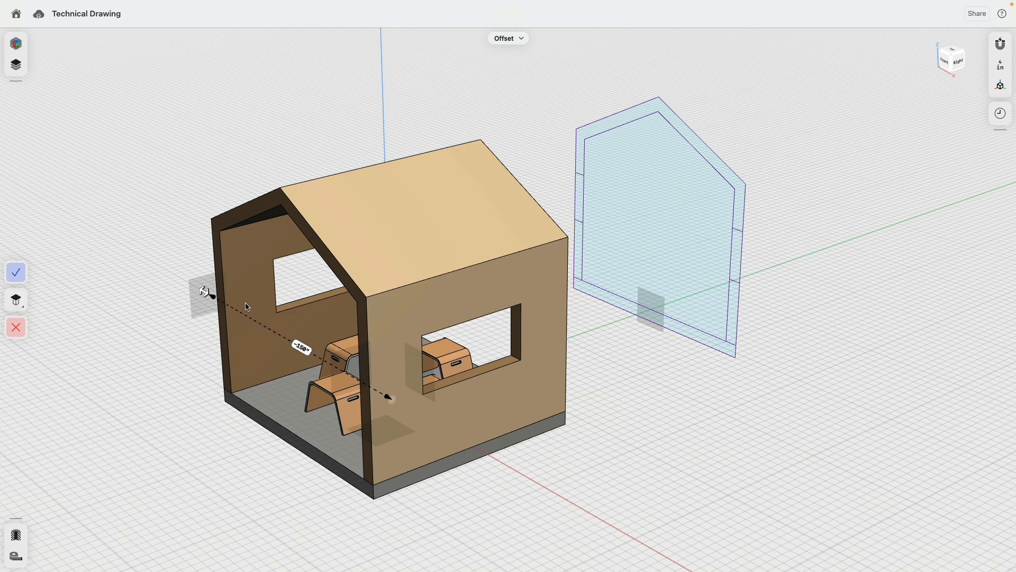
left_click(16, 272)
- Project the roof, front wall and base onto the left plane
left_click(387, 243)
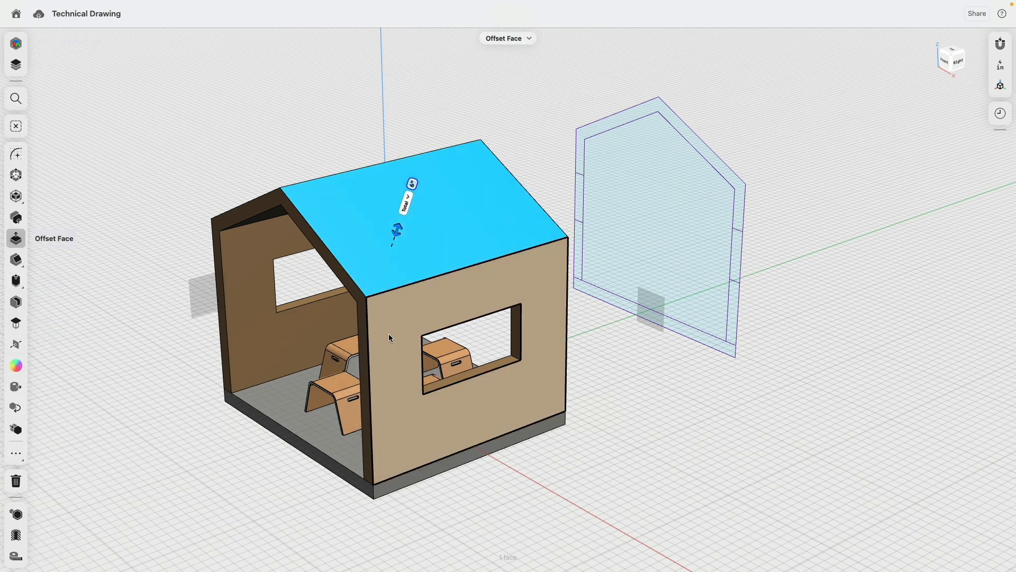
left_click(389, 334)
left_click(405, 482)
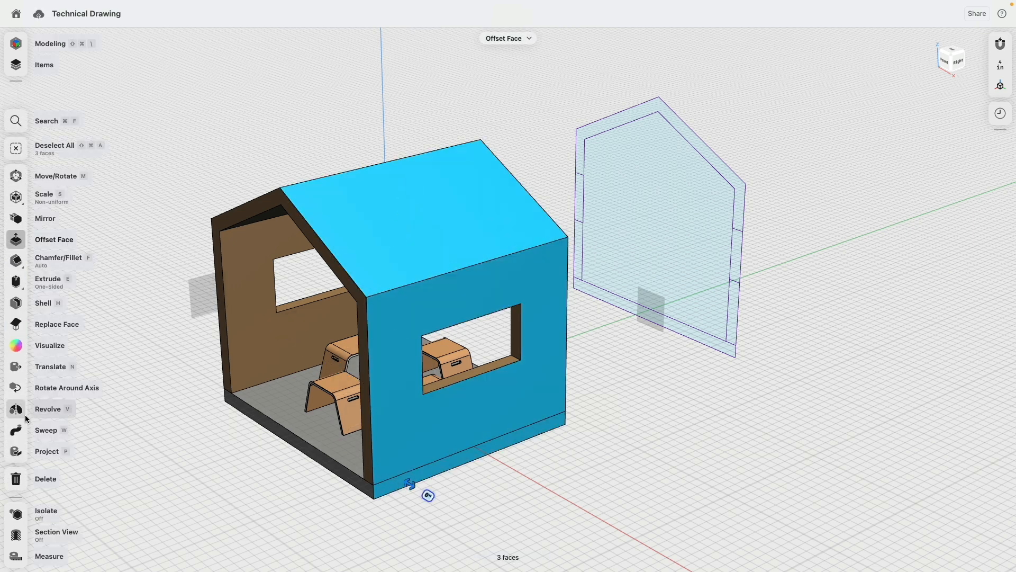
left_click(16, 451)
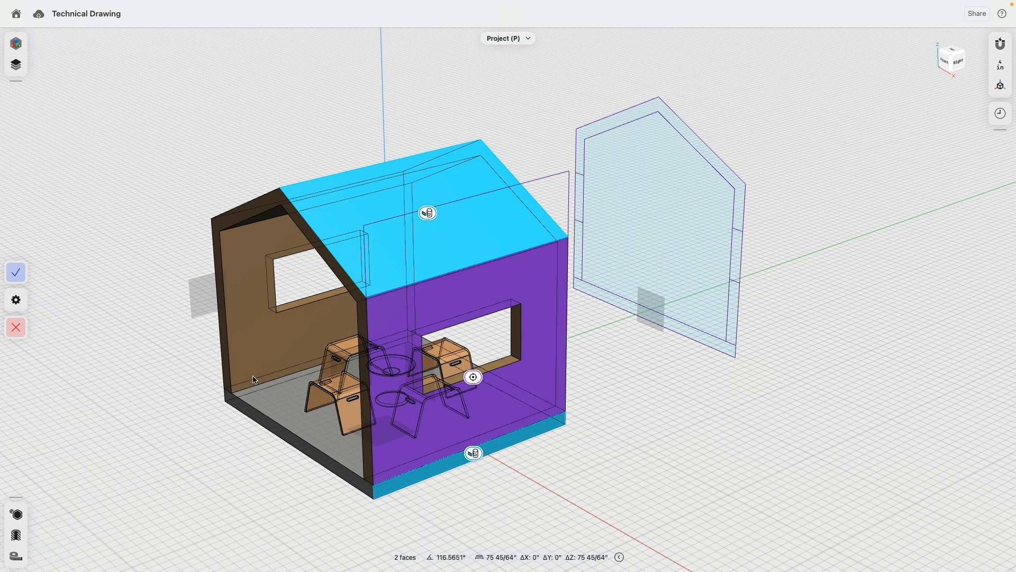
left_click(202, 298)
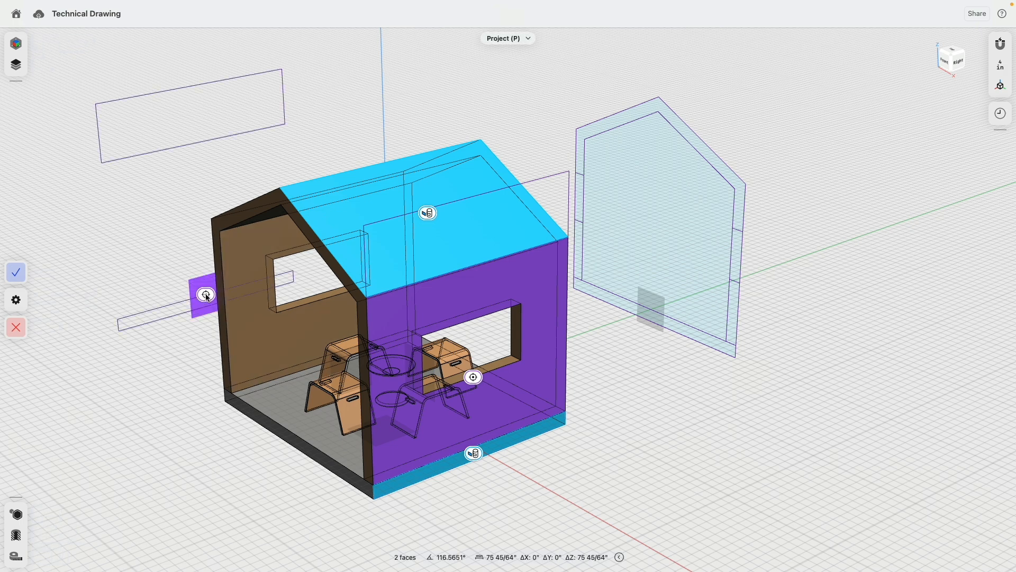
left_click(475, 380)
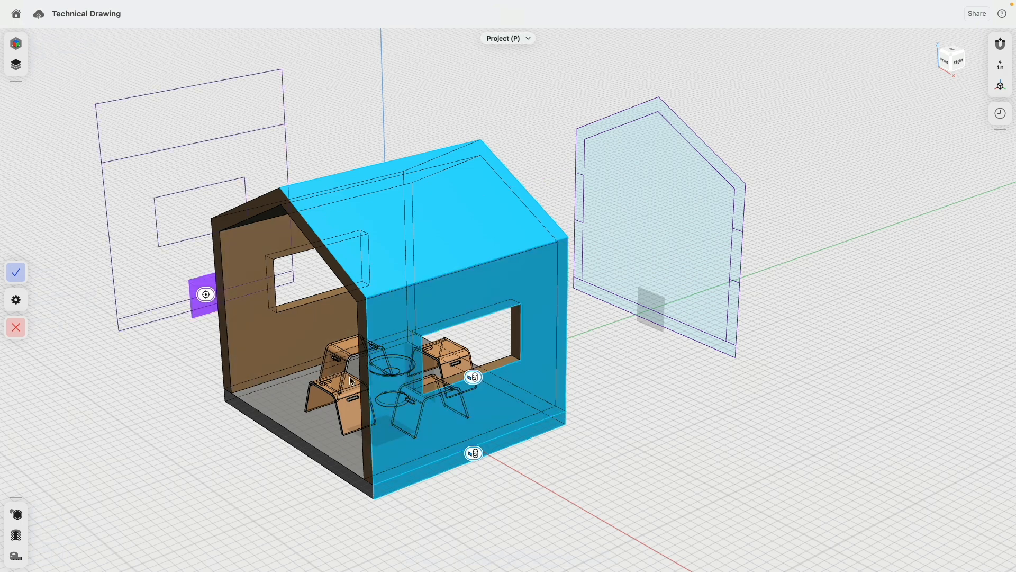
left_click(20, 273)
middle_click_drag(134, 342, 272, 387)
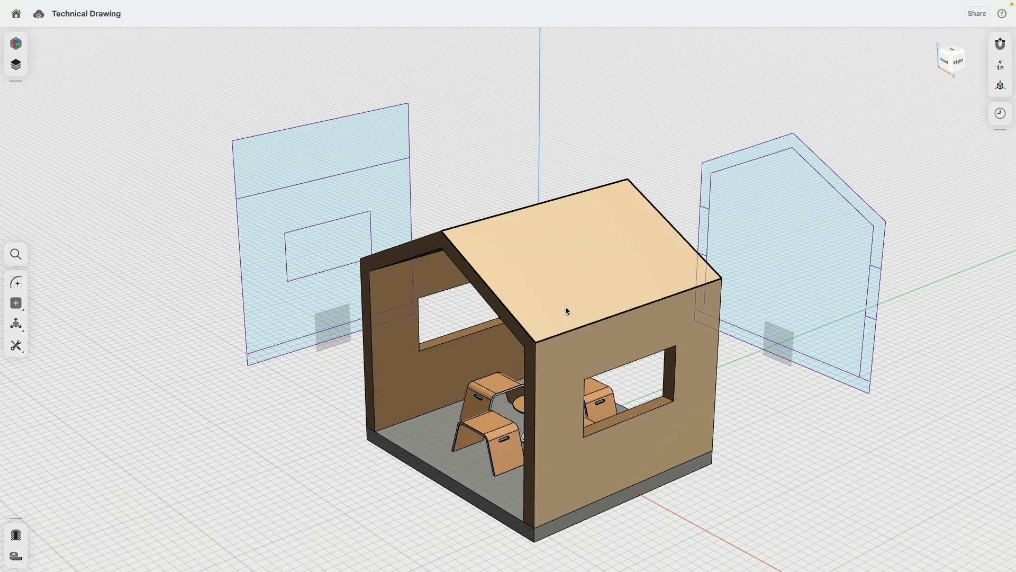
- Select house parts and the front wall–slab edge, starting a fillet
left_click(572, 358)
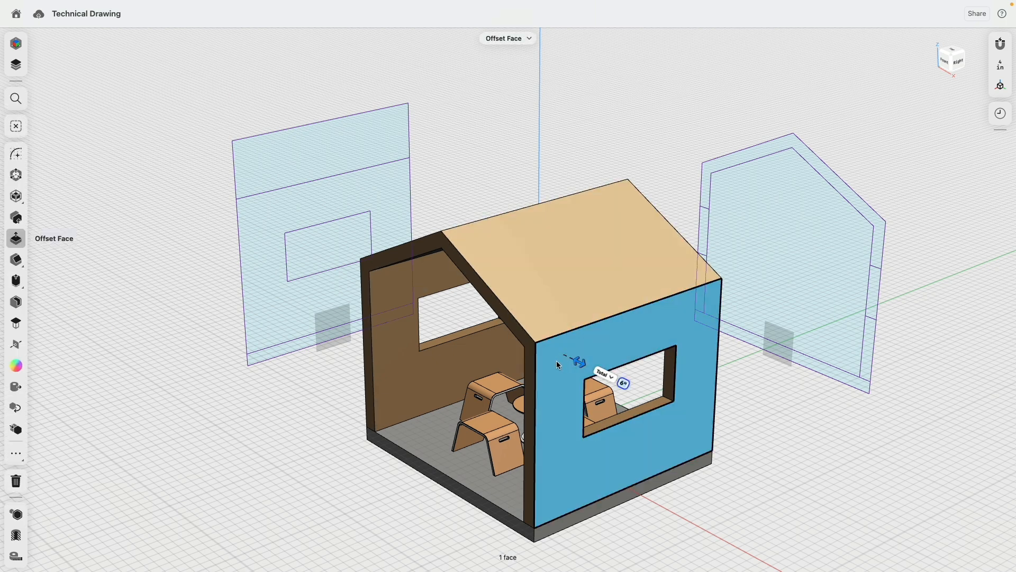
double_click(557, 360)
scroll(502, 421, "up", 10)
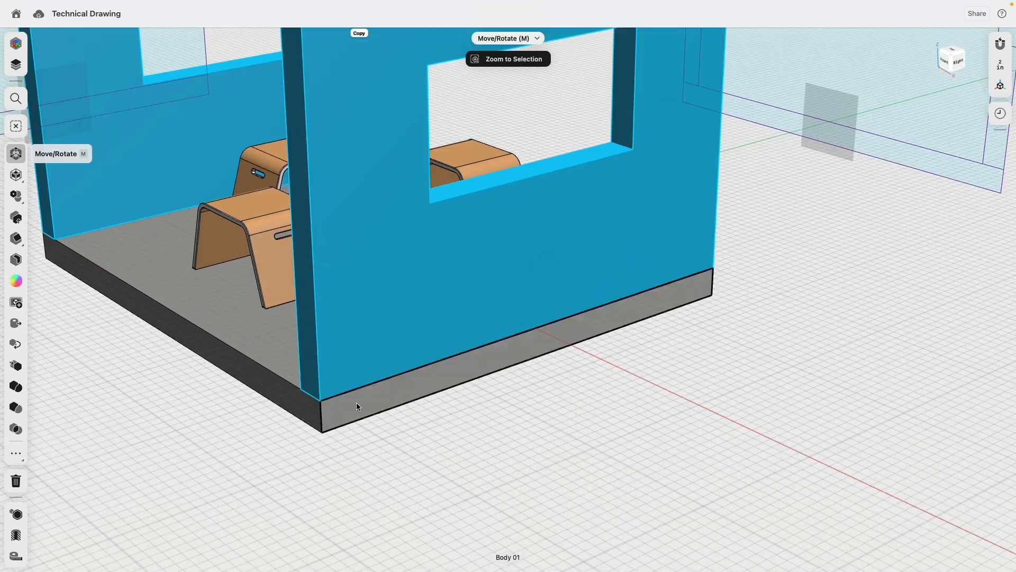
left_click(355, 402)
left_click(384, 377)
key("f")
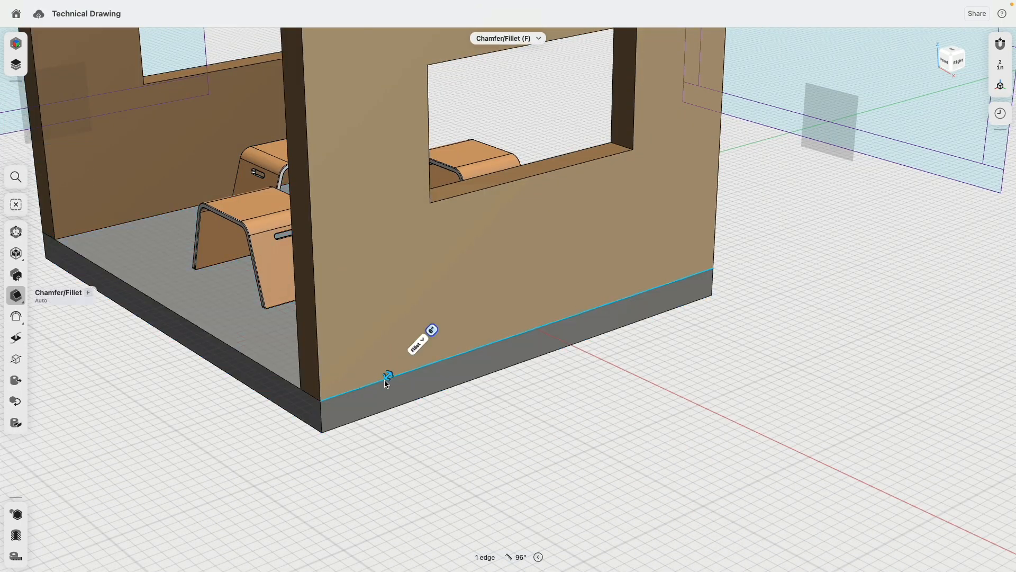
scroll(380, 387, "down", 10)
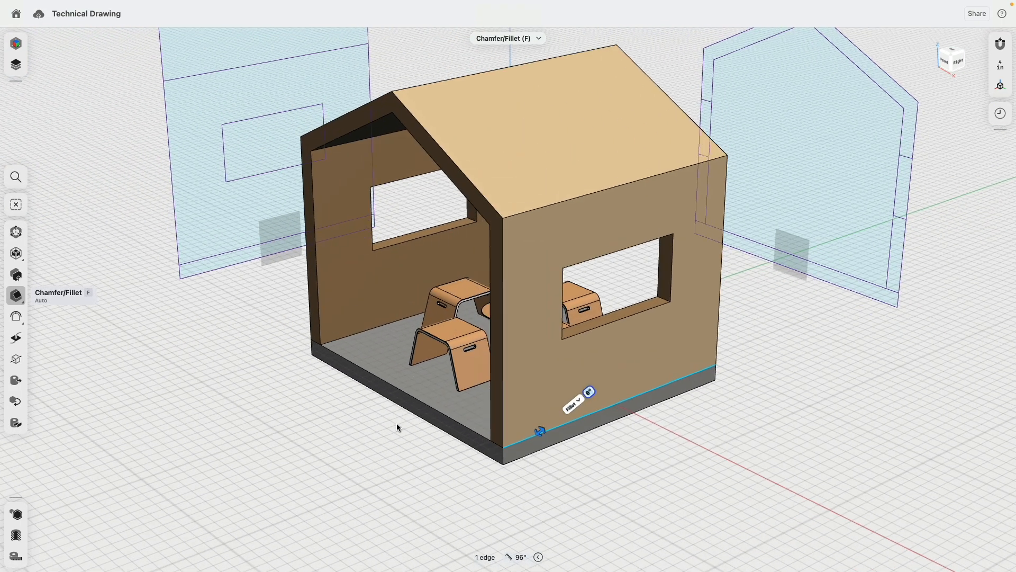
- Clear the edge selection without filleting and reframe the whole house
middle_click_drag(398, 428, 550, 449)
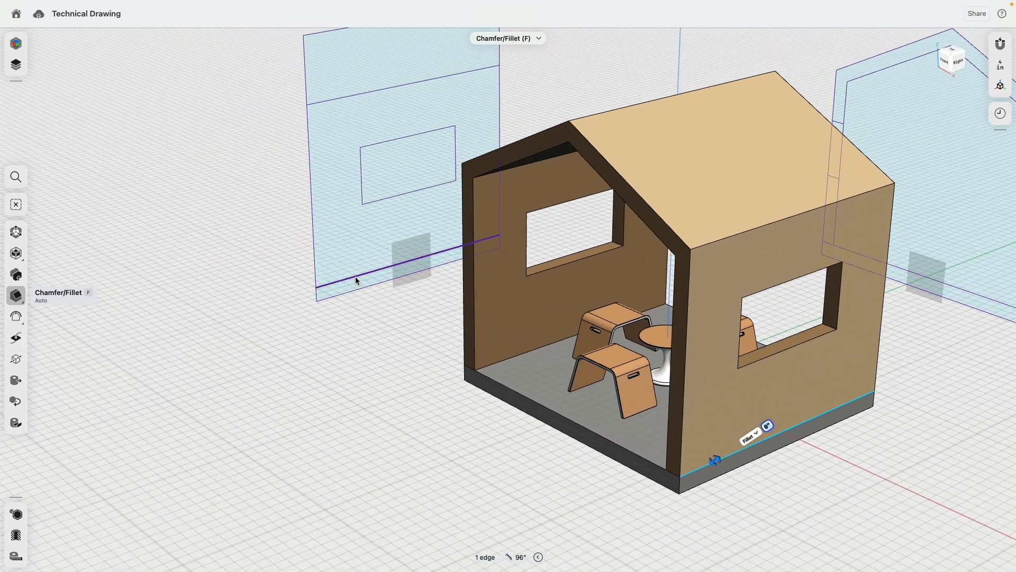
left_click(356, 280)
scroll(355, 277, "up", 8)
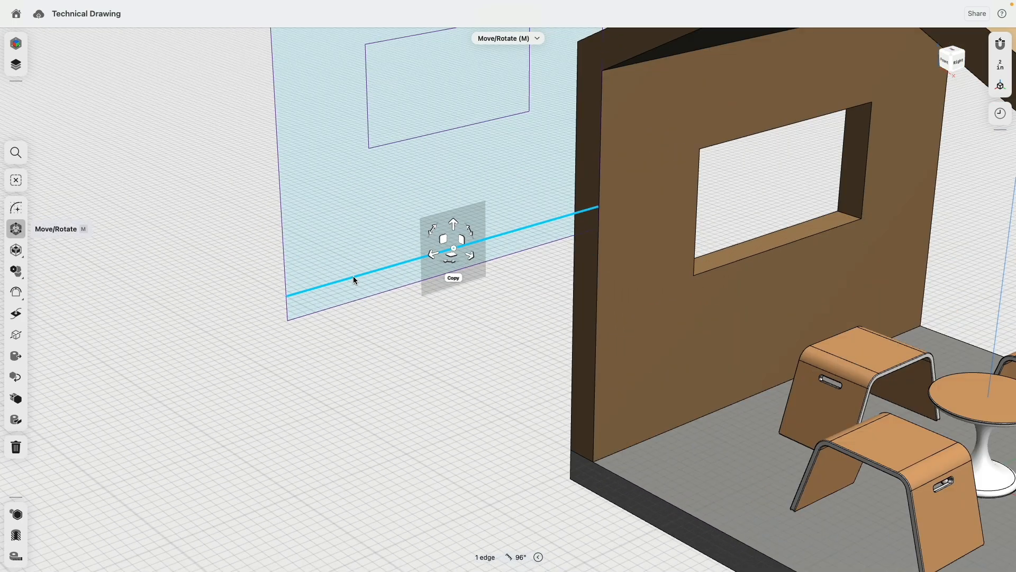
left_click(408, 377)
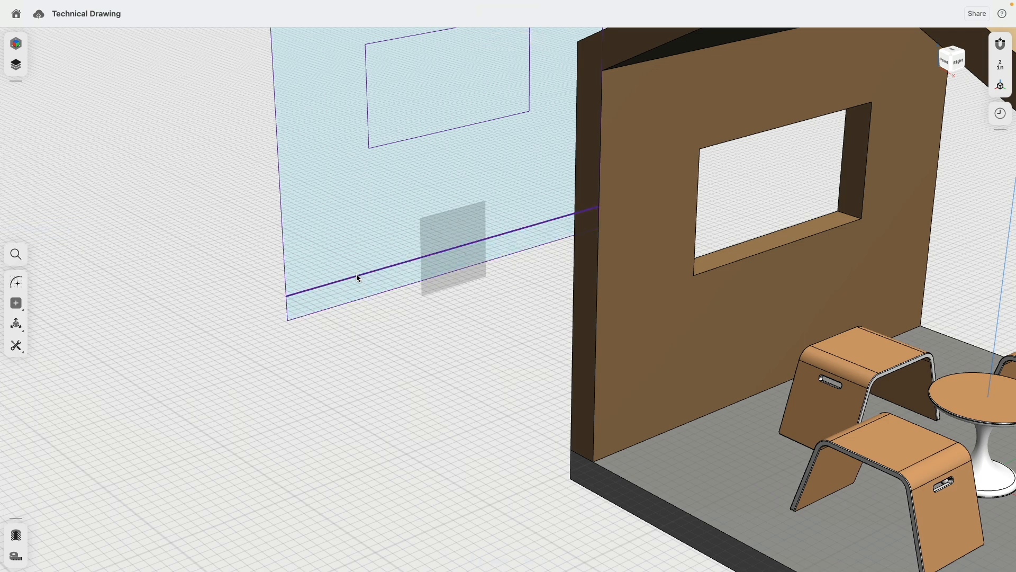
scroll(372, 343, "down", 8)
middle_click_drag(371, 343, 335, 380)
mouse_move(336, 380)
right_mouse_down()
mouse_move(300, 379)
mouse_move(319, 376)
right_mouse_up()
middle_click_drag(320, 376, 264, 408)
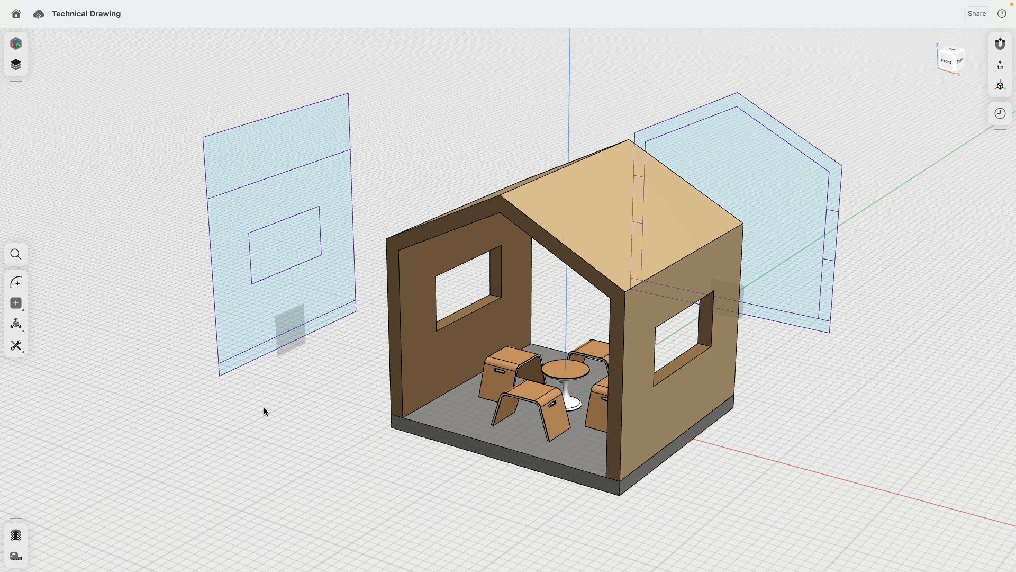
left_click(978, 14)
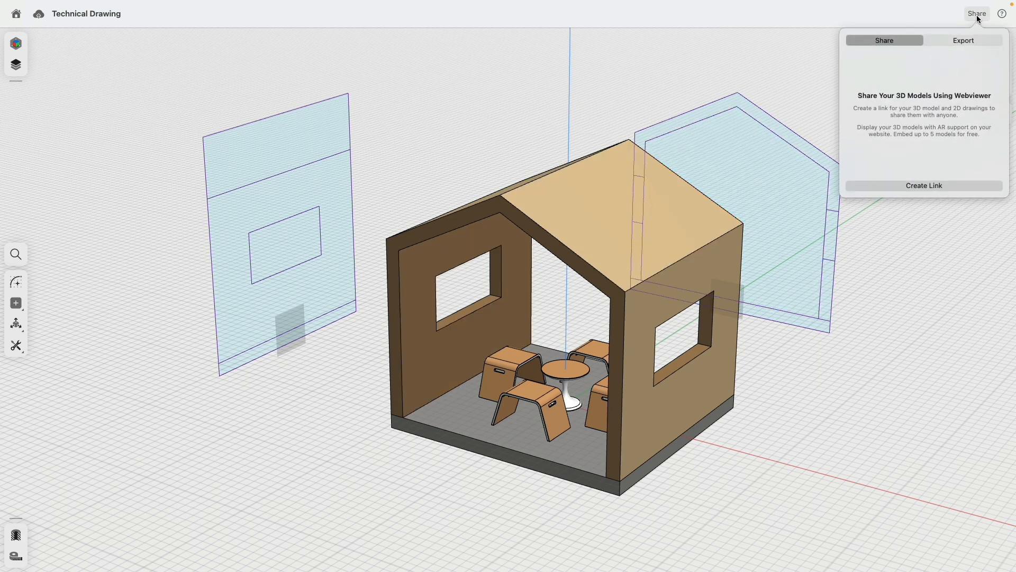
left_click(966, 39)
left_click(924, 191)
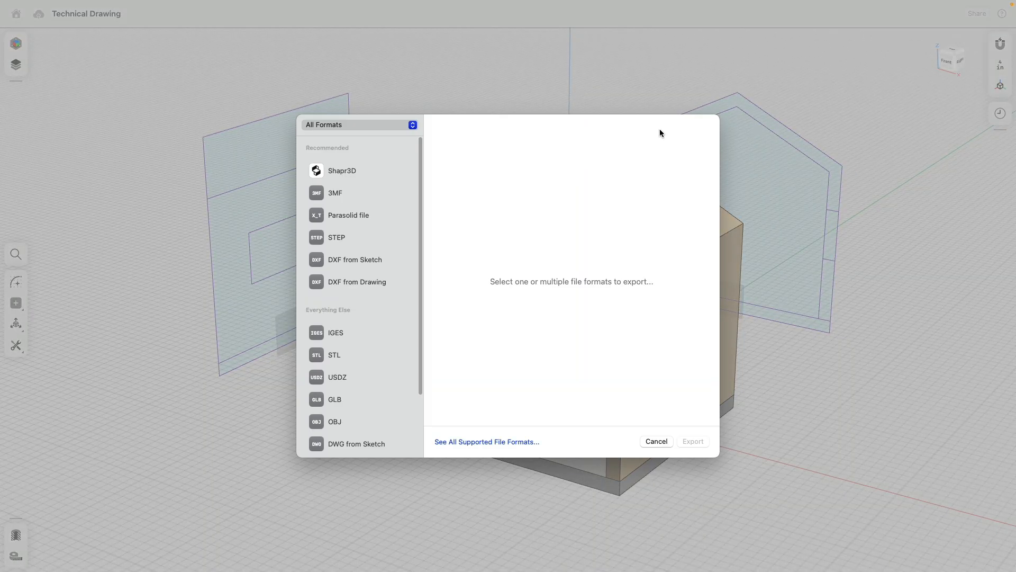
left_click(346, 261)
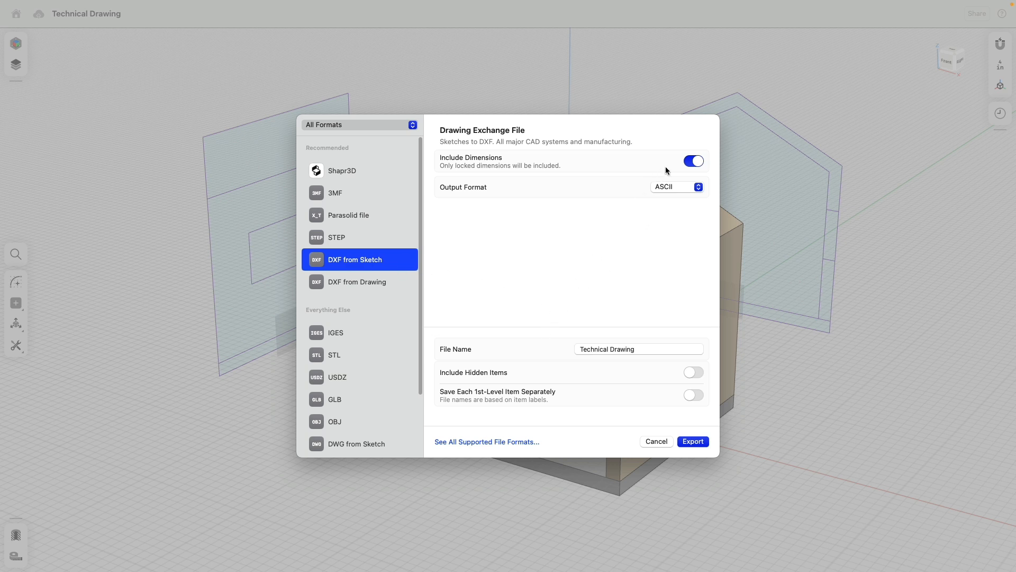
left_click(690, 160)
left_click(690, 161)
left_click(691, 162)
left_click(657, 441)
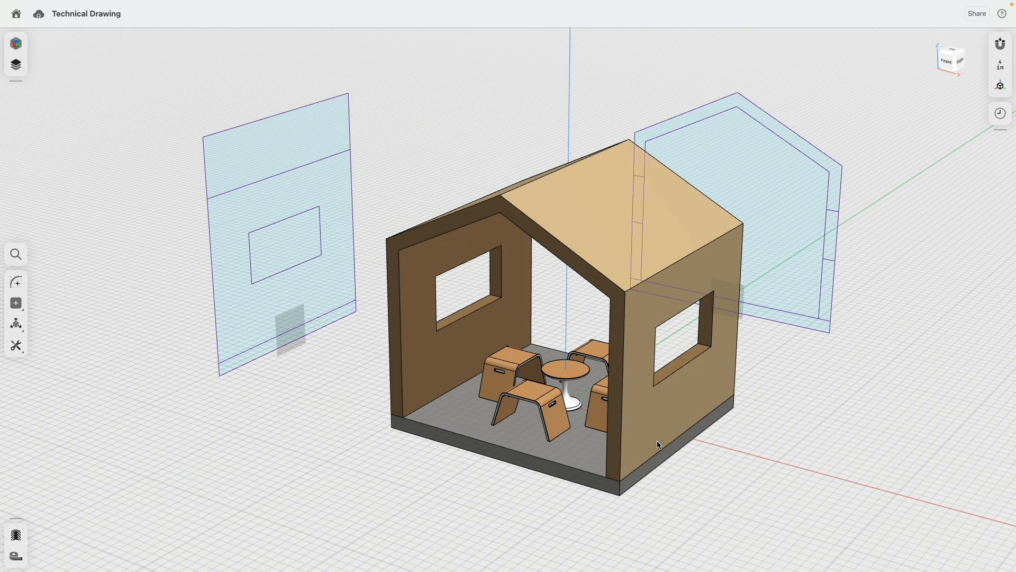
- From below, offset the floor slab's underside slightly downward
scroll(419, 316, "down", 4)
middle_click_drag(662, 375, 576, 362)
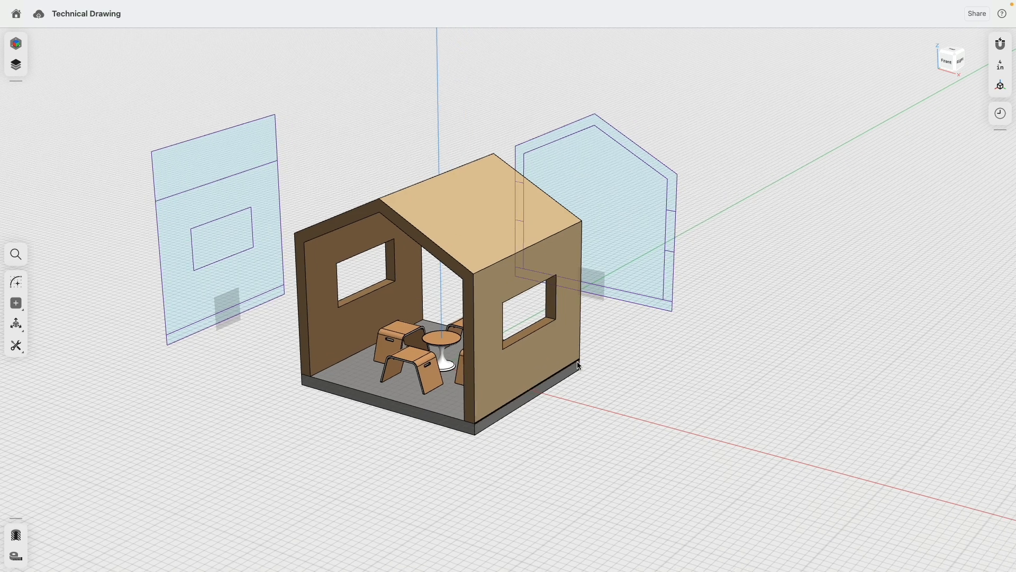
right_click_drag(477, 457, 466, 408)
middle_click_drag(466, 448, 468, 280)
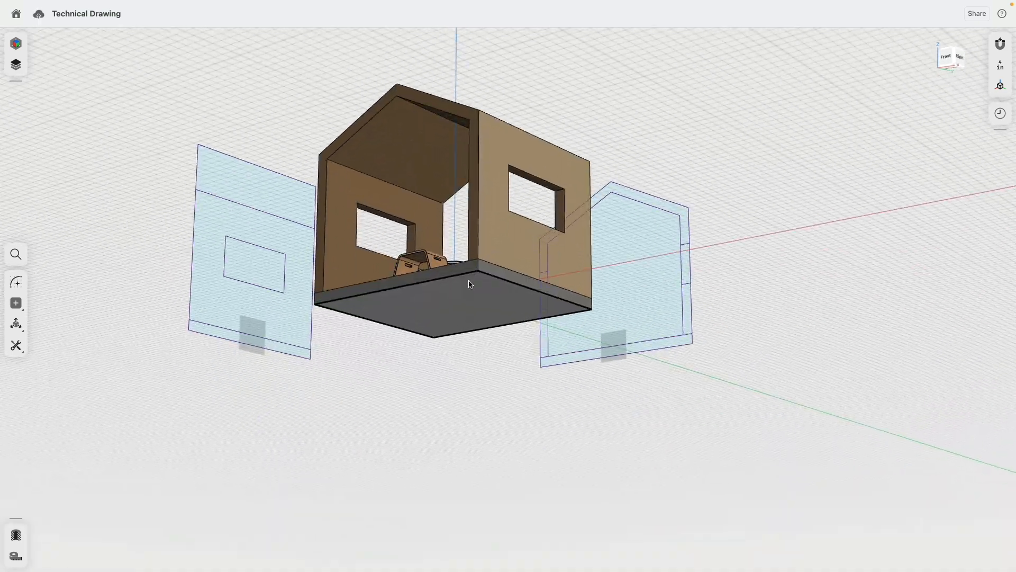
scroll(469, 284, "up", 3)
left_click(469, 302)
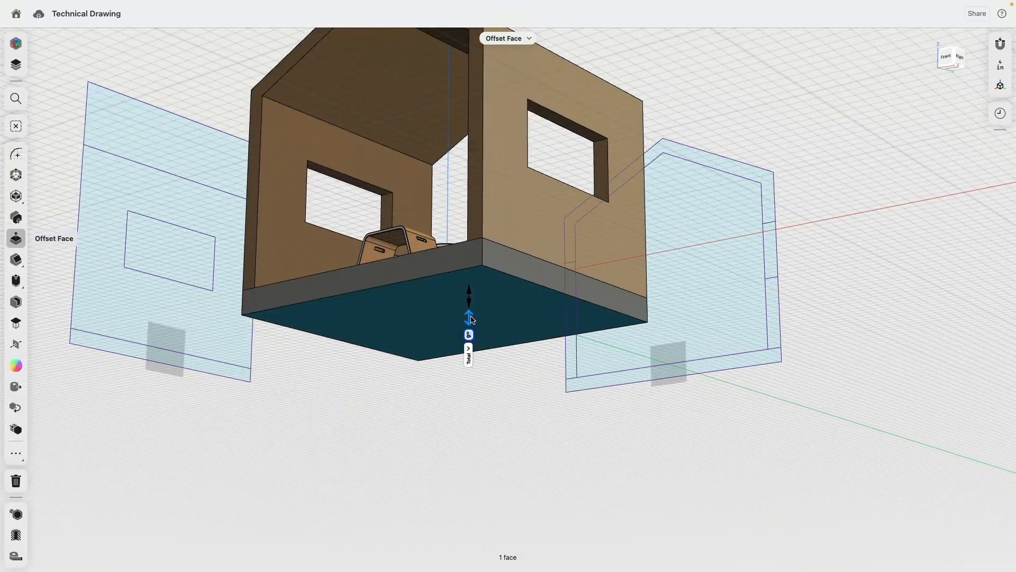
left_click_drag(470, 316, 471, 320)
left_click(336, 443)
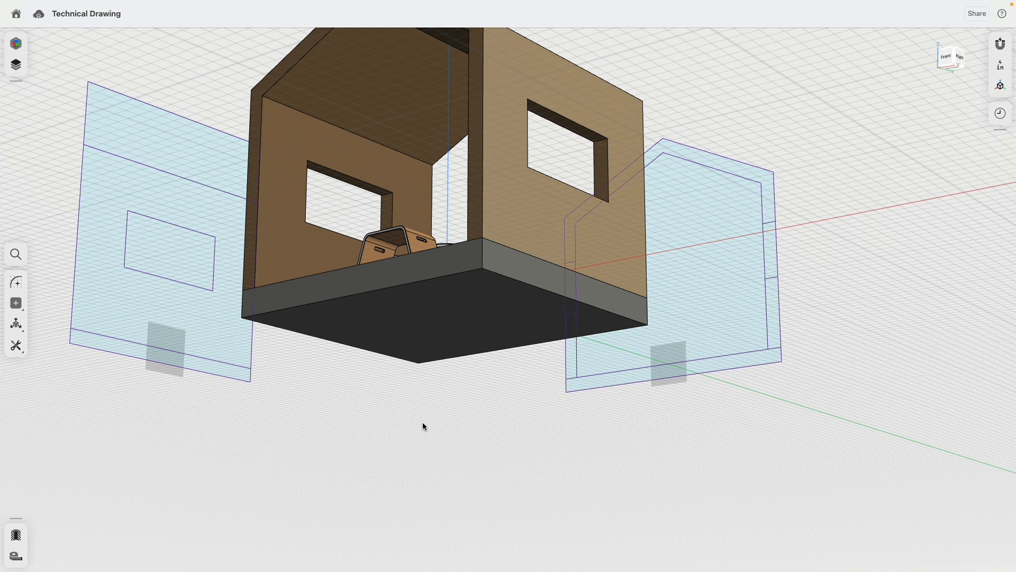
- In History, reorder and edit Face Offset 01 to 33 9/16", then undo that change
left_click(997, 117)
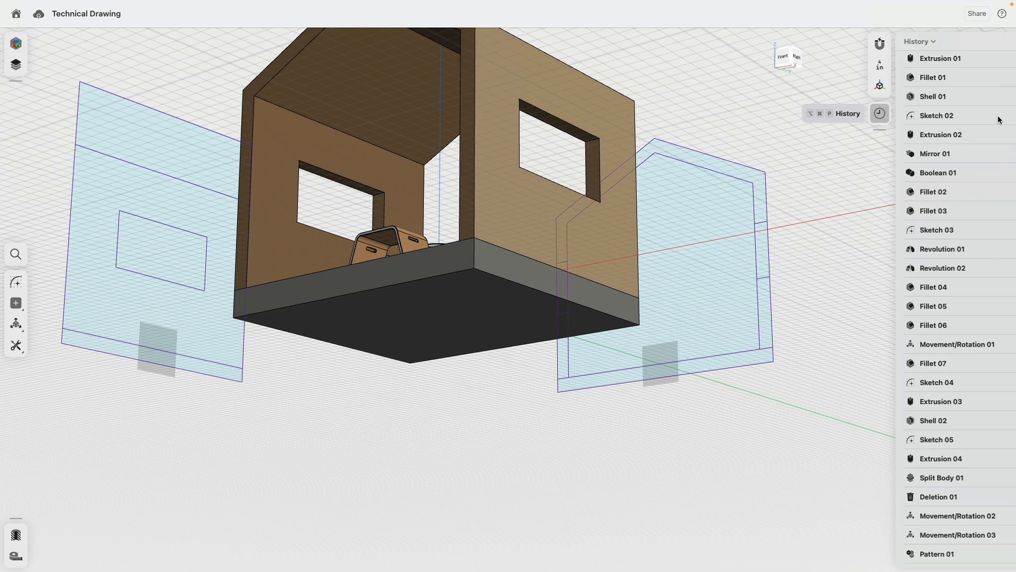
left_click_drag(883, 547, 910, 473)
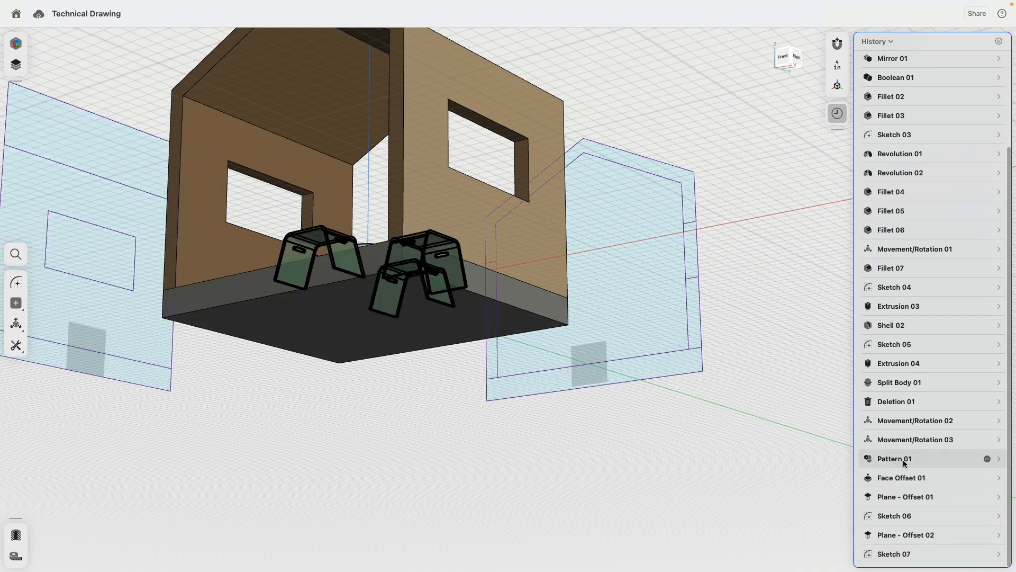
double_click(906, 477)
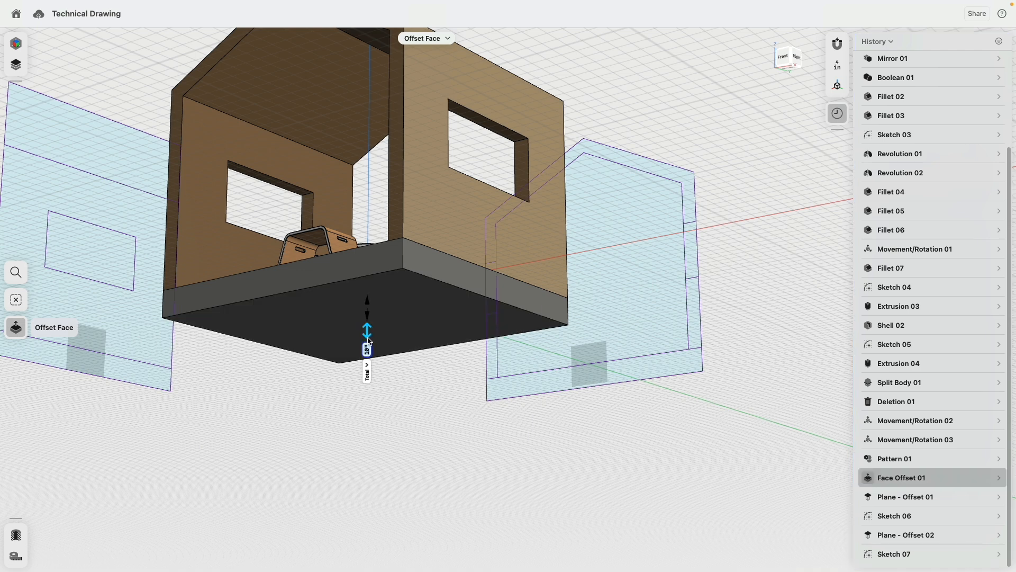
left_click_drag(366, 331, 391, 345)
key("super+z")
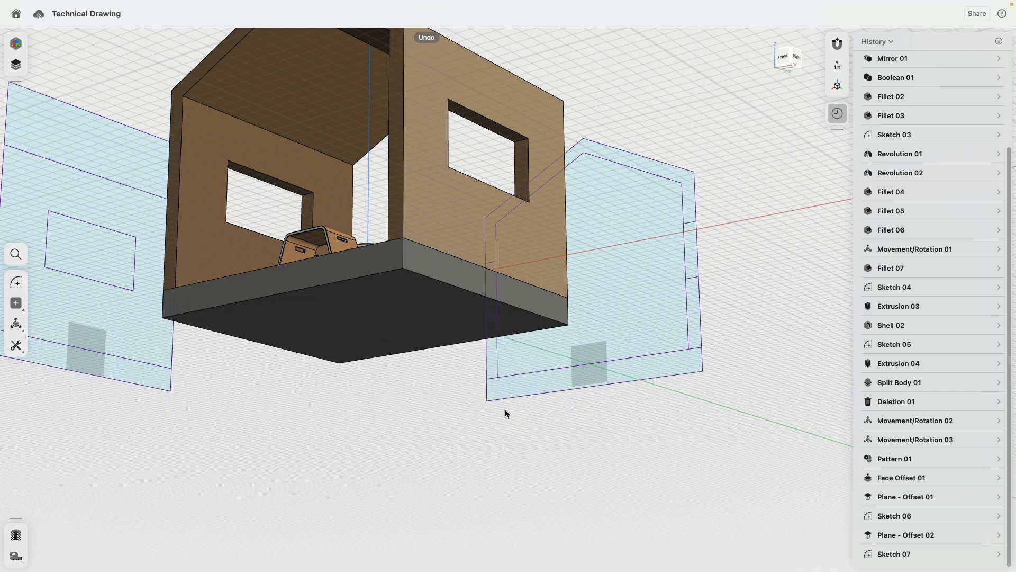
right_click_drag(463, 400, 472, 411)
scroll(757, 262, "down", 3)
middle_click_drag(756, 262, 666, 216)
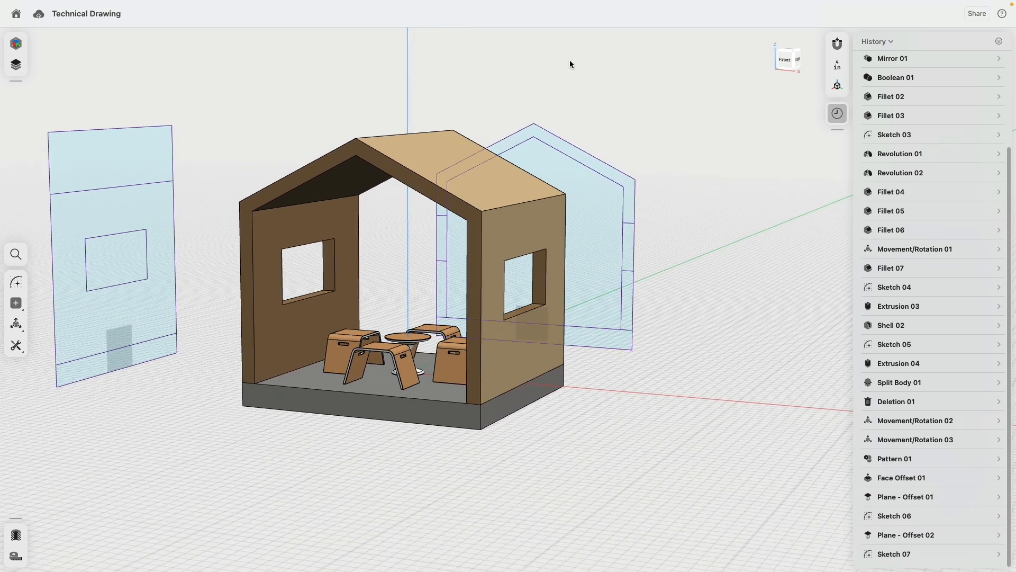
- Group Sketch 07 through Plane 01 into Folder 04 and hide it
left_click(15, 67)
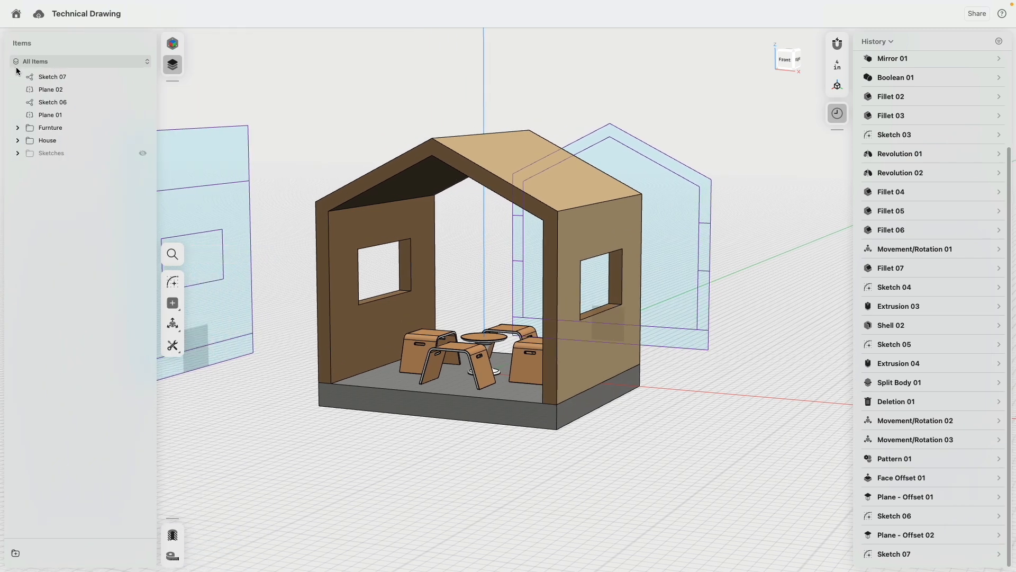
double_click(45, 78)
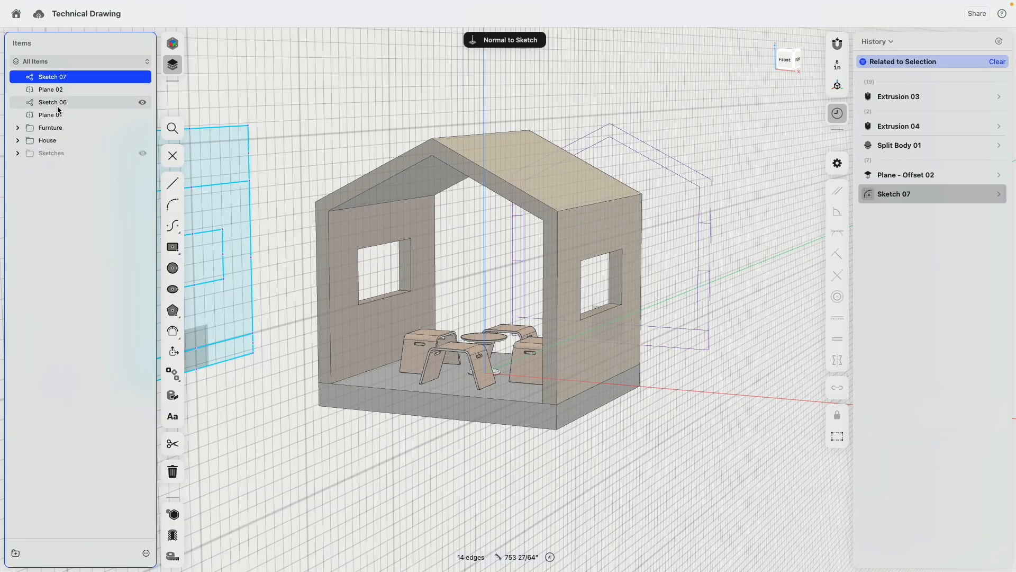
left_click(60, 116, "shift")
right_click(60, 116)
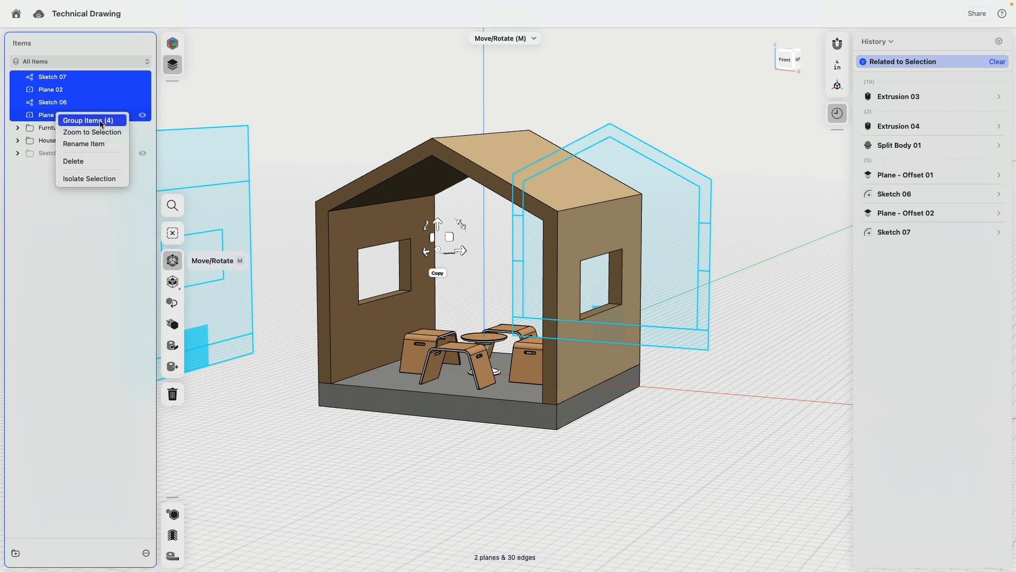
left_click(101, 118)
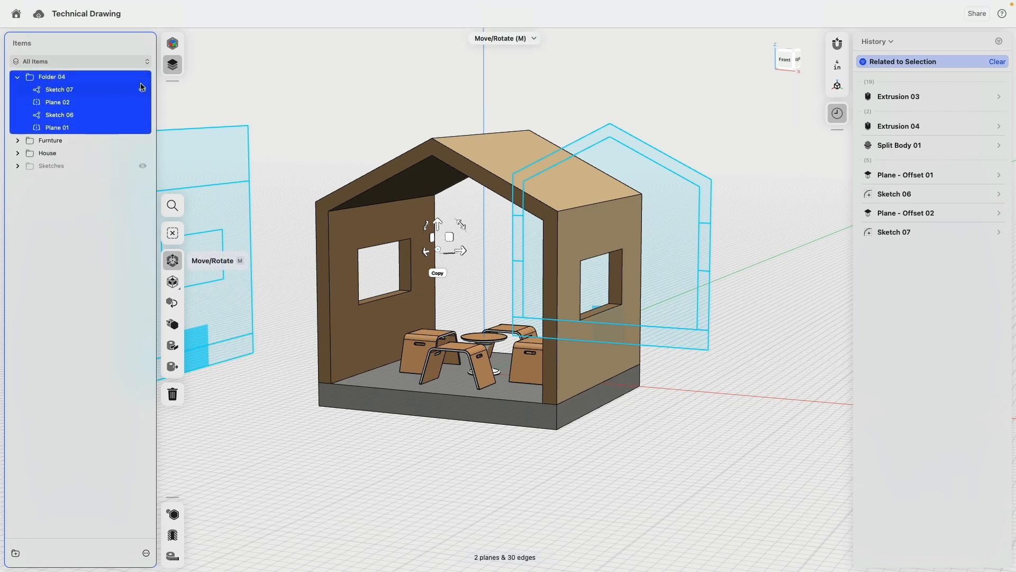
left_click(142, 78)
scroll(279, 143, "down", 3)
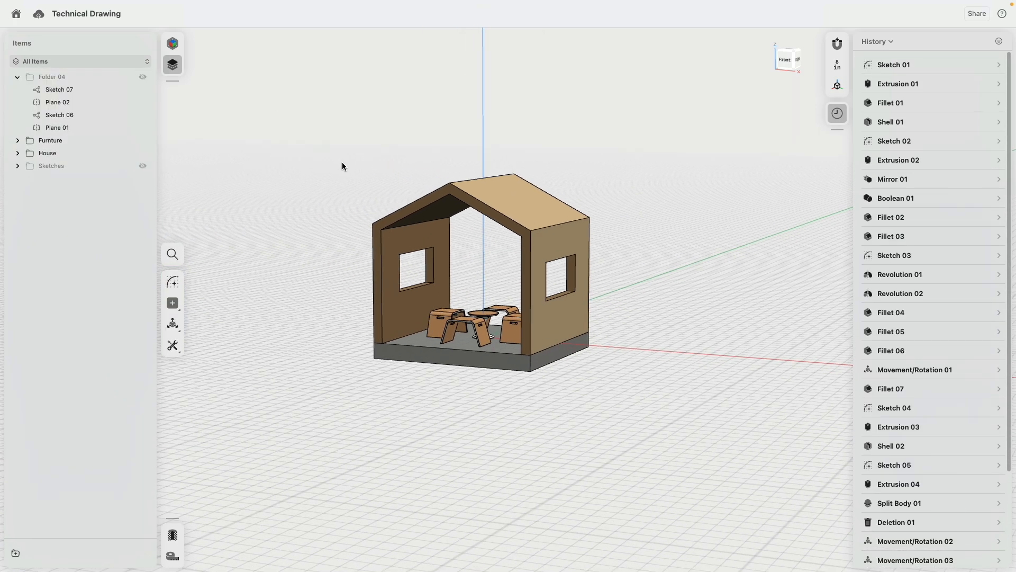
- Close History, reframe the house, and start creating a new drawing
left_click(831, 118)
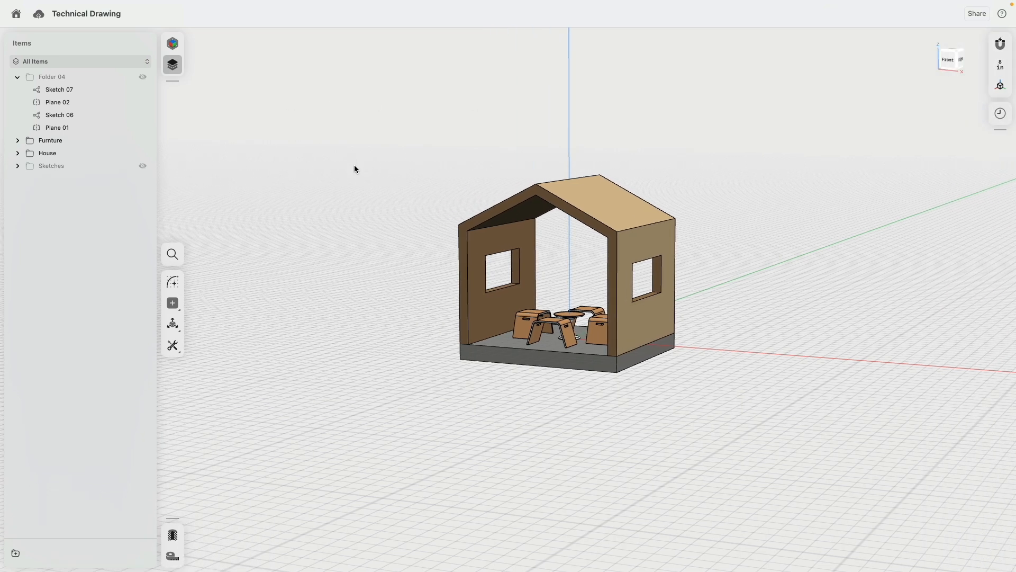
right_click_drag(354, 164, 391, 154)
scroll(335, 154, "up", 4)
middle_click_drag(391, 154, 252, 127)
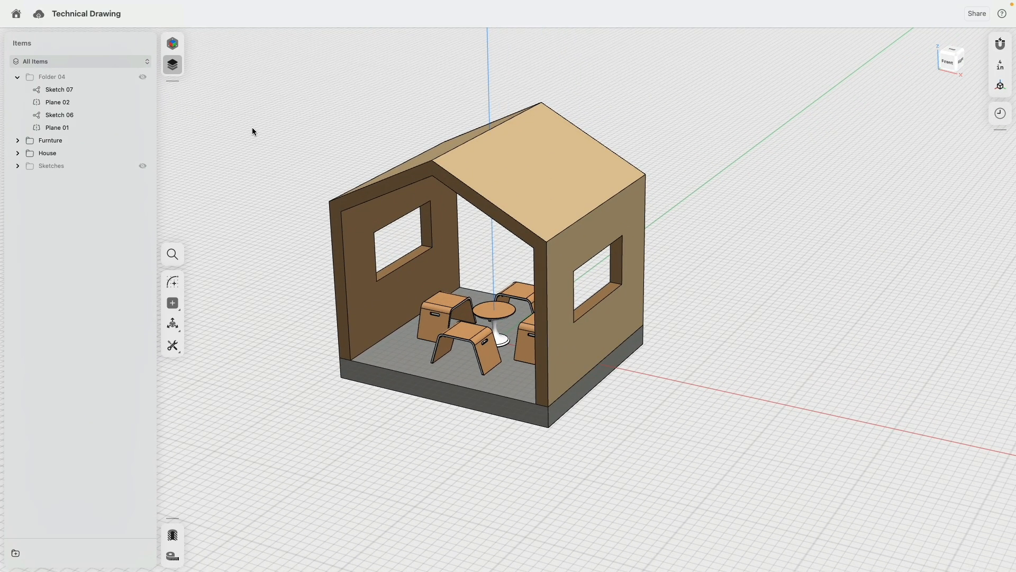
left_click(173, 43)
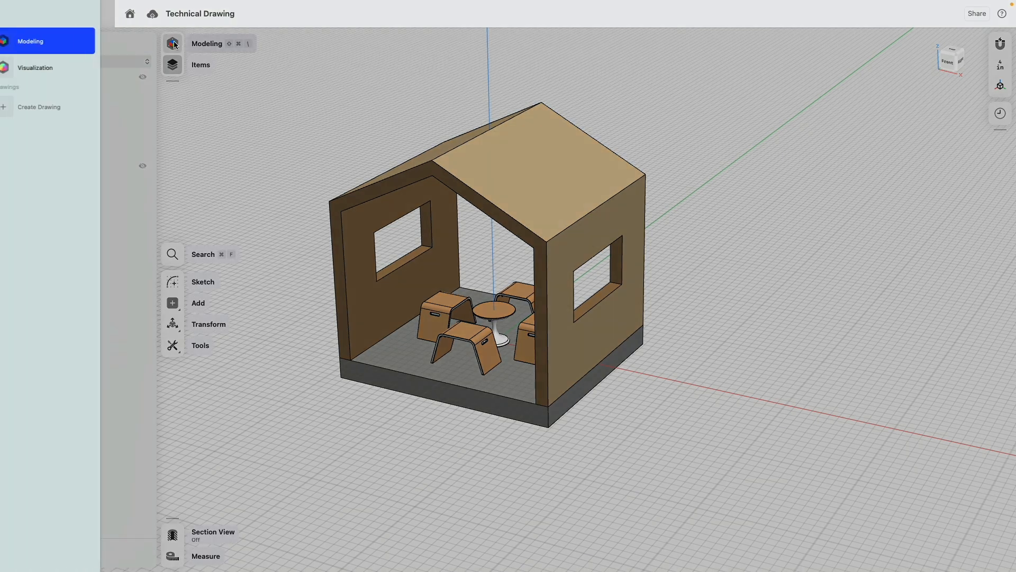
left_click(56, 109)
- Cancel the first drawing attempt and start a drawing from the house walls and floor slab
left_click(342, 298)
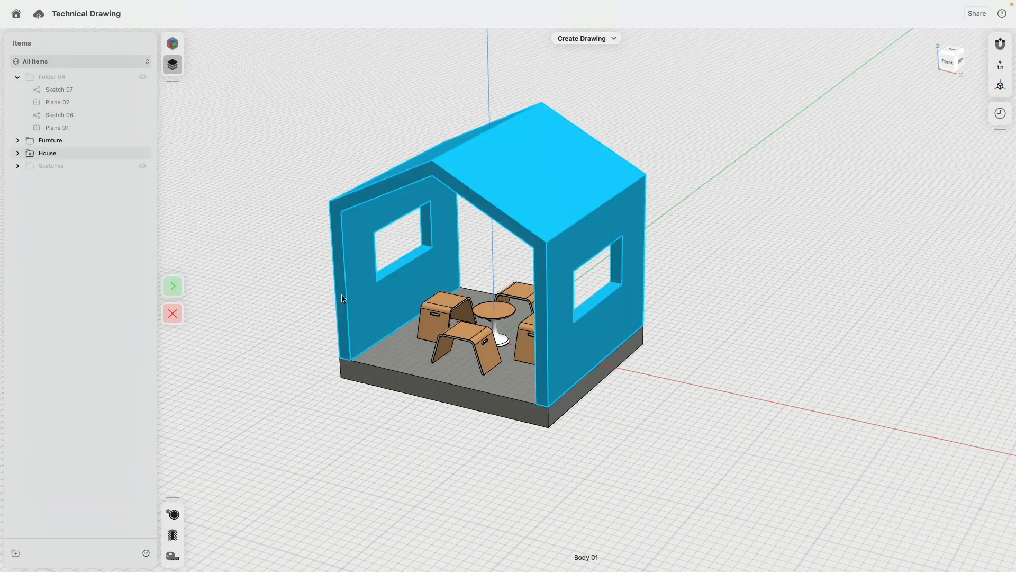
left_click(172, 313)
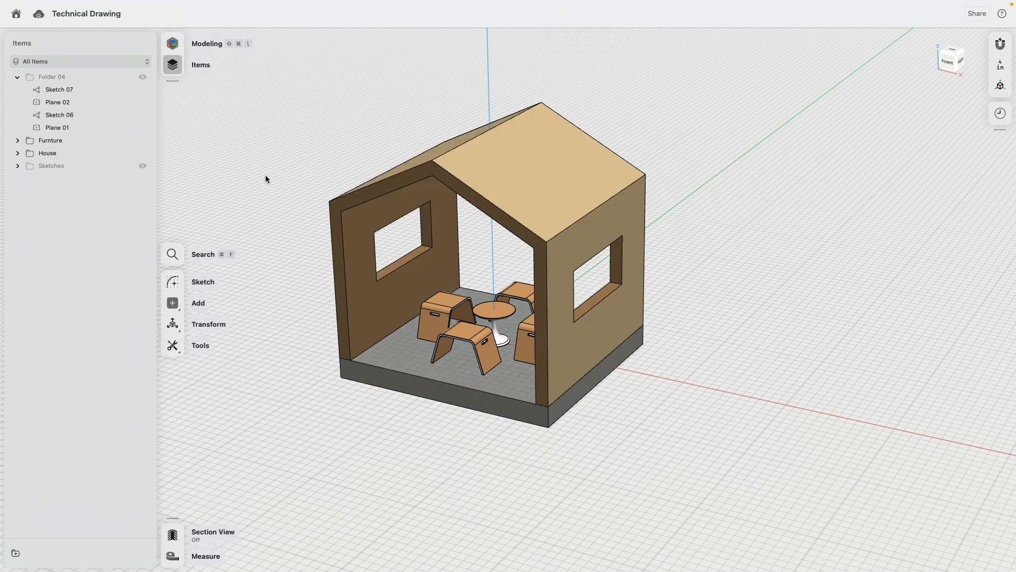
left_click(363, 256)
left_click(398, 346)
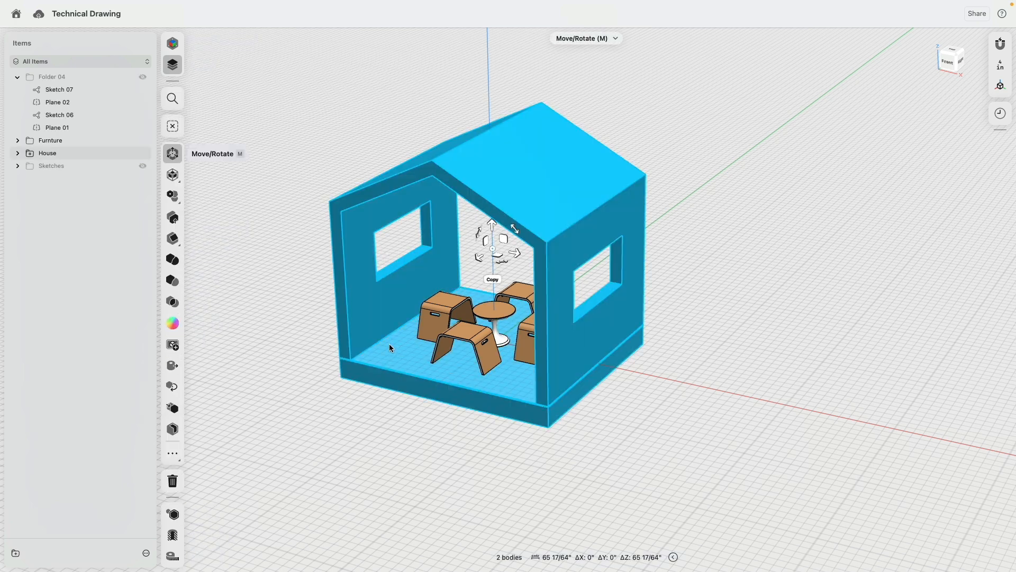
left_click(175, 345)
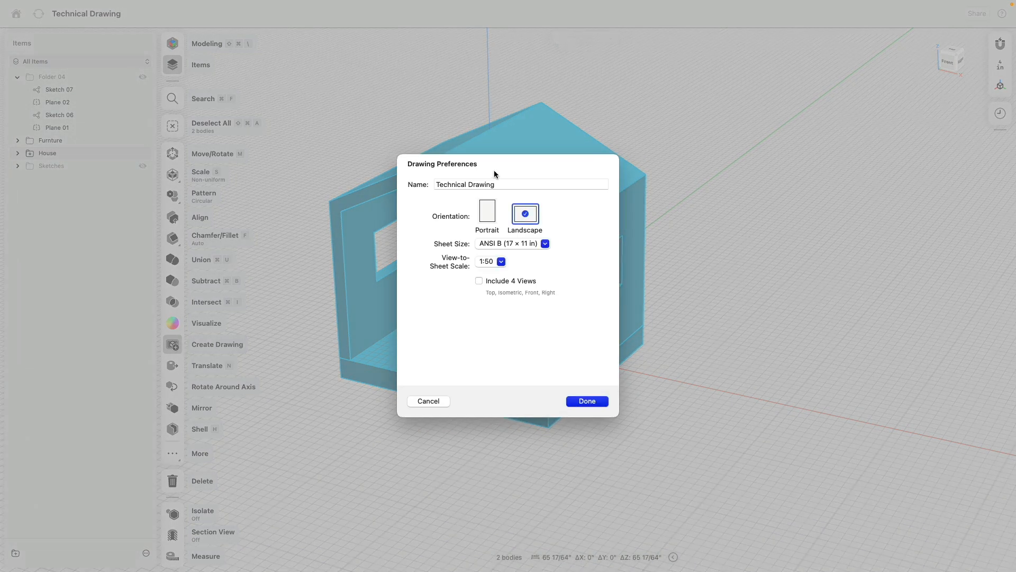
- Name the drawing House, keep landscape ANSI B at 1:50, include 4 views, and create it
left_click_drag(503, 184, 406, 189)
type("House")
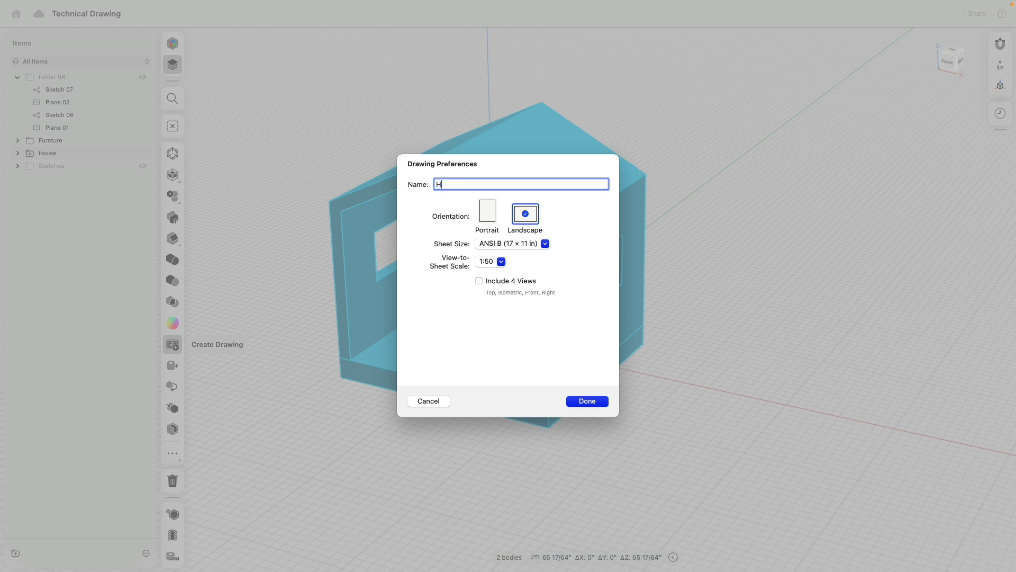
left_click(487, 211)
left_click(524, 213)
left_click(519, 244)
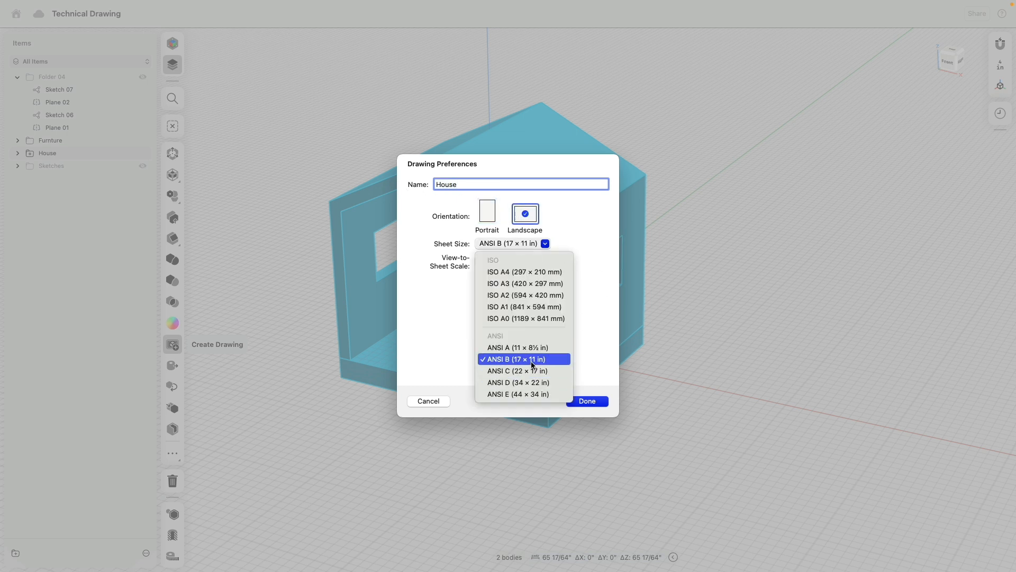
left_click(414, 354)
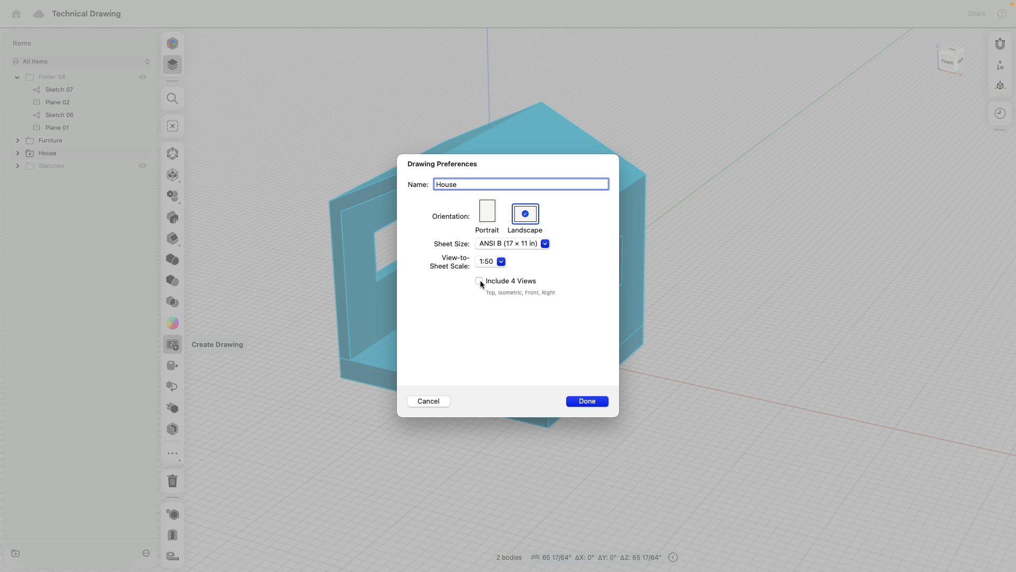
left_click(487, 262)
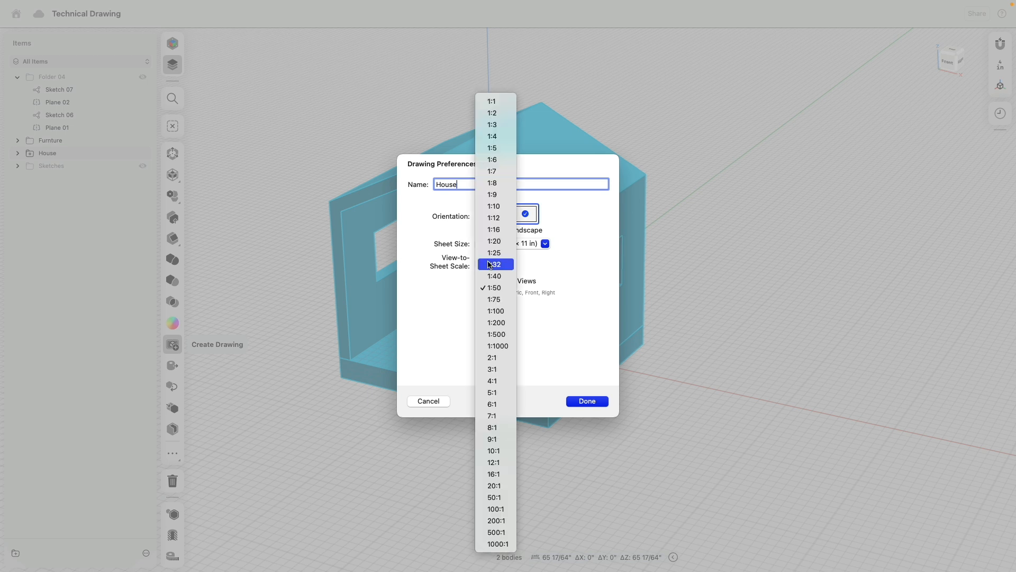
left_click(427, 313)
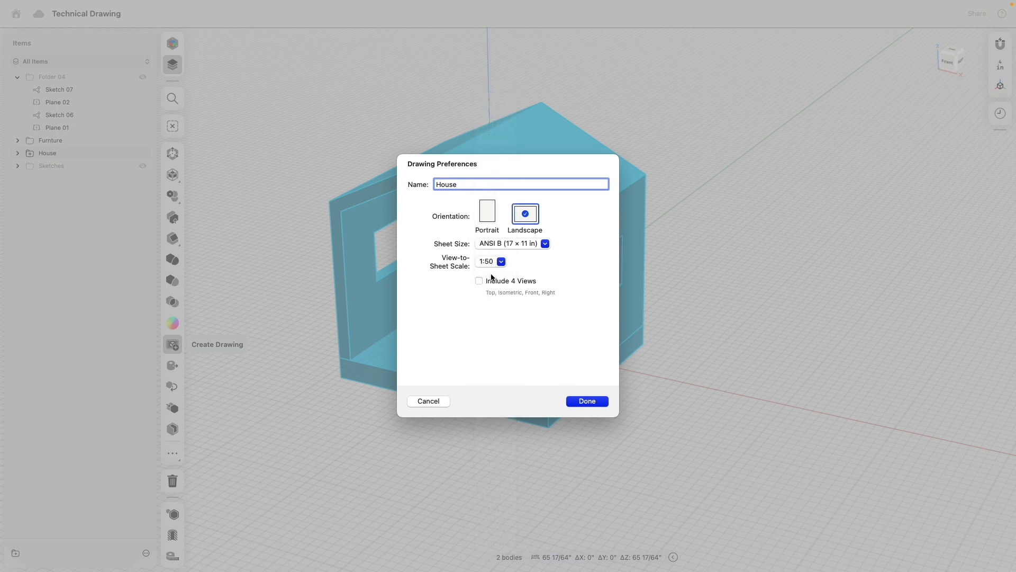
left_click(479, 282)
left_click(587, 402)
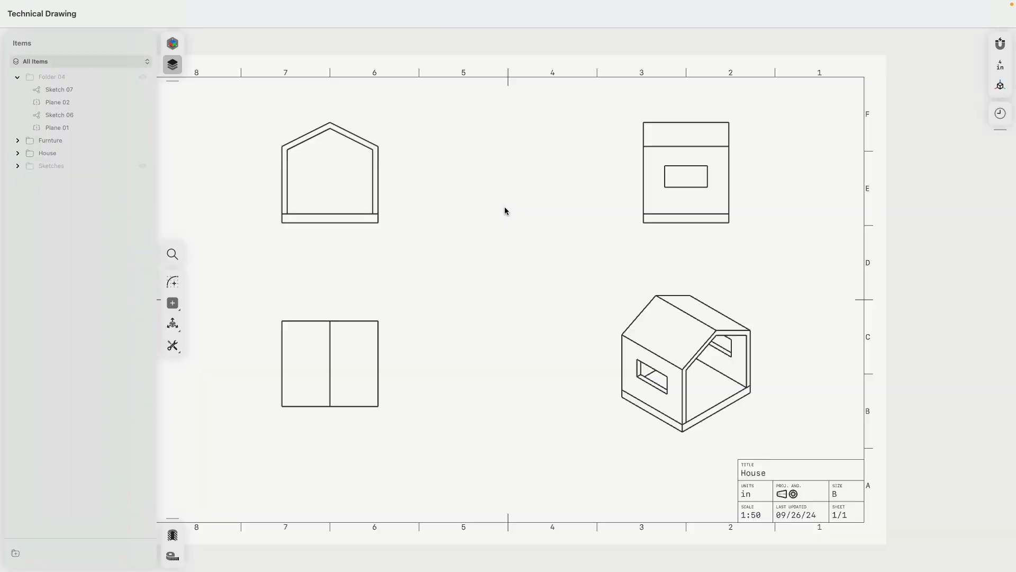
scroll(434, 205, "right", 3)
scroll(431, 207, "down", 2)
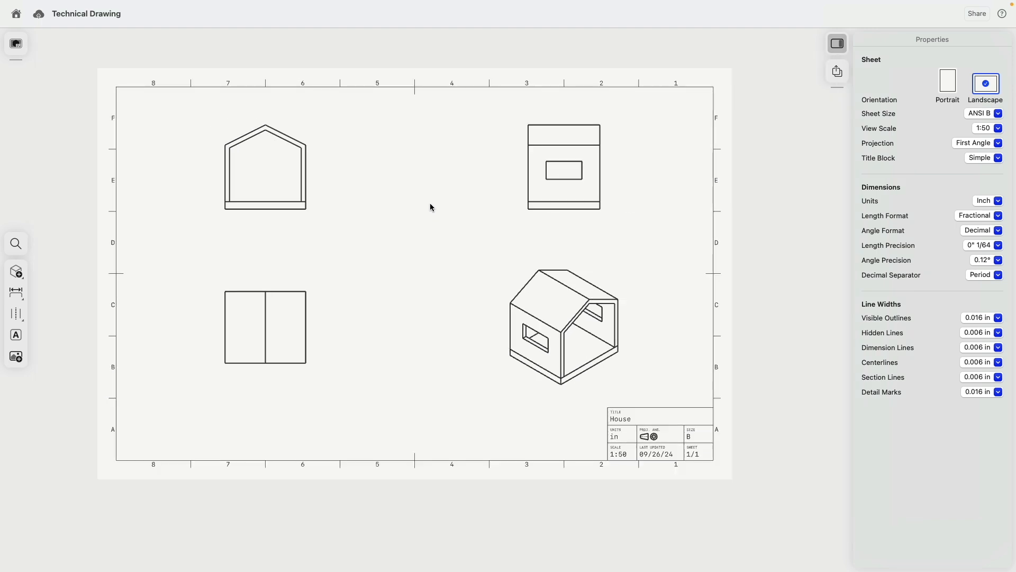
left_click(944, 88)
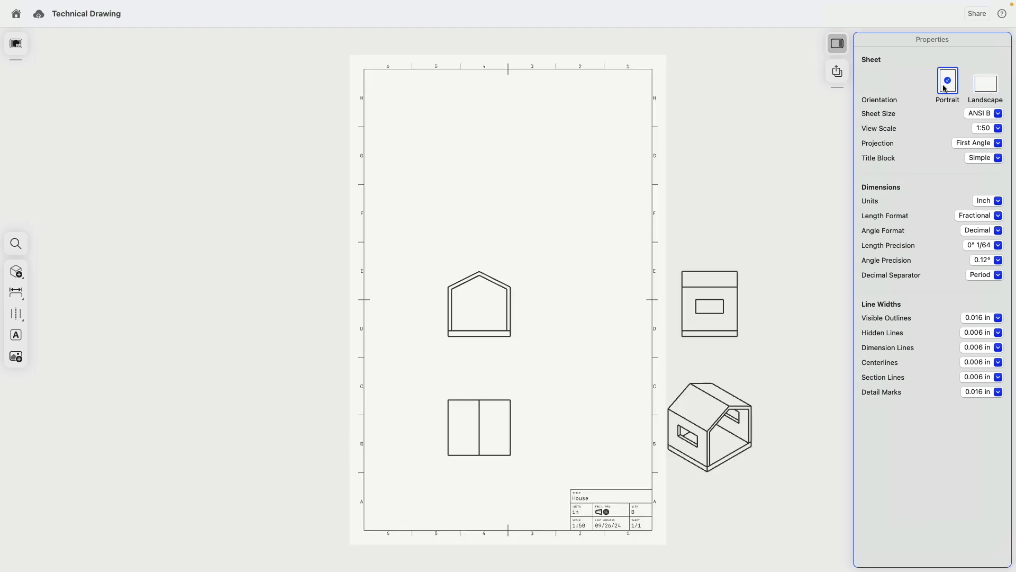
left_click(982, 93)
left_click(988, 128)
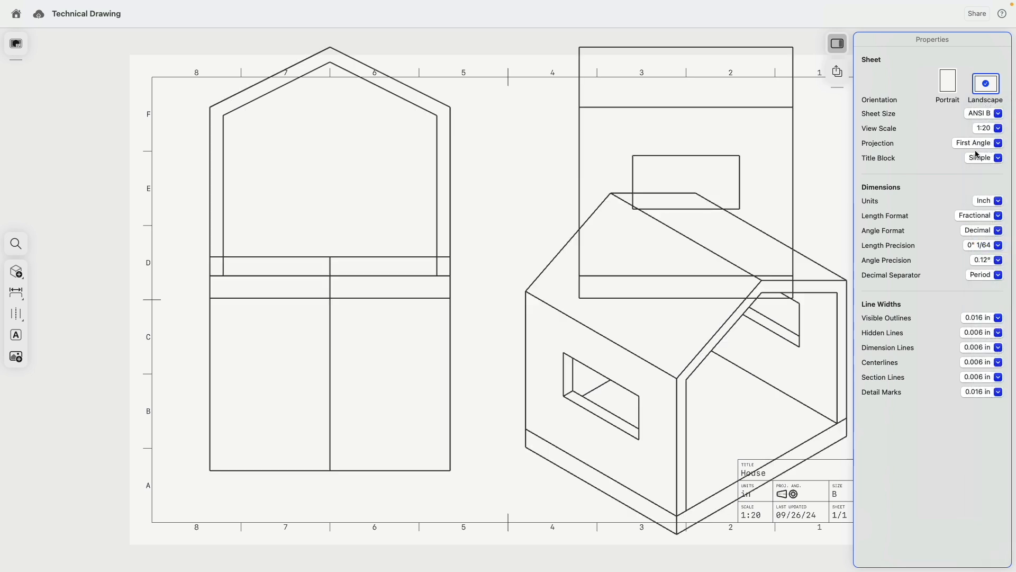
left_click(988, 129)
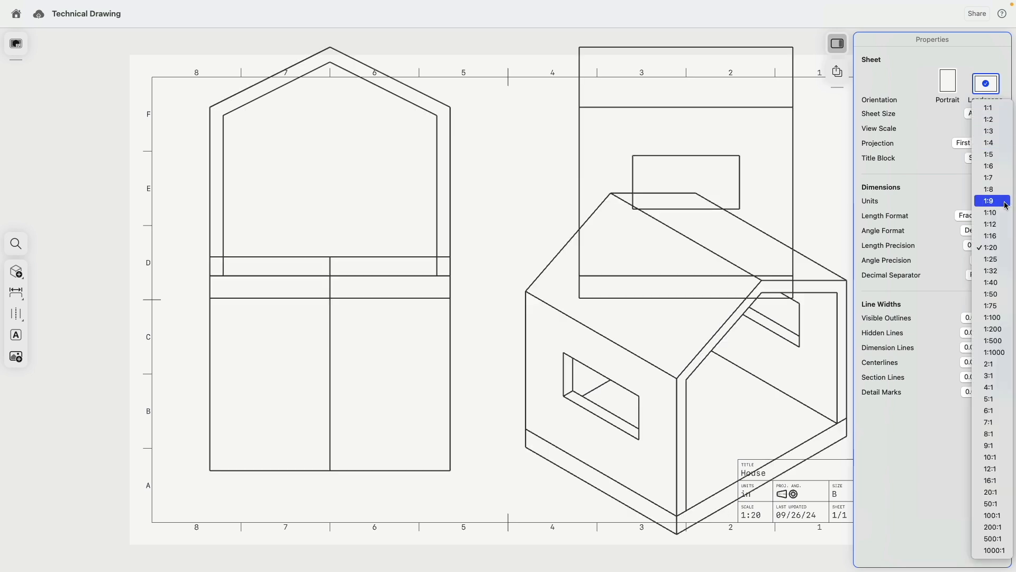
left_click(991, 294)
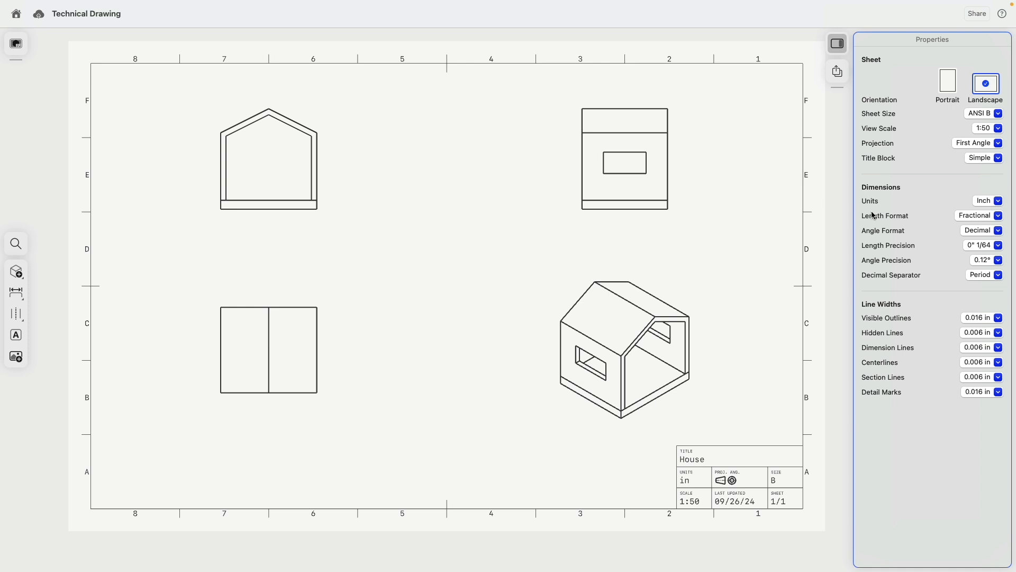
- Move the windowed elevation and isometric views left, and the plan and front views up closer
double_click(582, 182)
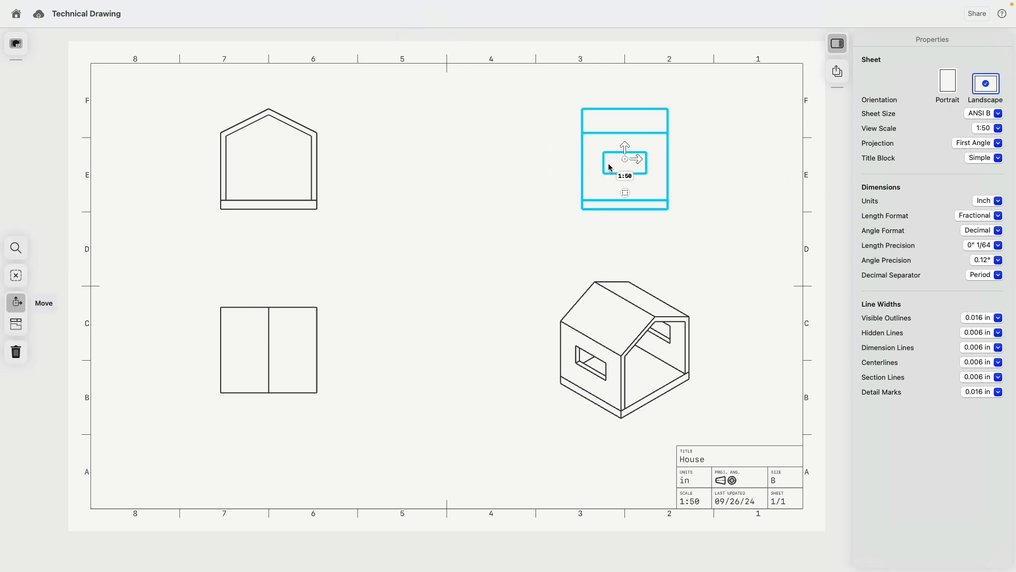
left_click_drag(639, 159, 483, 158)
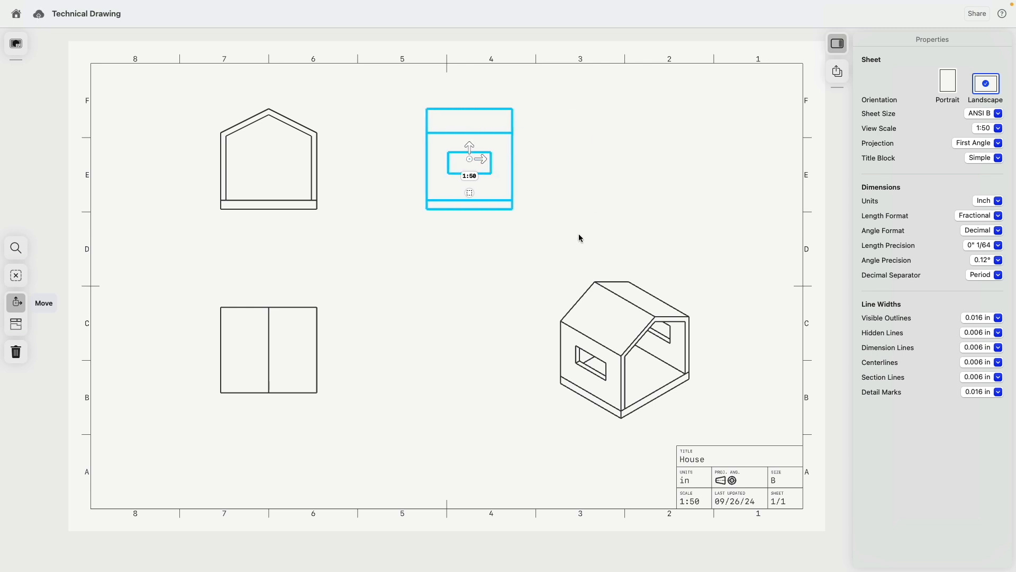
double_click(586, 289)
left_click_drag(638, 350, 468, 350)
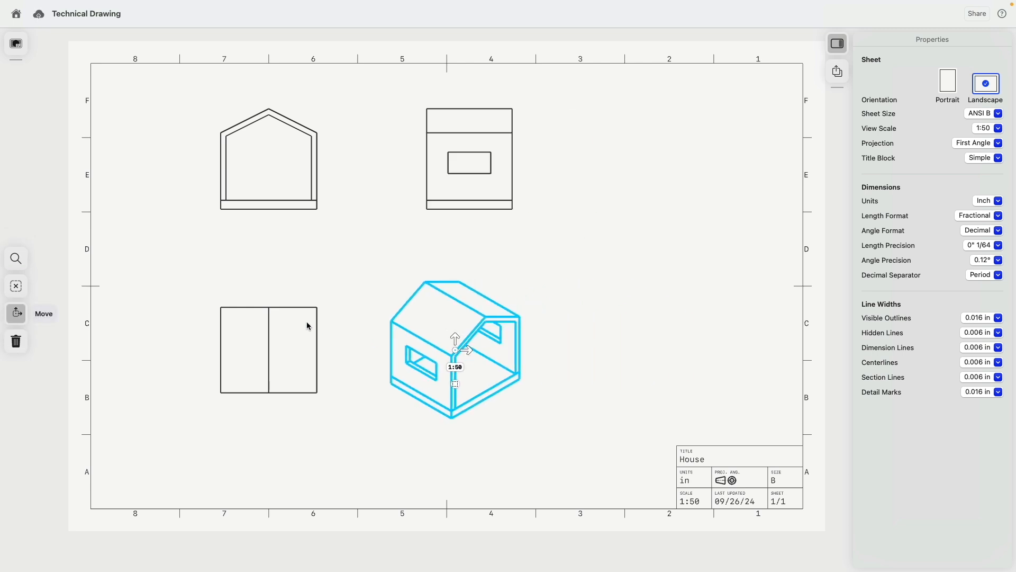
double_click(302, 307)
left_click_drag(269, 339, 317, 224)
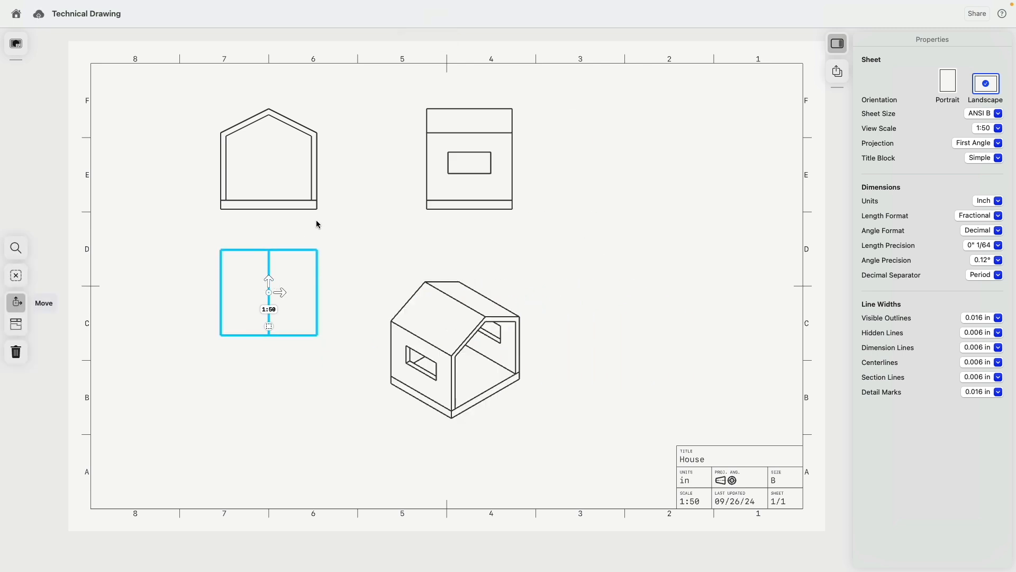
double_click(318, 189)
mouse_move(274, 156)
left_mouse_down()
mouse_move(350, 162)
mouse_move(275, 163)
mouse_move(263, 231)
mouse_move(263, 140)
mouse_move(263, 178)
left_mouse_up()
left_click(143, 121)
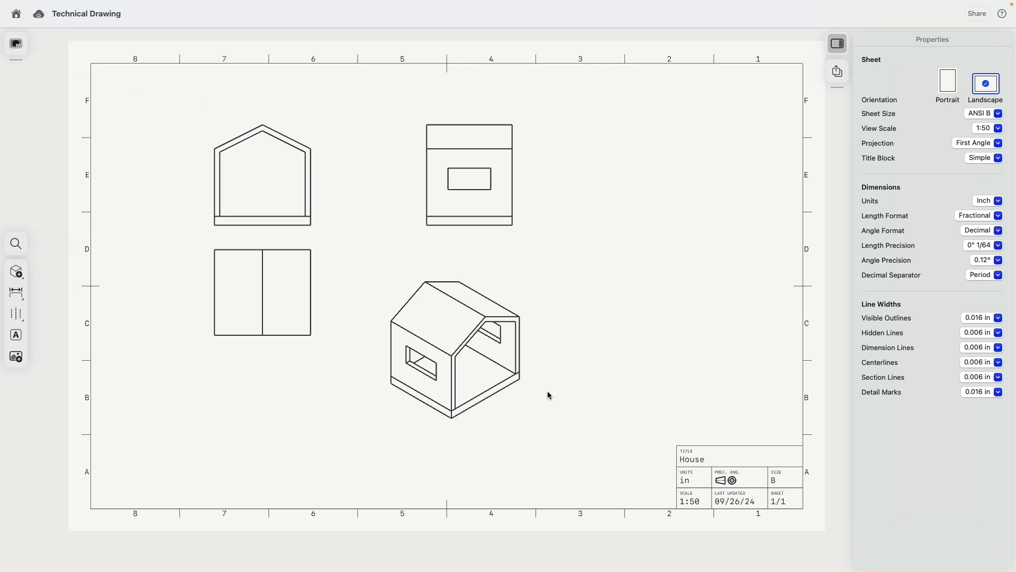
- Delete the gabled front, windowed elevation, isometric and plan views from the House sheet
left_click(246, 136)
key("Delete")
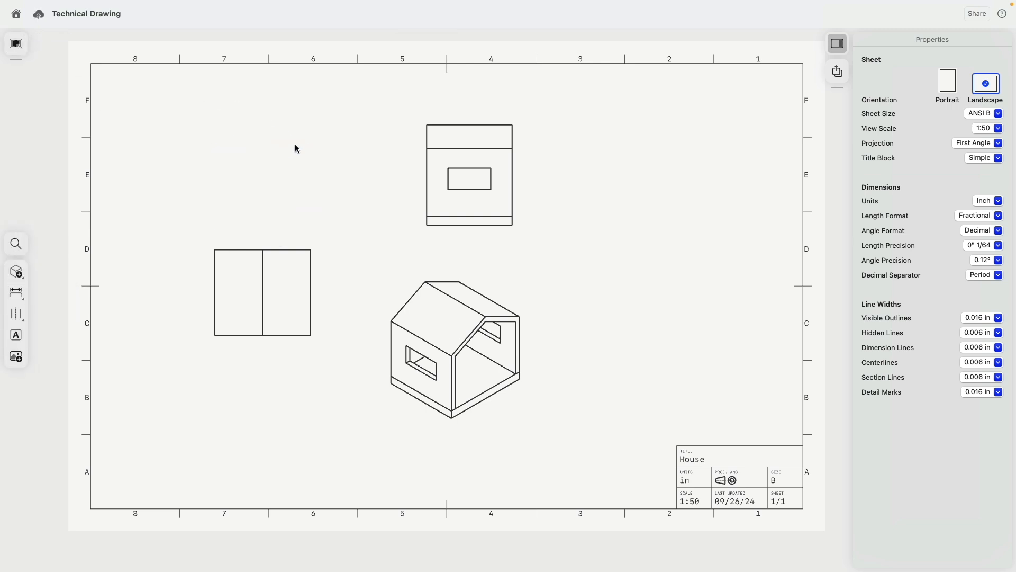
left_click(429, 166)
key("Delete")
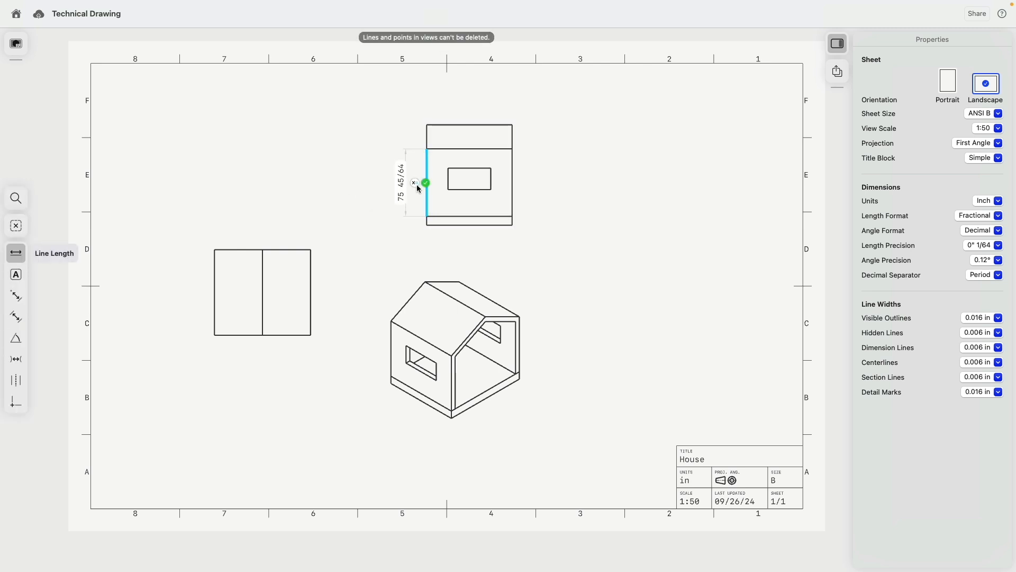
left_click(428, 158)
key("Delete")
left_click(440, 290)
key("Delete")
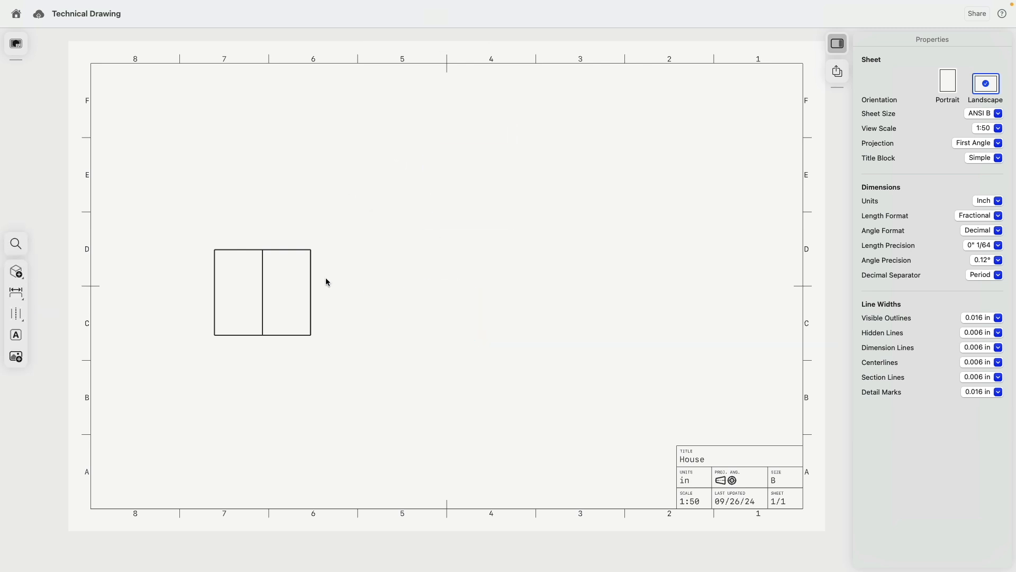
left_click(311, 275)
left_click(310, 273)
key("Delete")
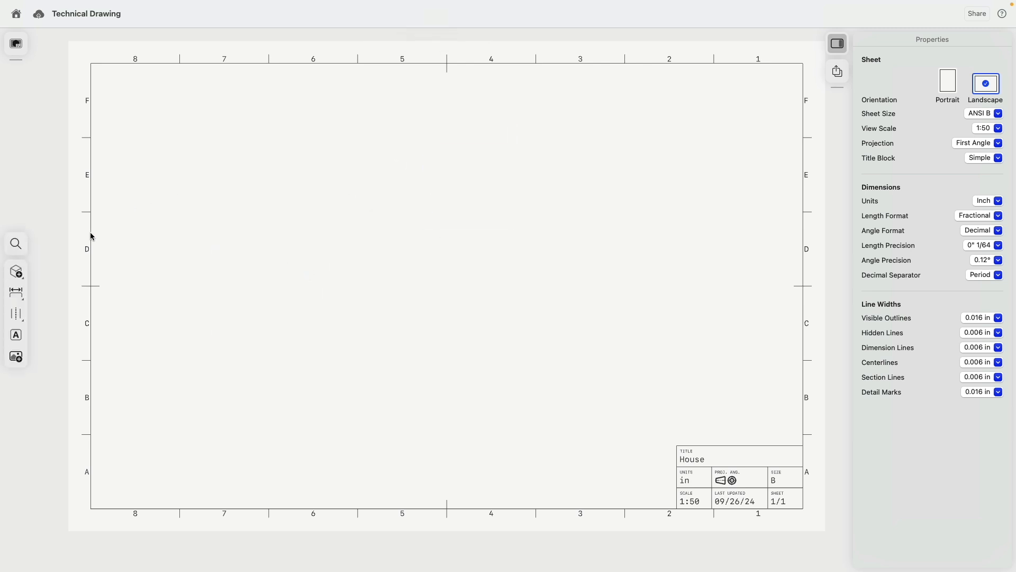
- Place a Front-oriented base view of the house near the sheet centre
left_click(16, 272)
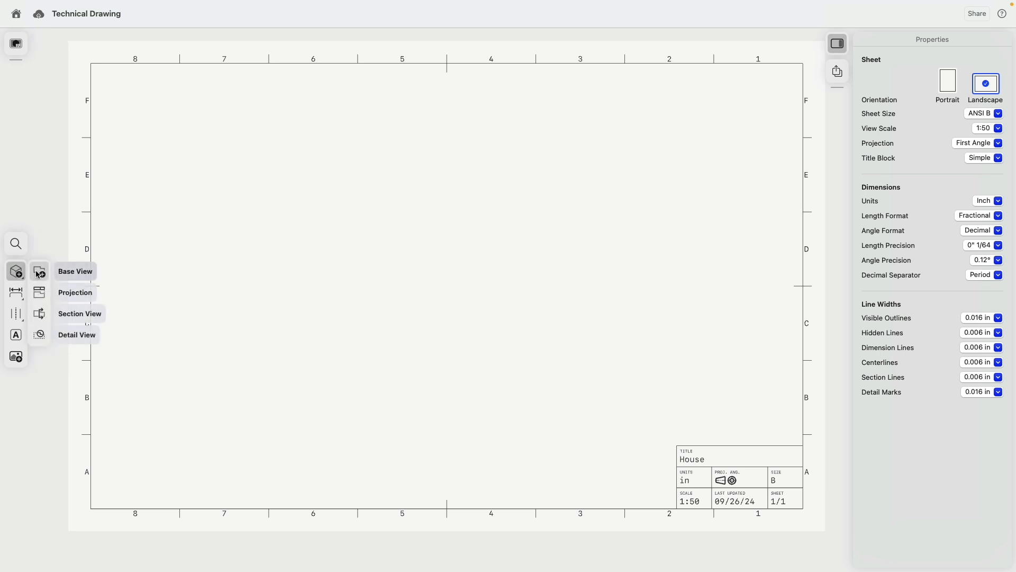
left_click(38, 273)
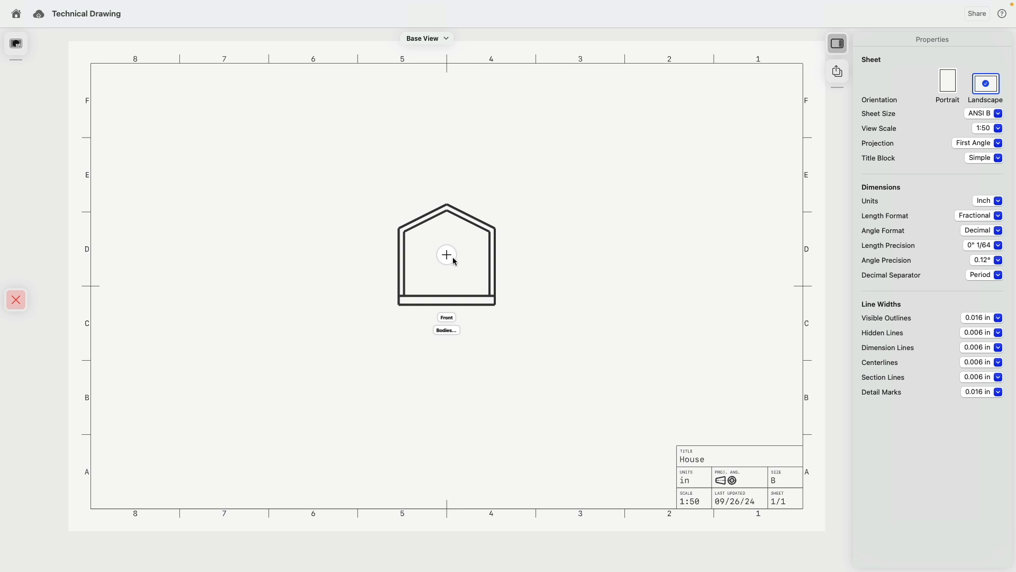
left_click(451, 319)
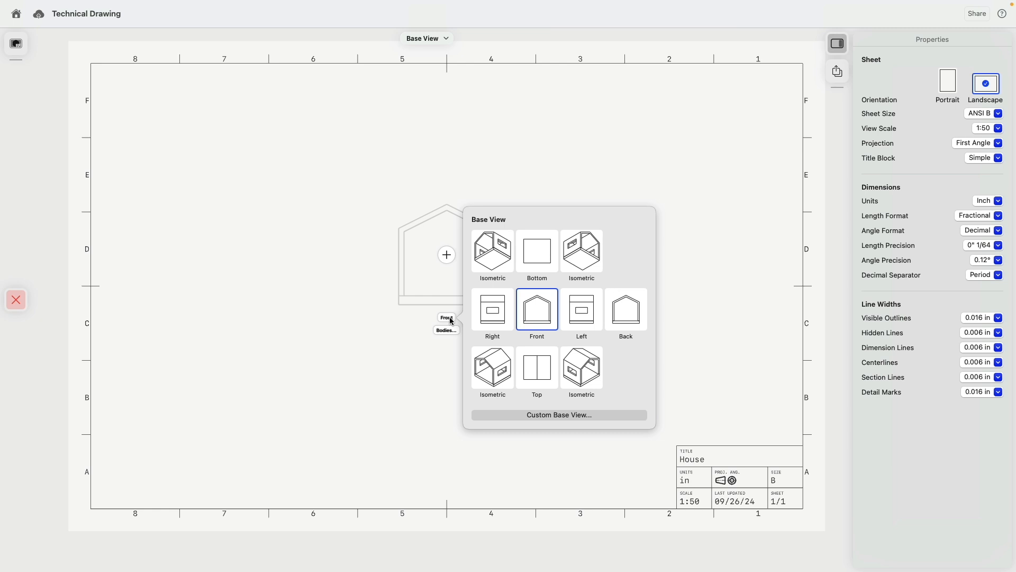
left_click(492, 312)
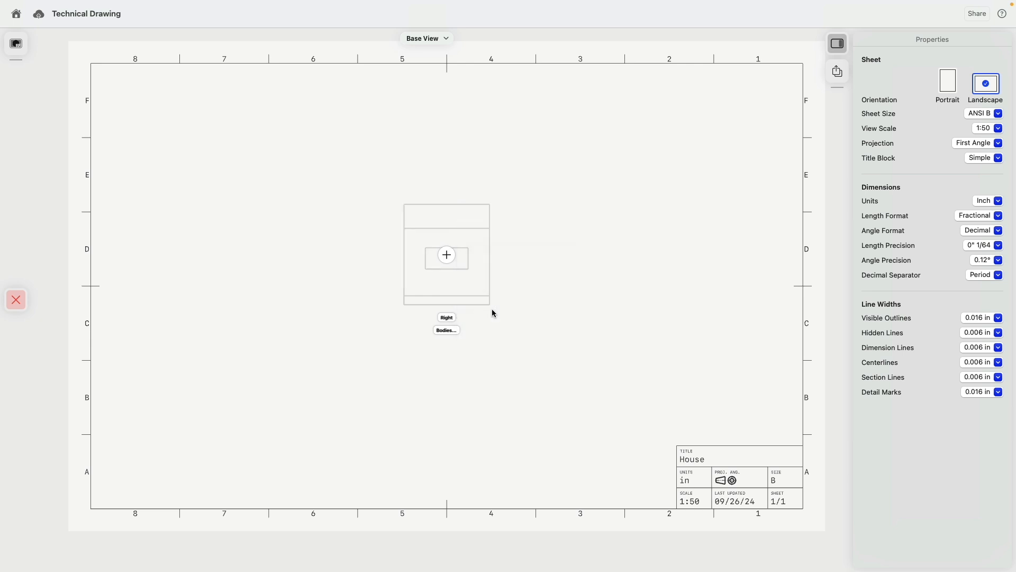
left_click(451, 260)
left_click(546, 311)
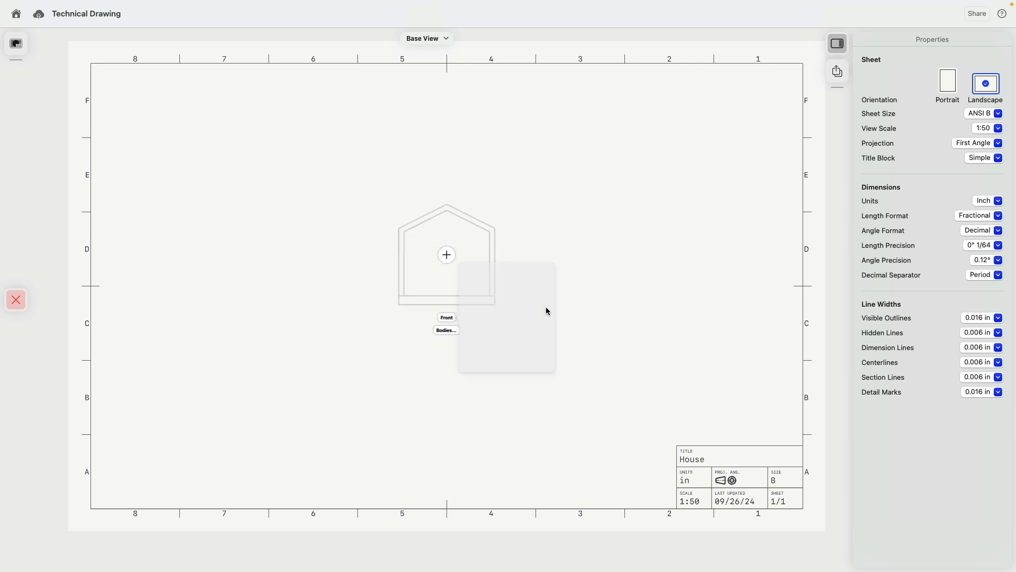
left_click(447, 256)
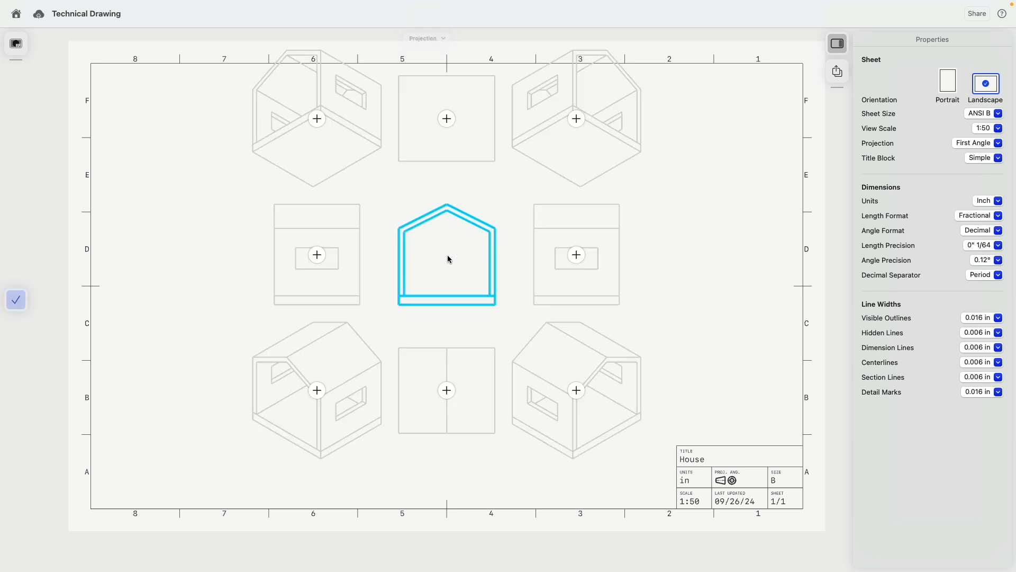
- Project a side view to the left, a plan below and an isometric at lower left
left_click(318, 255)
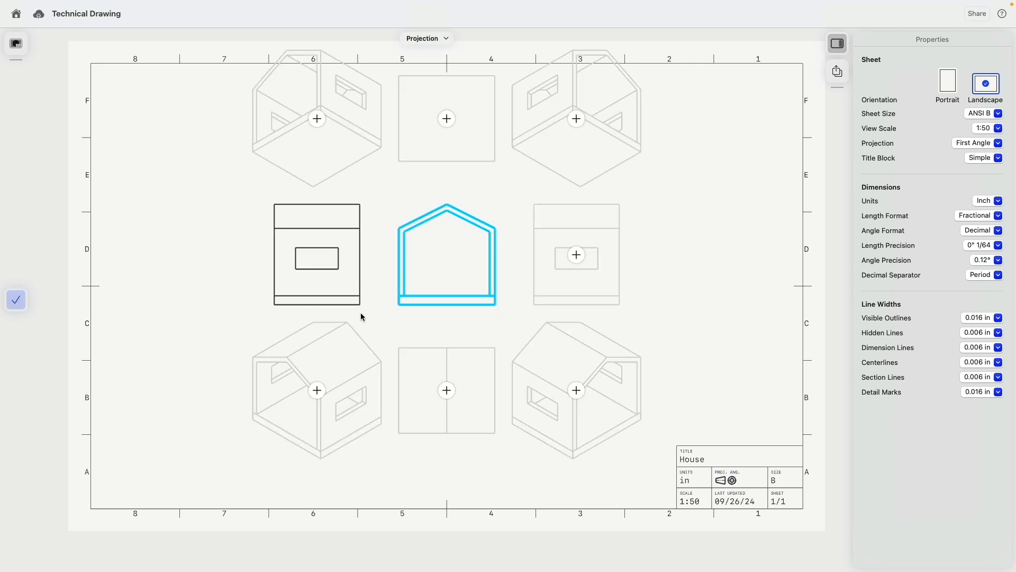
left_click(446, 391)
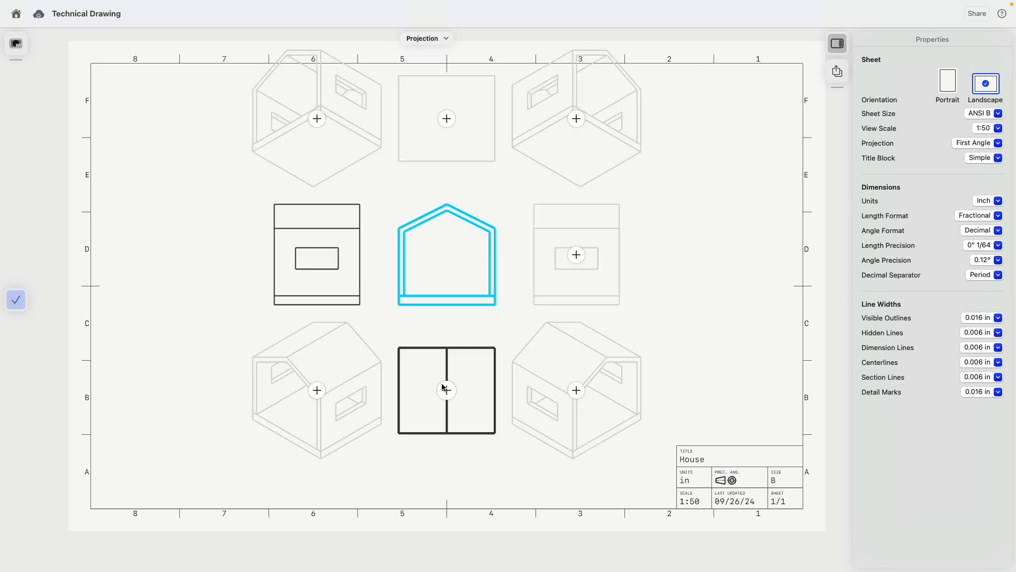
left_click(318, 392)
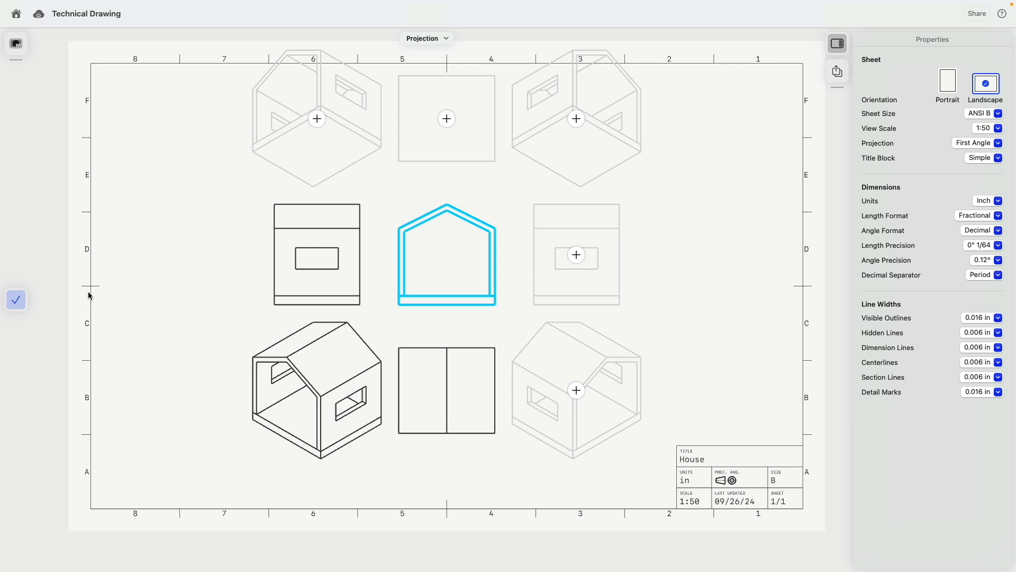
left_click(16, 300)
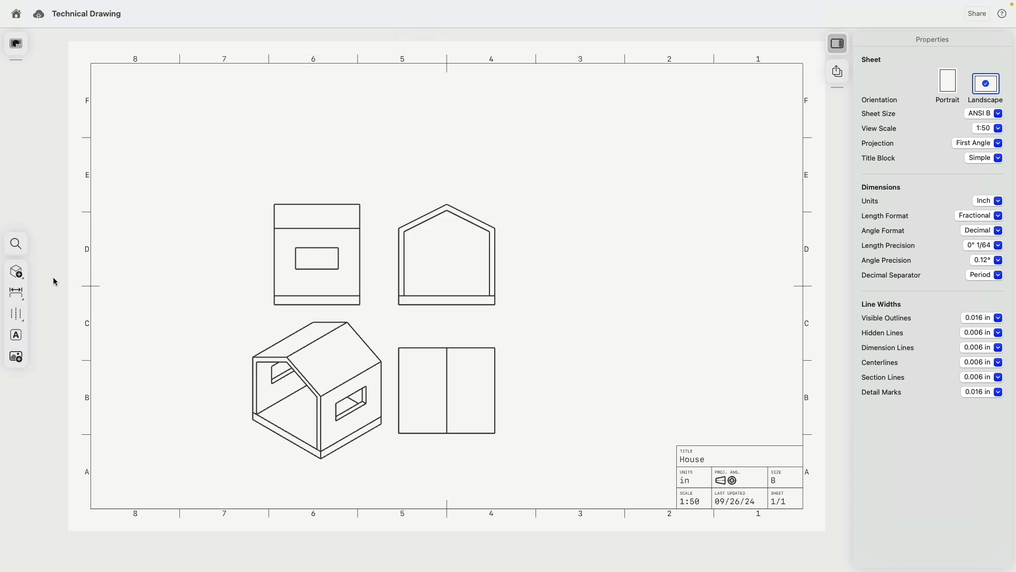
- Shift the gabled front view, with its aligned plan, further right on the sheet
left_click(405, 250)
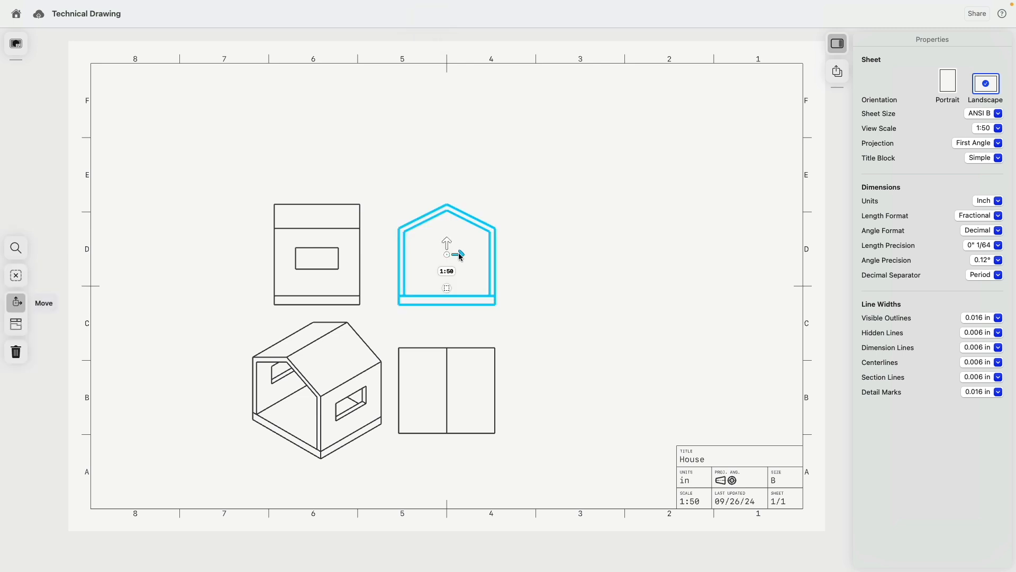
mouse_move(458, 253)
left_mouse_down()
mouse_move(479, 254)
mouse_move(442, 259)
mouse_move(456, 227)
mouse_move(456, 236)
left_mouse_up()
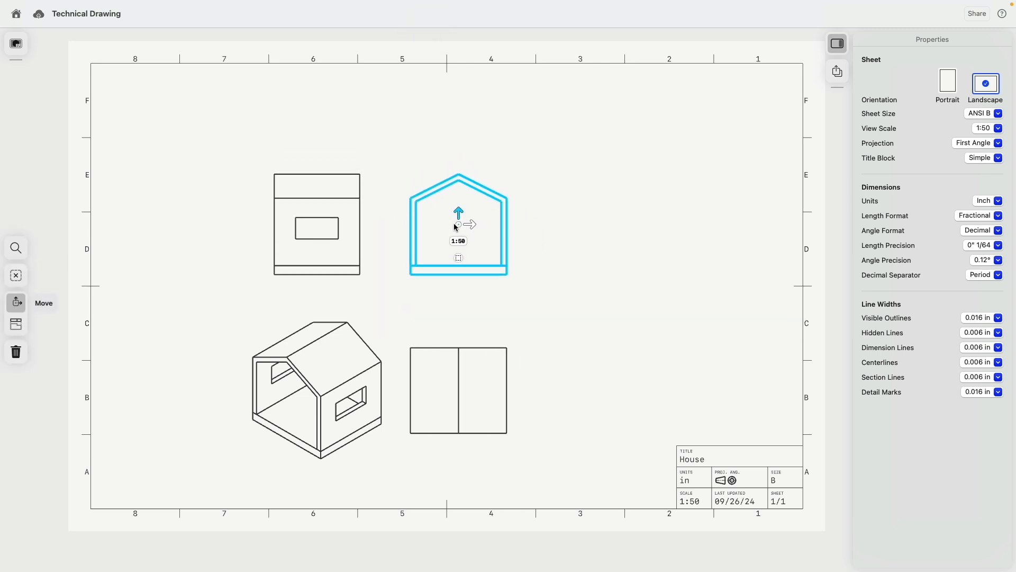
left_click(412, 288)
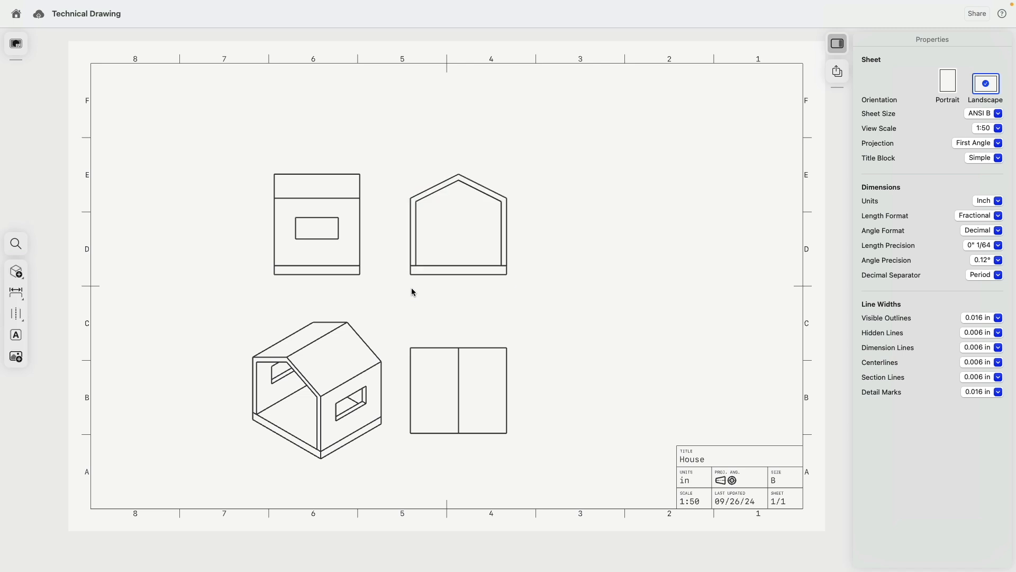
- Add an Isometric base view and move it to the sheet's top right beside the front view
left_click(20, 276)
left_click(53, 271)
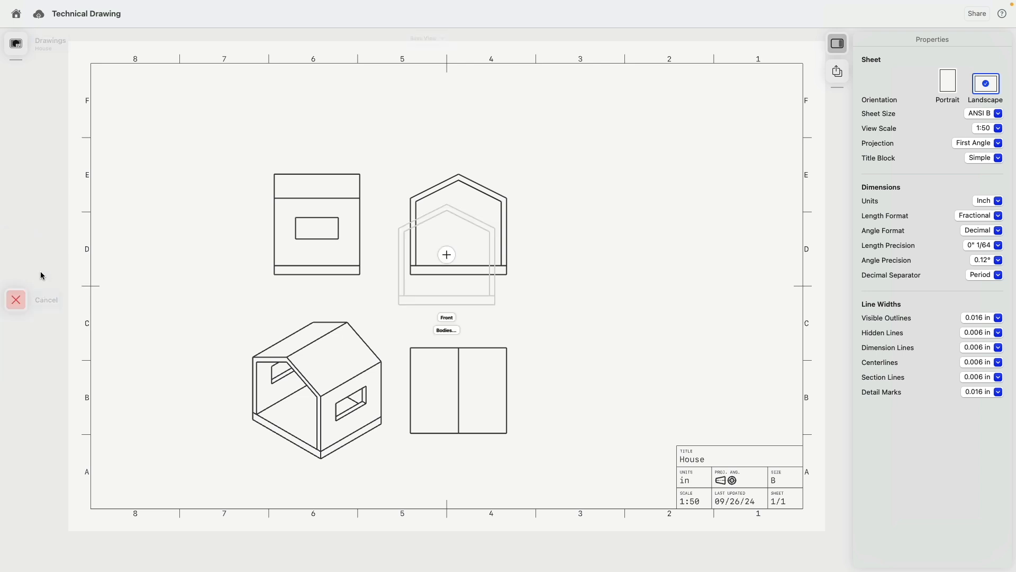
left_click(448, 317)
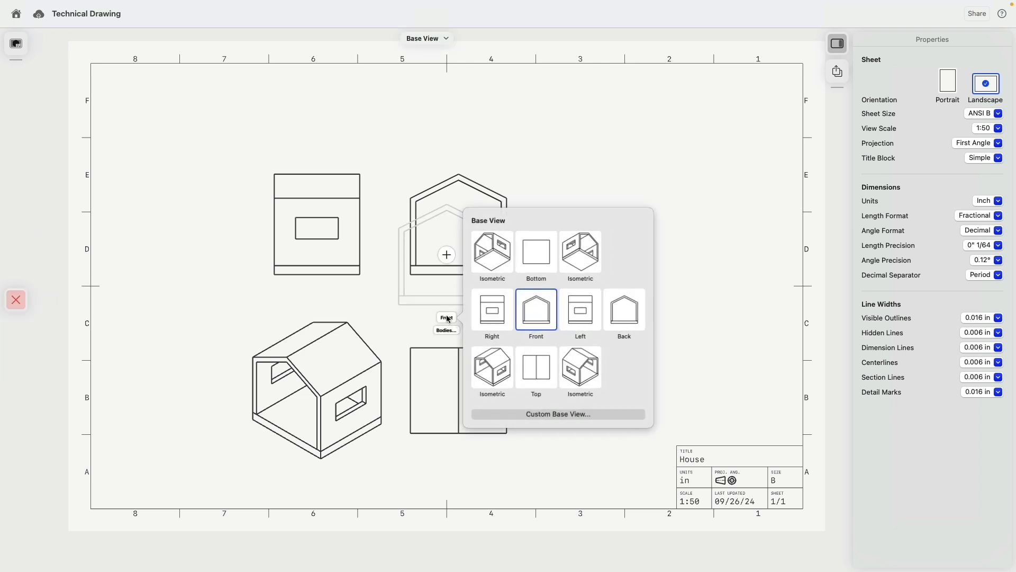
left_click(587, 366)
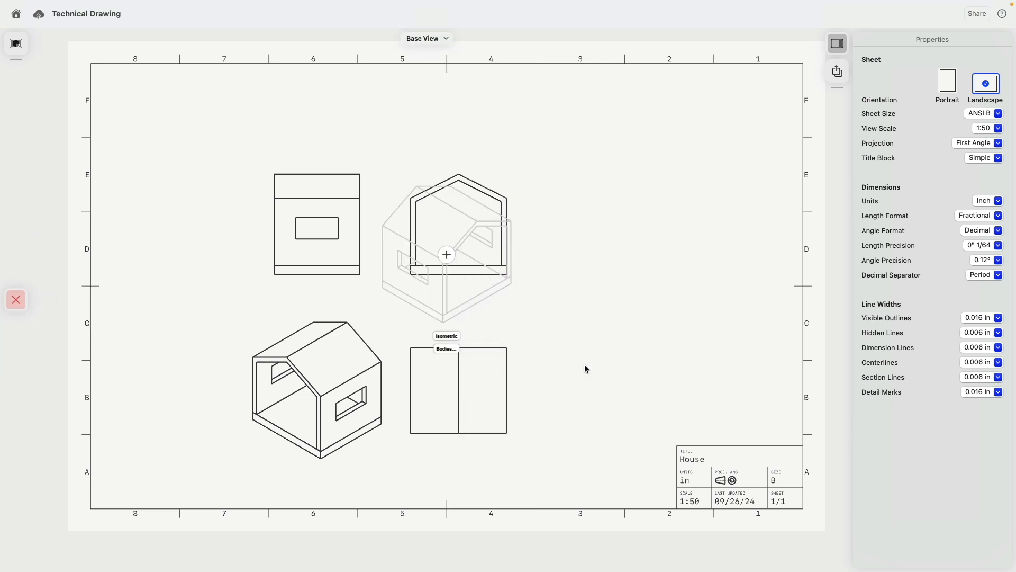
left_click(439, 258)
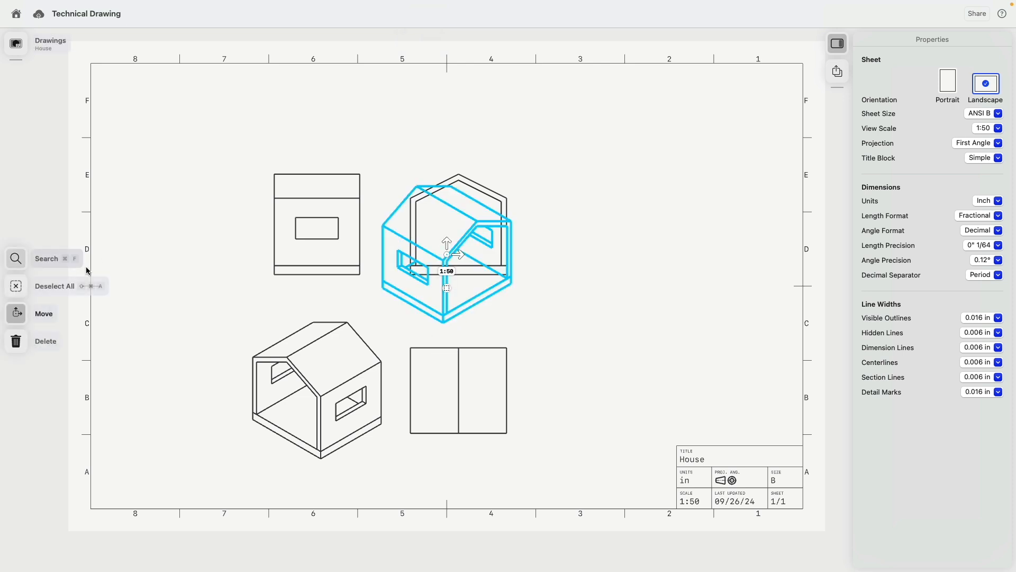
left_click_drag(443, 257, 663, 199)
left_click(617, 304)
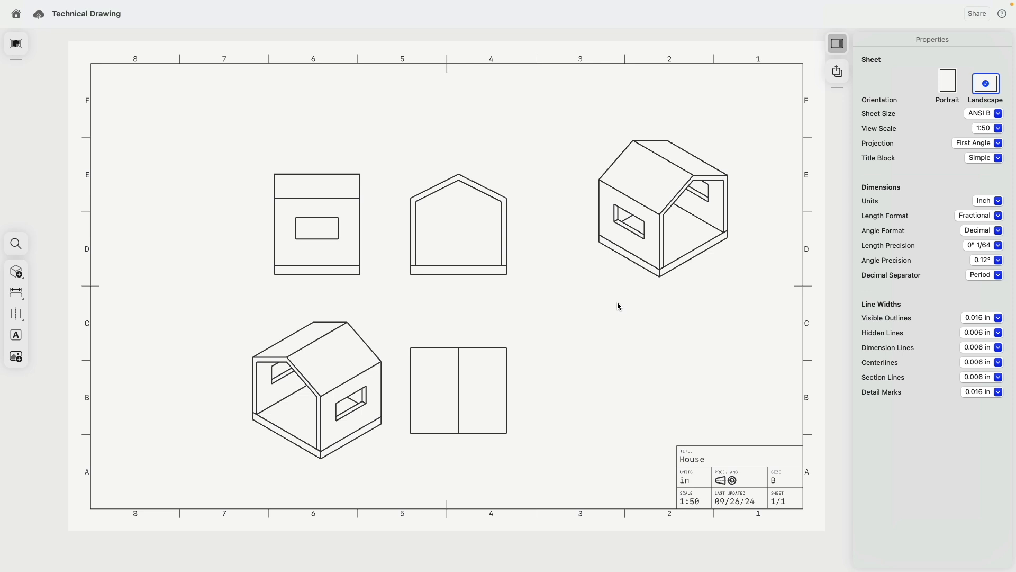
left_click(18, 275)
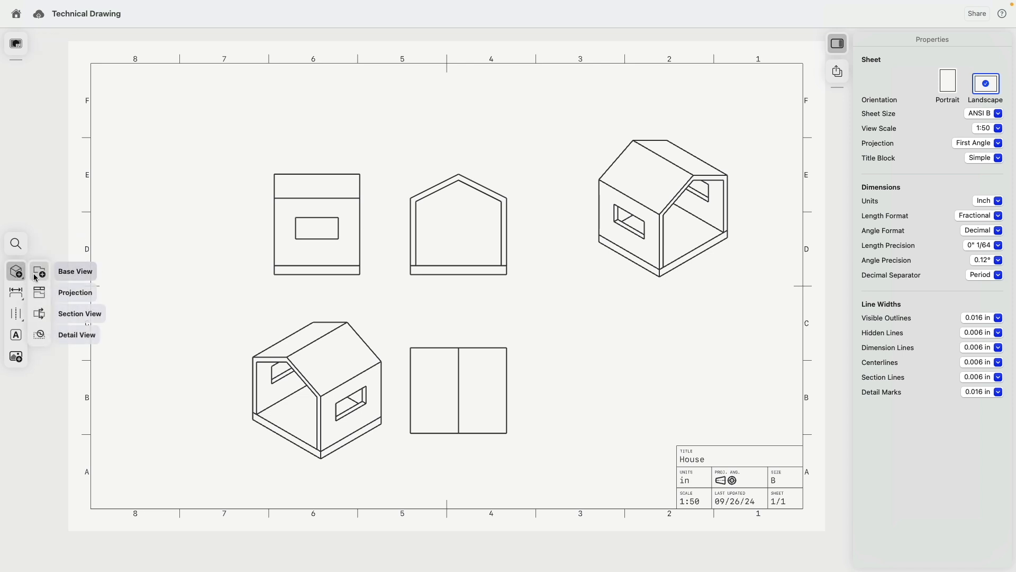
- Project a right side view from the gabled front view
left_click(42, 295)
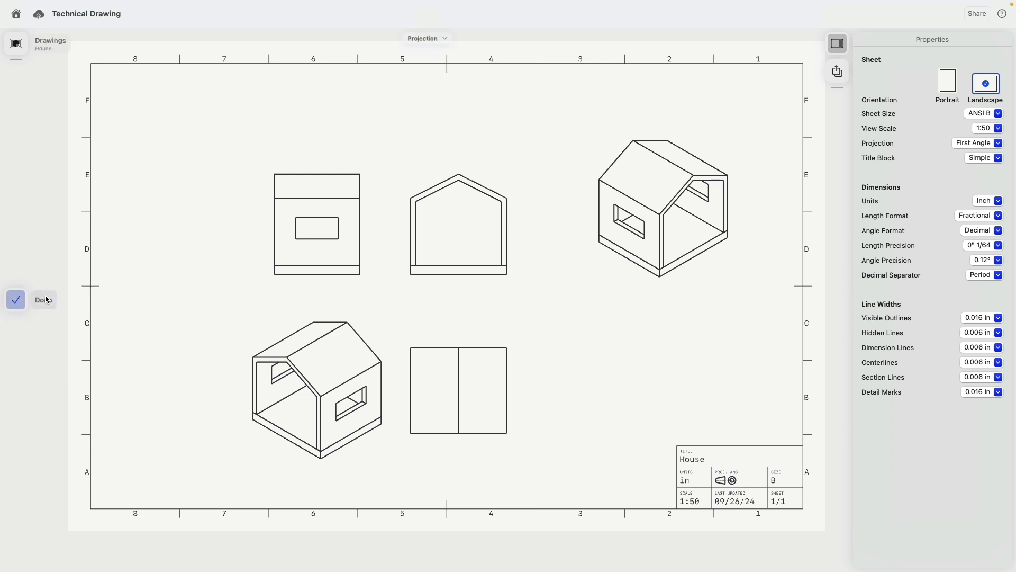
left_click(507, 226)
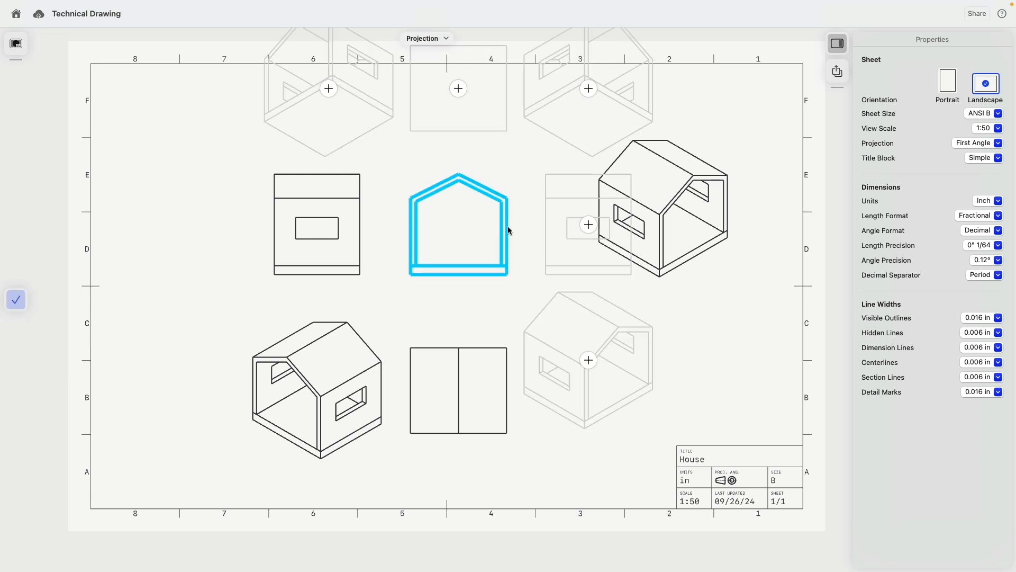
left_click(590, 226)
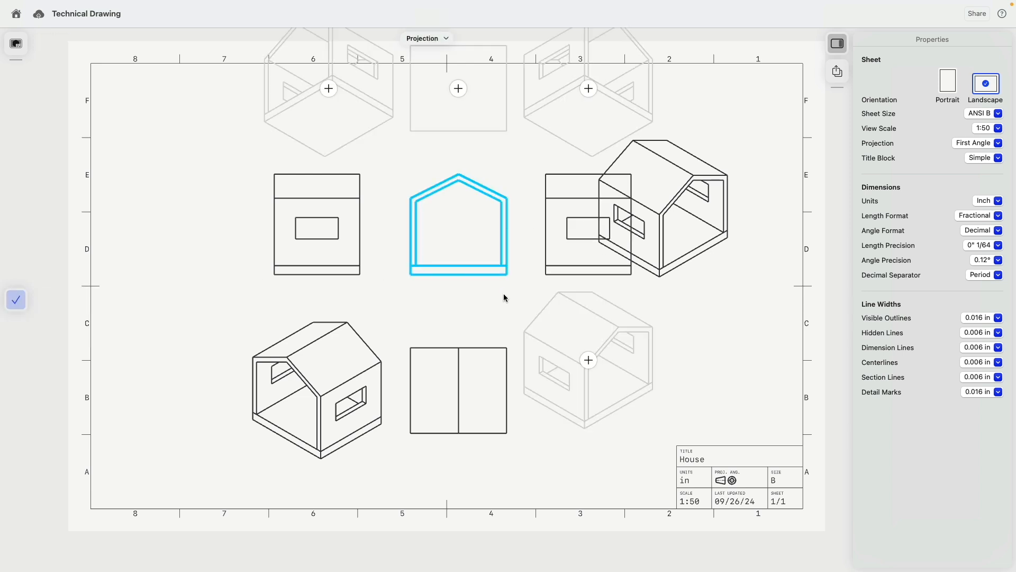
left_click(16, 300)
- Delete the top-right isometric view and the newly added right side view
left_click(679, 266)
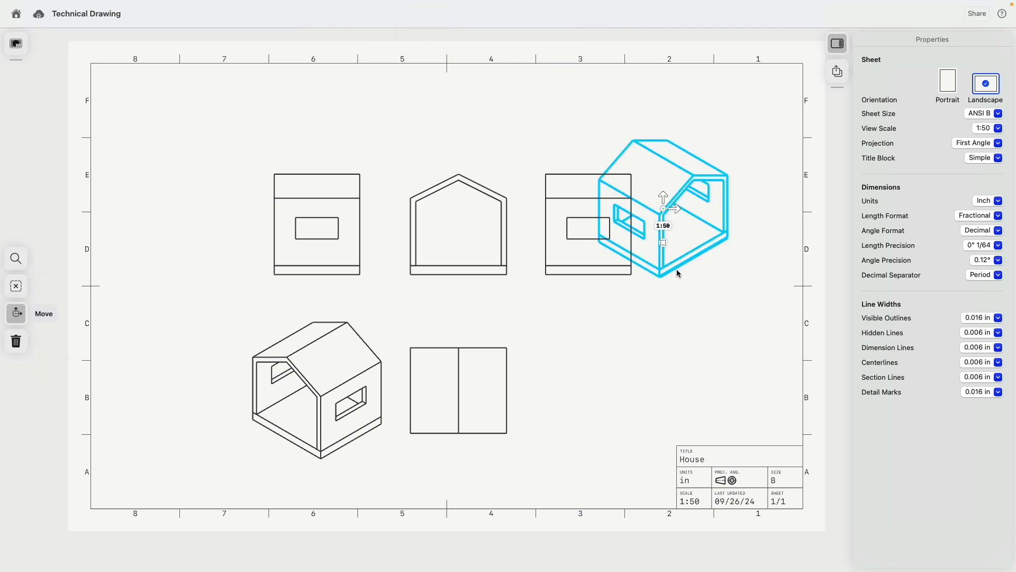
key("Delete")
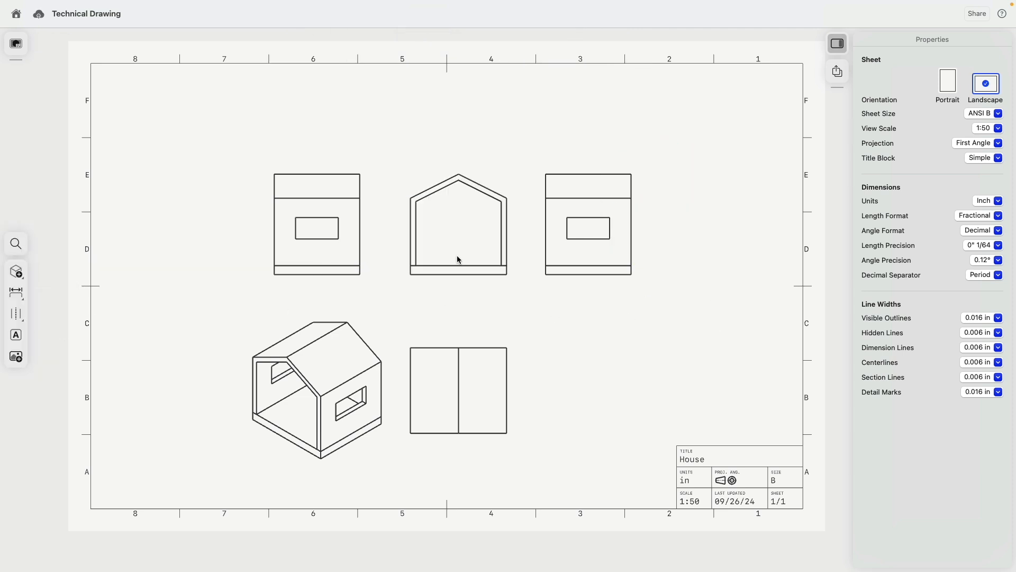
left_click(582, 274)
key("Delete")
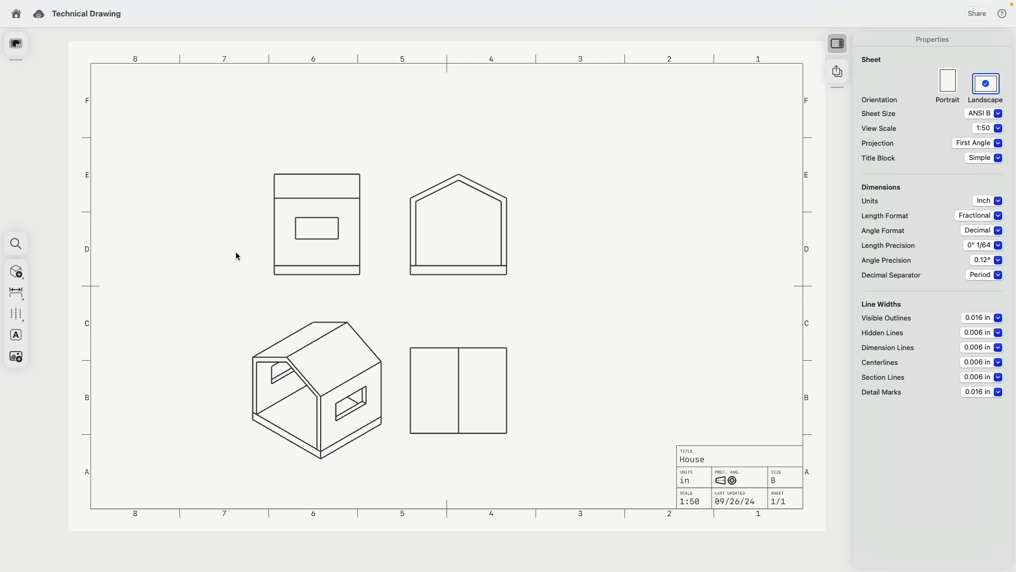
left_click(18, 272)
left_click(58, 270)
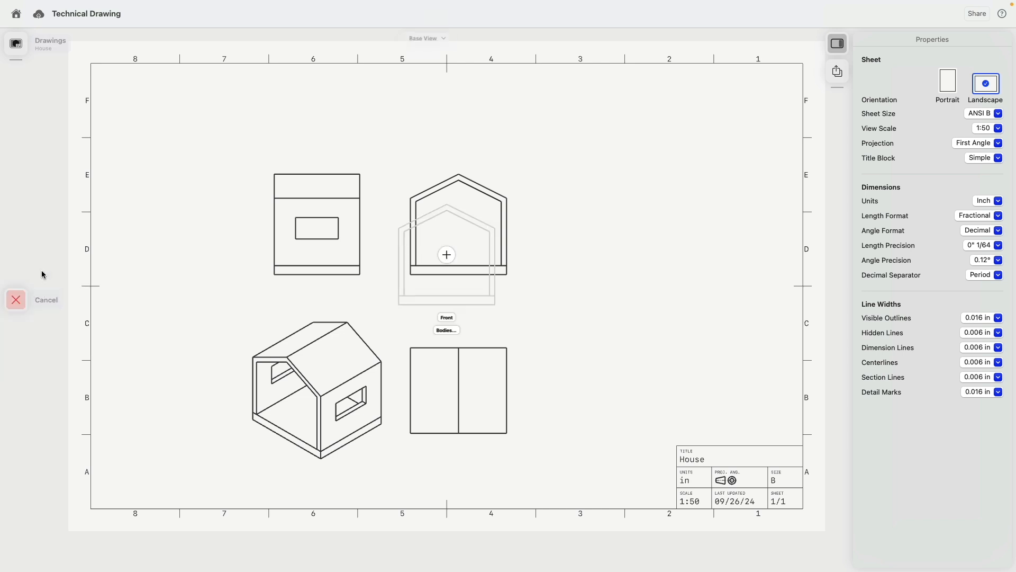
left_click(454, 331)
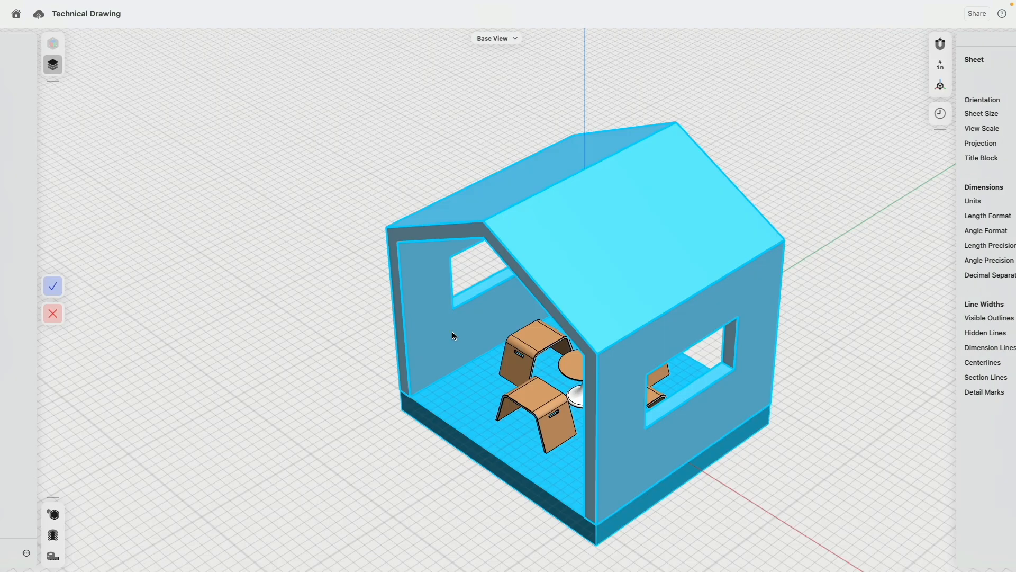
left_click(65, 89)
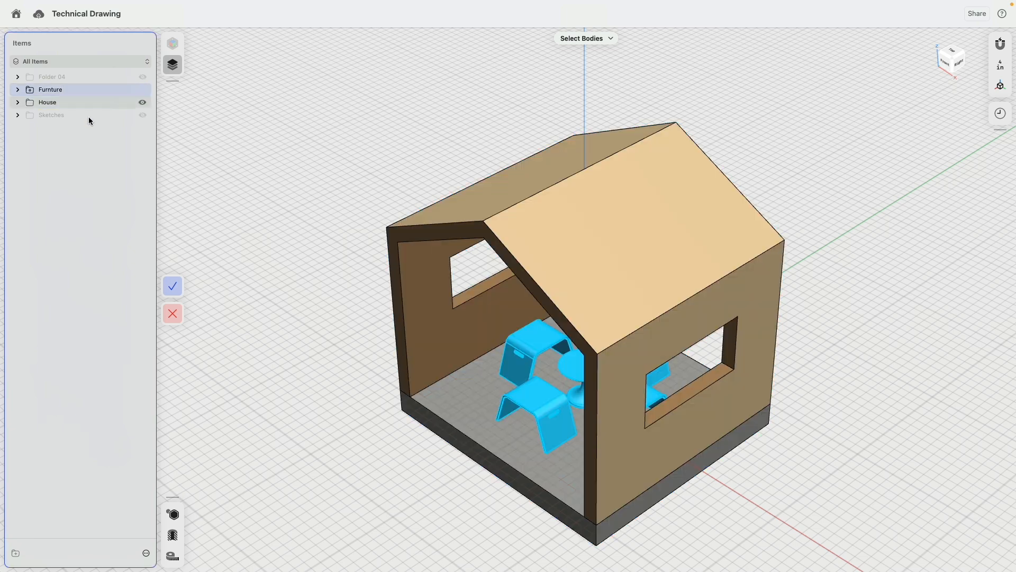
left_click(442, 345)
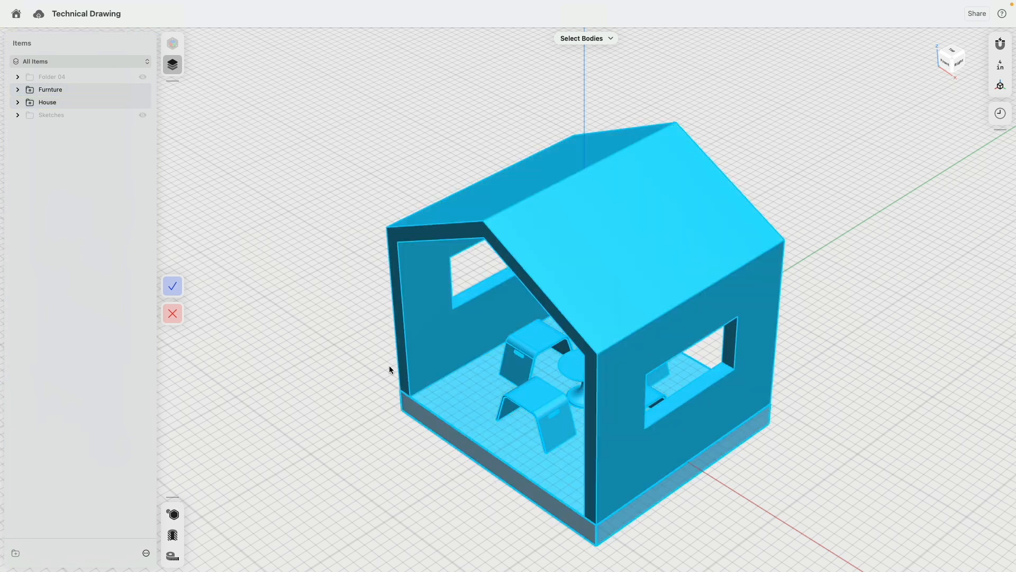
left_click(172, 287)
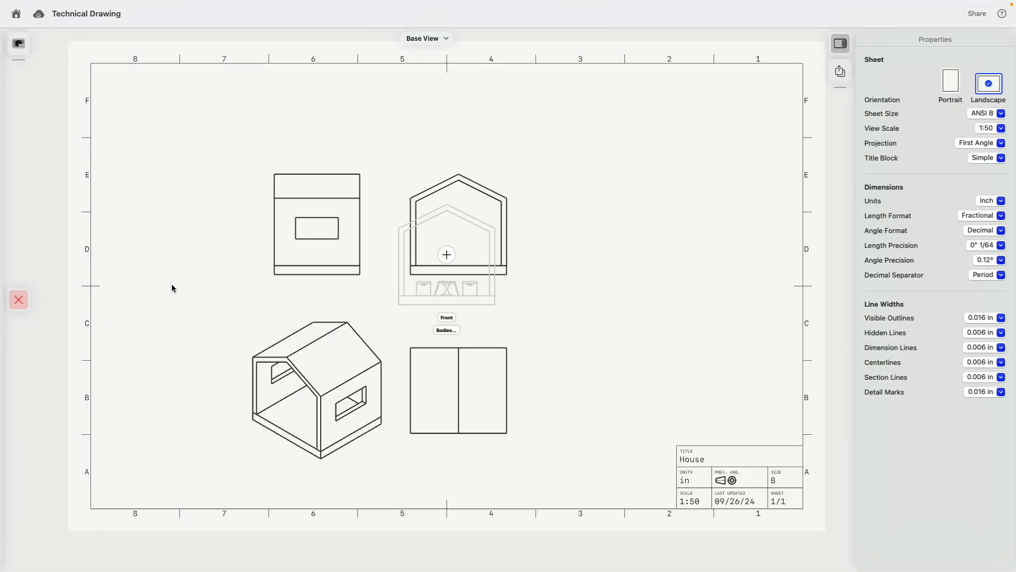
left_click(447, 318)
left_click(587, 371)
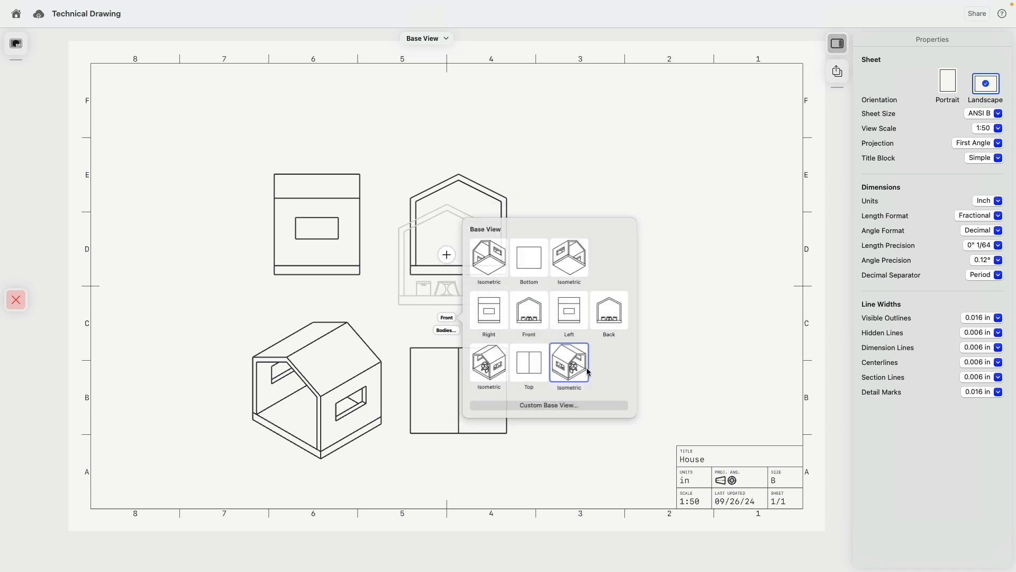
left_click(449, 257)
left_click_drag(457, 261, 659, 255)
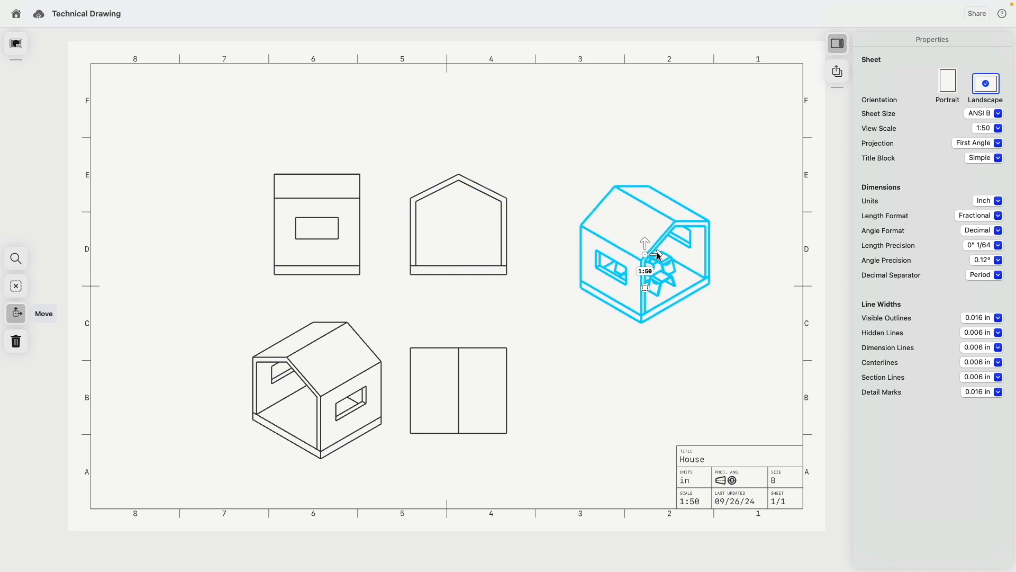
left_click(627, 387)
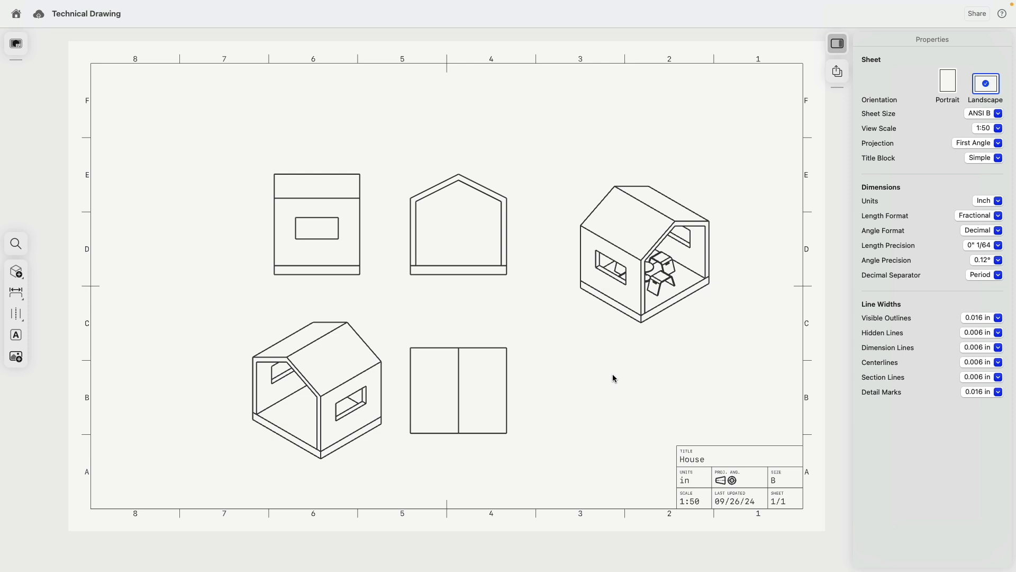
left_click(642, 281)
left_click(596, 338)
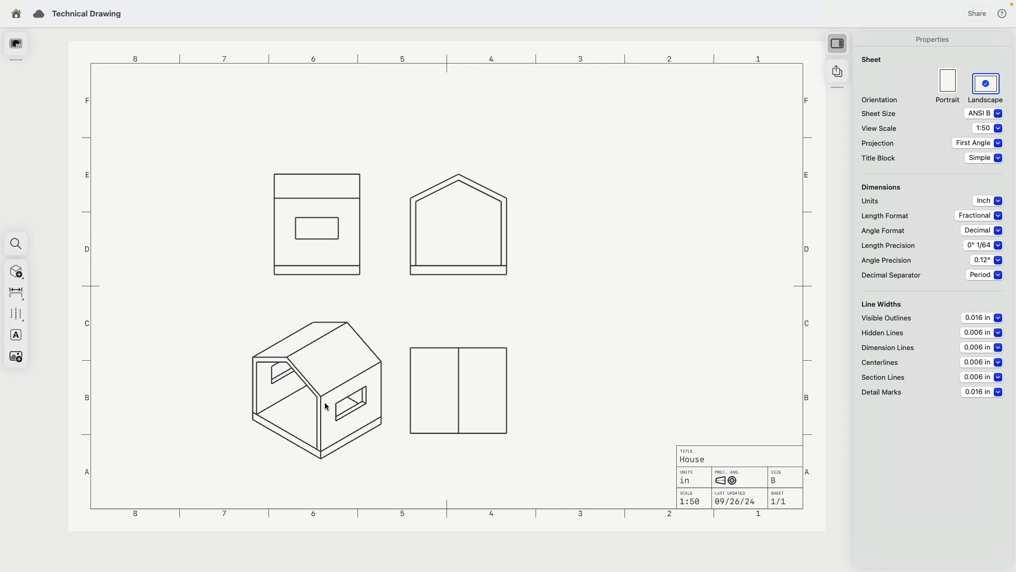
- Delete the lower-left isometric view and shift the front view up and to the right
left_click(320, 408)
key("Delete")
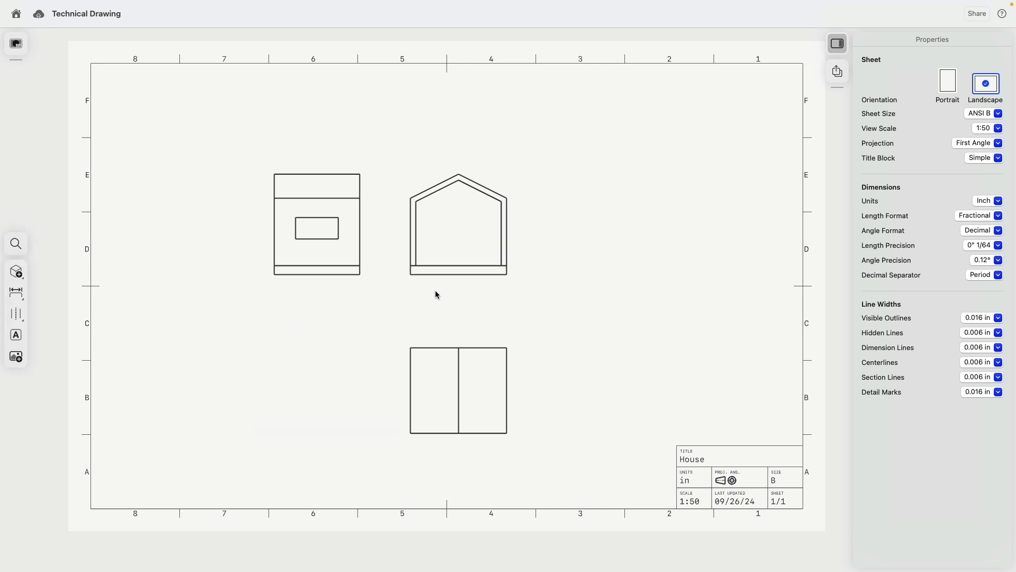
left_click(465, 266)
left_click_drag(472, 224, 547, 163)
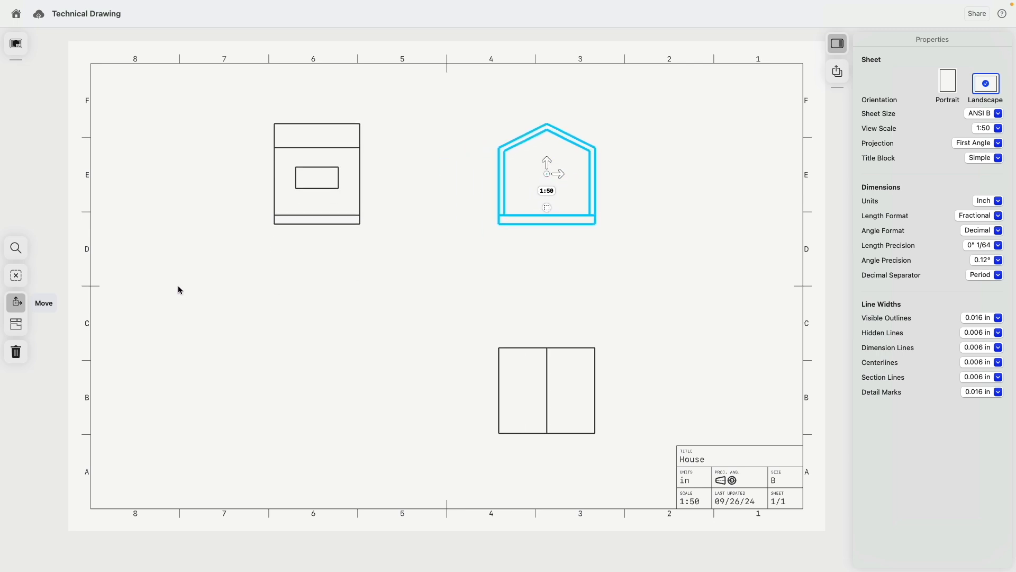
left_click(159, 287)
- Add a furnished front base view with a lower-left isometric projection, then delete that extra front view
left_click(16, 271)
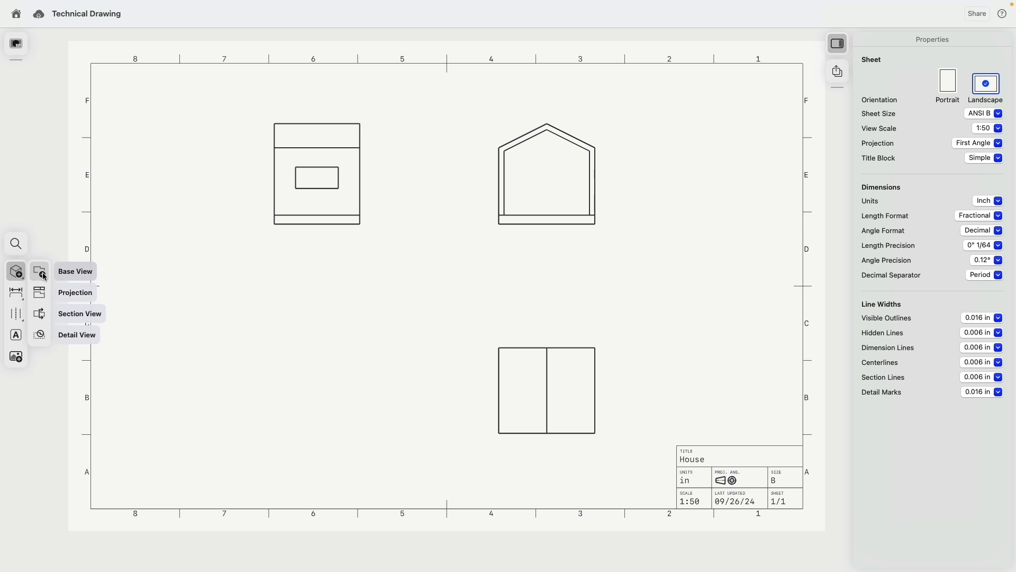
left_click(40, 273)
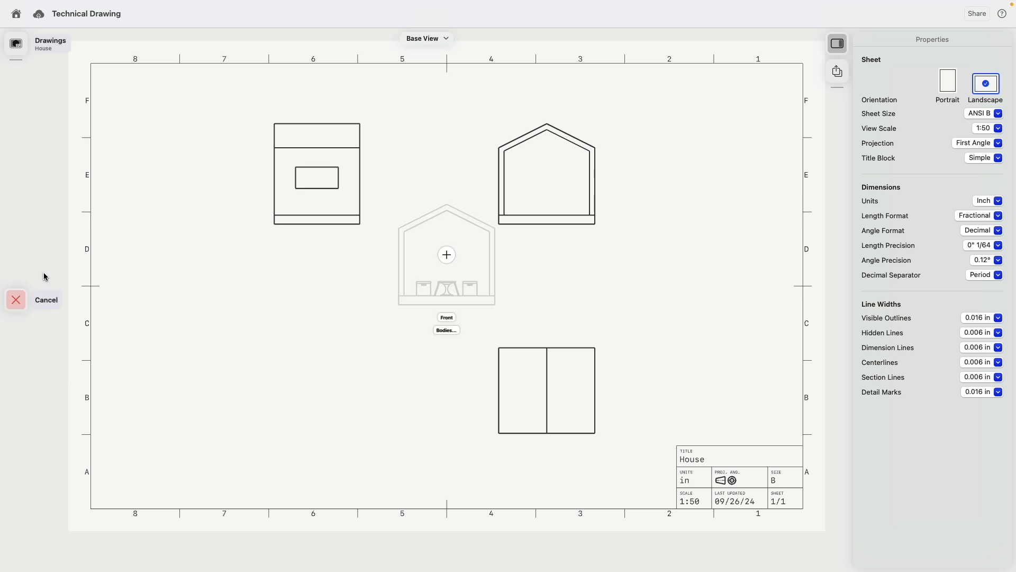
left_click(447, 256)
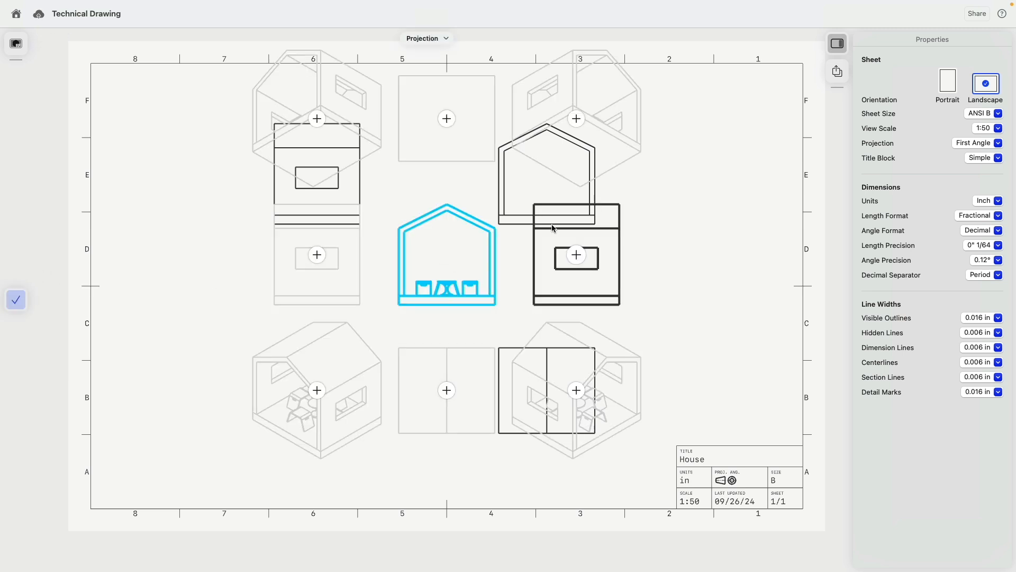
left_click(317, 393)
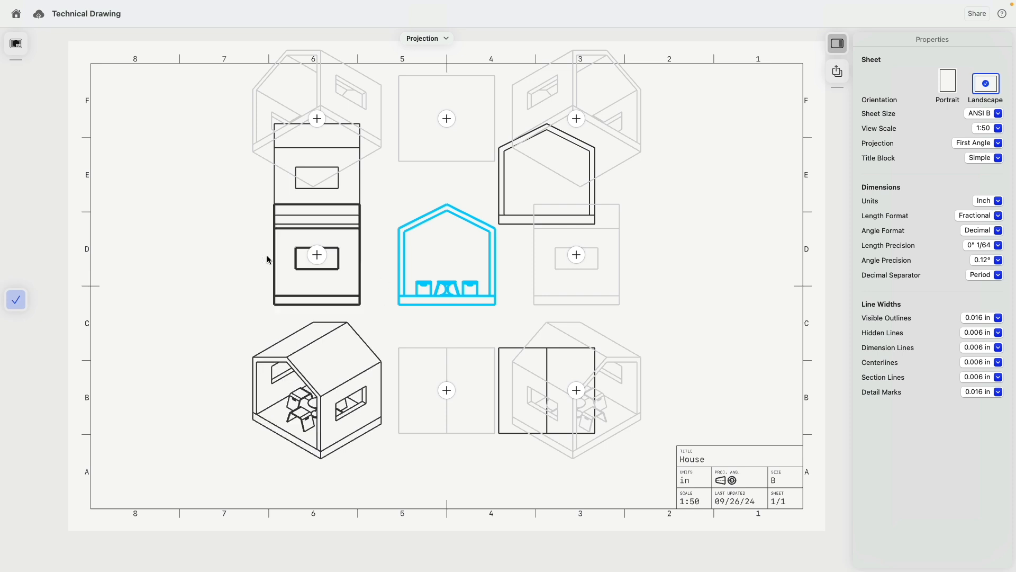
left_click(17, 300)
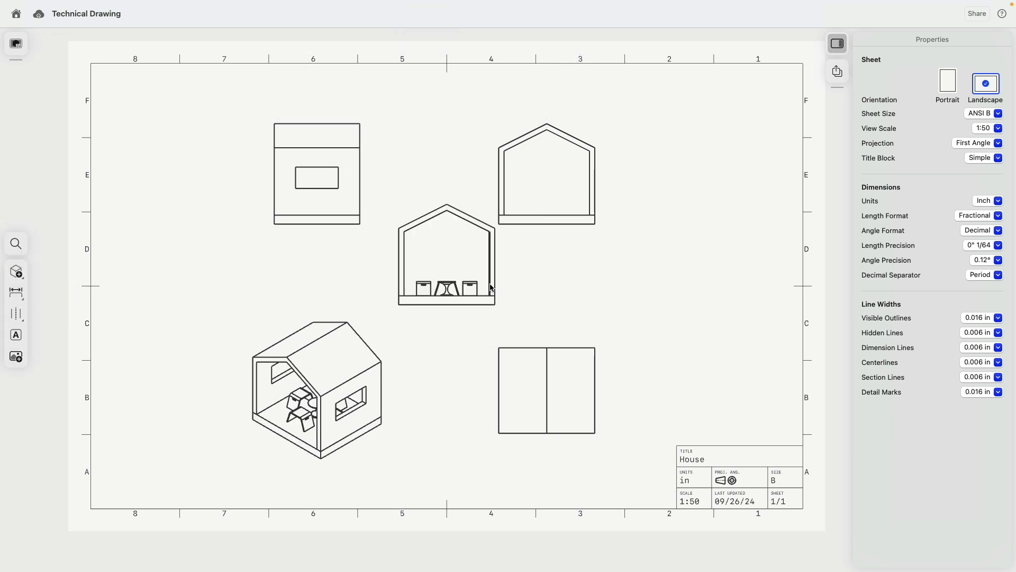
left_click(490, 264)
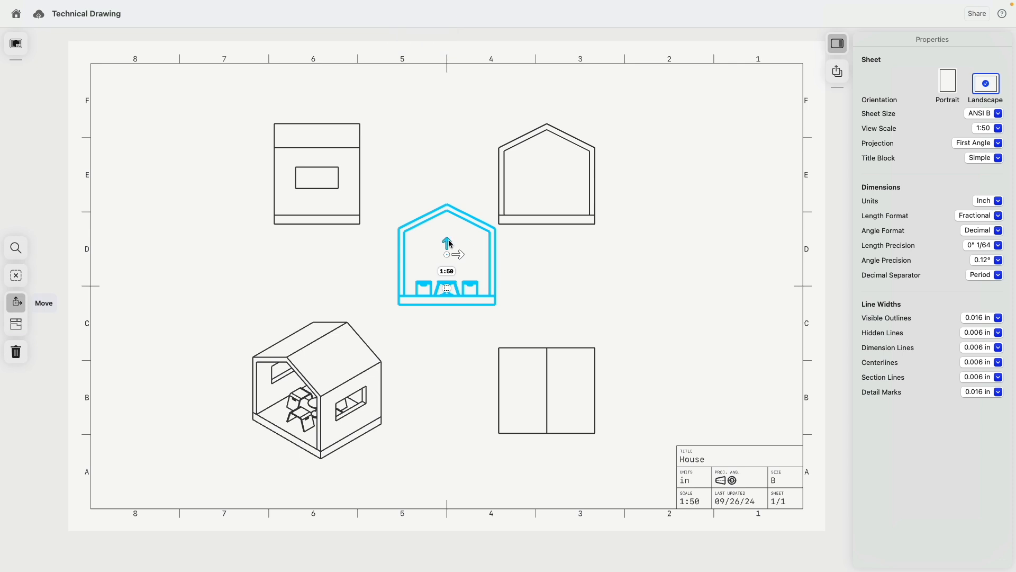
left_click_drag(465, 271, 716, 186)
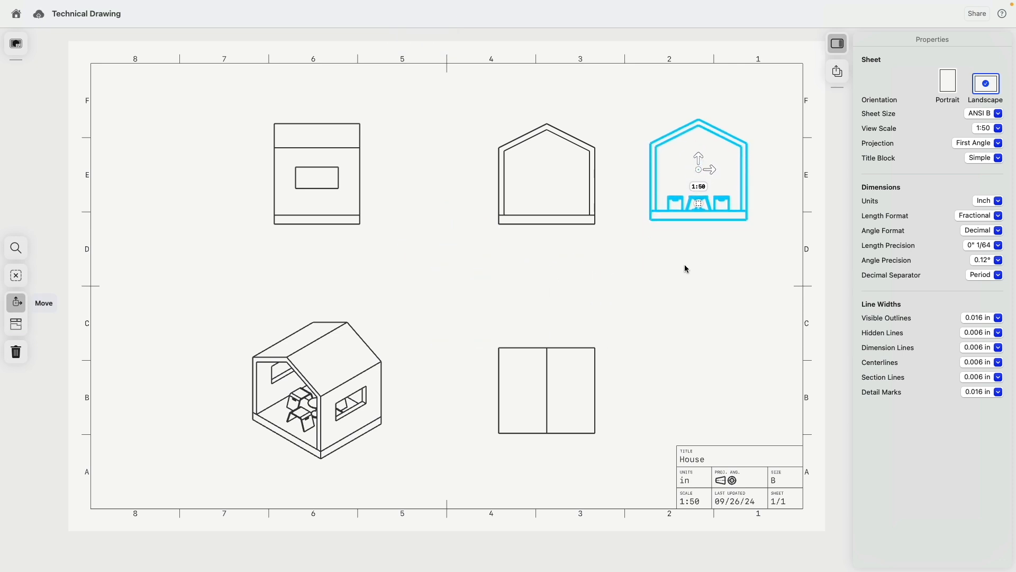
key("Delete")
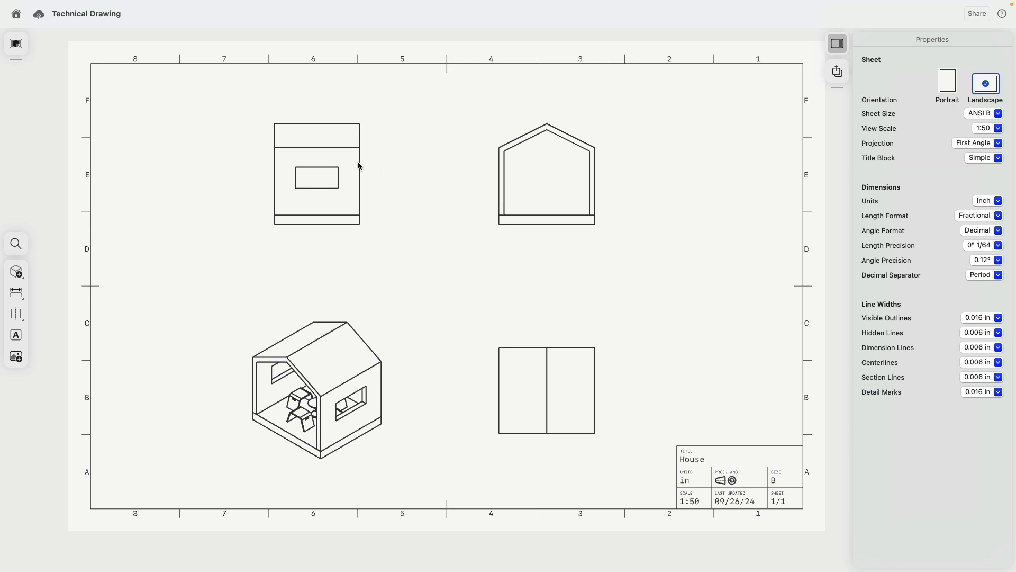
- Choose Section View from the list of drawing view types
left_click(18, 275)
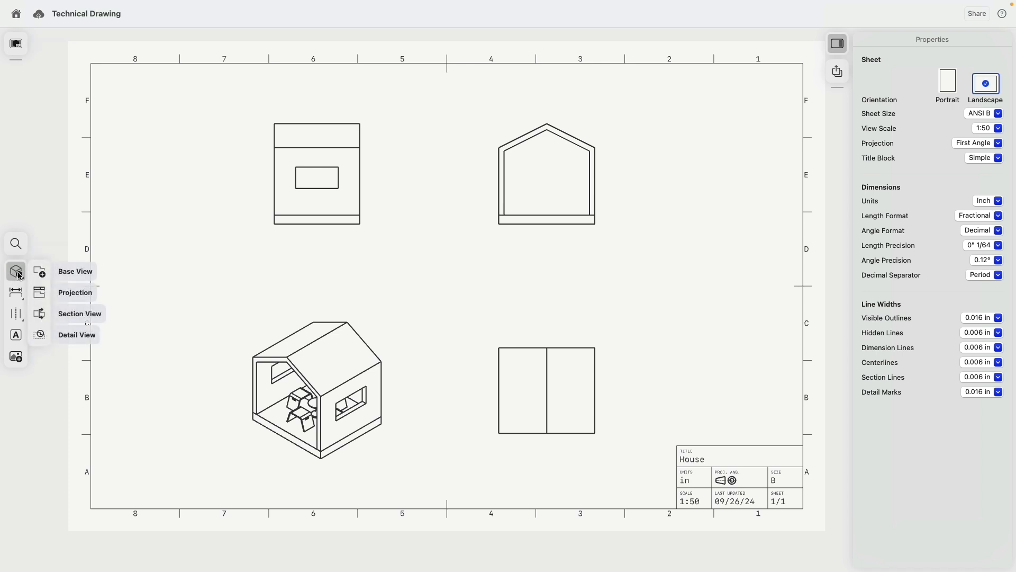
left_click(43, 314)
- Cut Section A-A vertically through the front elevation's centre and place it right of the elevation
left_click(548, 124)
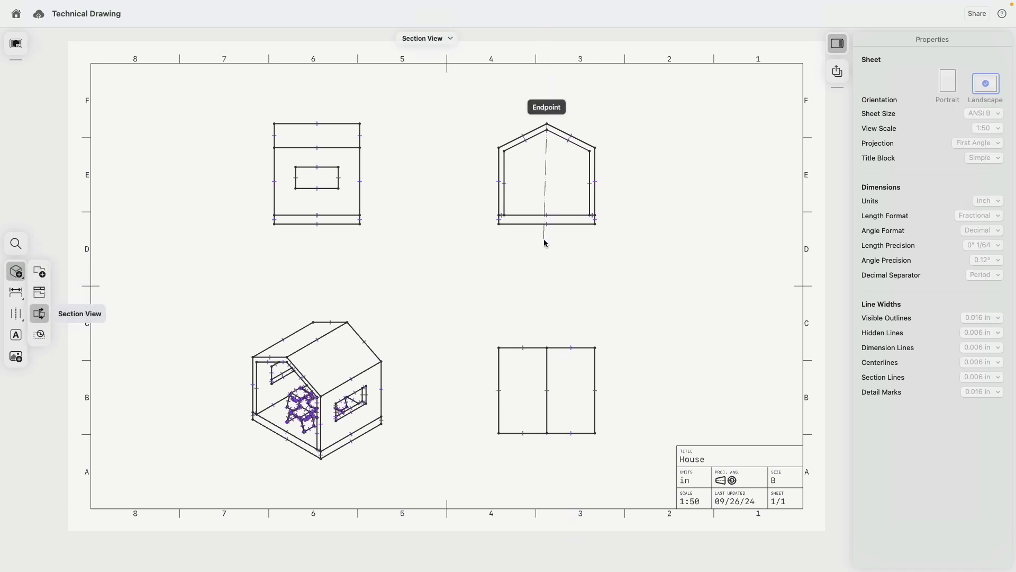
left_click(546, 224)
left_click(560, 175)
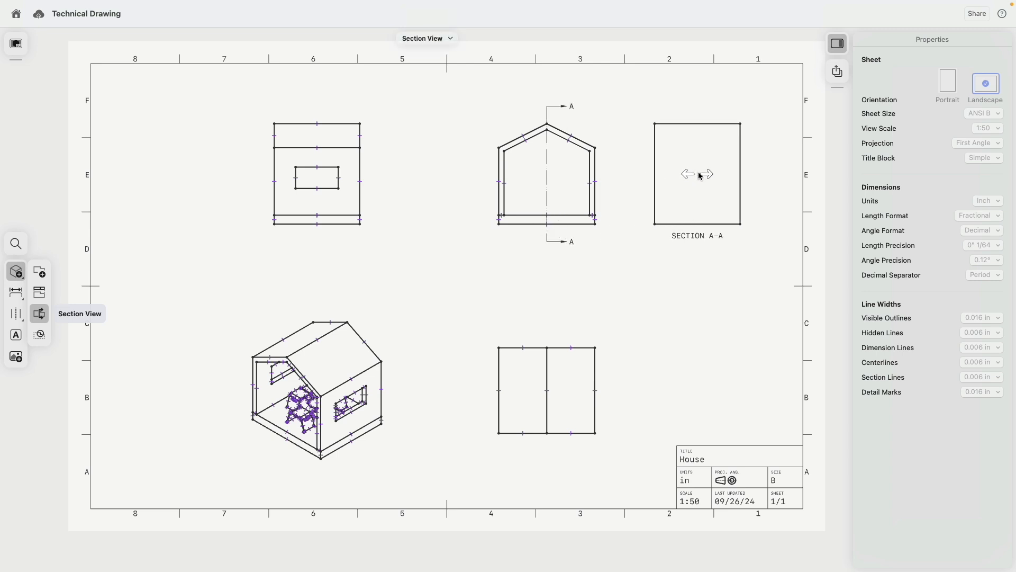
left_click(701, 174)
left_click(467, 286)
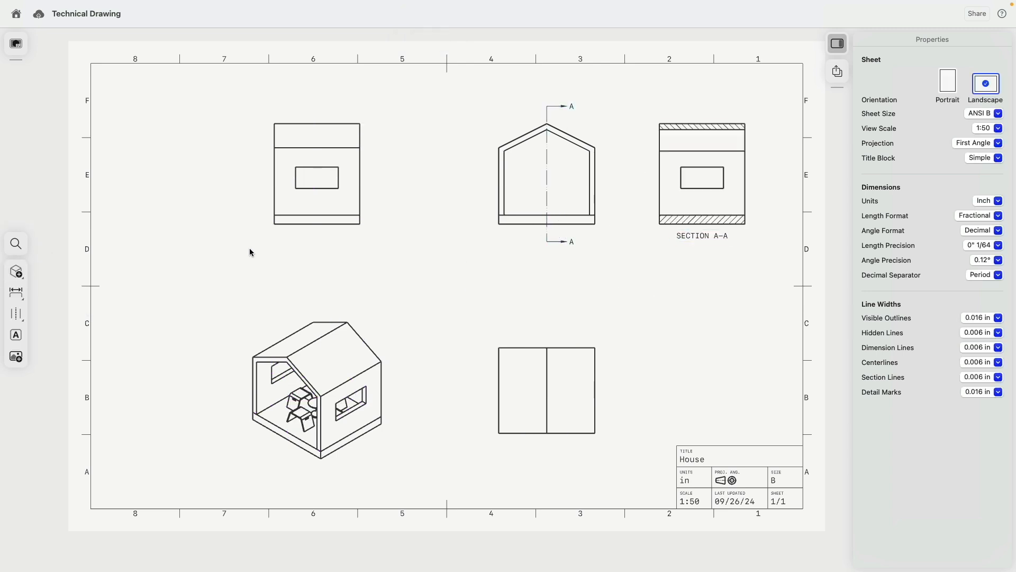
left_click(16, 272)
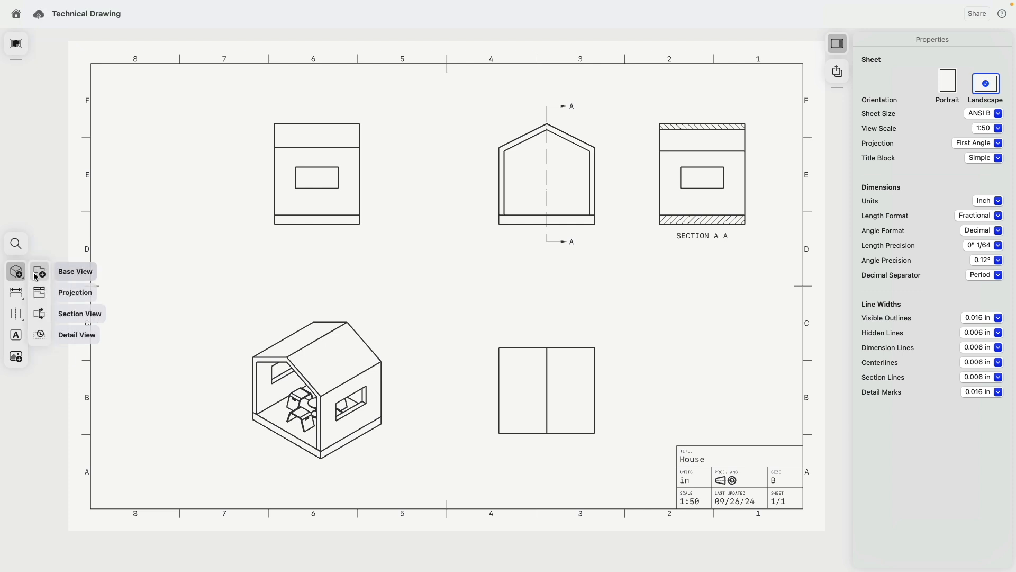
left_click(37, 272)
- Add a Front base view of the Furniture folder's bodies to the sheet
left_click(446, 330)
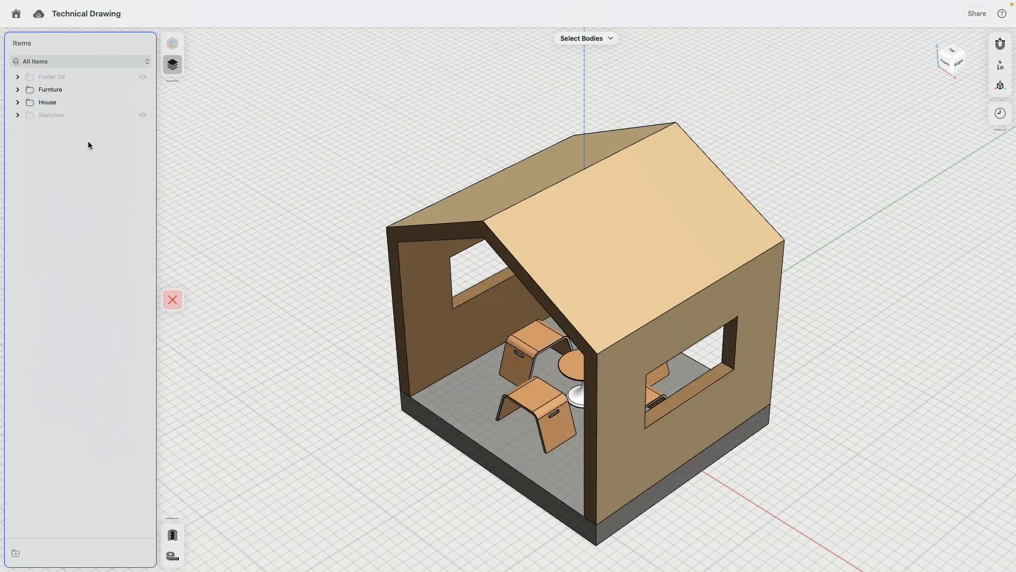
left_click(55, 90)
left_click(174, 285)
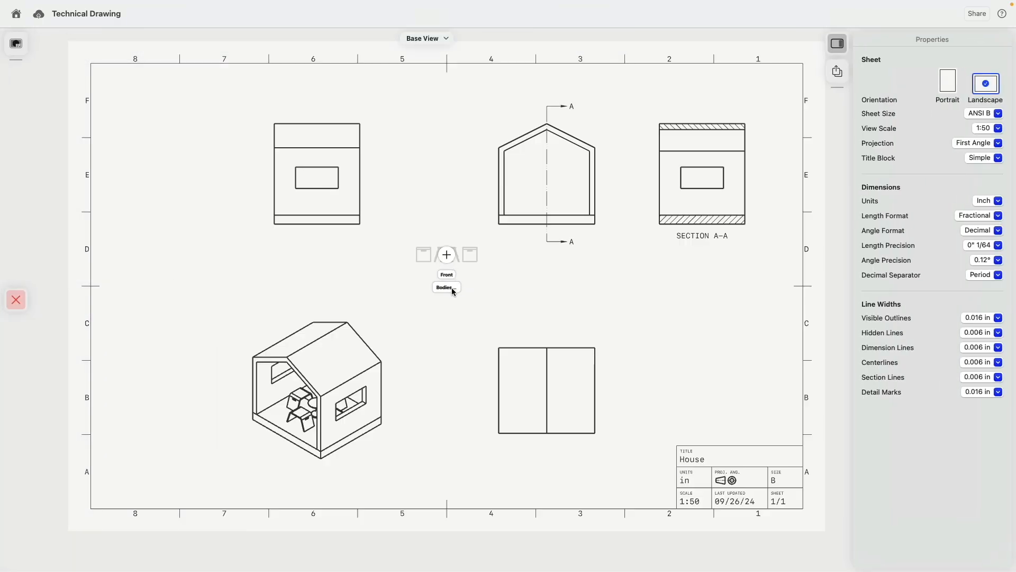
left_click(447, 275)
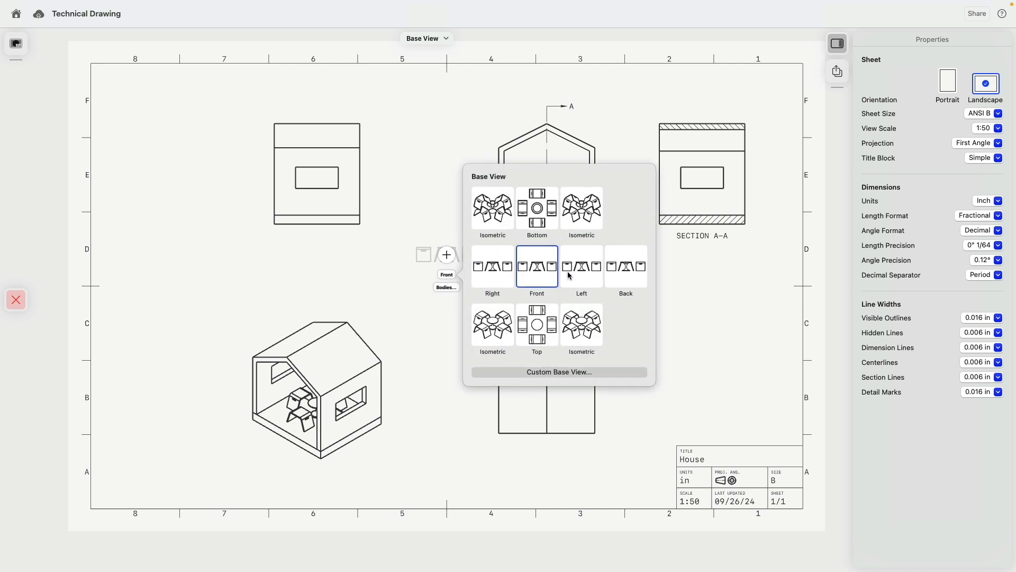
left_click(449, 255)
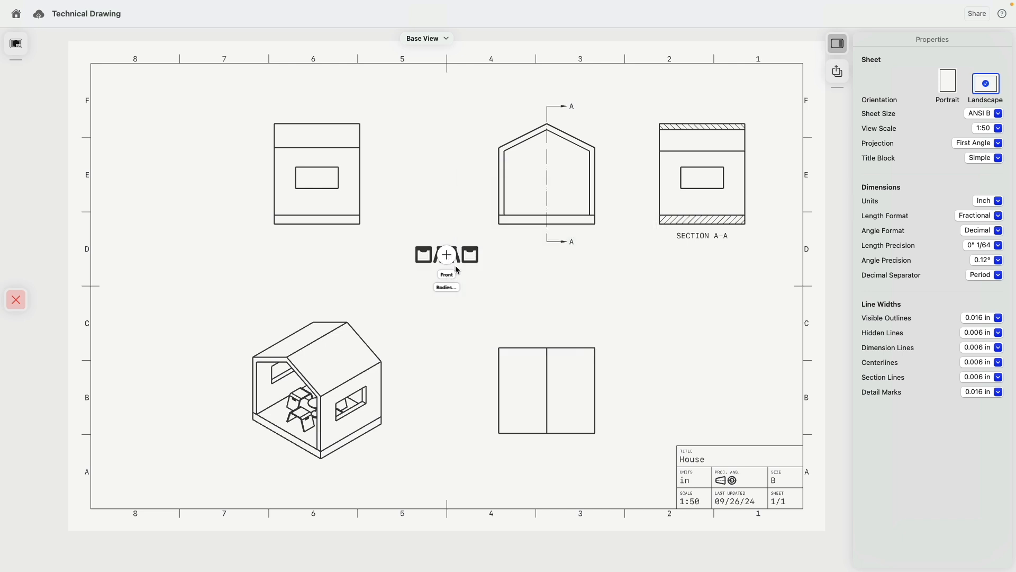
left_click(16, 299)
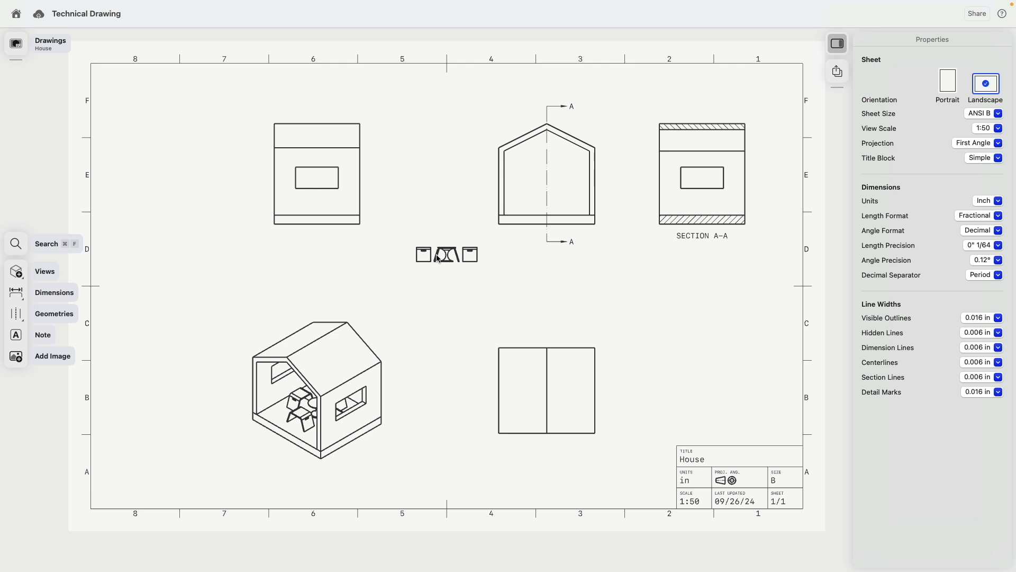
- Move the furniture front view into Section A-A, resting on the hatched floor
left_click(449, 267)
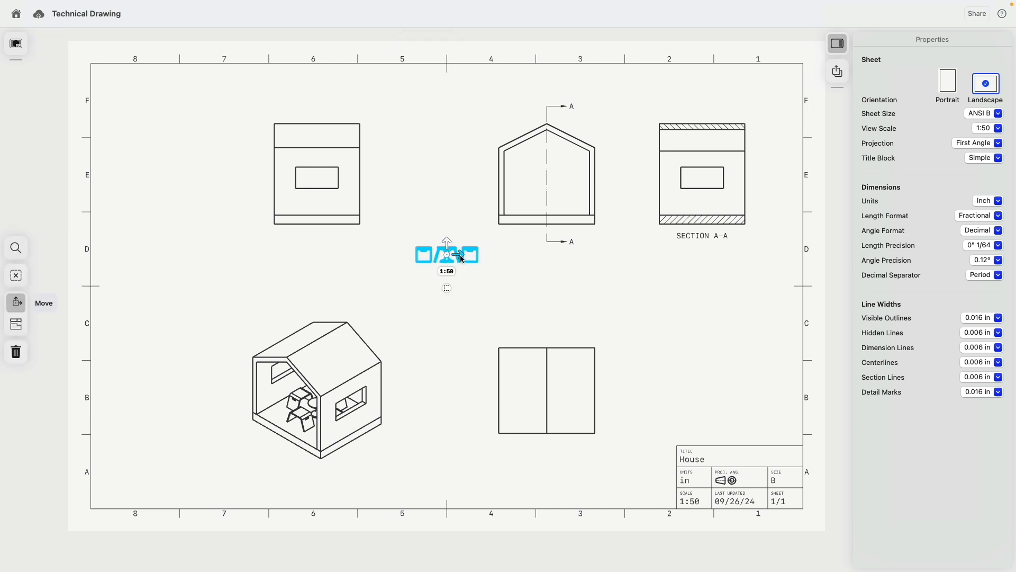
left_click_drag(451, 243, 712, 194)
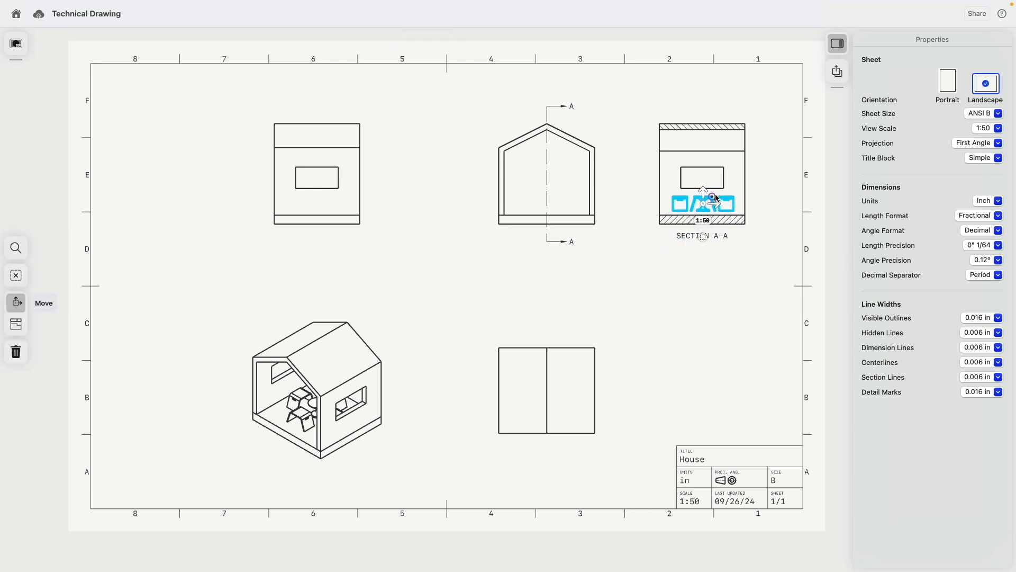
scroll(712, 193, "up", 5)
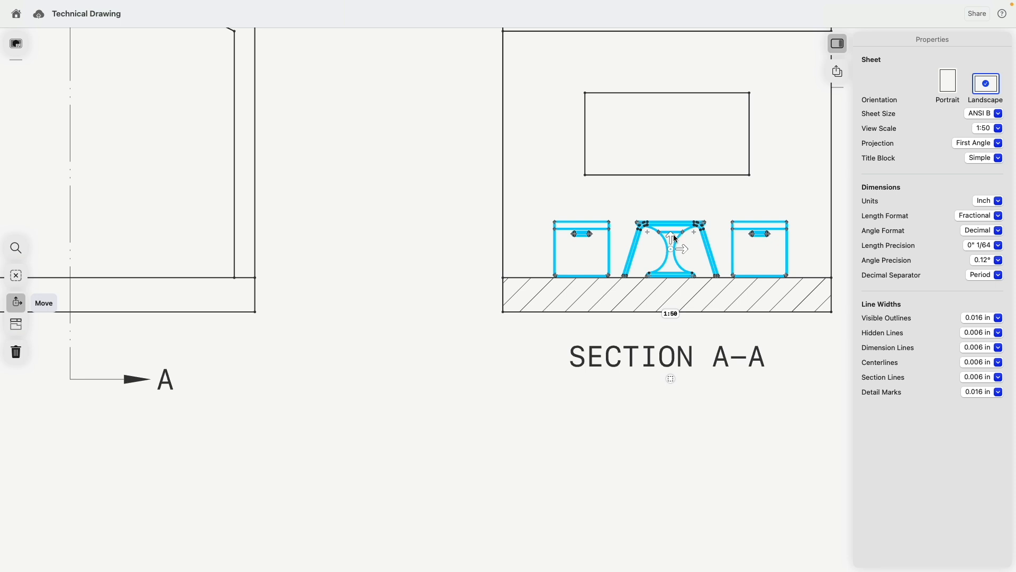
mouse_move(684, 248)
left_mouse_down()
mouse_move(693, 251)
mouse_move(679, 237)
left_mouse_up()
left_click(469, 354)
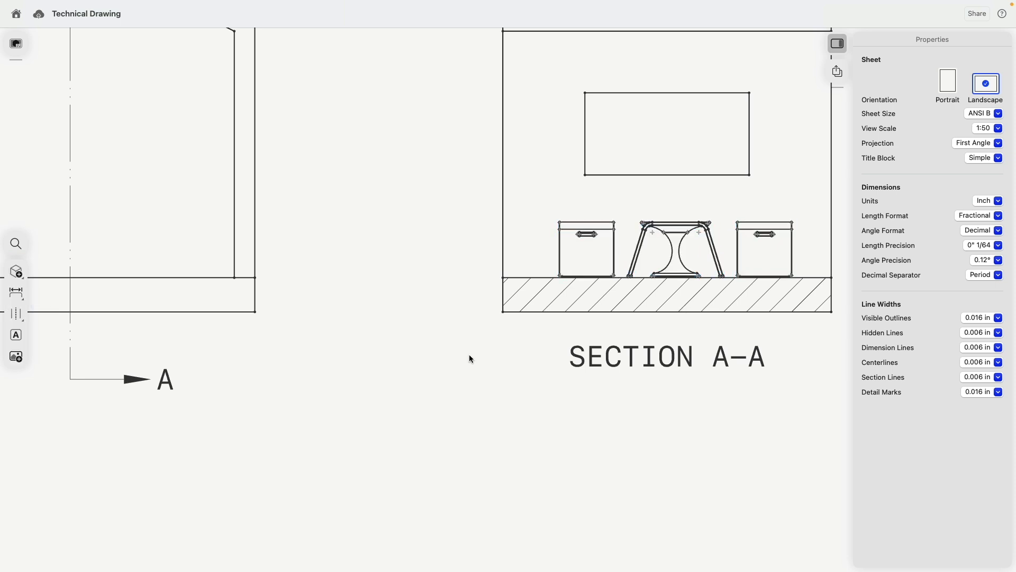
scroll(468, 335, "down", 5)
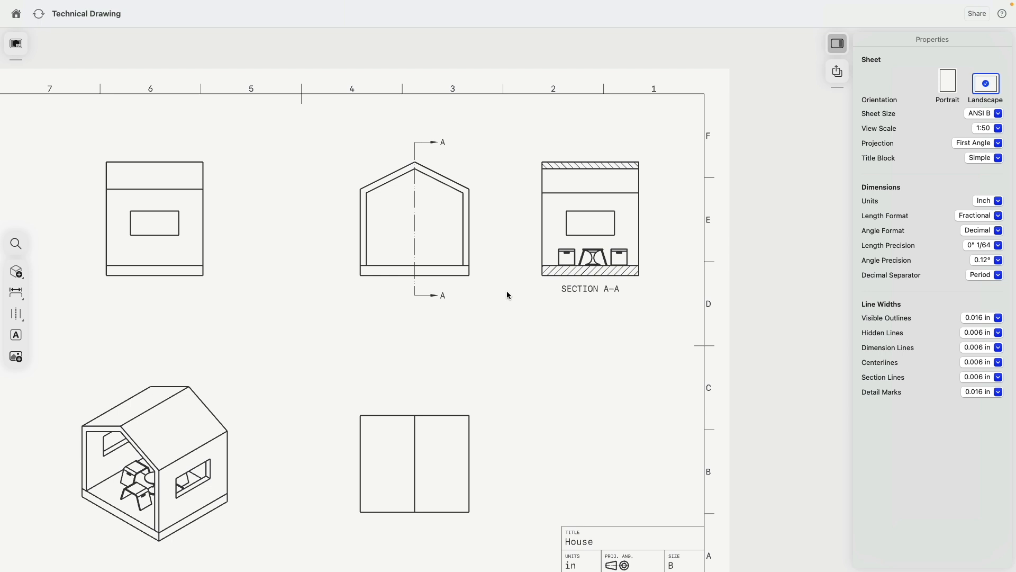
- Delete the furniture front view from inside Section A-A
scroll(569, 252, "up", 5)
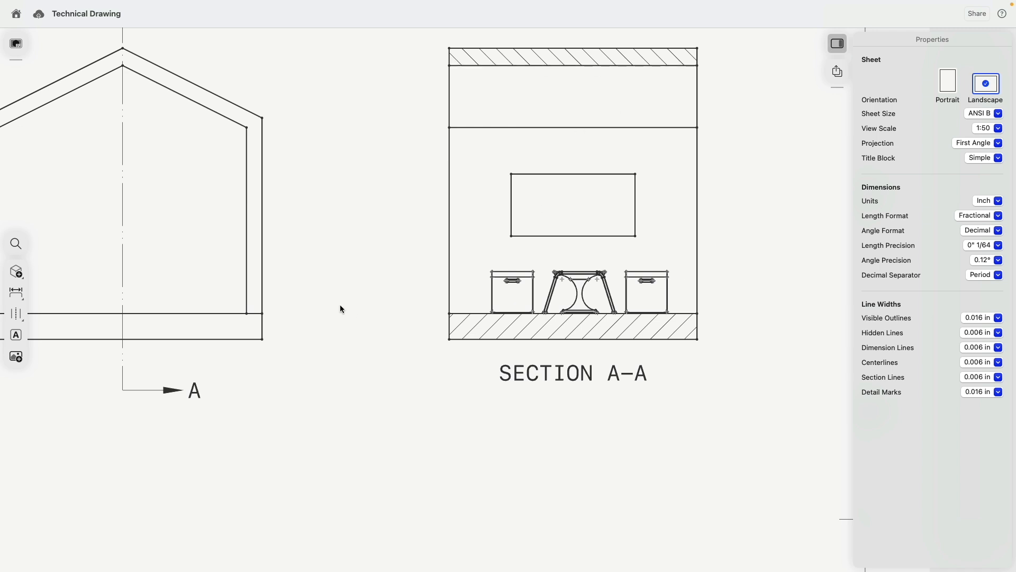
double_click(531, 291)
key("Delete")
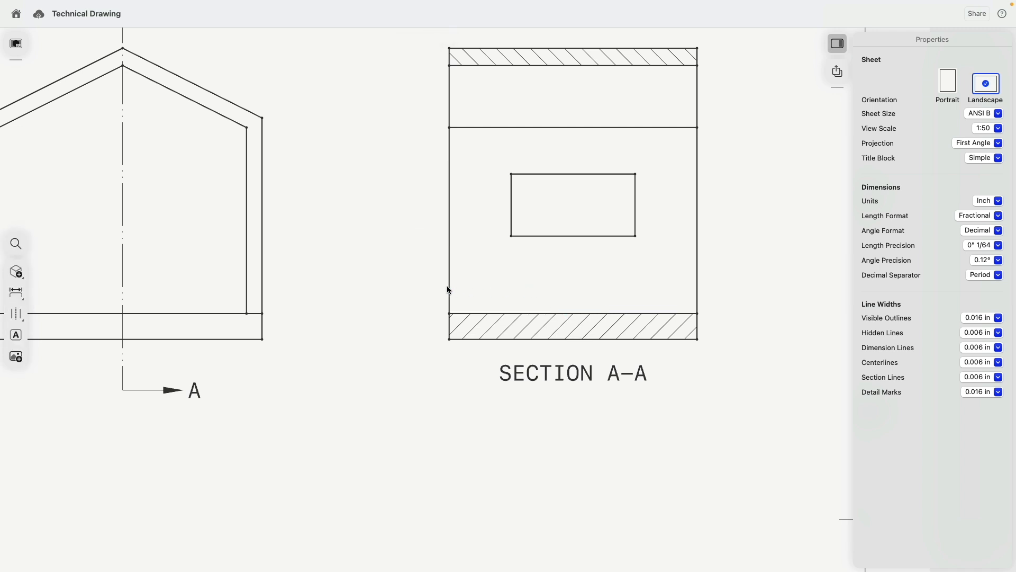
left_click(16, 272)
- Start a new base view showing the furniture bodies, excluding one chair
left_click(75, 270)
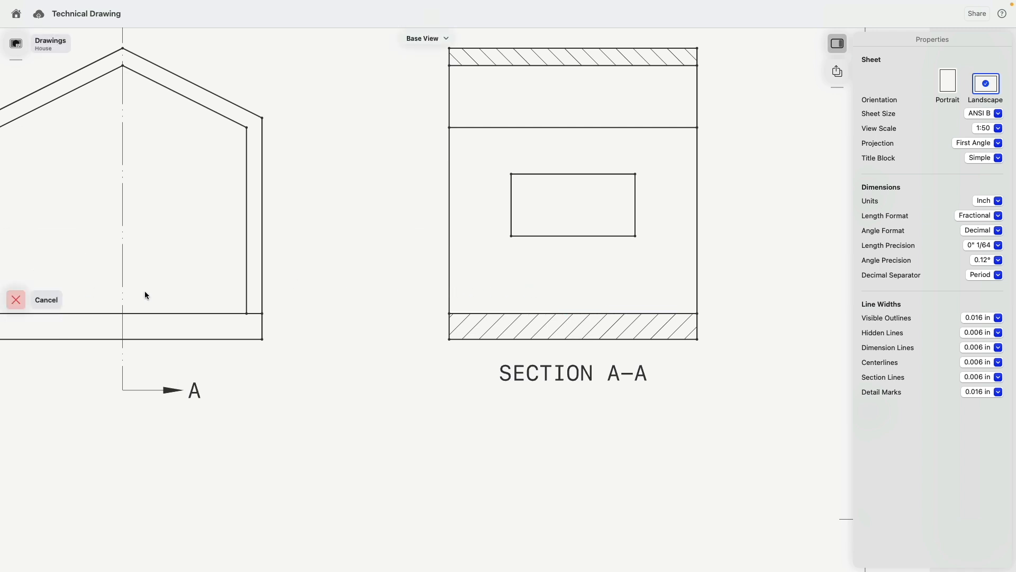
left_click(46, 299)
left_click(15, 271)
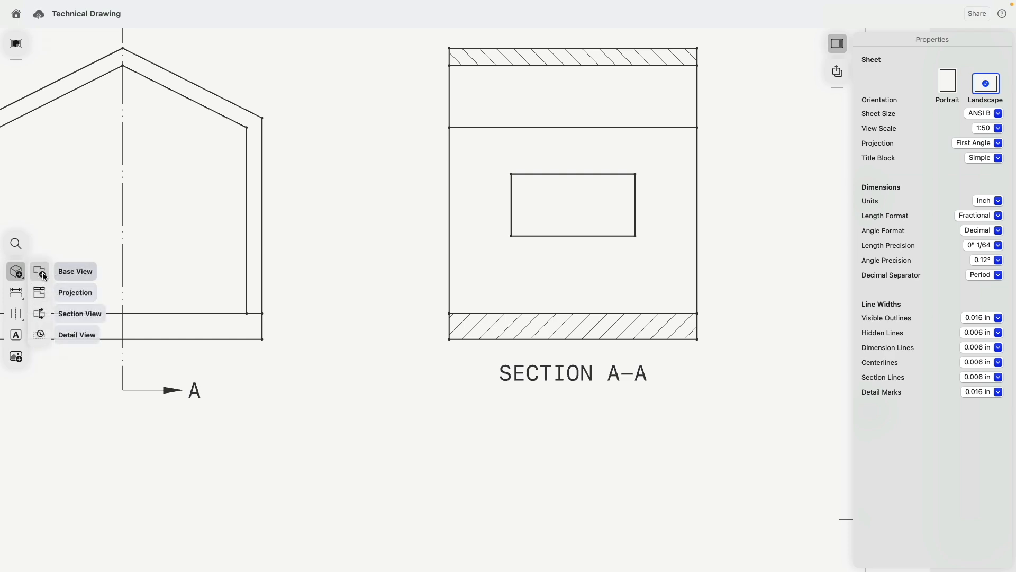
left_click(55, 272)
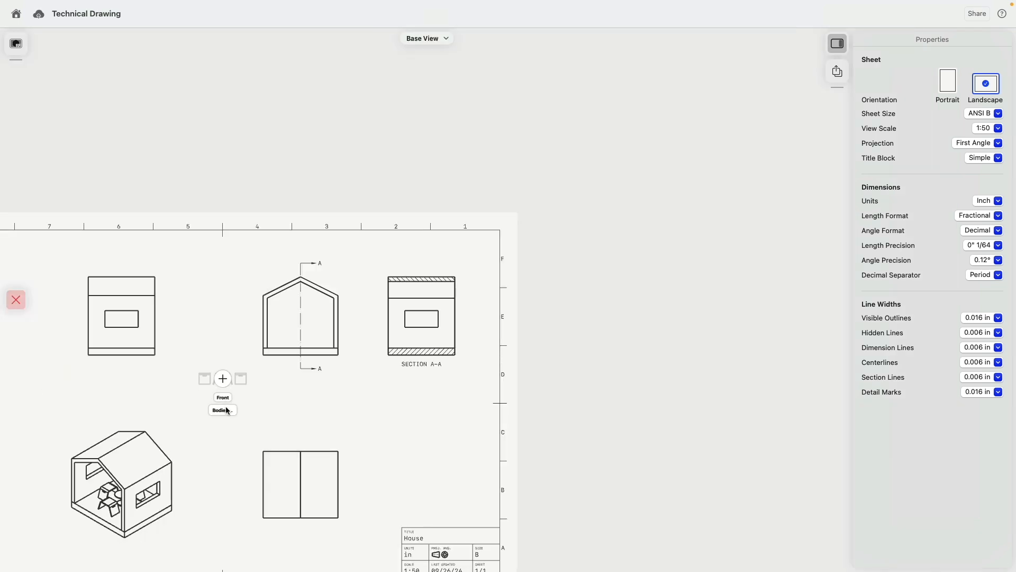
left_click(226, 409)
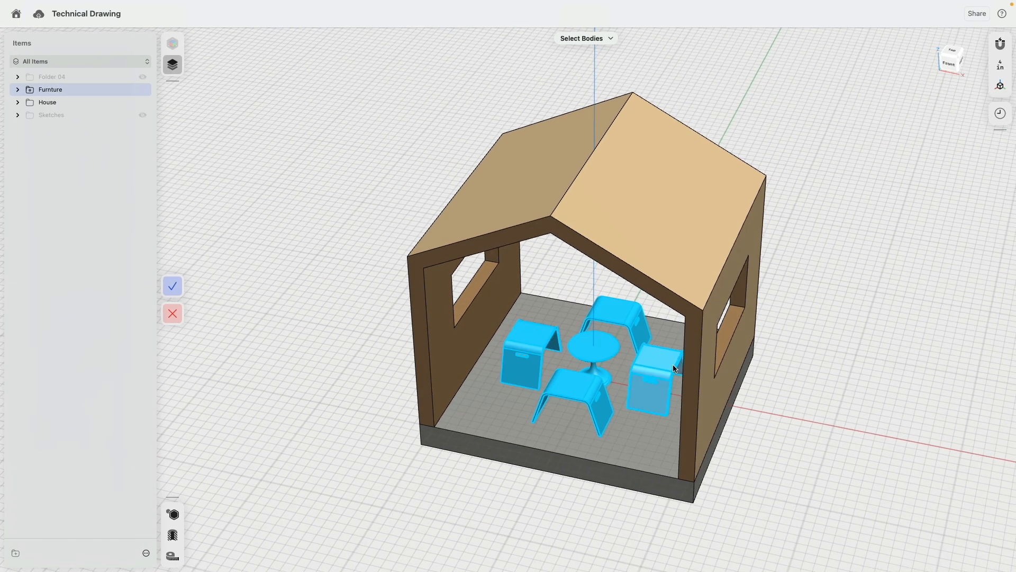
left_click(672, 364)
left_click(172, 287)
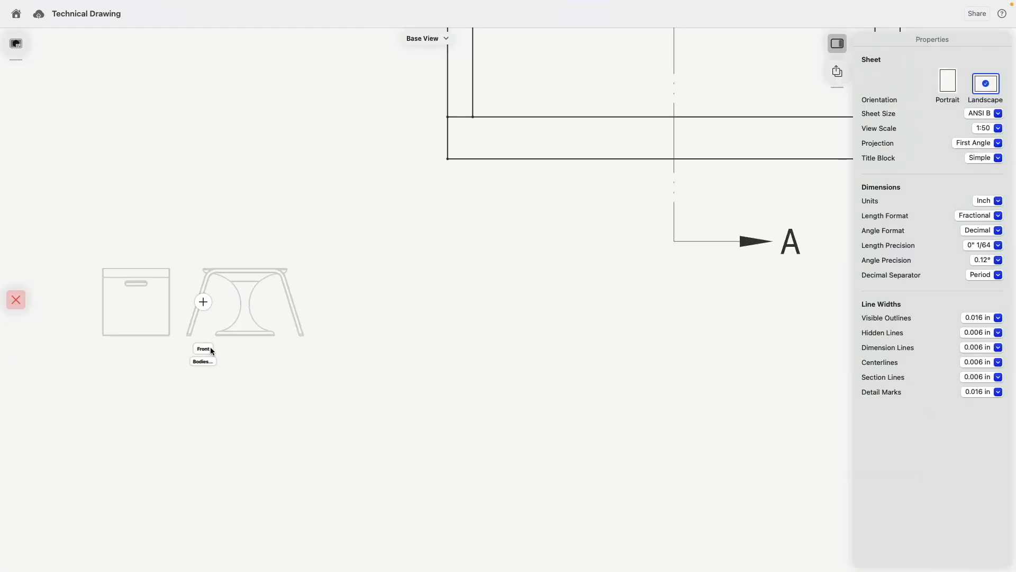
- Set the furniture view orientation to Right and place it on the sheet
left_click(206, 348)
left_click(342, 352)
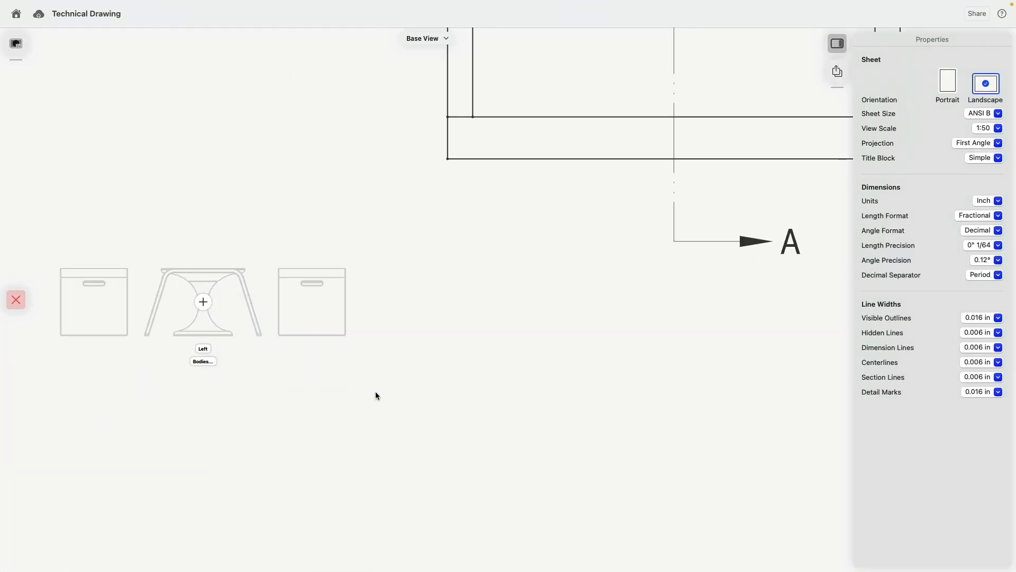
left_click(203, 348)
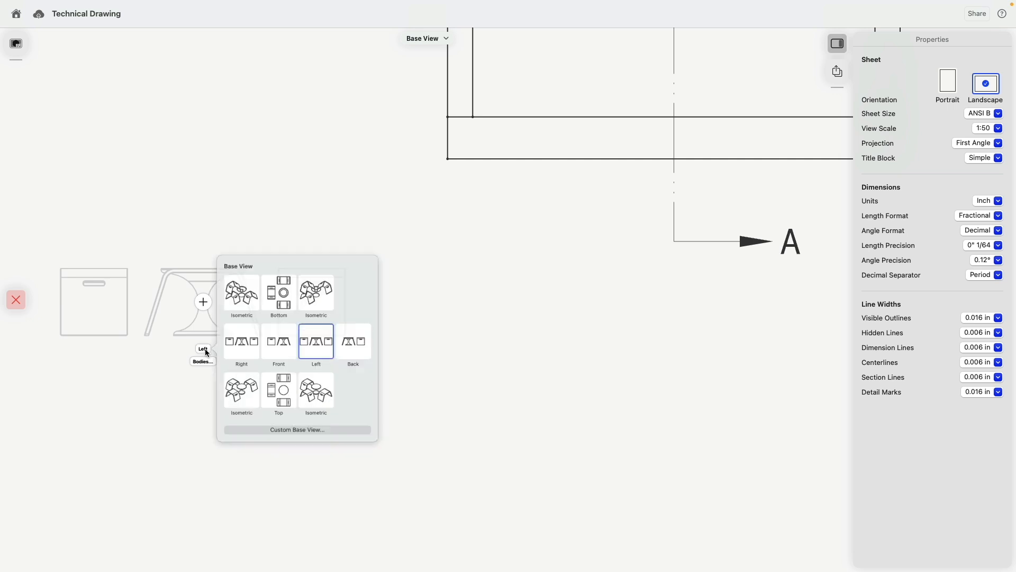
left_click(247, 343)
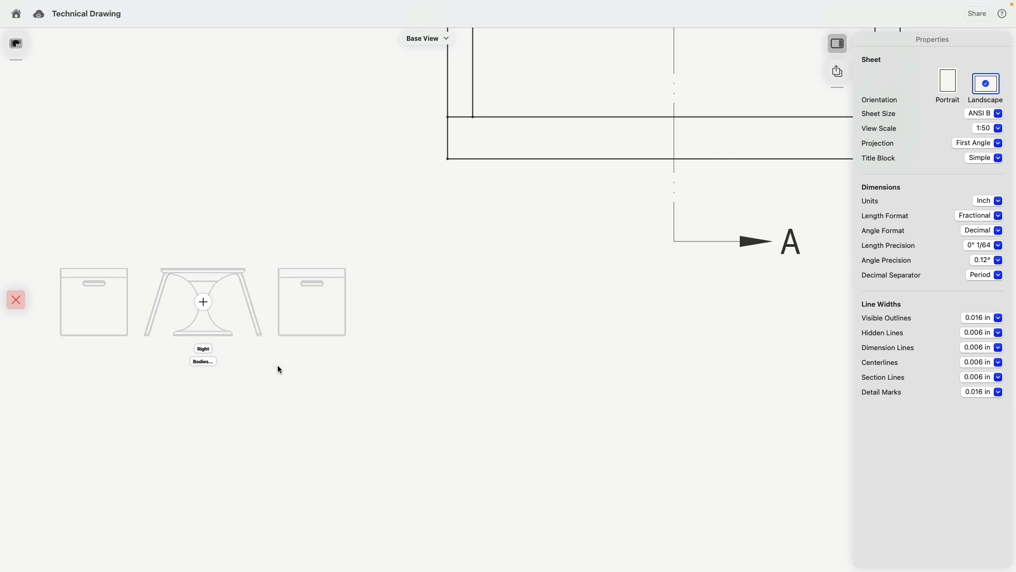
left_click(204, 306)
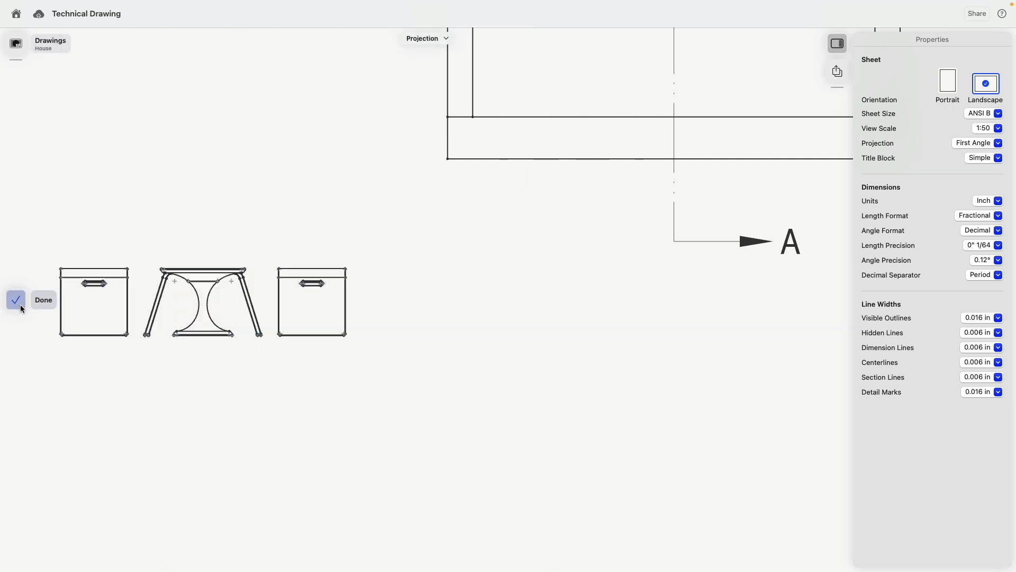
scroll(220, 355, "up", 5)
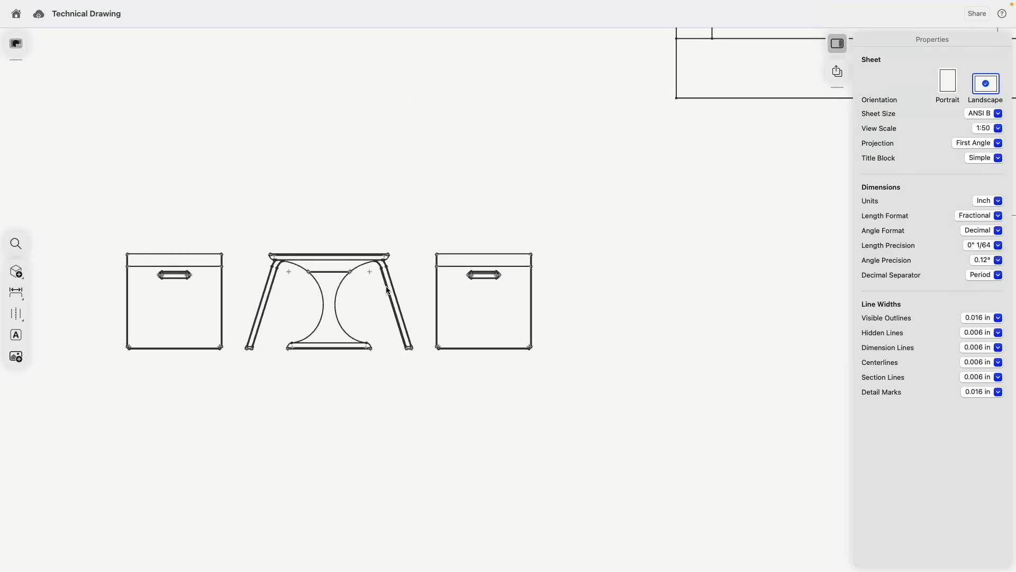
left_click(383, 285)
- Move the Right furniture view into Section A-A and lower it onto the hatched floor line
scroll(392, 312, "down", 5)
middle_click_drag(461, 307, 314, 323)
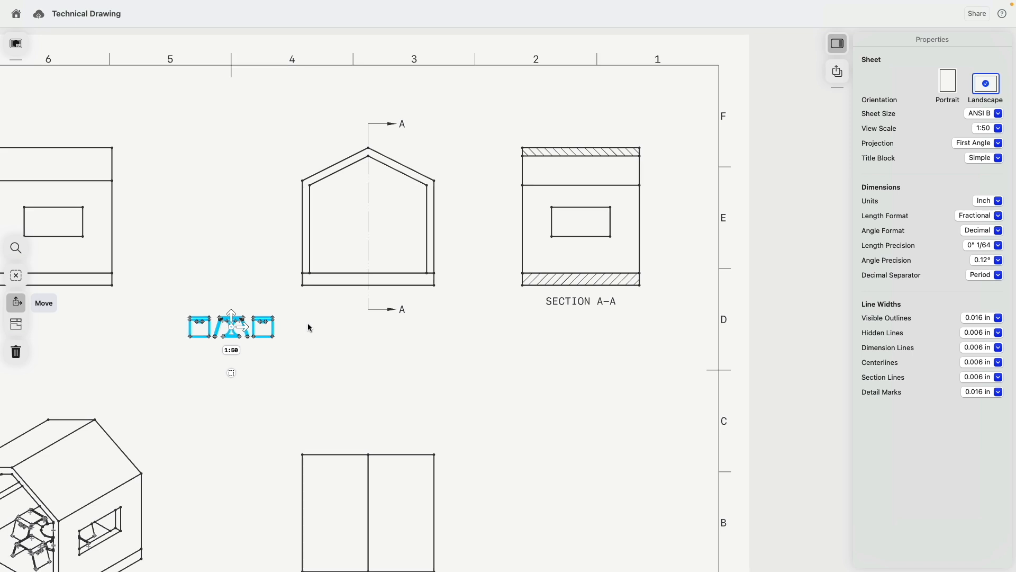
left_click_drag(245, 327, 587, 243)
scroll(582, 243, "up", 5)
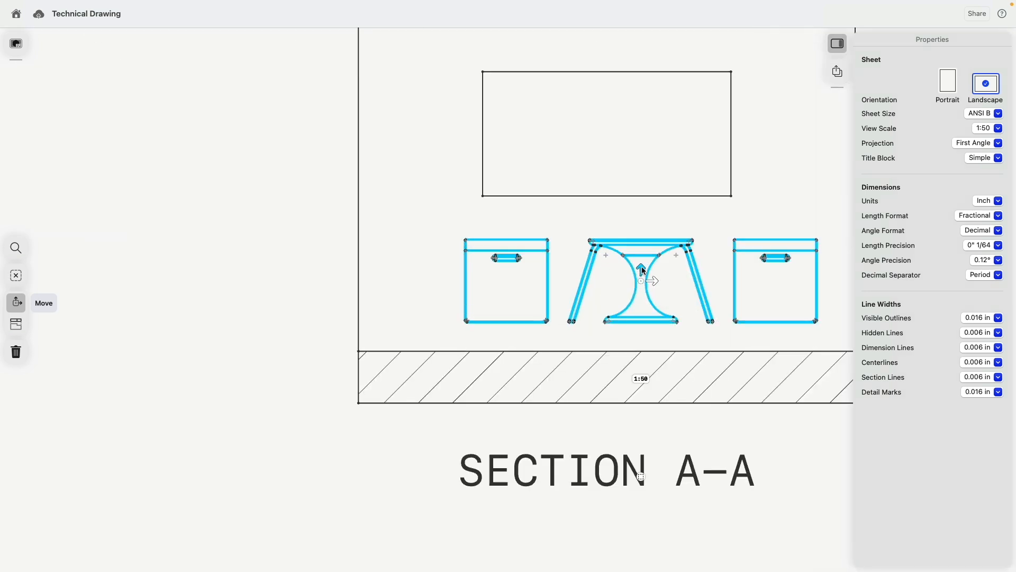
left_click_drag(642, 268, 638, 310)
scroll(639, 310, "up", 3)
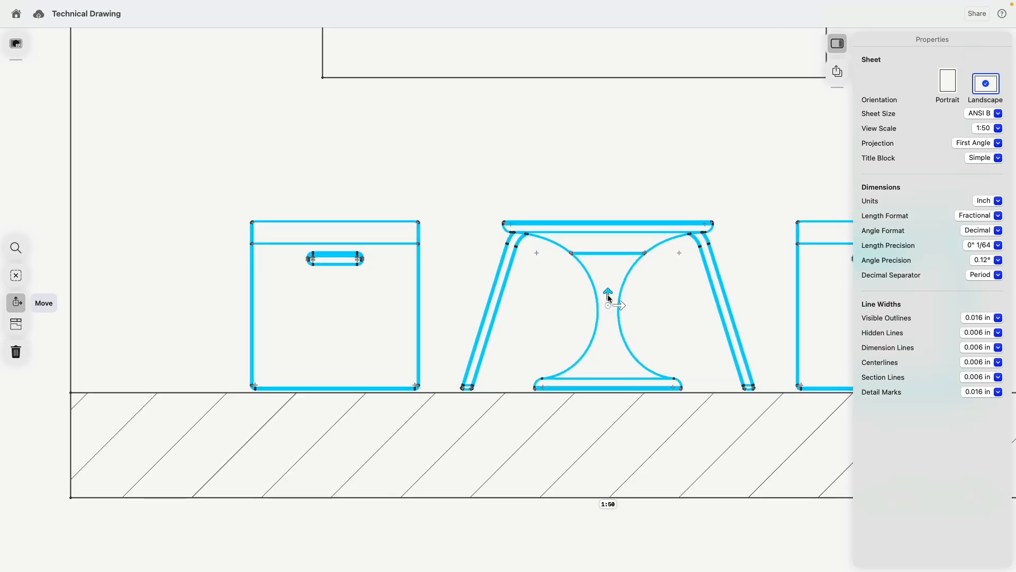
scroll(363, 468, "down", 2)
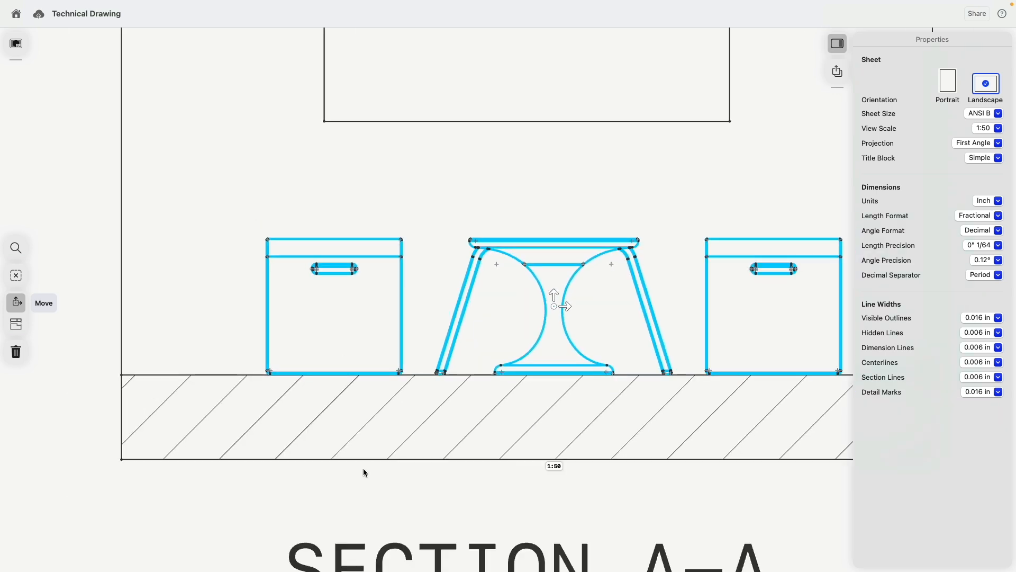
- Deselect the furniture view and bring the whole sheet back into view
left_click(338, 467)
scroll(276, 424, "down", 8)
mouse_move(248, 430)
middle_mouse_down()
mouse_move(491, 279)
mouse_move(626, 269)
middle_mouse_up()
scroll(582, 266, "down", 5)
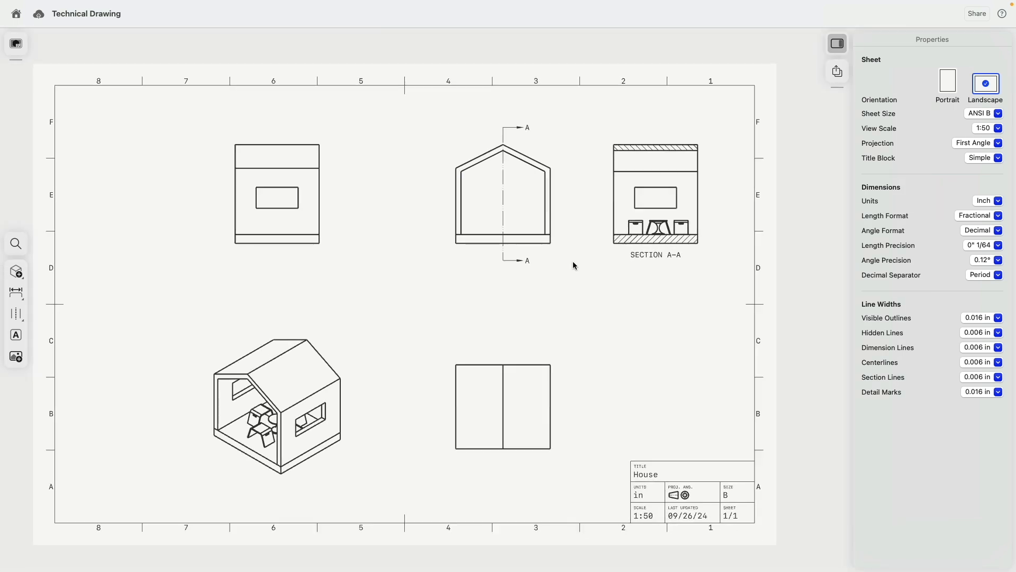
left_click(16, 271)
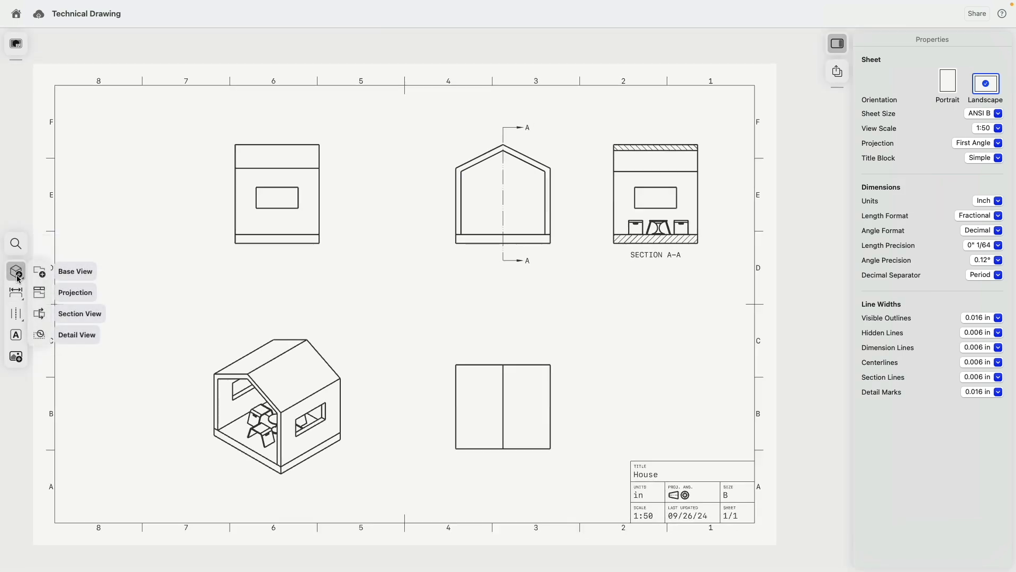
- Circle the chair in the isometric view and place detail view B at the sheet's left
left_click(40, 335)
scroll(217, 410, "up", 5)
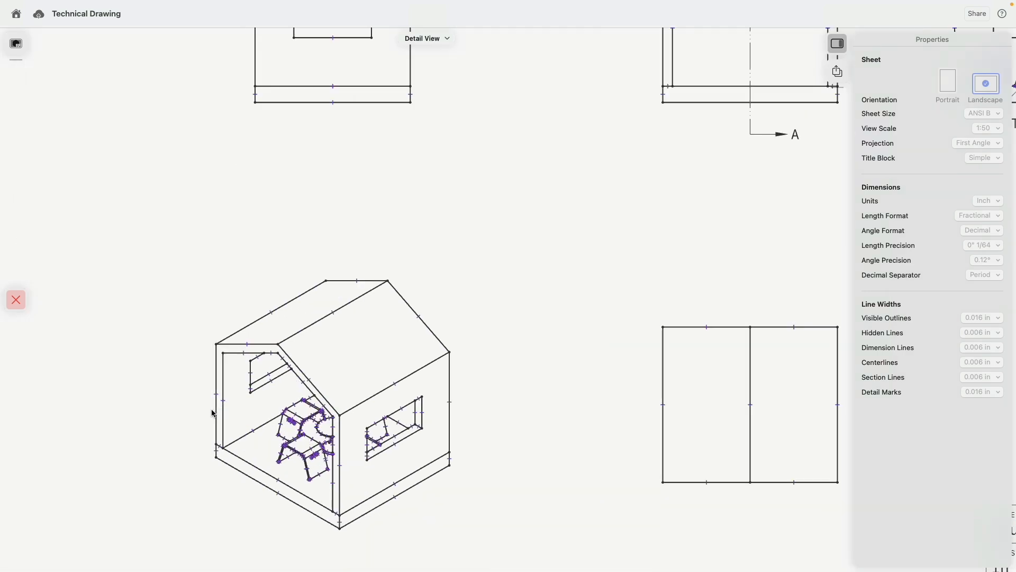
scroll(279, 406, "up", 2)
middle_click_drag(278, 405, 237, 295)
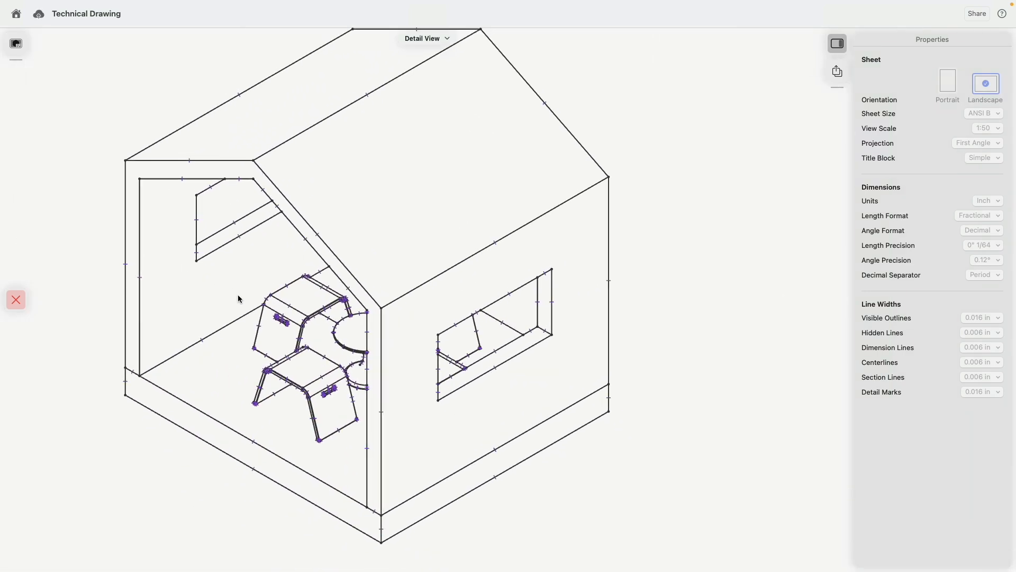
scroll(237, 295, "down", 1)
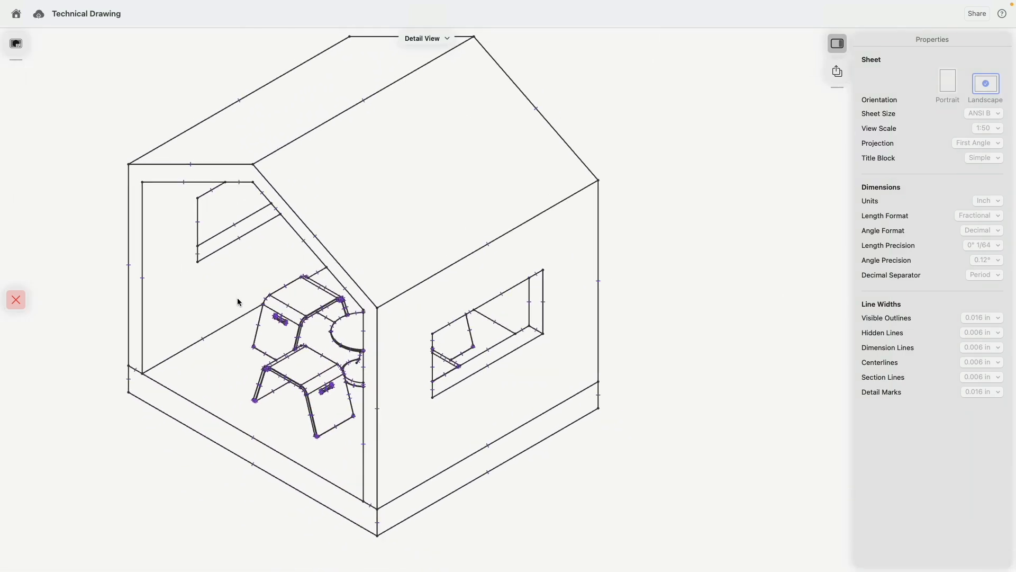
left_click(322, 394)
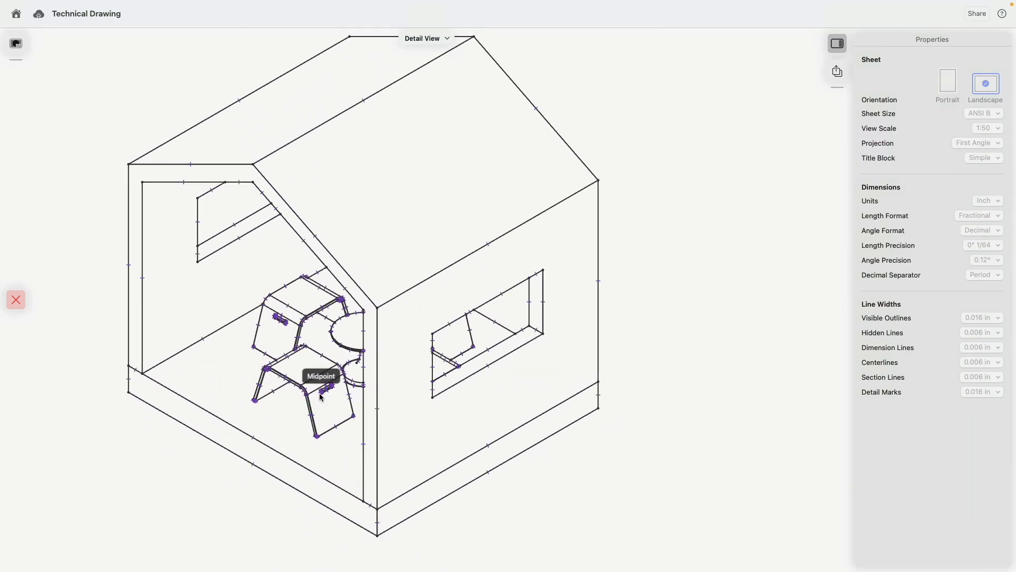
left_click(300, 413)
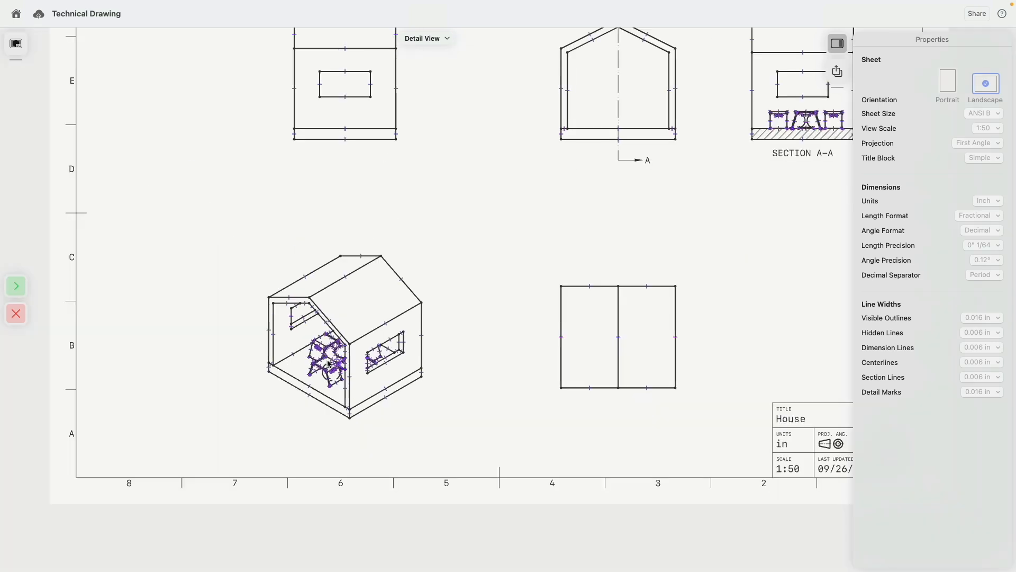
left_click(21, 287)
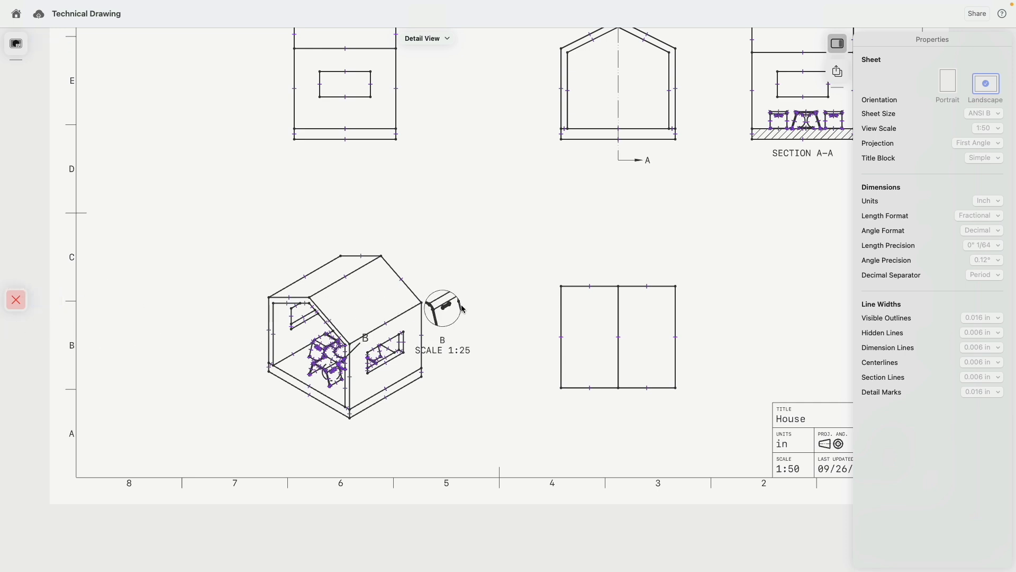
left_click(179, 223)
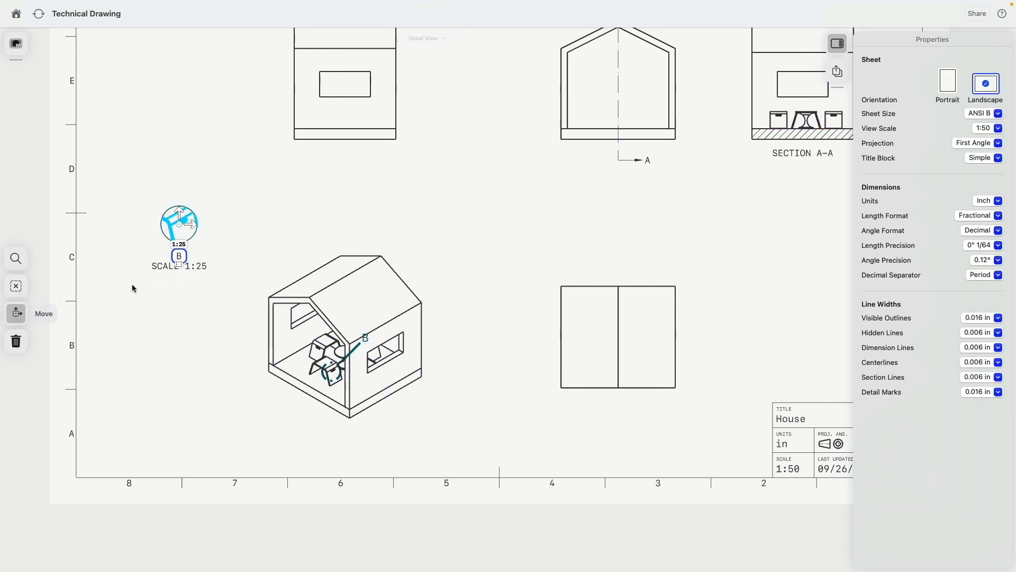
left_click(158, 338)
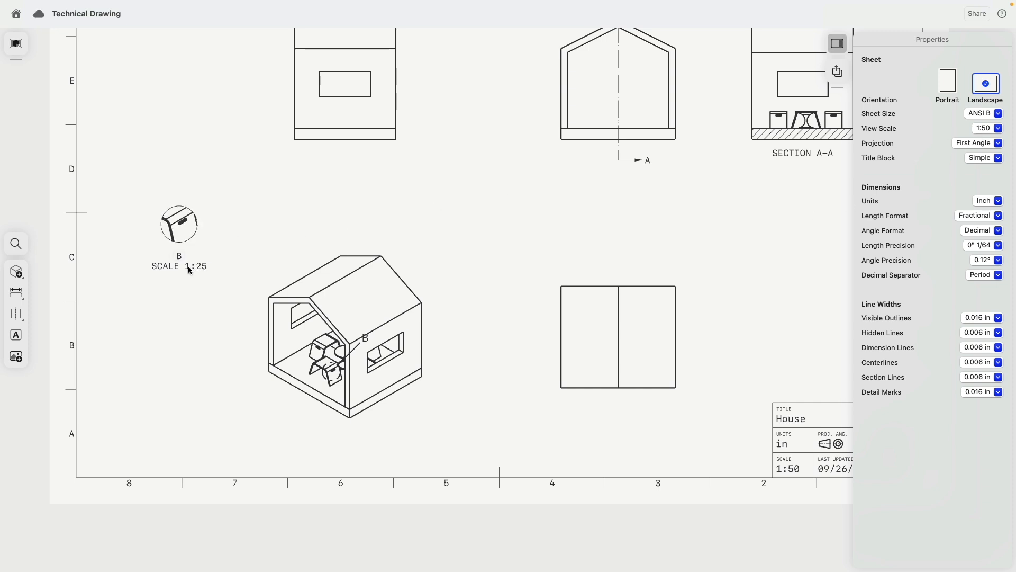
- Set detail view B's scale to 1:10
left_click(191, 239)
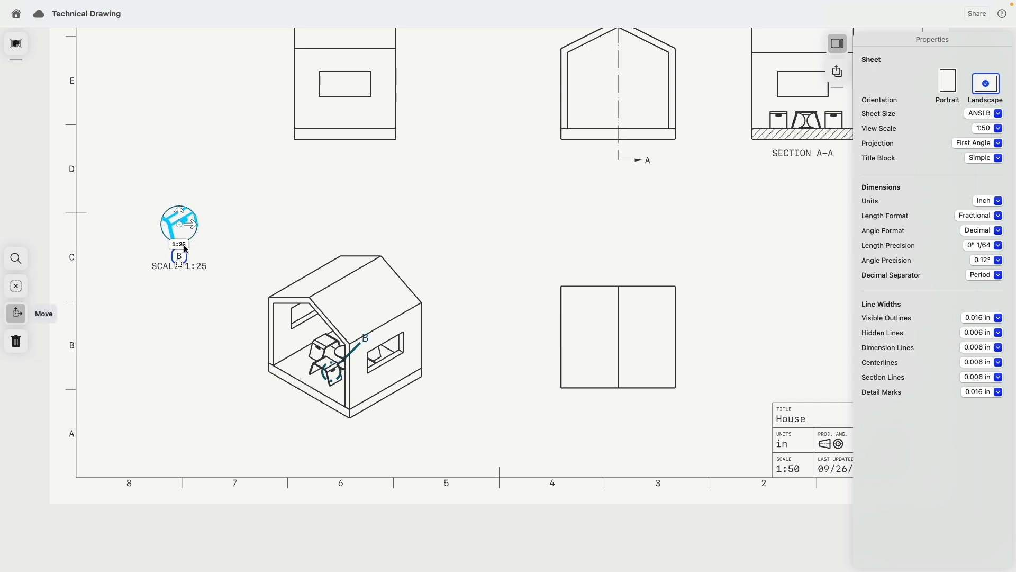
left_click(179, 244)
left_click(226, 136)
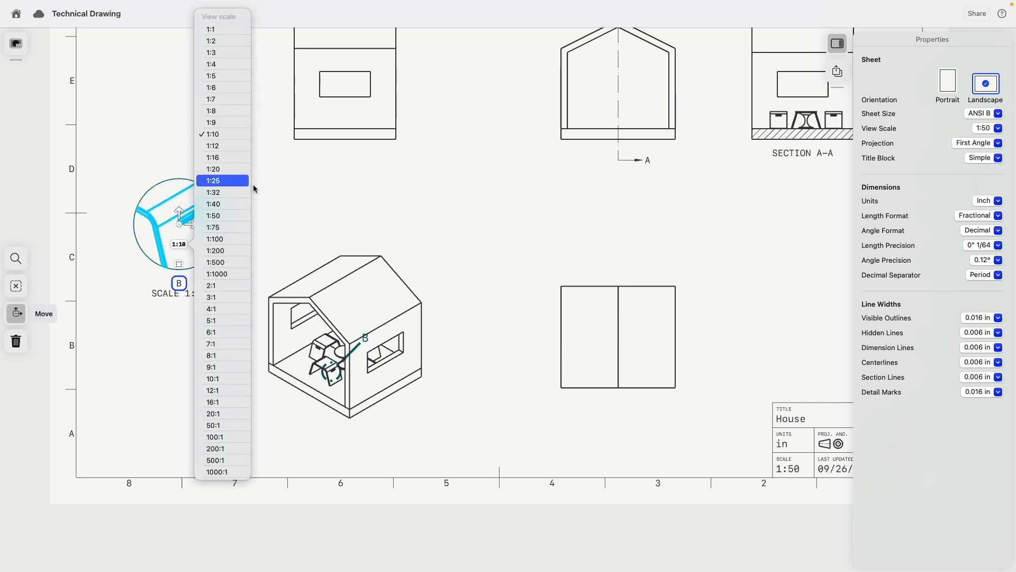
middle_click_drag(293, 182, 270, 245)
scroll(270, 244, "down", 2)
mouse_move(393, 262)
middle_mouse_down()
mouse_move(338, 240)
mouse_move(373, 255)
middle_mouse_up()
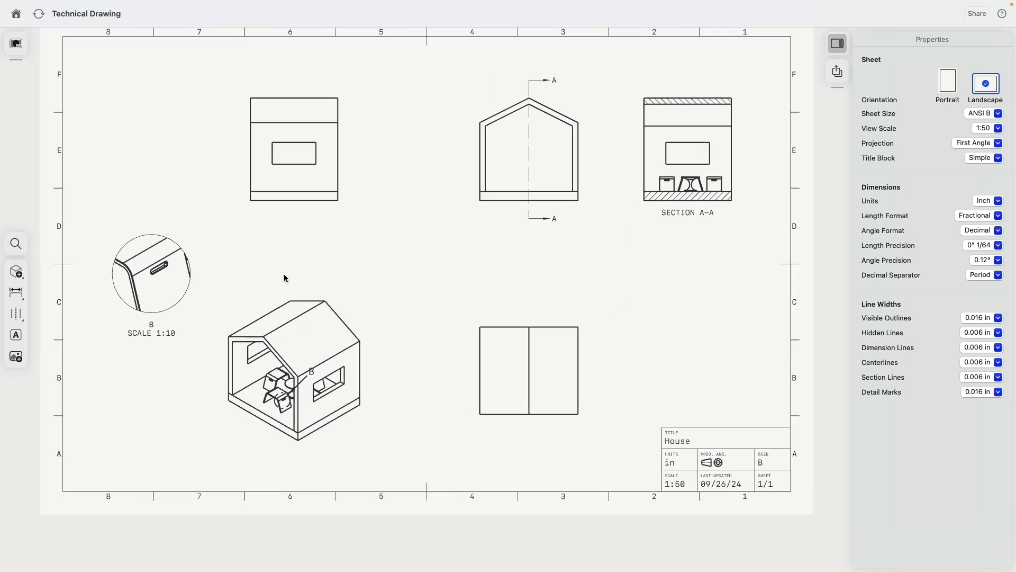
left_click(166, 312)
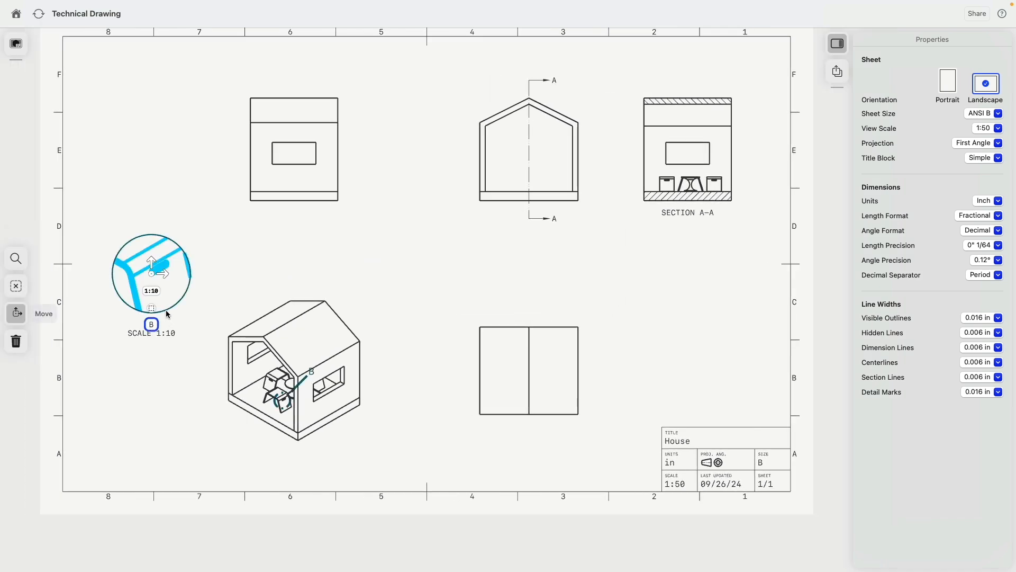
left_click(260, 340)
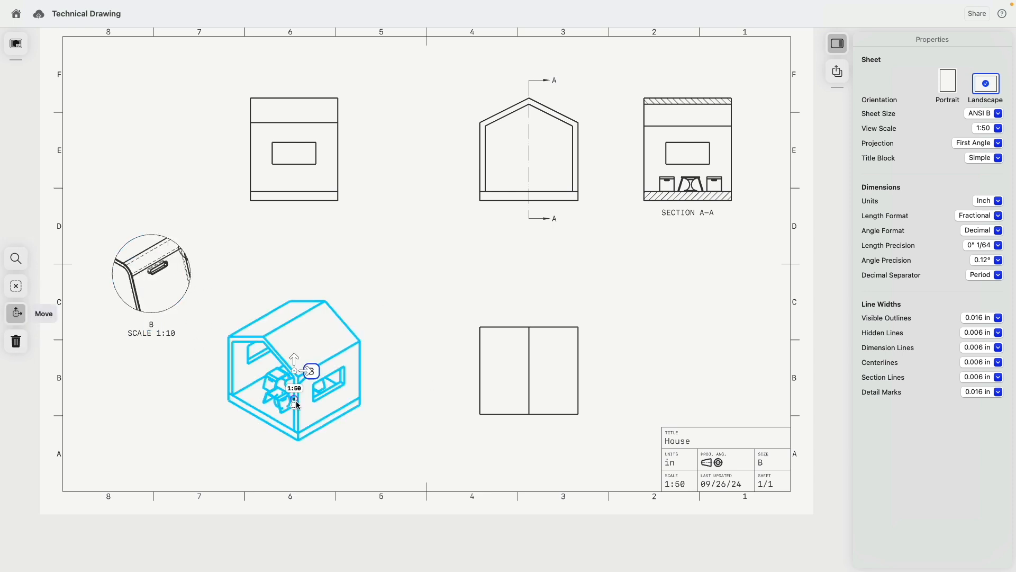
left_click(397, 288)
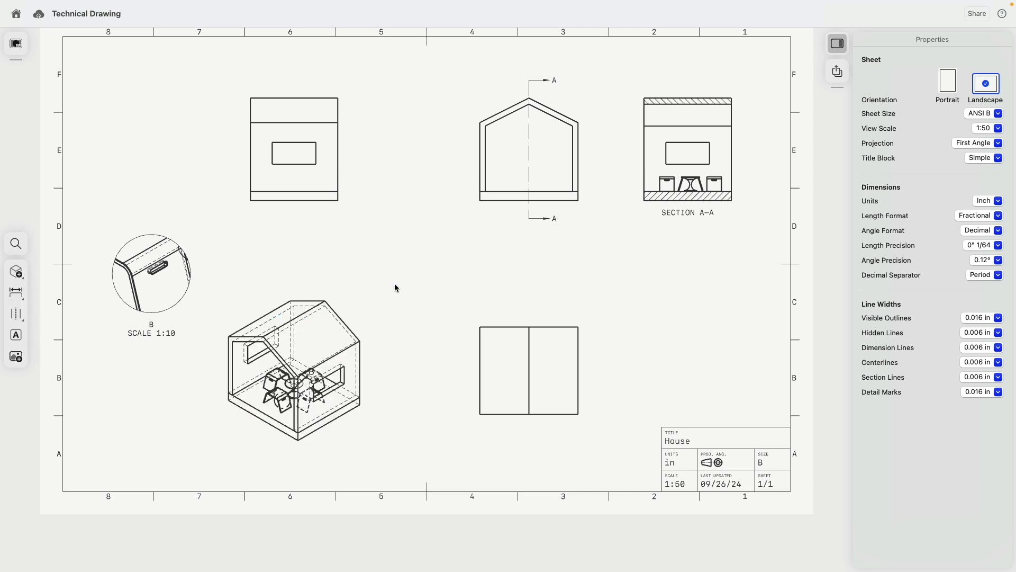
scroll(275, 413, "up", 5)
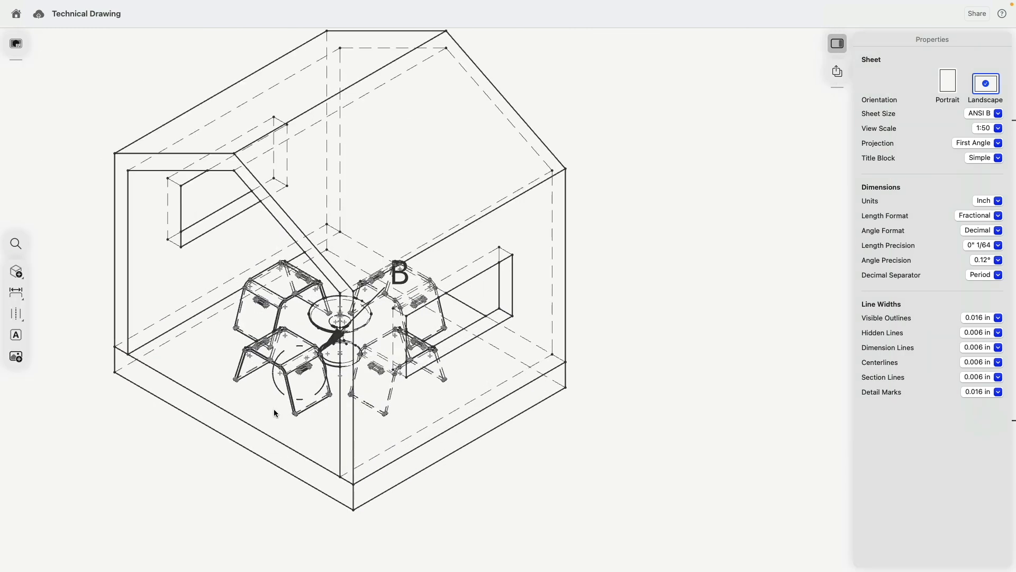
scroll(275, 413, "down", 4)
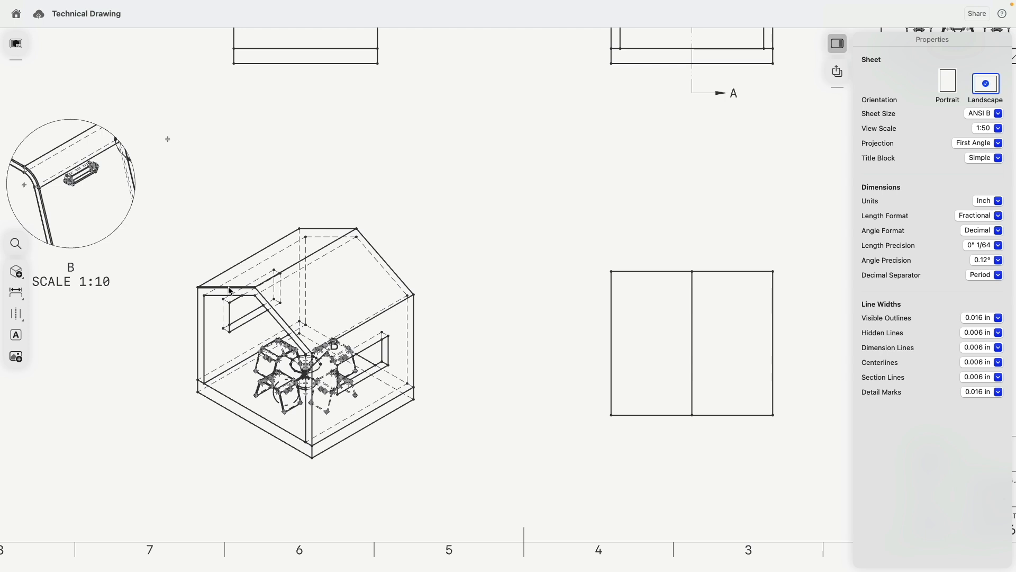
left_click(230, 290)
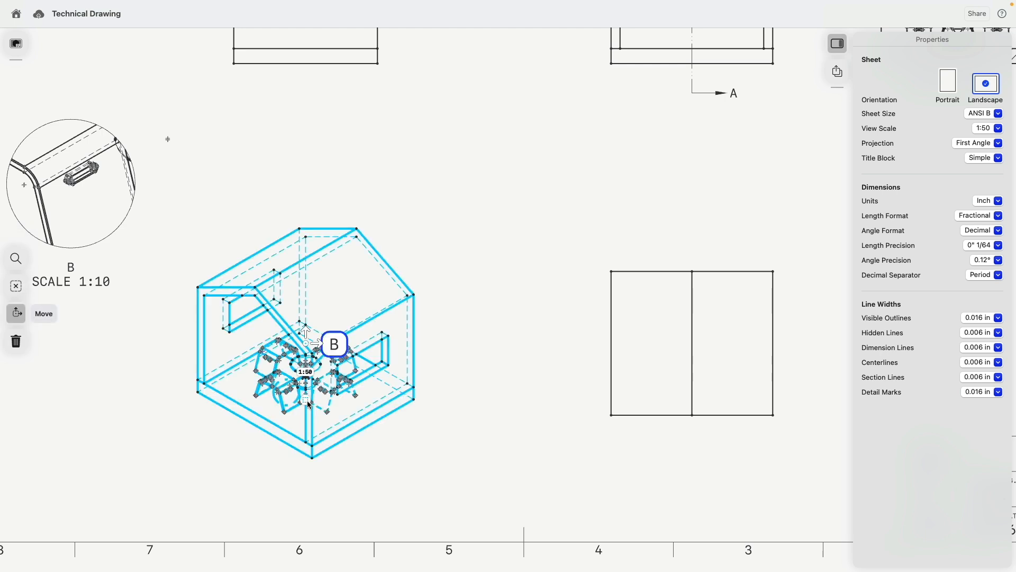
left_click(164, 415)
scroll(140, 362, "down", 5)
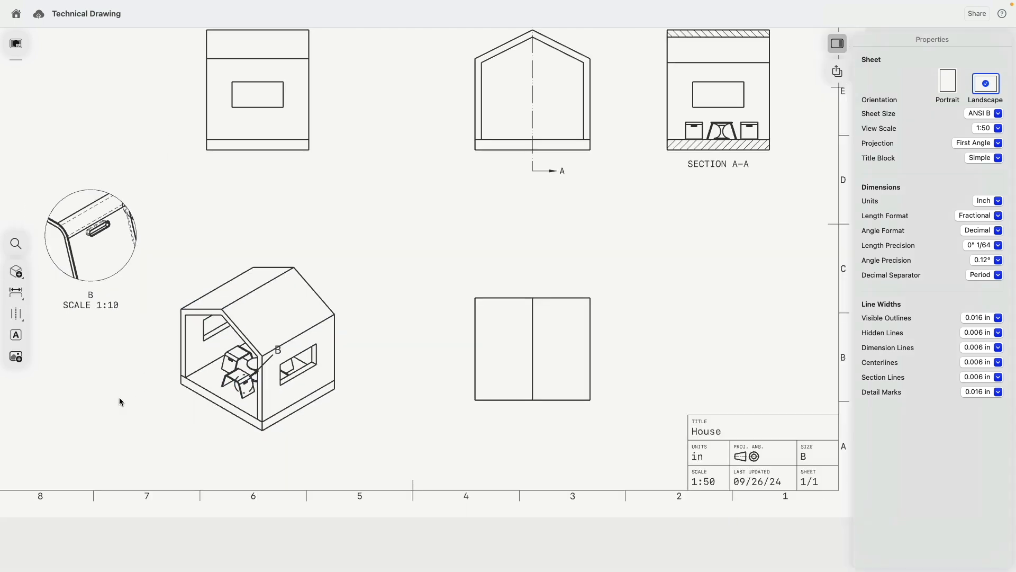
scroll(270, 385, "down", 3)
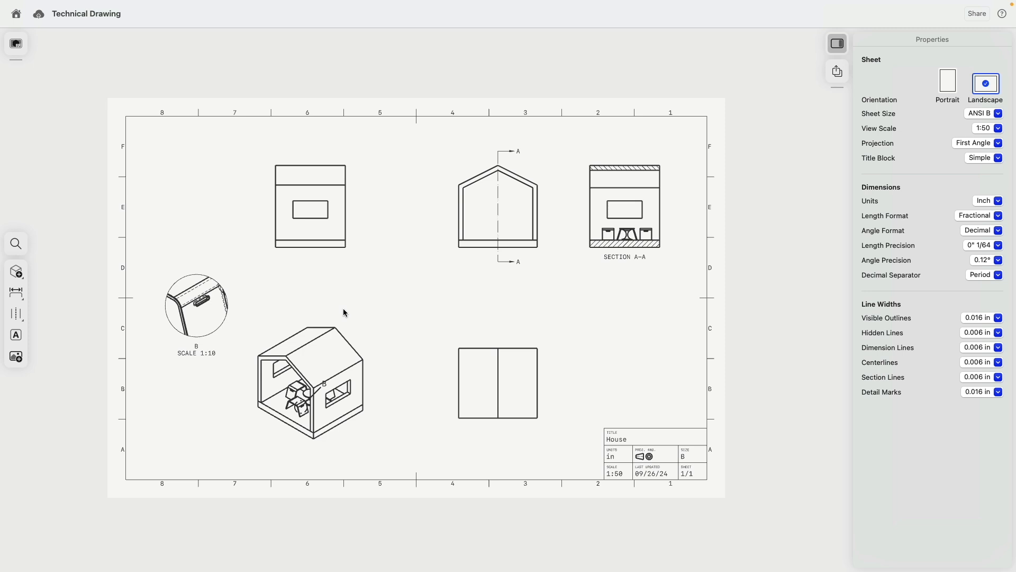
scroll(344, 312, "right", 2)
scroll(344, 313, "down", 1)
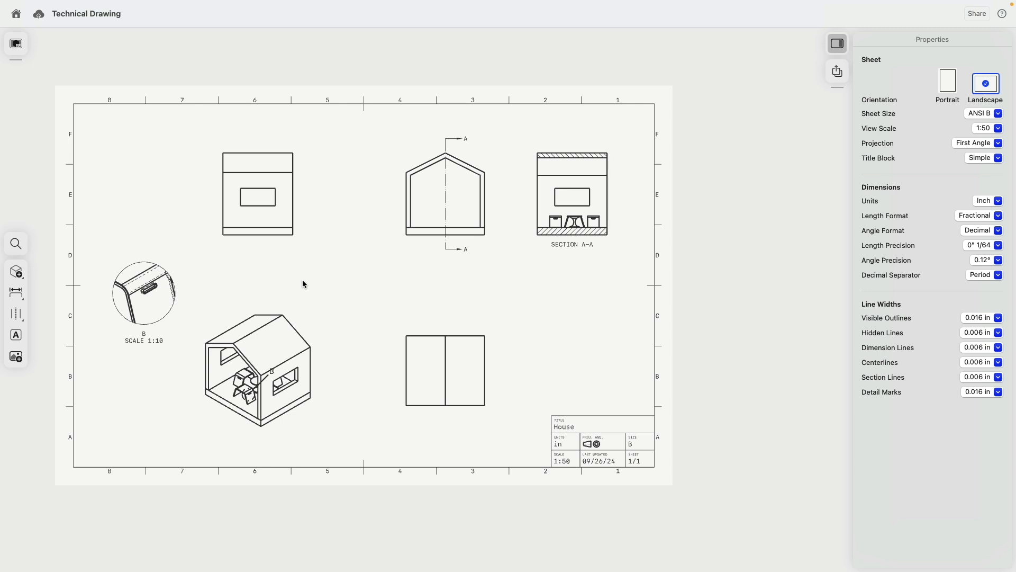
- Dimension the lower-right view with 96 height, 108 width and 54 top edge
left_click(407, 347)
left_click(411, 371)
left_click(407, 360)
left_click(485, 365)
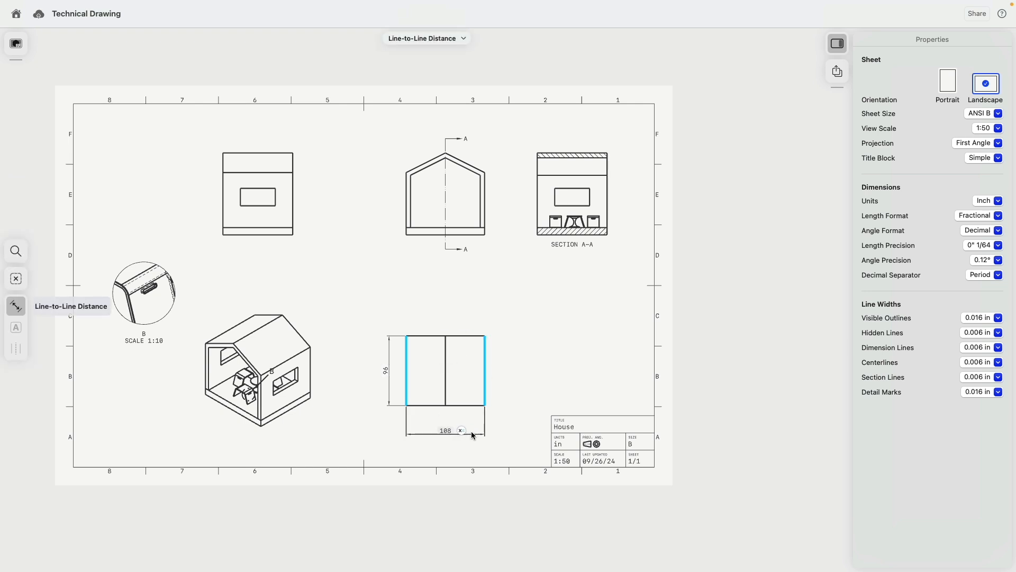
left_click(472, 431)
left_click(429, 336)
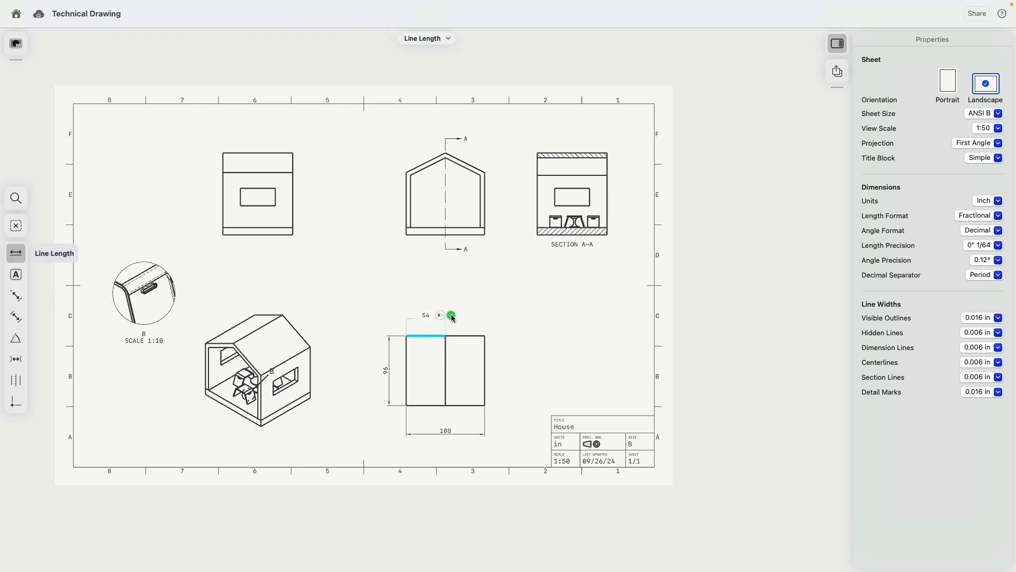
left_click(452, 316)
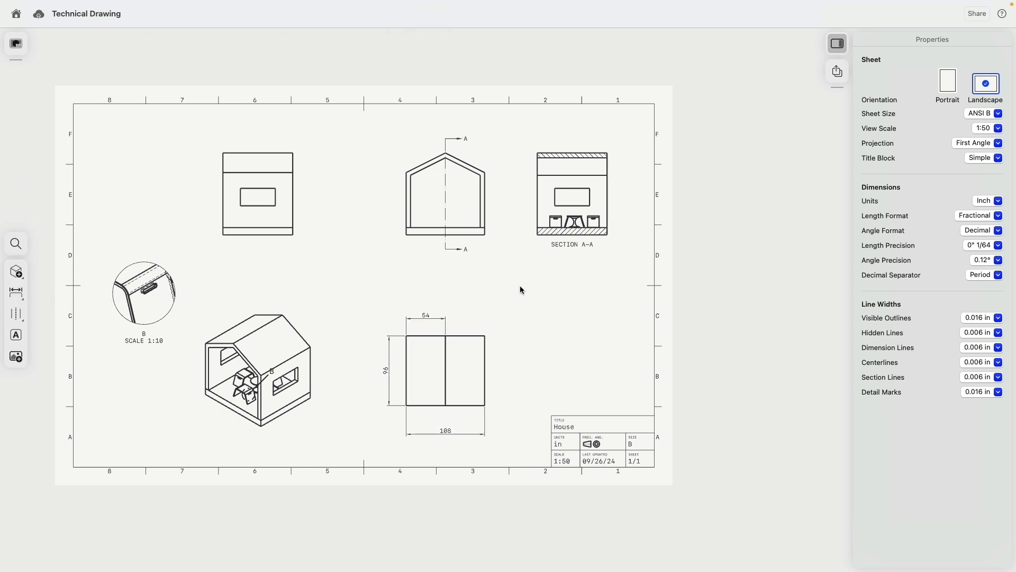
- Add the 60 3/8 roof edge dimension and the 112 45/64 upper-left view height
left_click(427, 168)
left_click(458, 145)
left_click(288, 153)
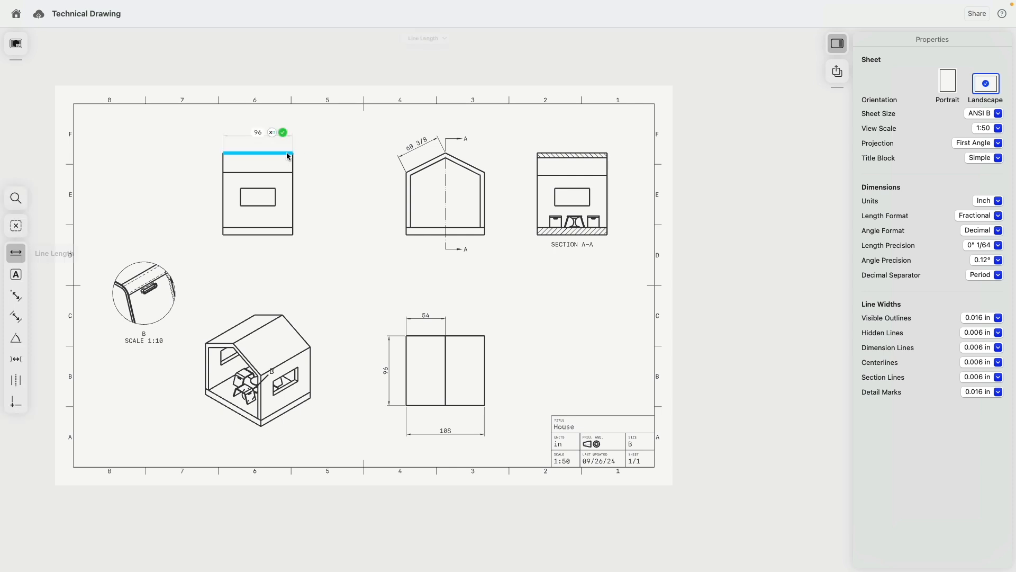
left_click(288, 235)
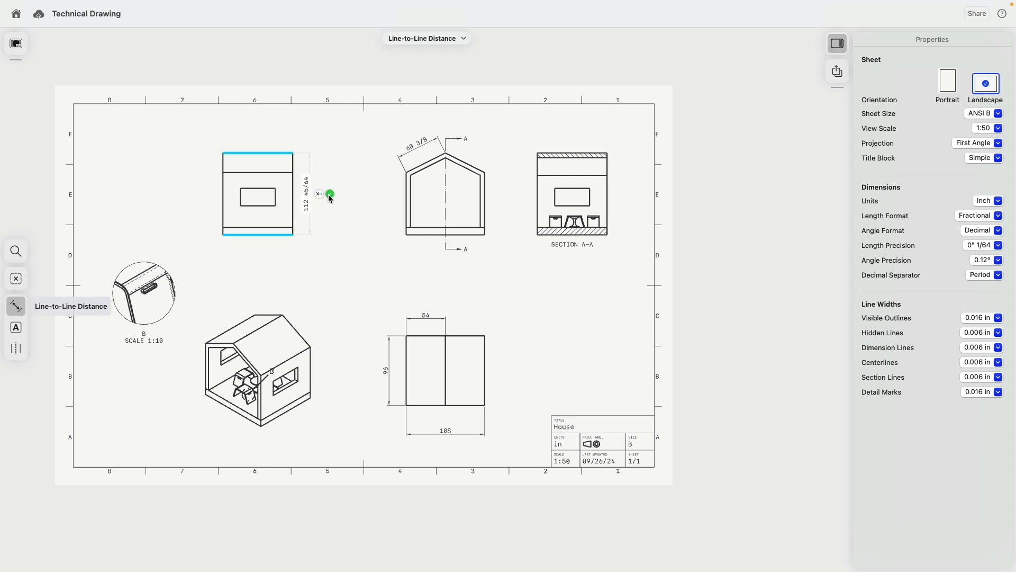
left_click(328, 194)
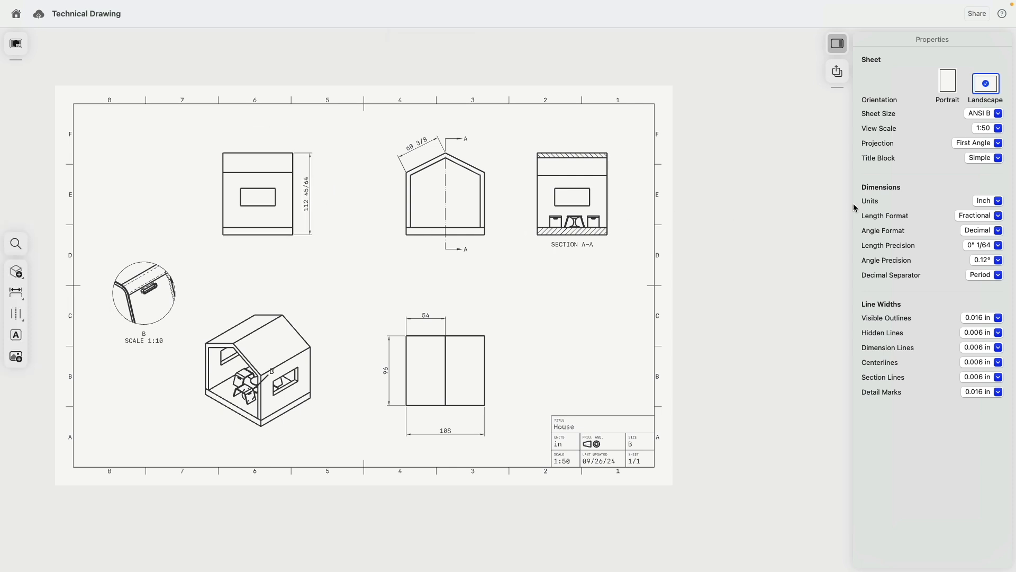
- Set the sheet's units to Foot with Architectural length format
left_click(983, 201)
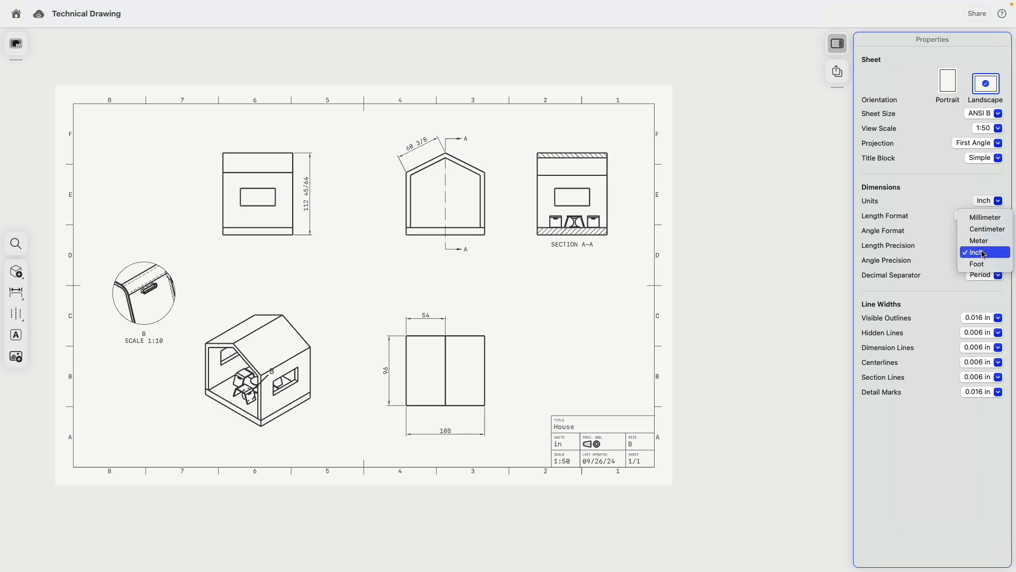
left_click(904, 232)
left_click(978, 216)
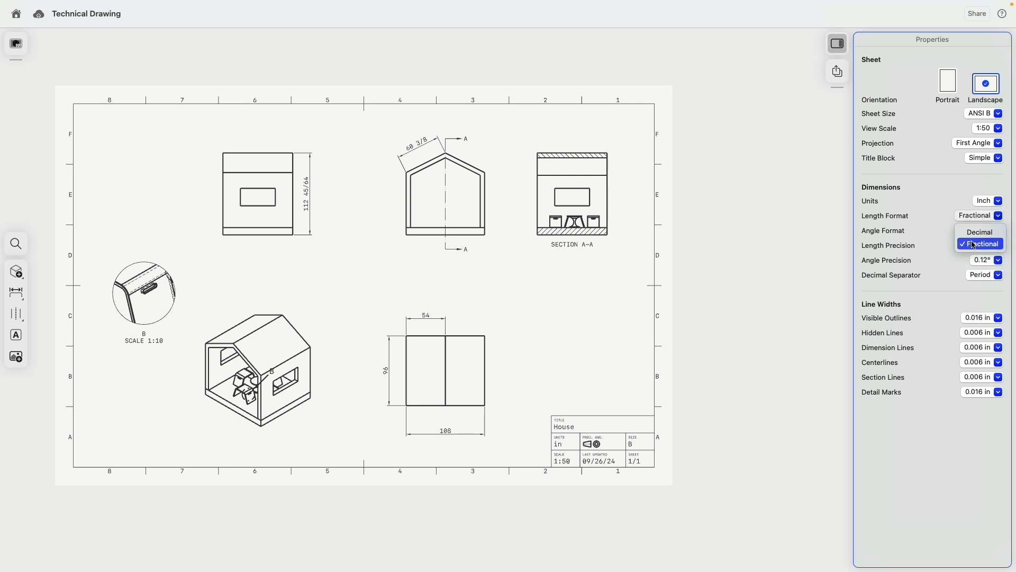
left_click(974, 235)
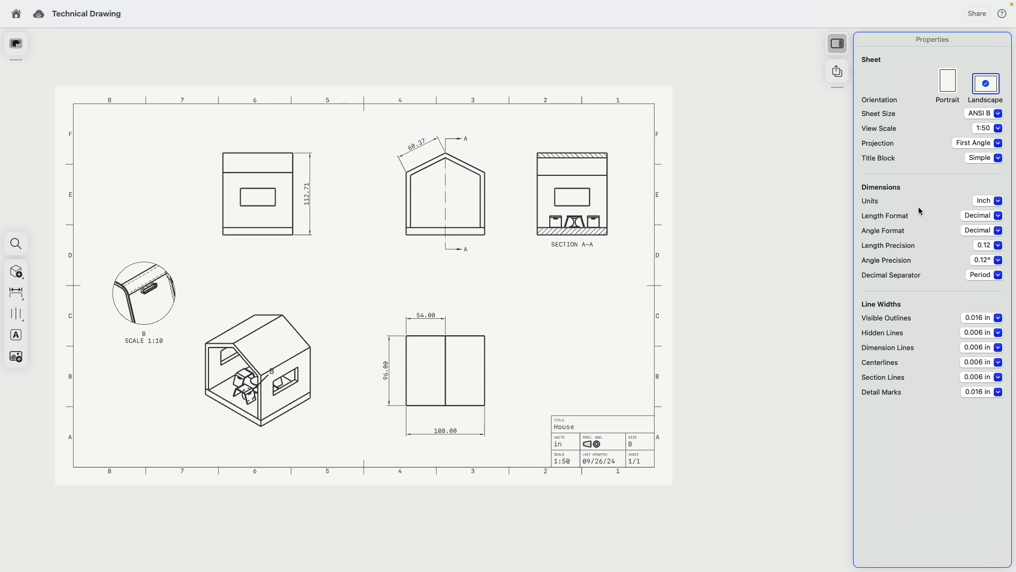
left_click(988, 202)
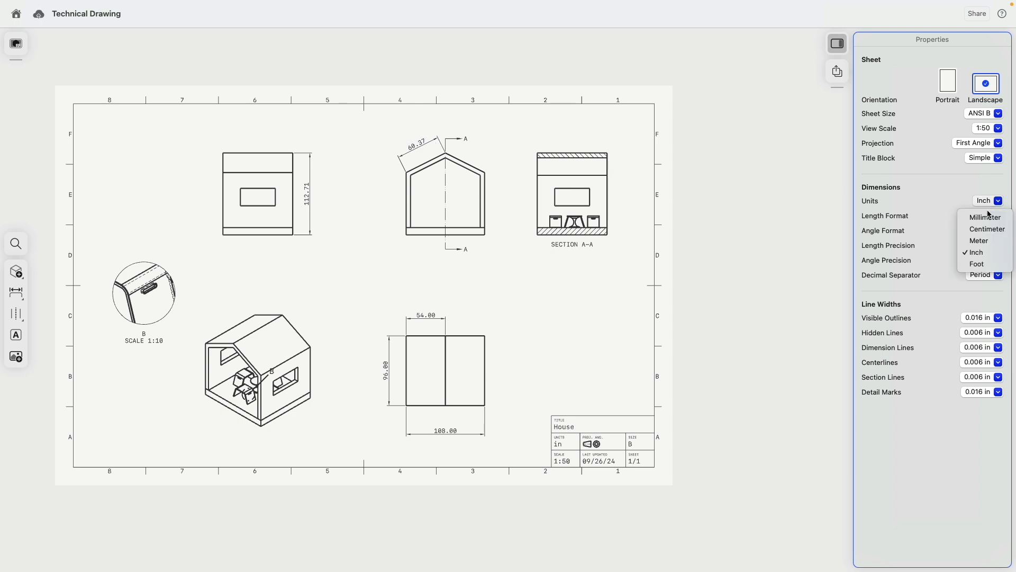
left_click(993, 266)
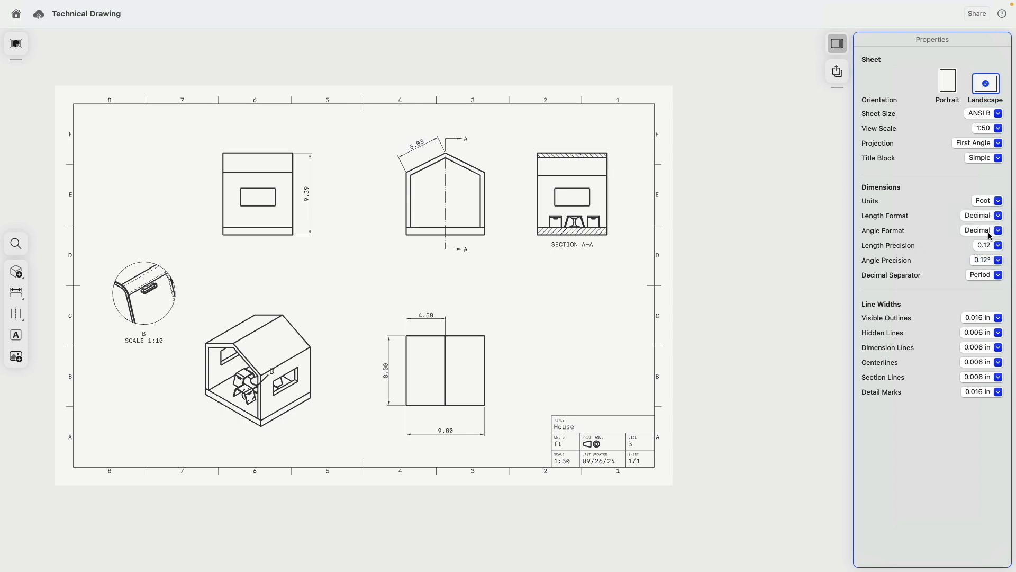
left_click(986, 215)
left_click(981, 243)
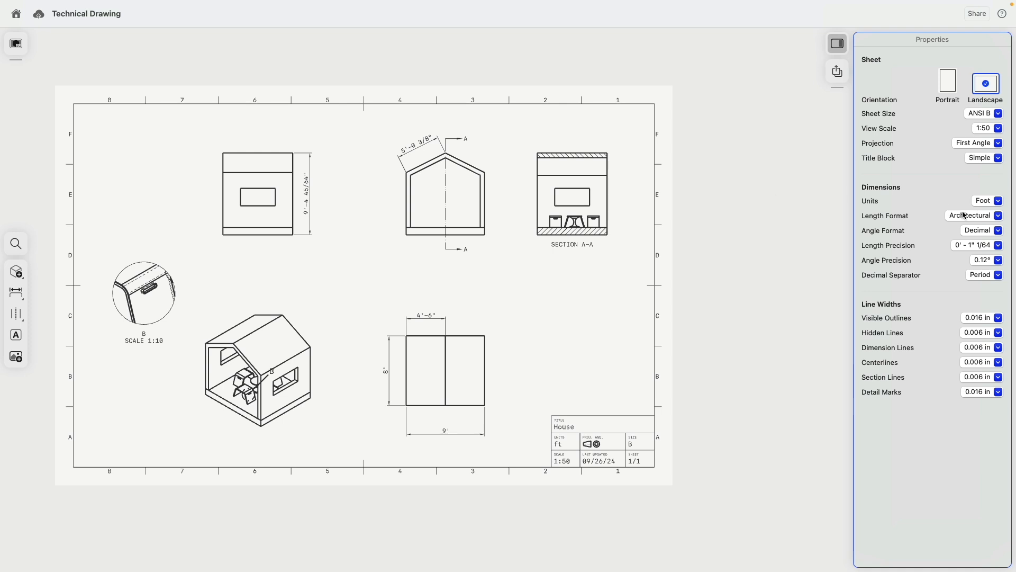
- Set the drawing to Inch with Decimal length format, then to Meter, and return to Modeling
left_click(987, 203)
left_click(987, 253)
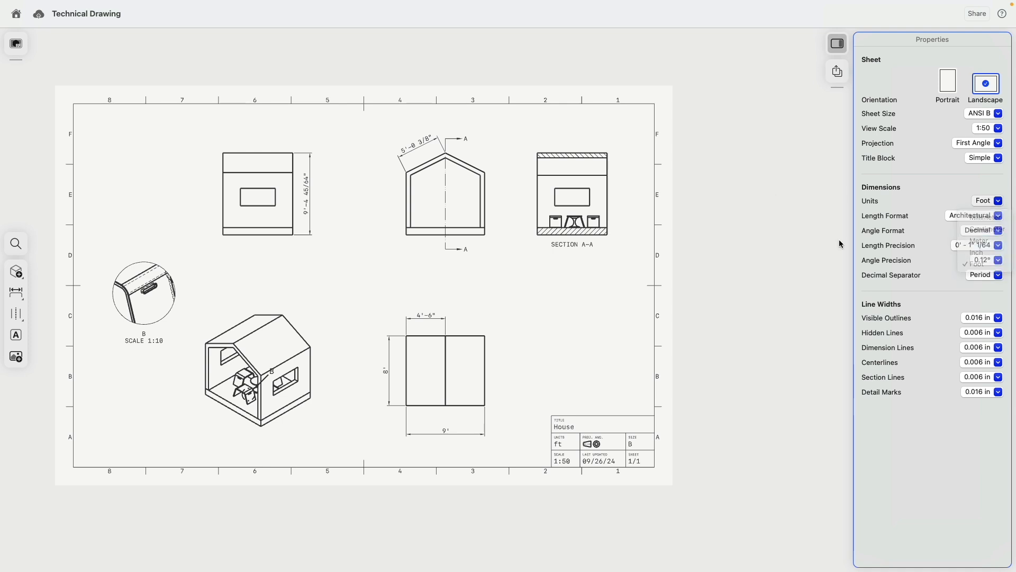
left_click(989, 217)
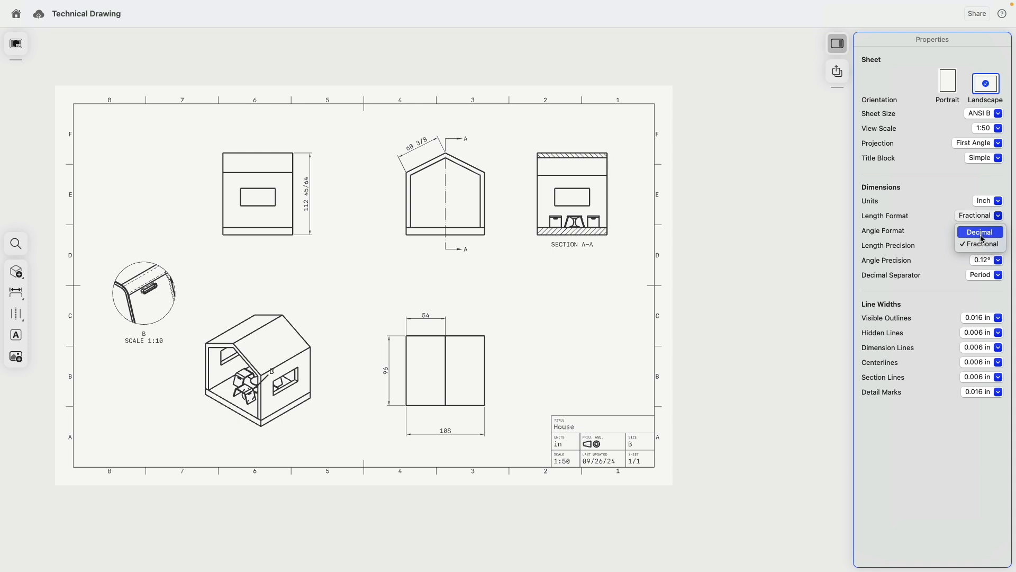
left_click(981, 233)
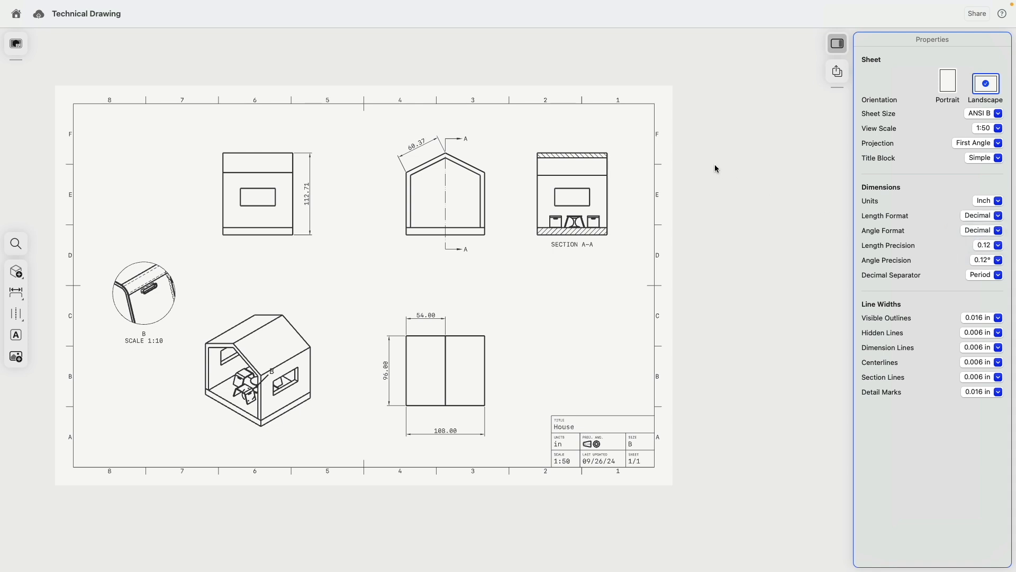
left_click(979, 202)
left_click(979, 241)
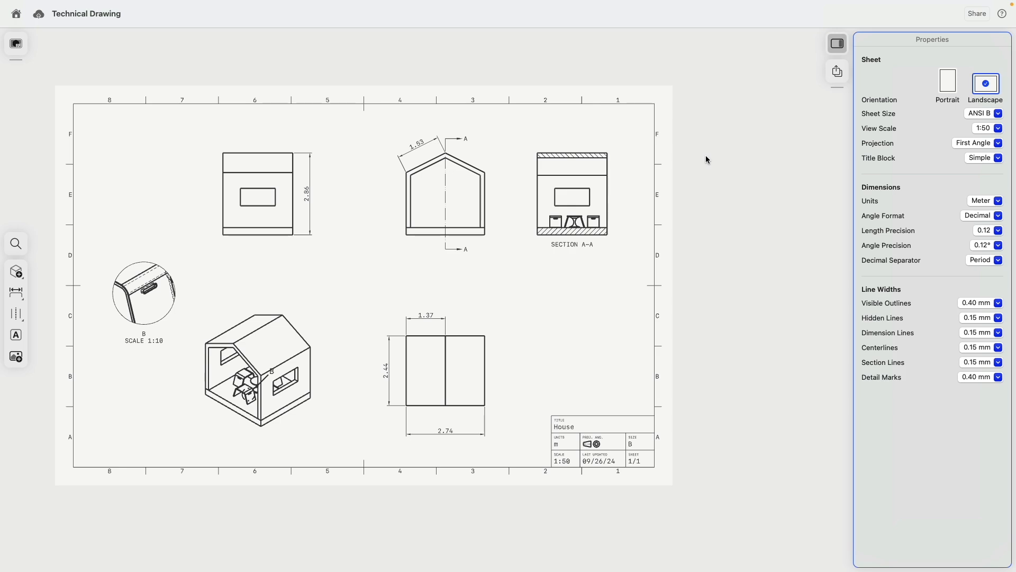
left_click(16, 44)
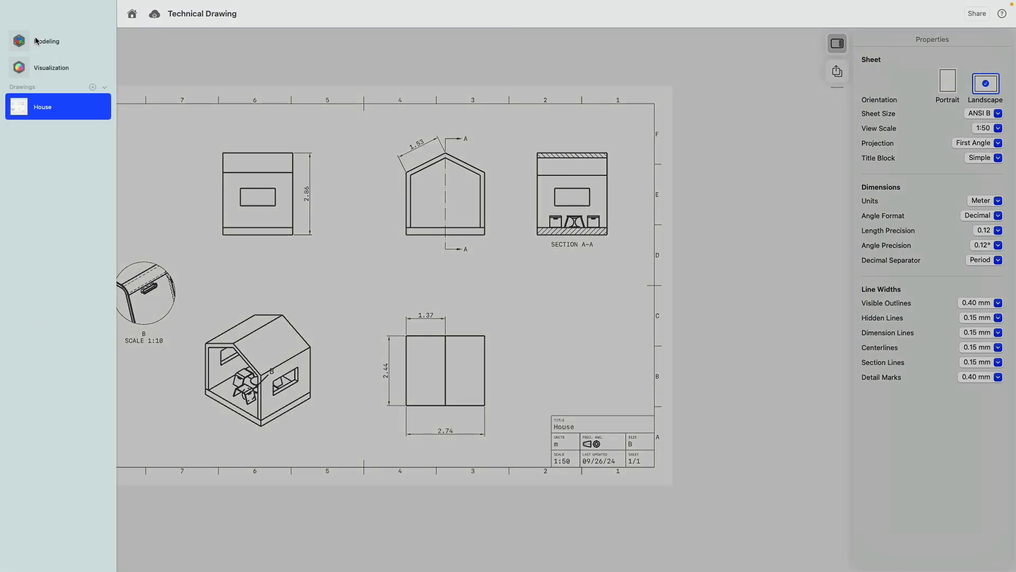
left_click(38, 41)
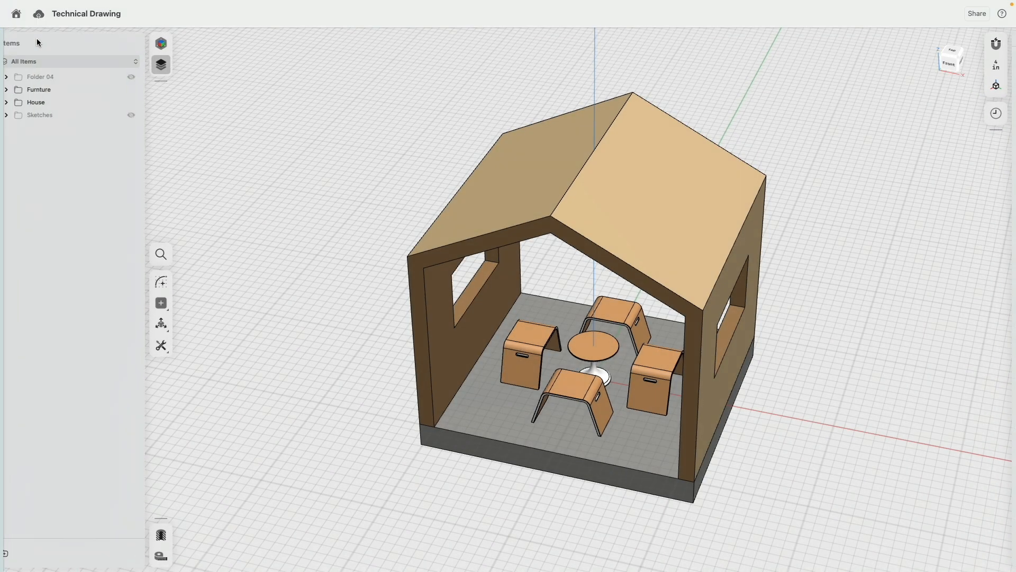
- Set the model's units to Inch with foot-and-inch values shown as decimals
left_click(1002, 67)
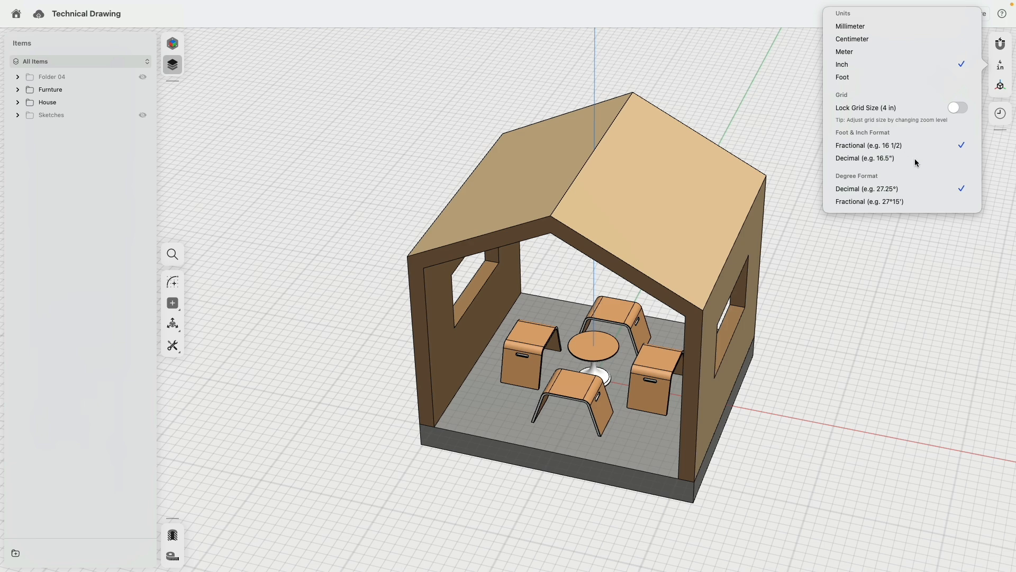
left_click(872, 158)
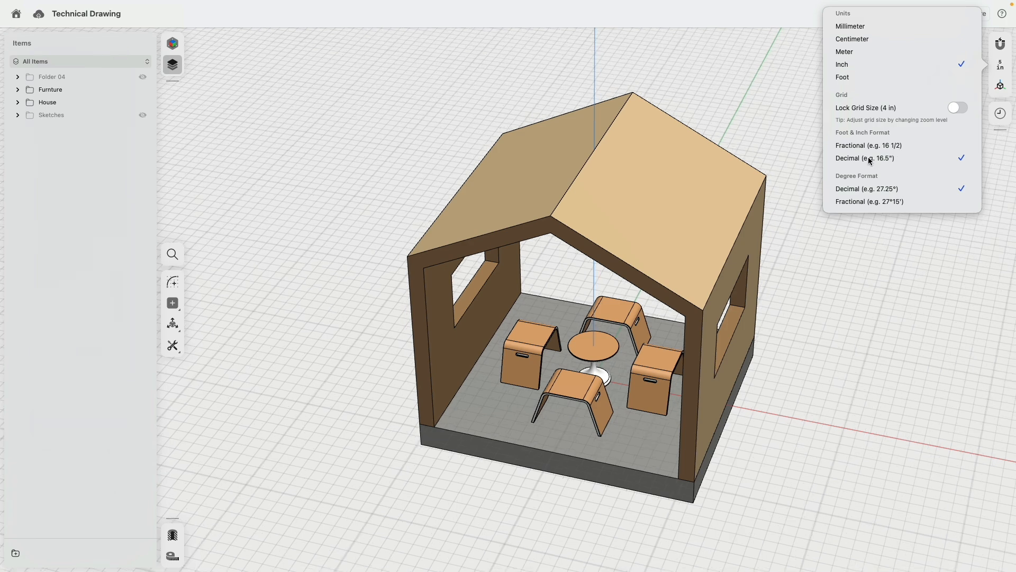
left_click(846, 78)
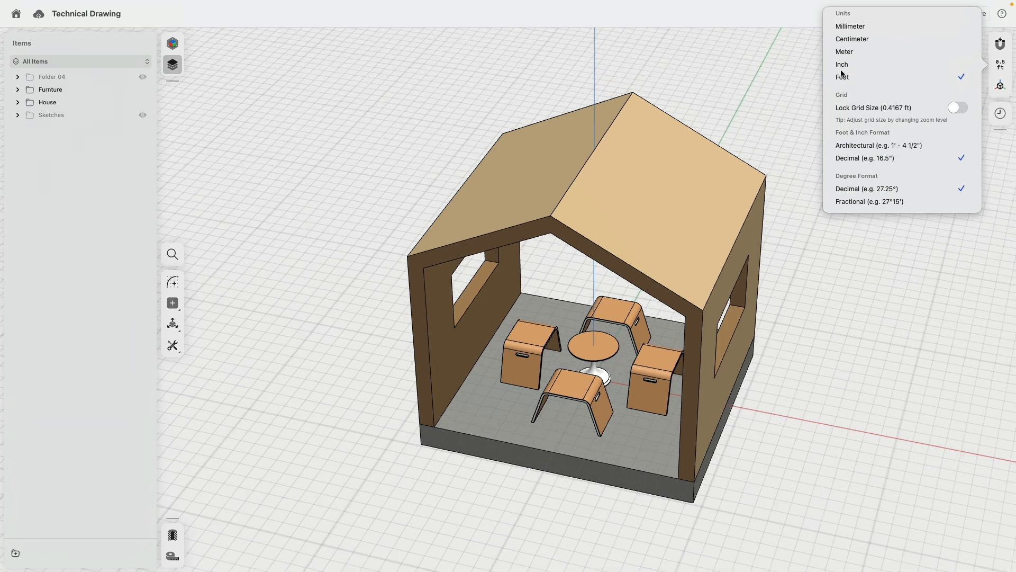
left_click(844, 66)
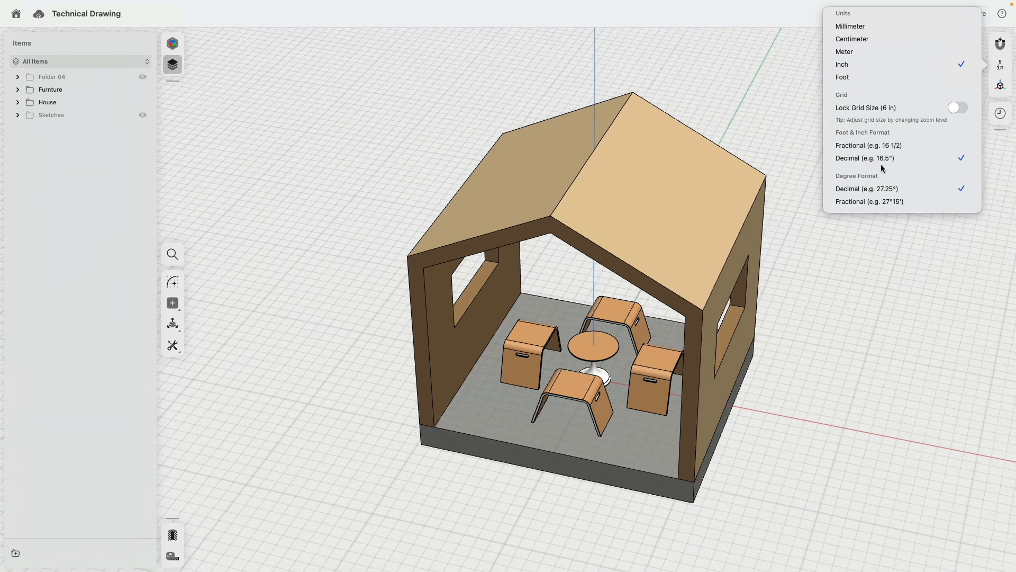
left_click(741, 139)
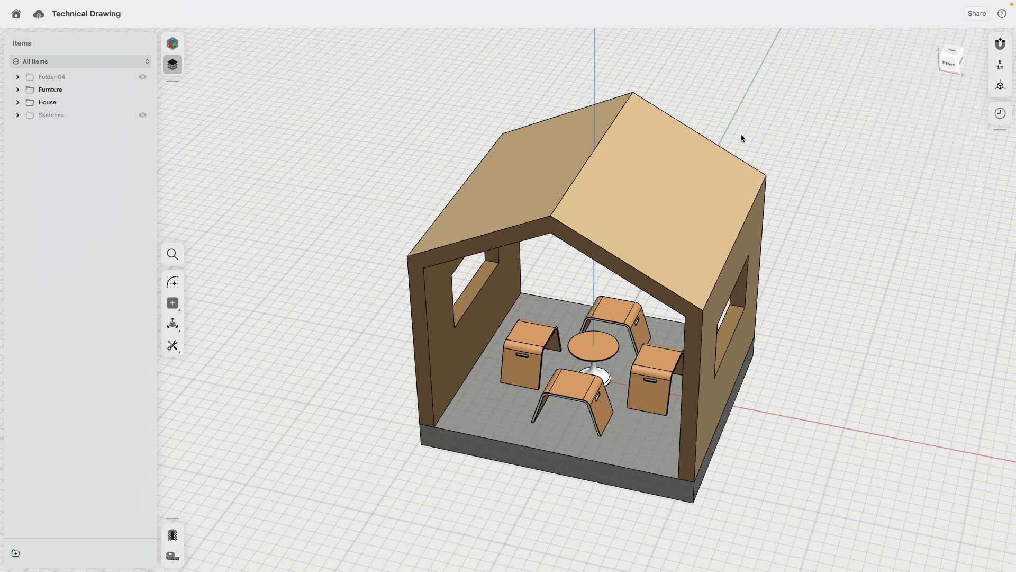
- Orbit the house to a lower angle and return to the House drawing sheet
right_click_drag(856, 249, 843, 233)
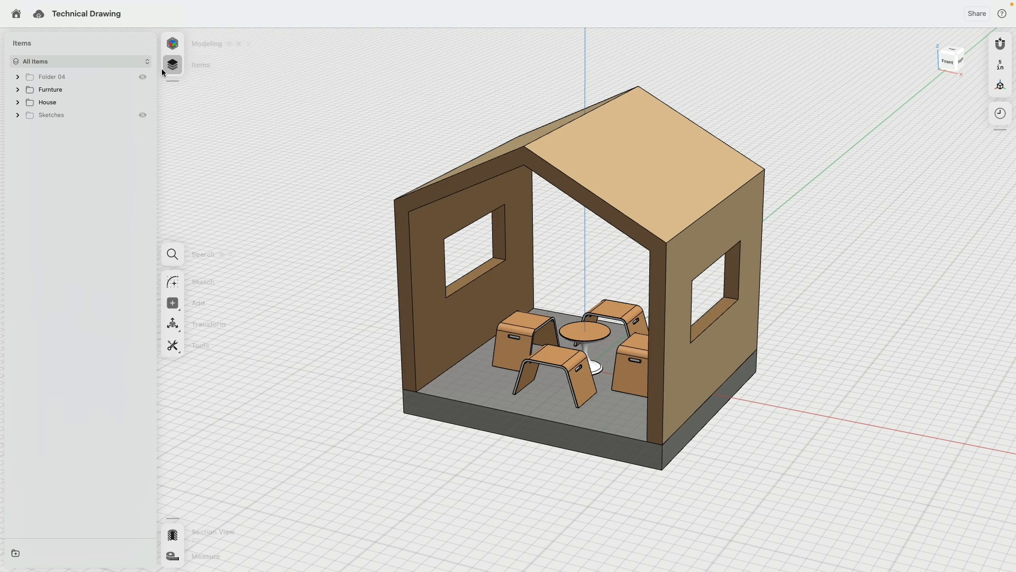
left_click(172, 45)
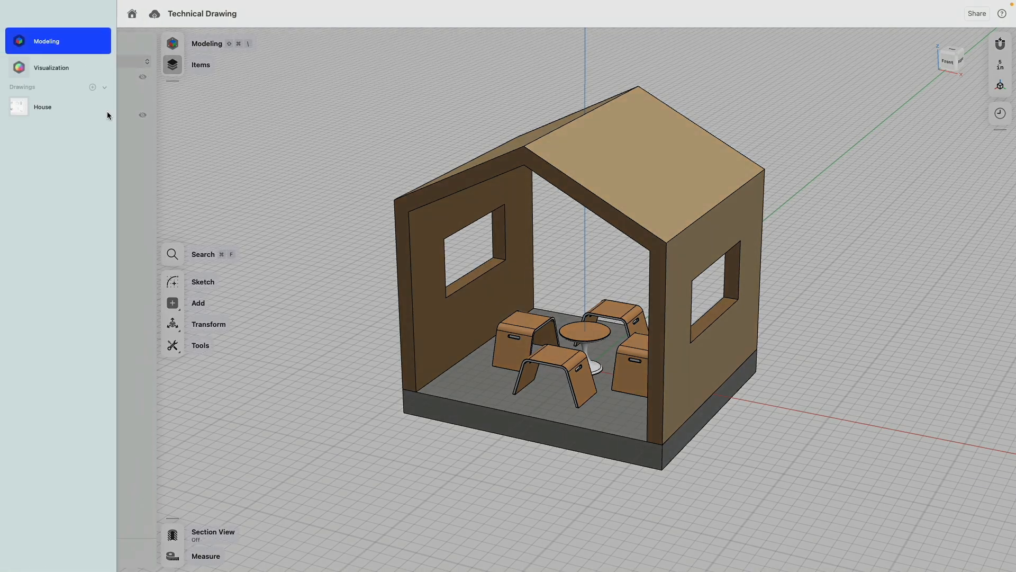
left_click(19, 107)
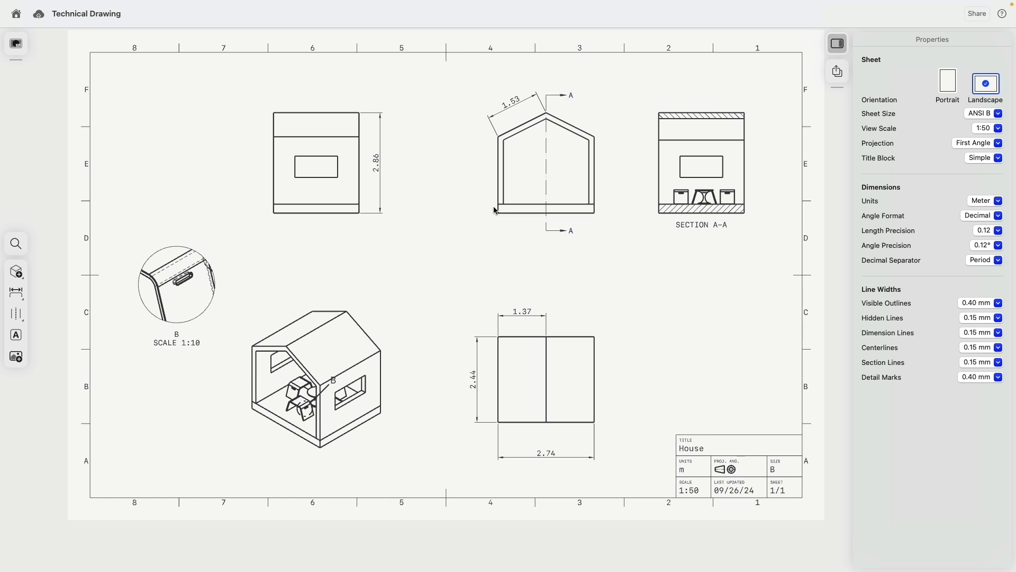
- Dimension the front view's base thickness and move it and the 2.86 height dimension clear
scroll(368, 184, "up", 3)
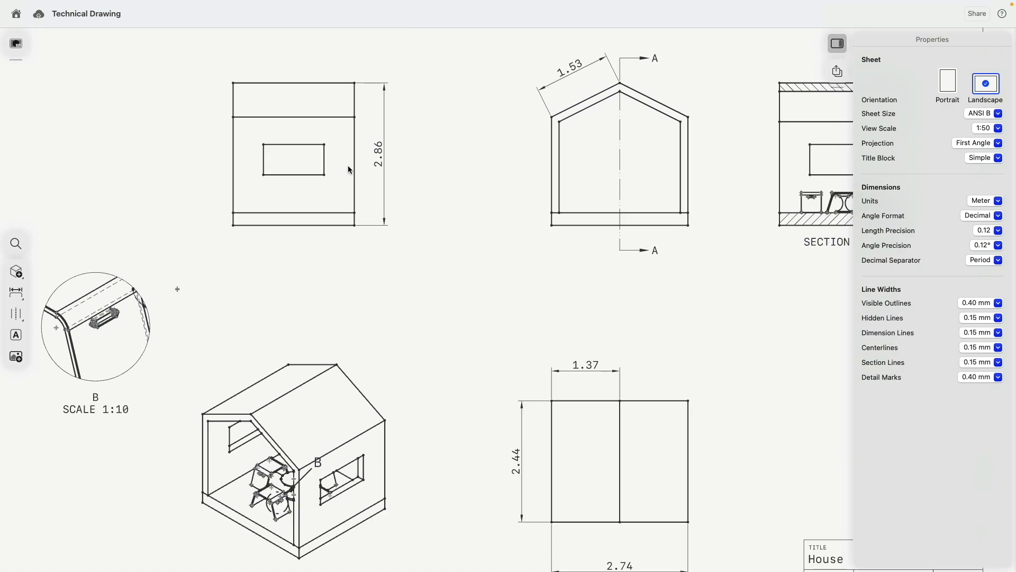
scroll(371, 190, "left", 2)
left_click(385, 225)
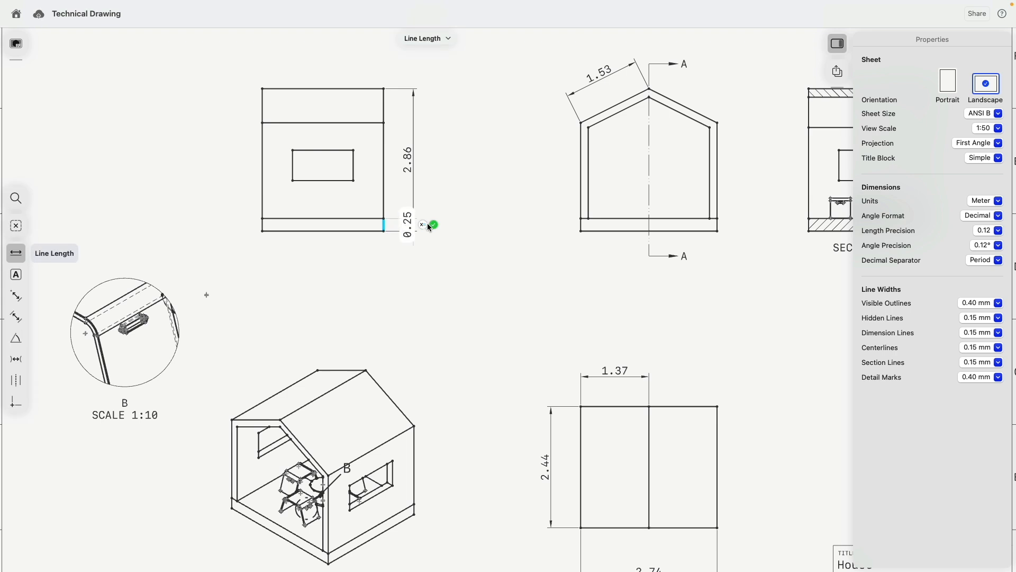
left_click(434, 224)
left_click(410, 174)
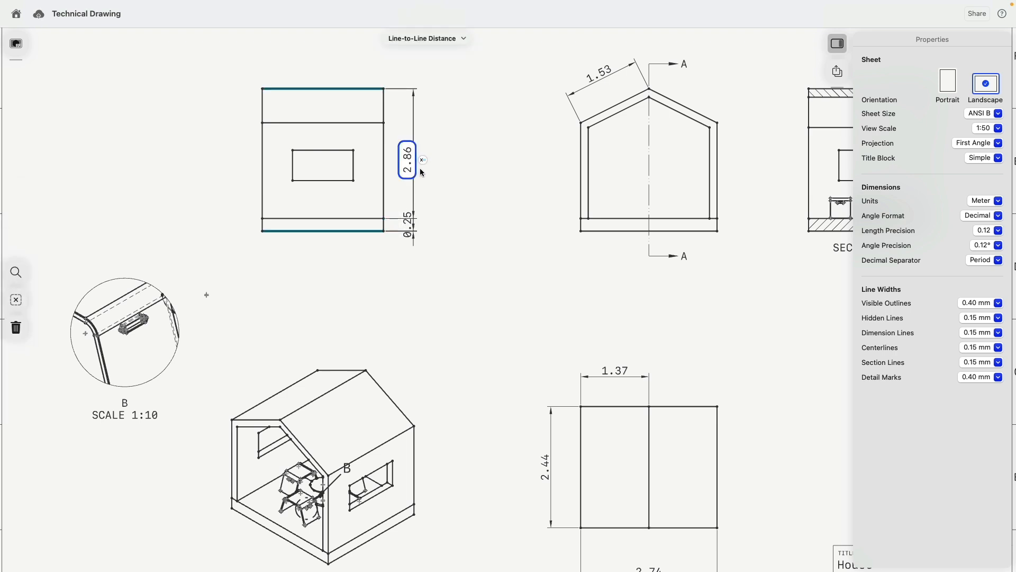
left_click_drag(407, 163, 466, 164)
left_click_drag(414, 226, 413, 190)
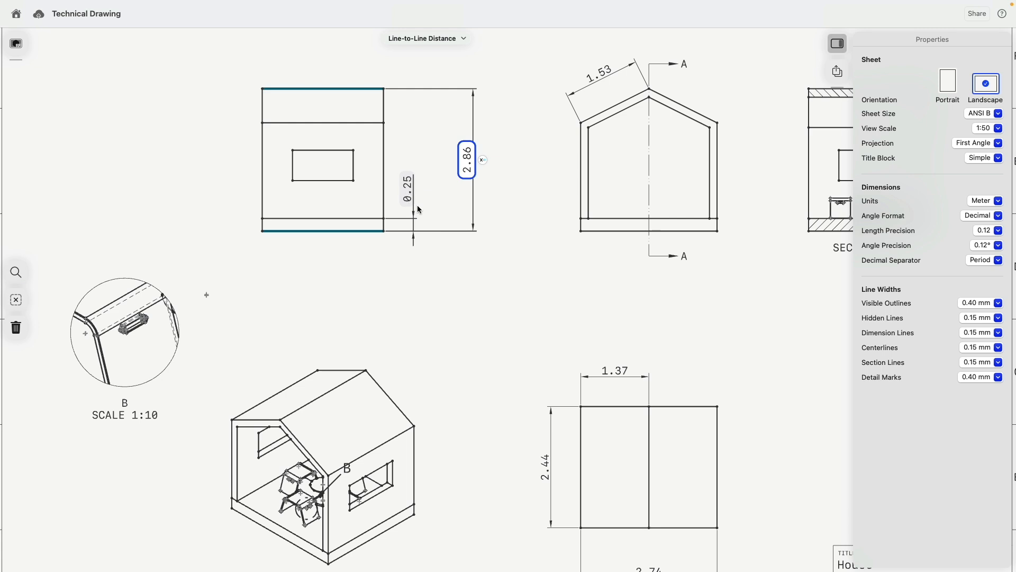
left_click(637, 296)
- Switch the House drawing's units to Inch
left_click(979, 202)
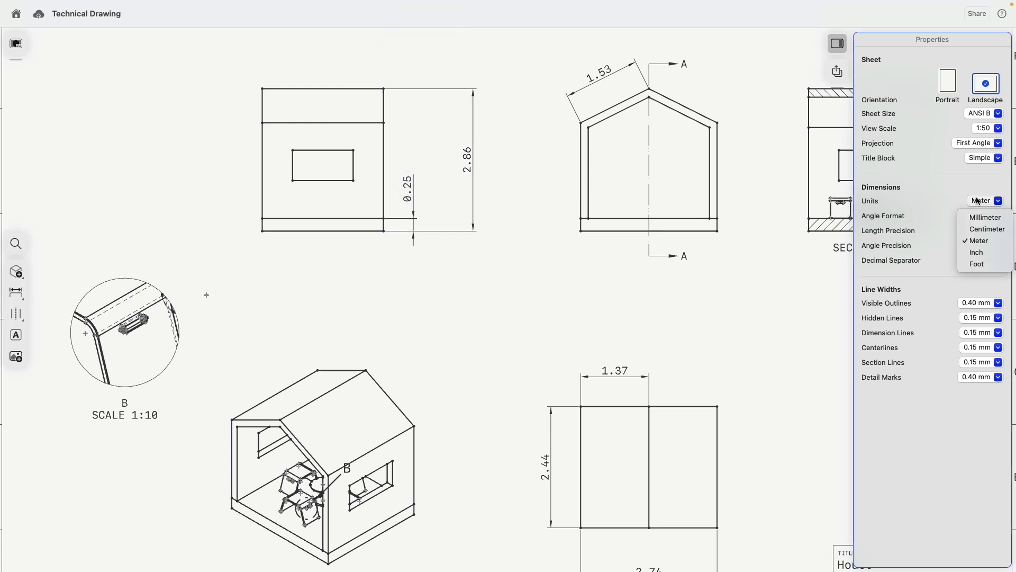
left_click(978, 253)
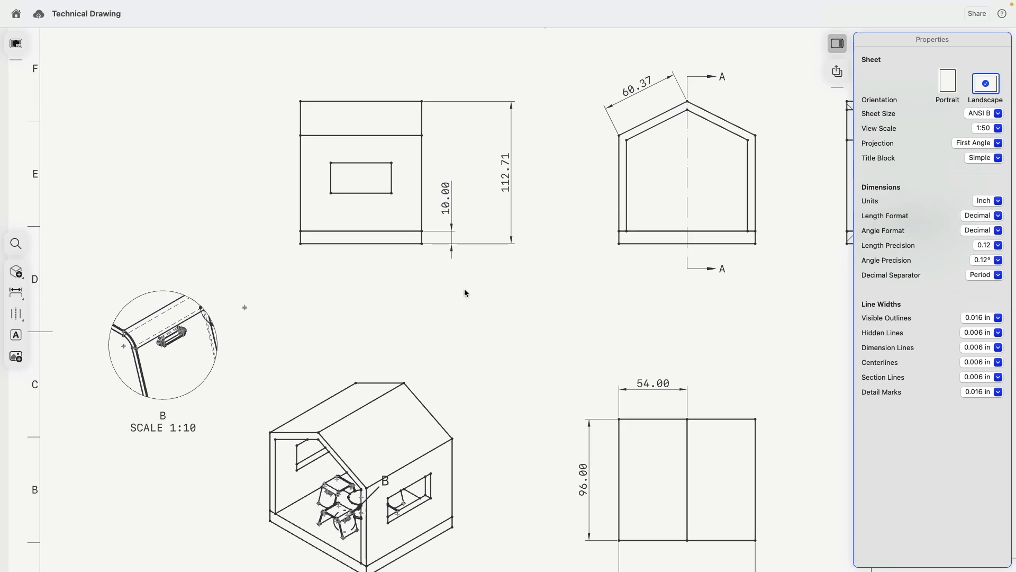
left_click(16, 44)
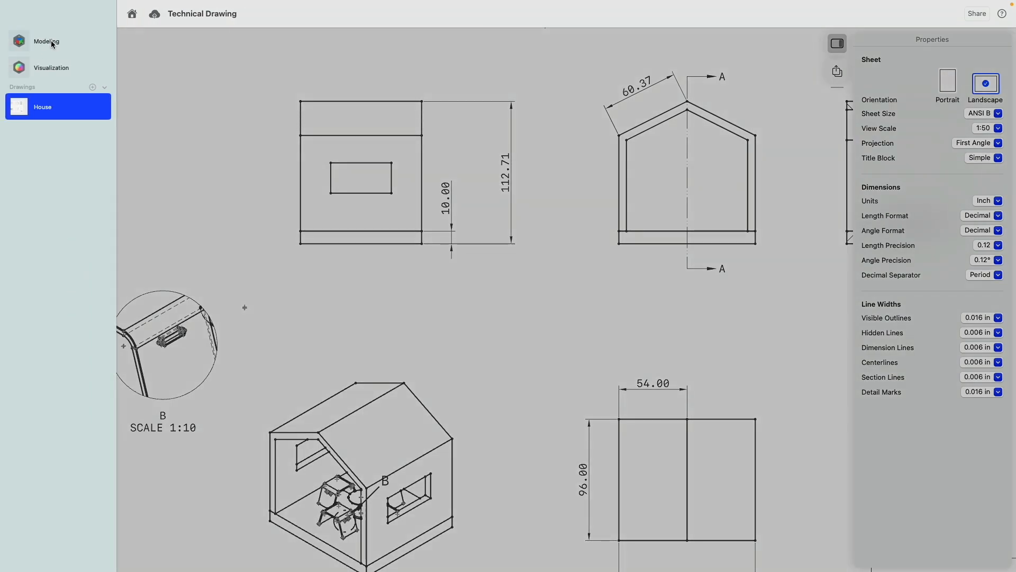
- In the model, select the floor's bottom face and reopen Face Offset 01 from history
left_click(51, 41)
right_click_drag(508, 492, 514, 453)
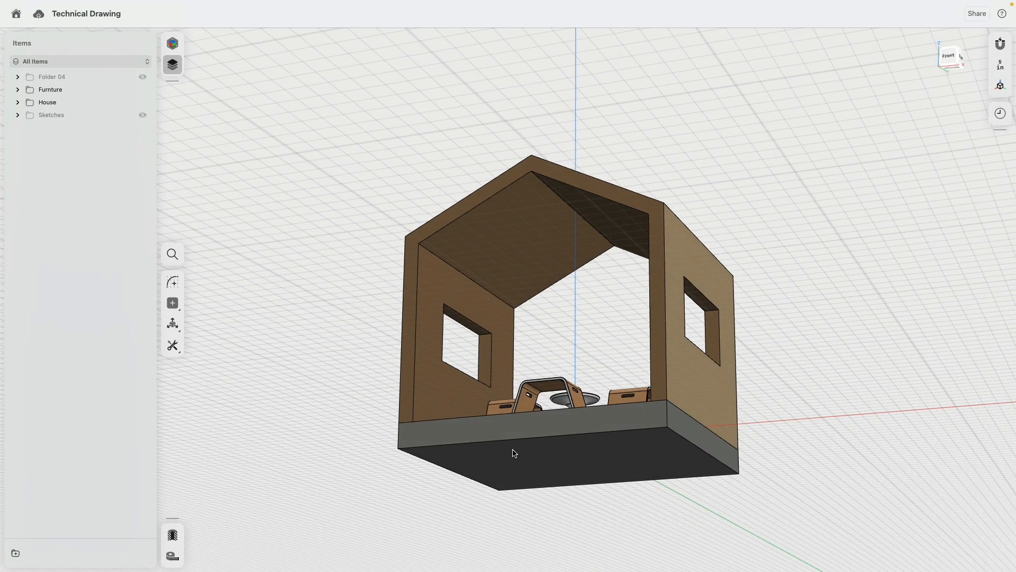
left_click(515, 454)
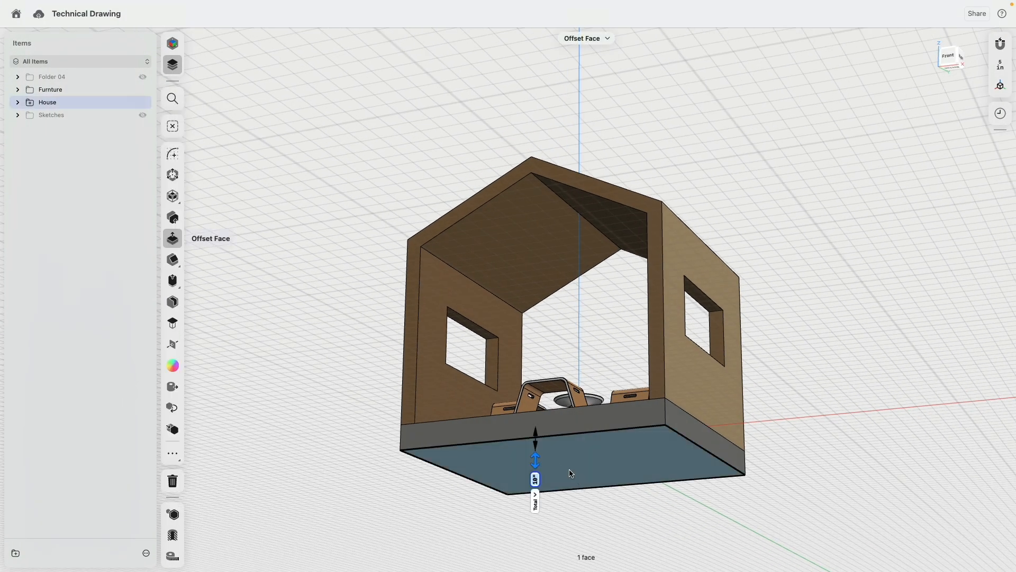
left_click(1000, 113)
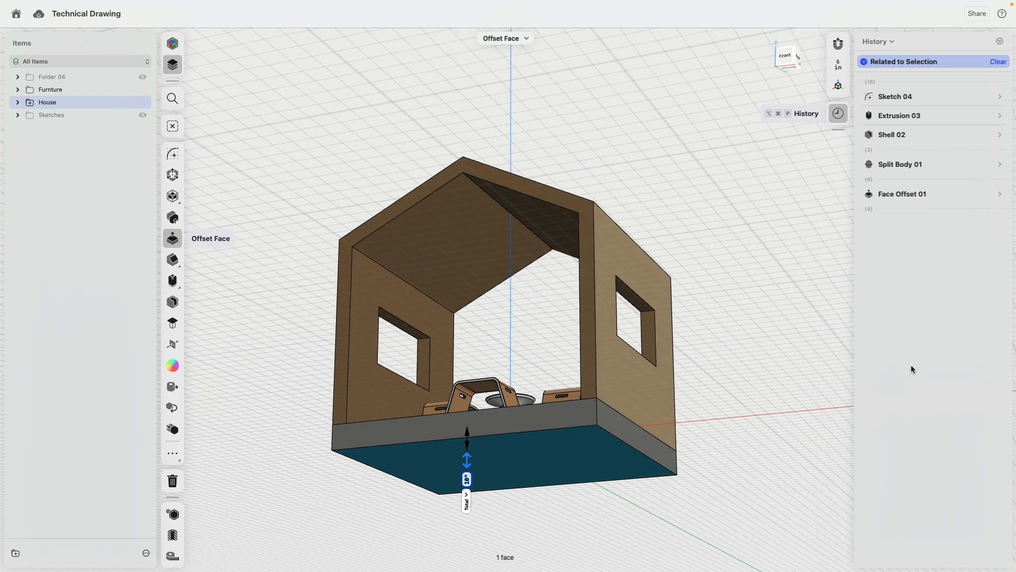
left_click(784, 272)
scroll(928, 376, "down", 5)
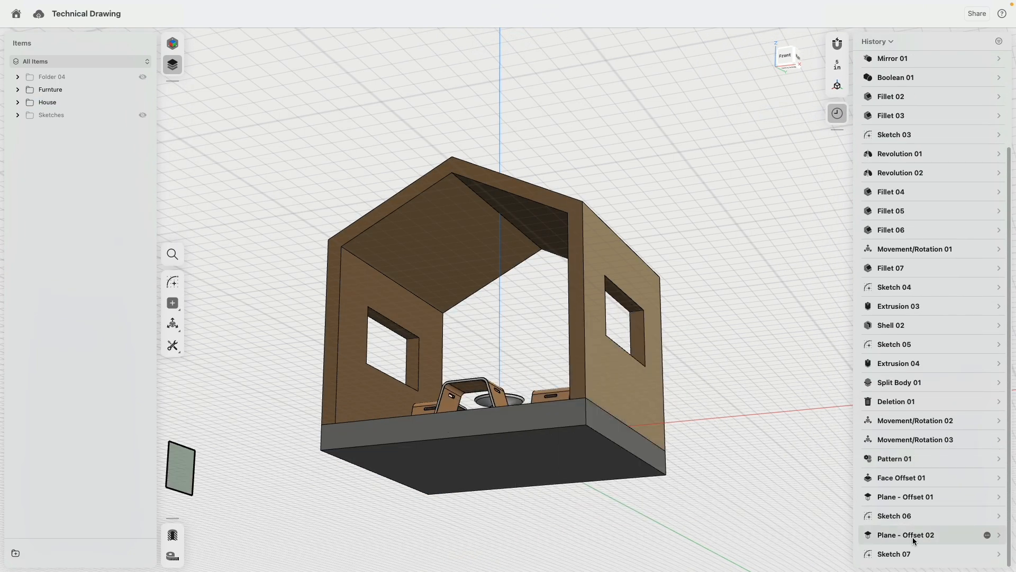
left_click(898, 480)
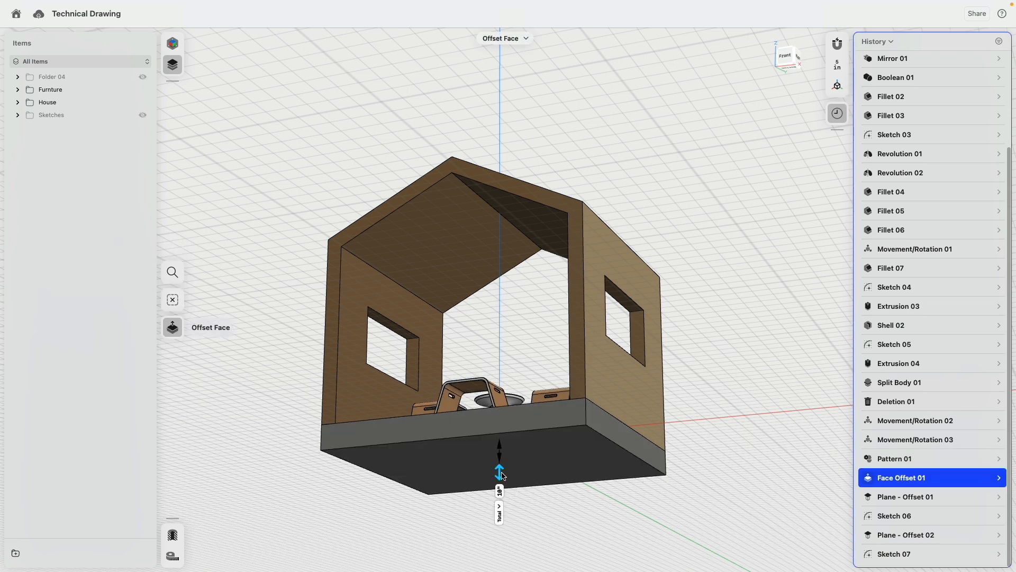
- Change the base offset to 3 and go back to the House drawing
left_click_drag(503, 476, 502, 462)
left_click(502, 492)
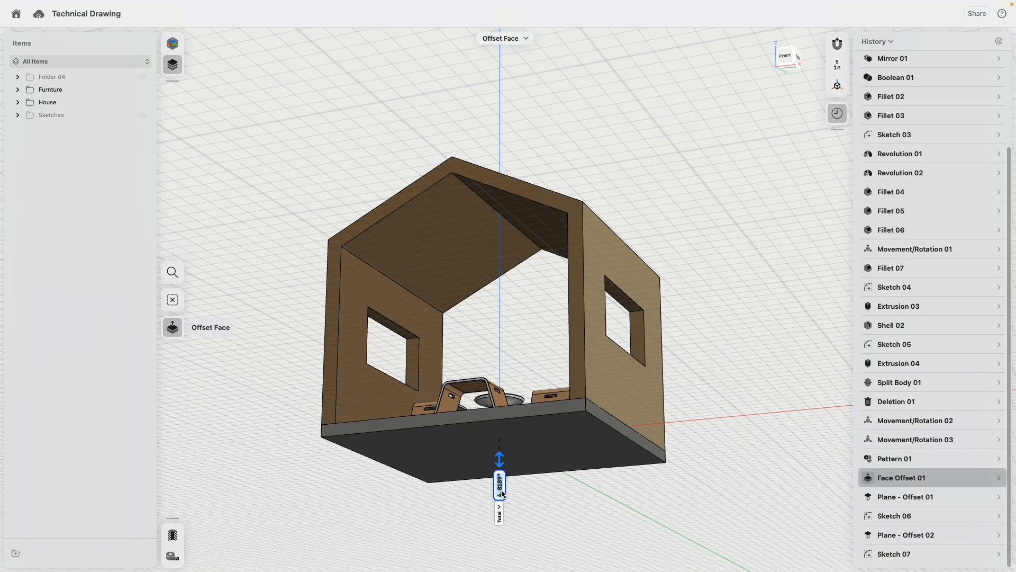
left_click(511, 500)
key("Return")
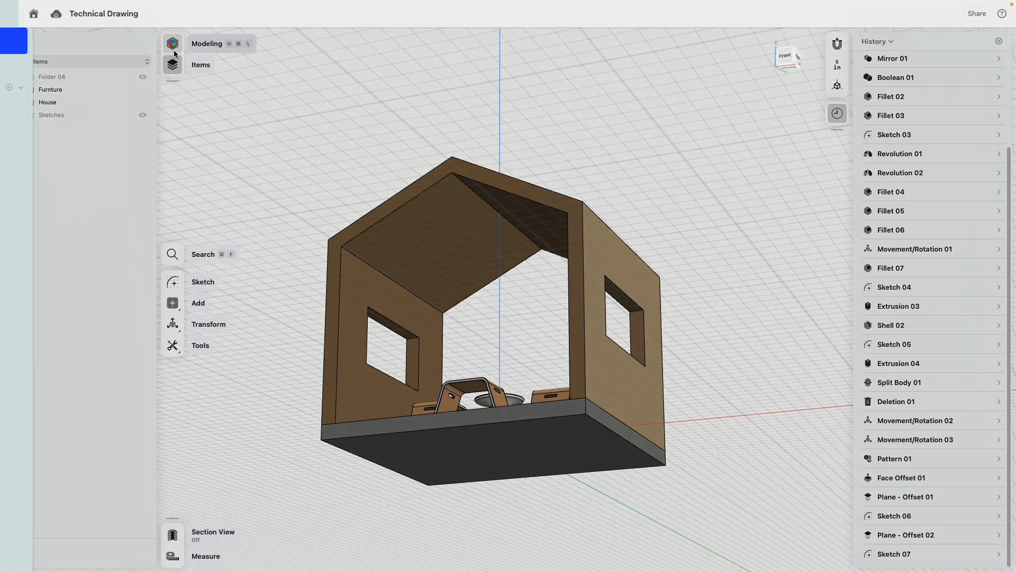
left_click(173, 50)
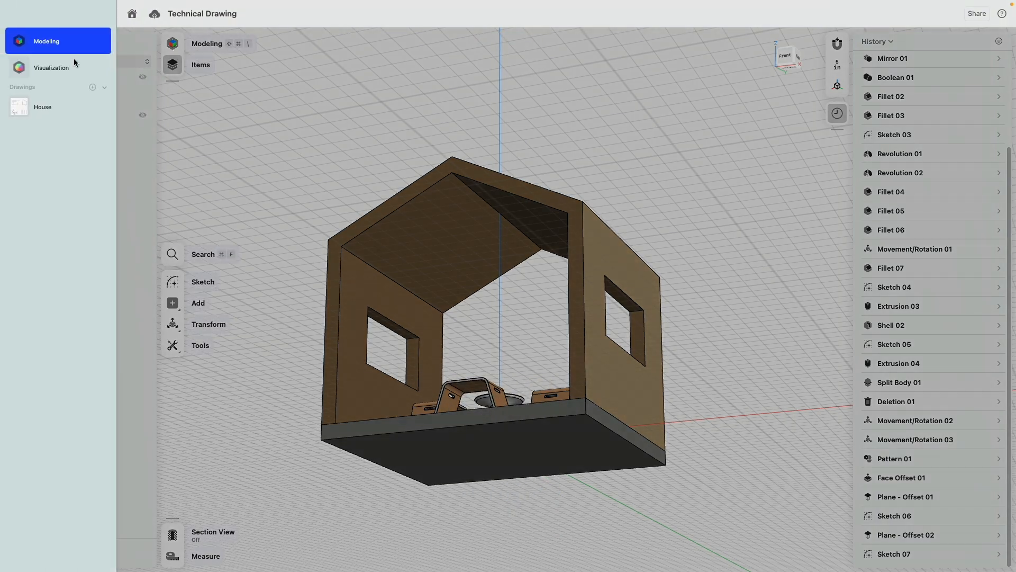
left_click(62, 106)
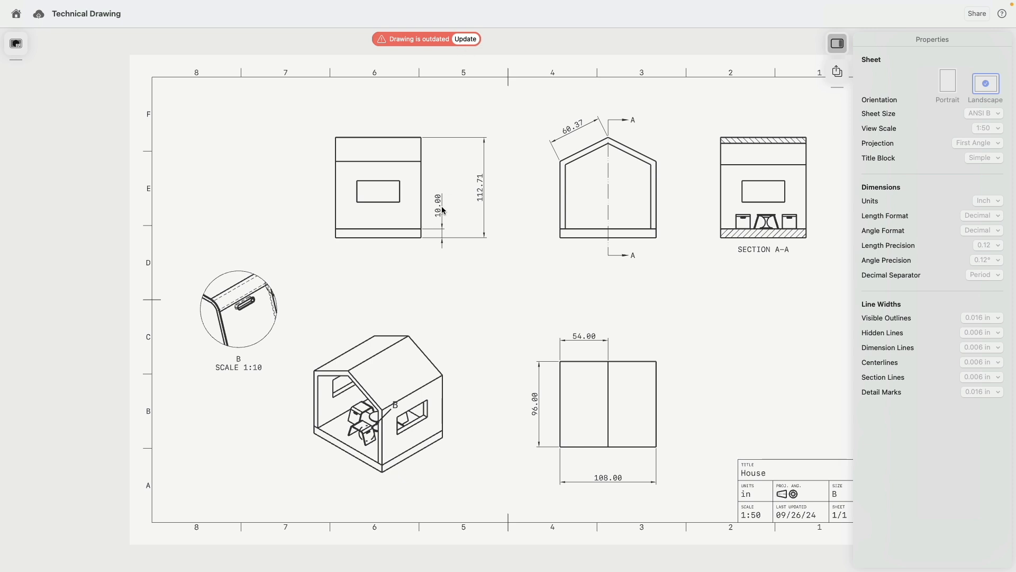
- Update the outdated drawing and move Section A-A's furniture down onto the floor line
left_click(466, 39)
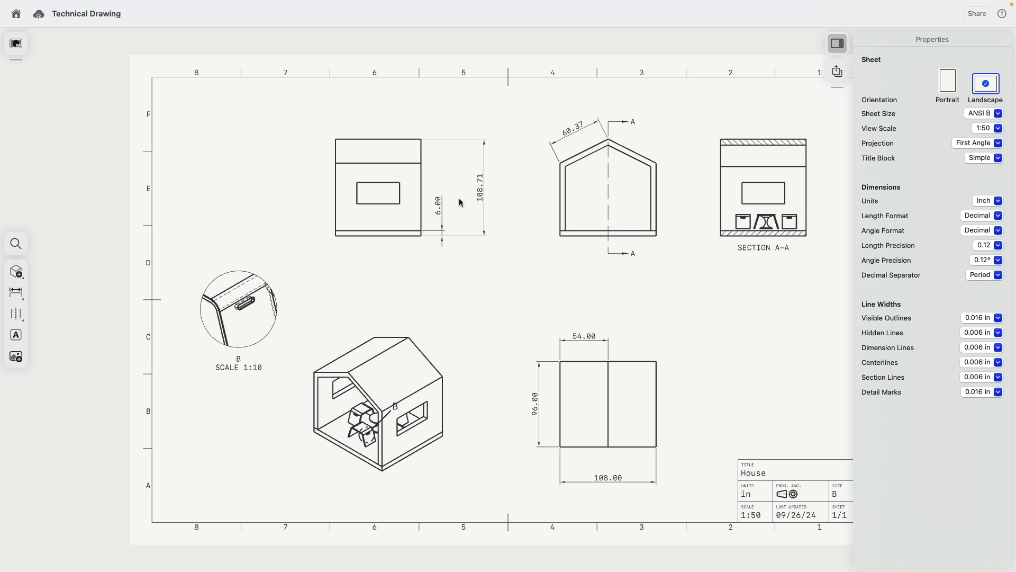
scroll(803, 256, "up", 5)
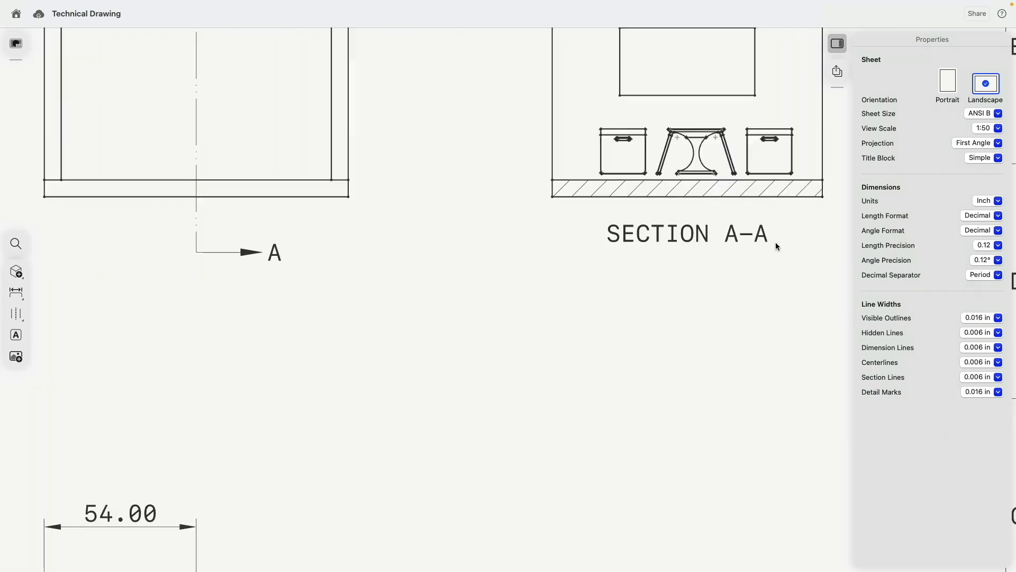
double_click(703, 169)
scroll(703, 167, "up", 5)
left_click_drag(684, 110, 685, 125)
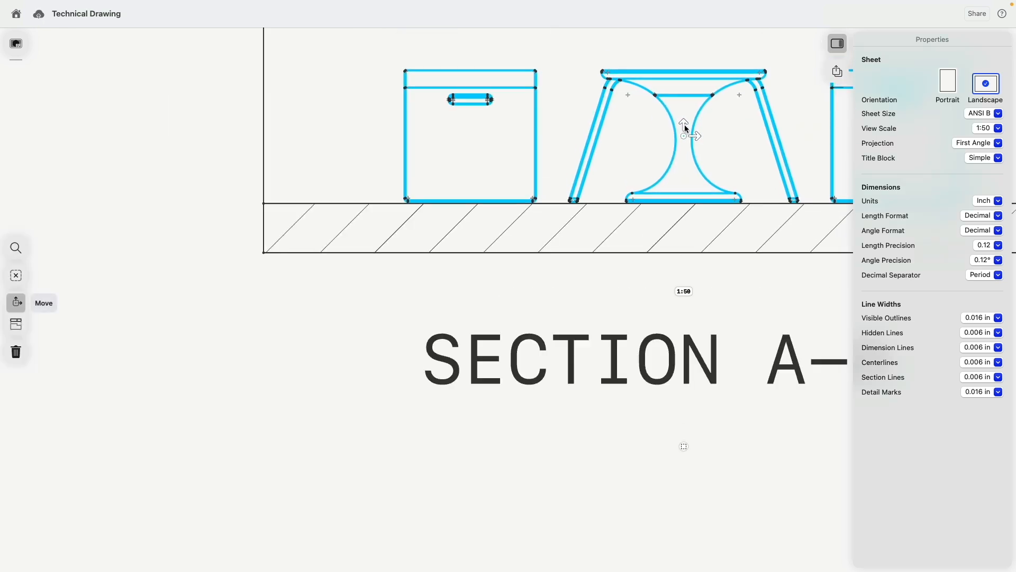
left_click(357, 375)
- Bring the whole sheet into centre view and open the drawings list
scroll(364, 372, "down", 10)
scroll(393, 355, "down", 5)
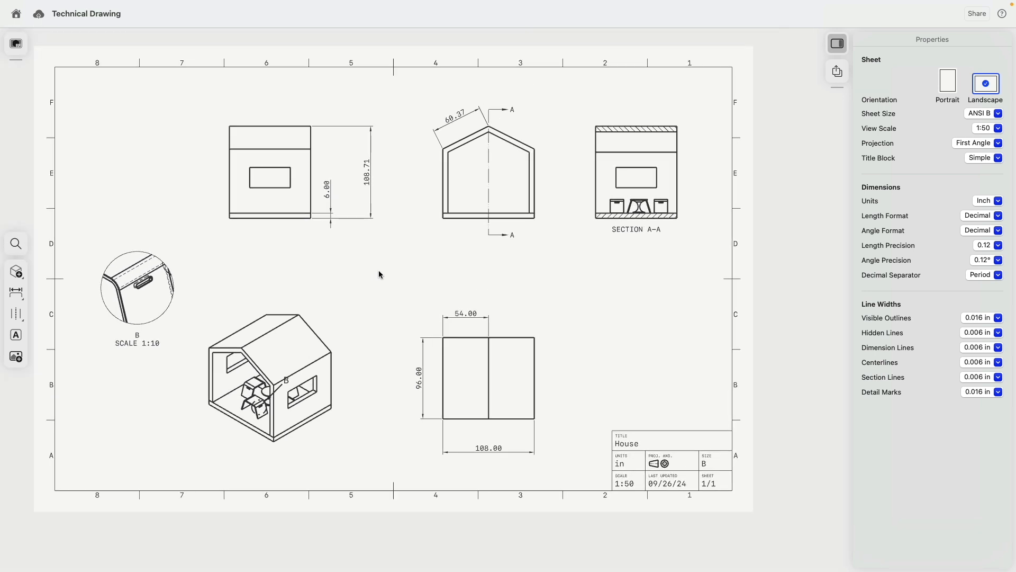
mouse_move(378, 271)
middle_mouse_down()
mouse_move(459, 264)
mouse_move(449, 266)
middle_mouse_up()
scroll(449, 266, "down", 2)
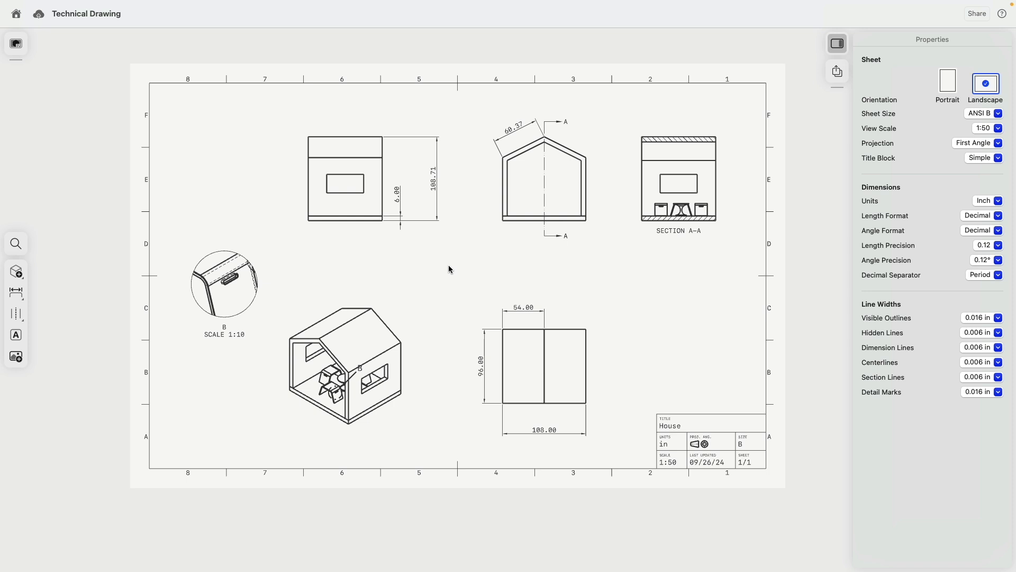
left_click(16, 43)
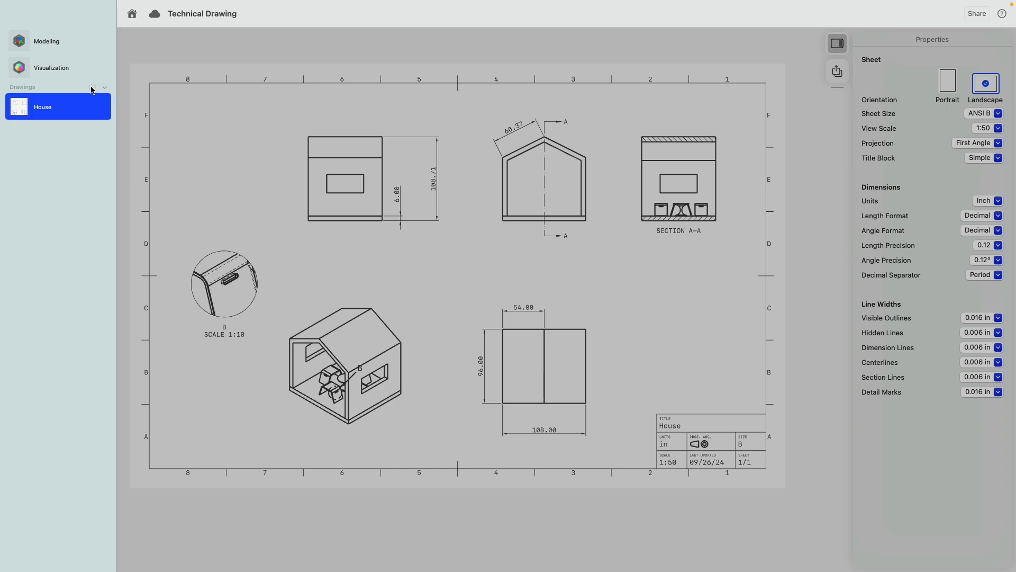
- Create a new drawing with the front bench as its subject
left_click(92, 87)
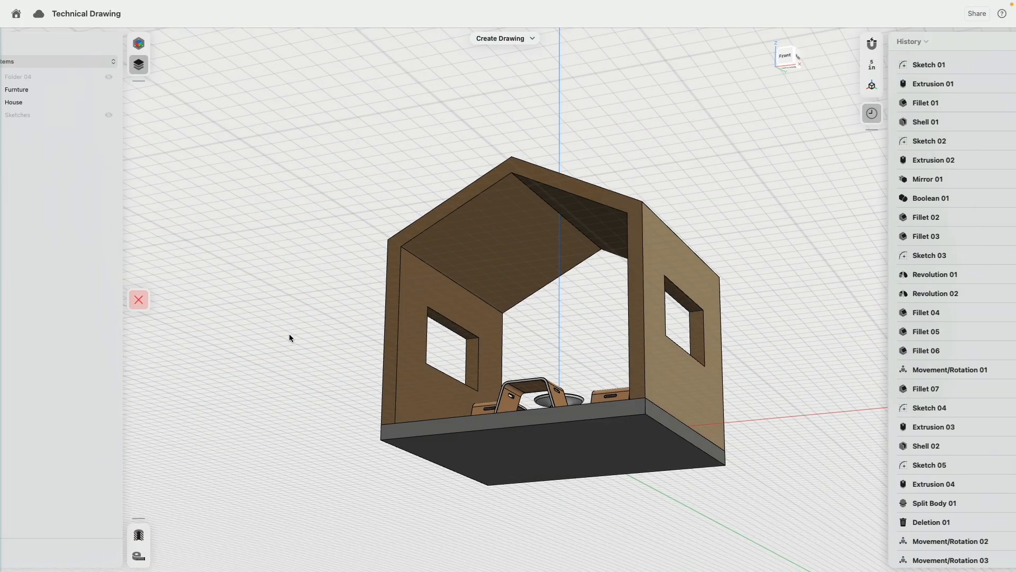
mouse_move(347, 281)
right_mouse_down()
mouse_move(361, 342)
mouse_move(498, 393)
right_mouse_up()
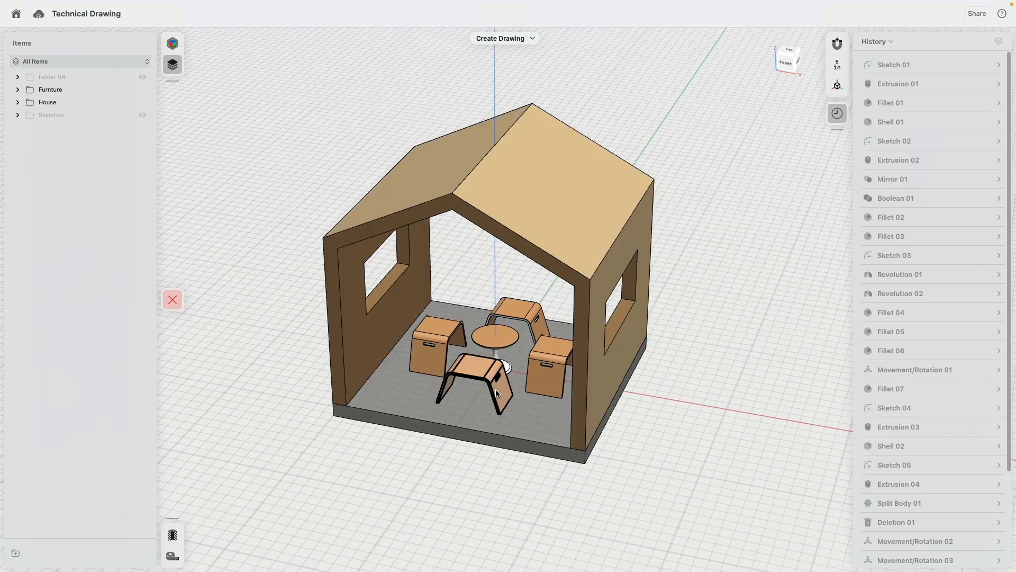
left_click(468, 368)
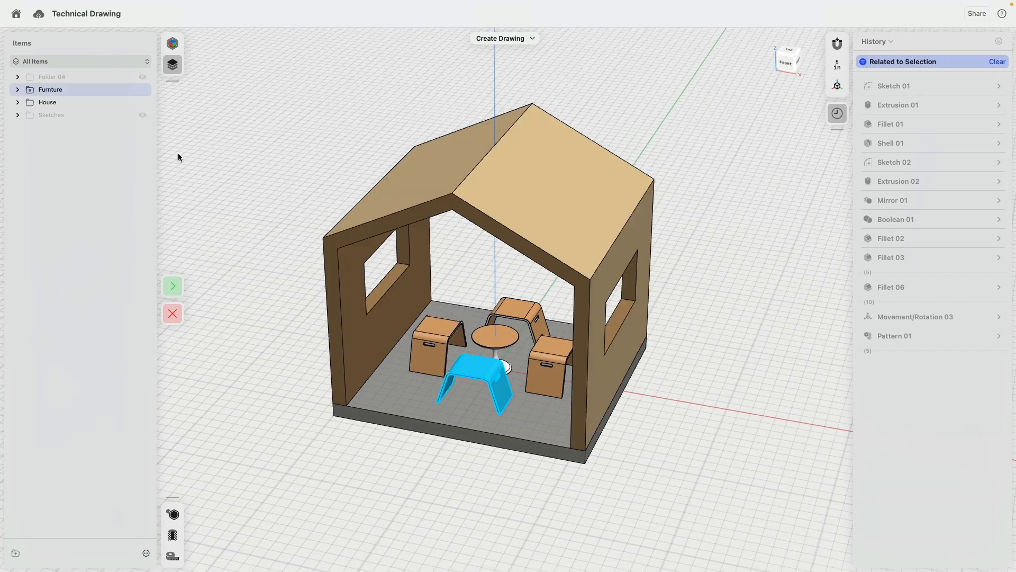
left_click(172, 289)
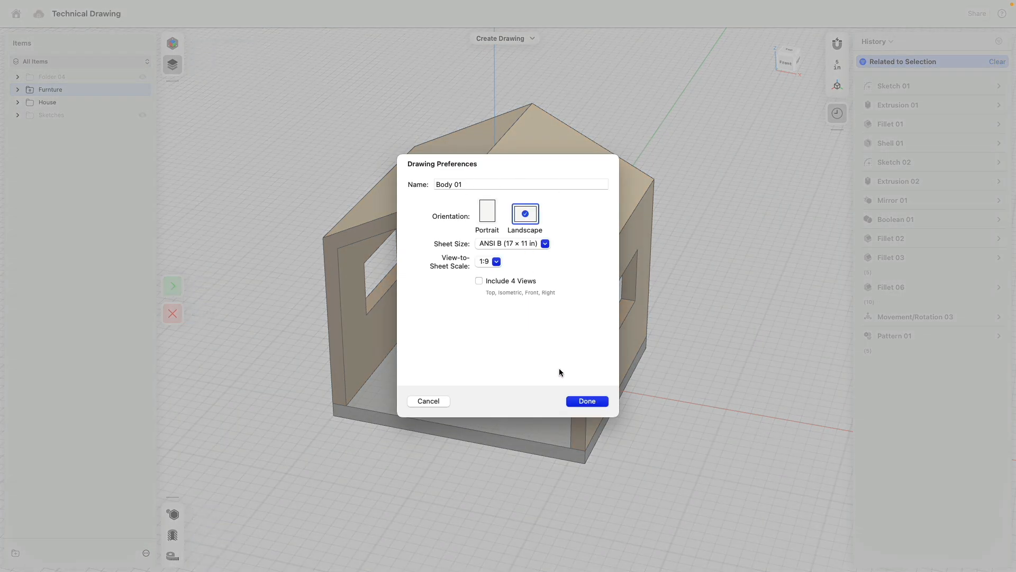
left_click(589, 402)
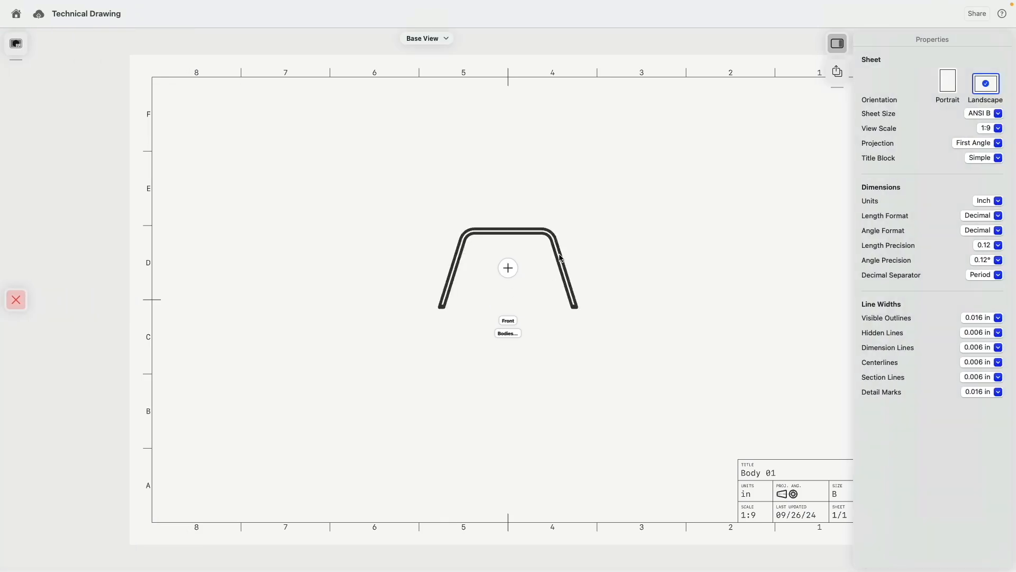
- Set the view scale to 1:8 and place the bench's front view on the sheet
left_click(986, 128)
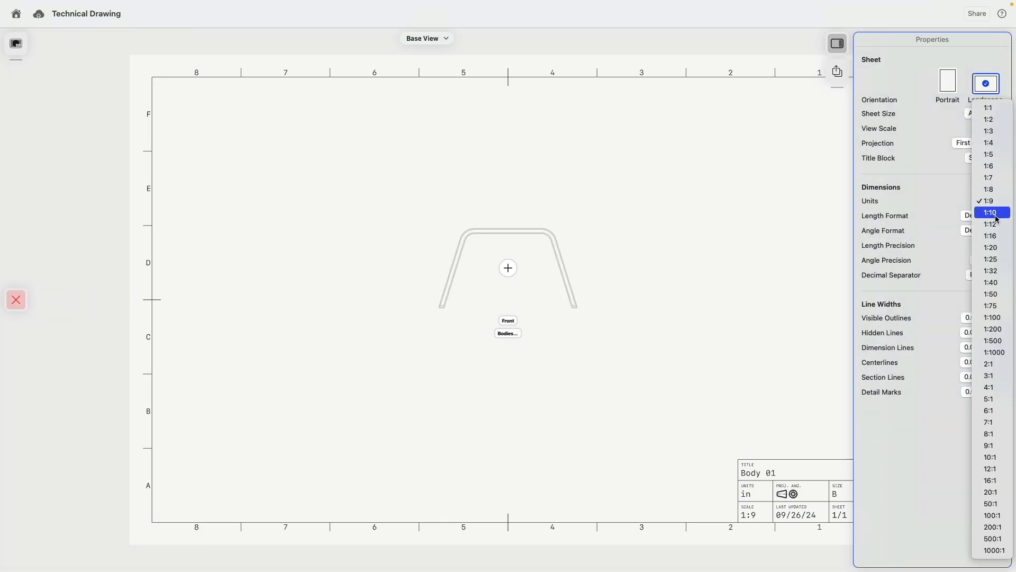
left_click(991, 213)
left_click(986, 128)
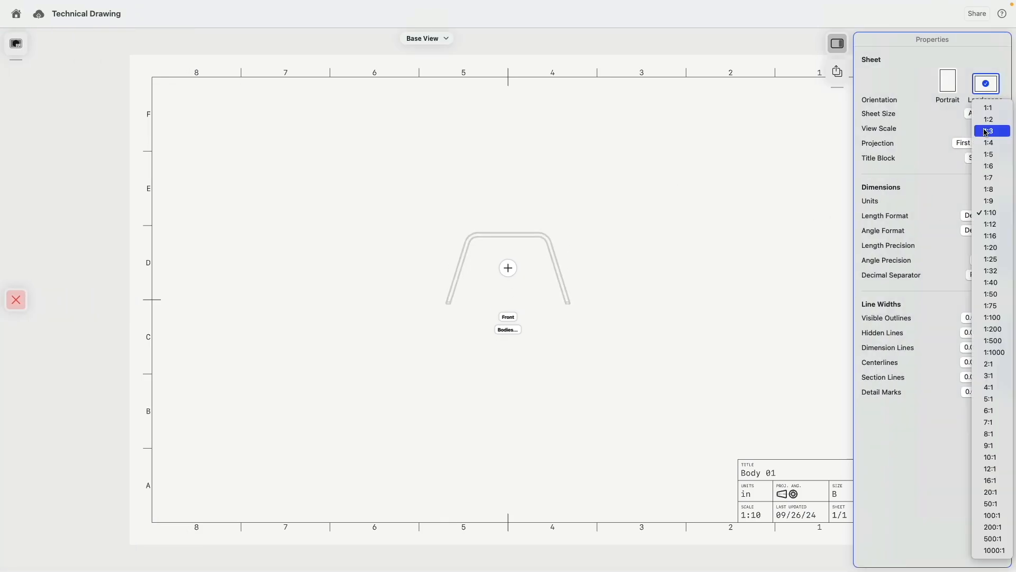
left_click(993, 189)
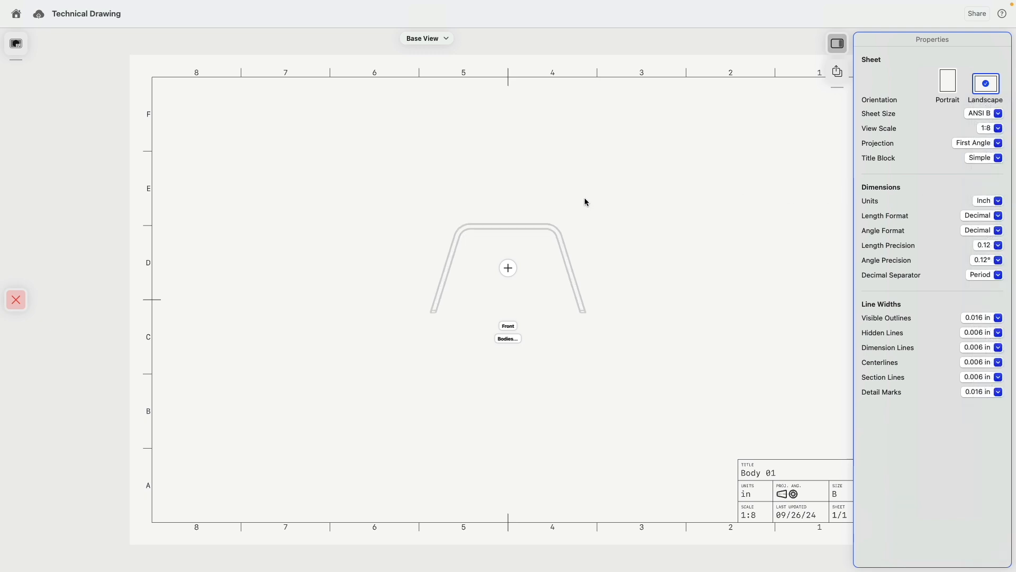
left_click(509, 270)
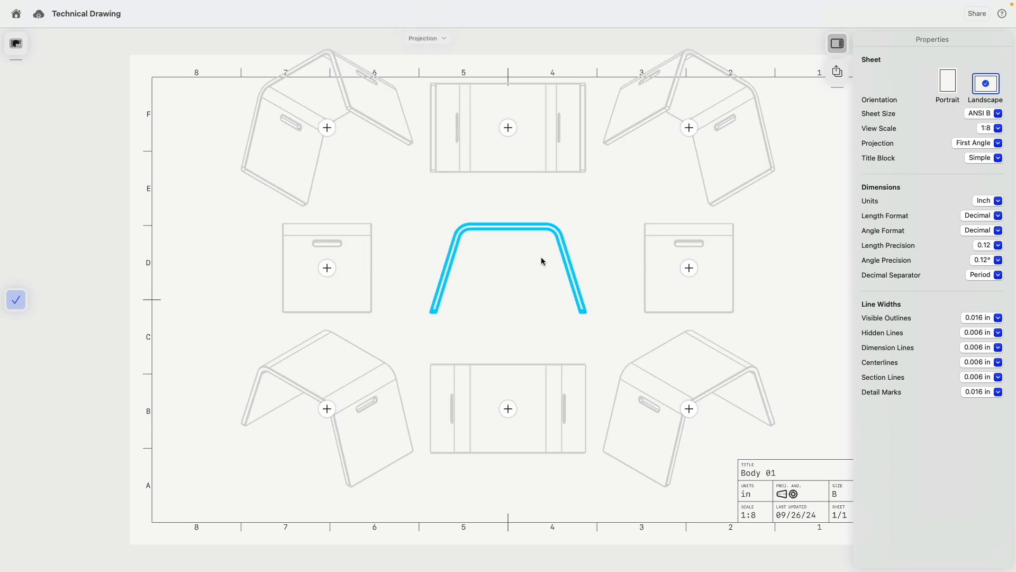
left_click(16, 300)
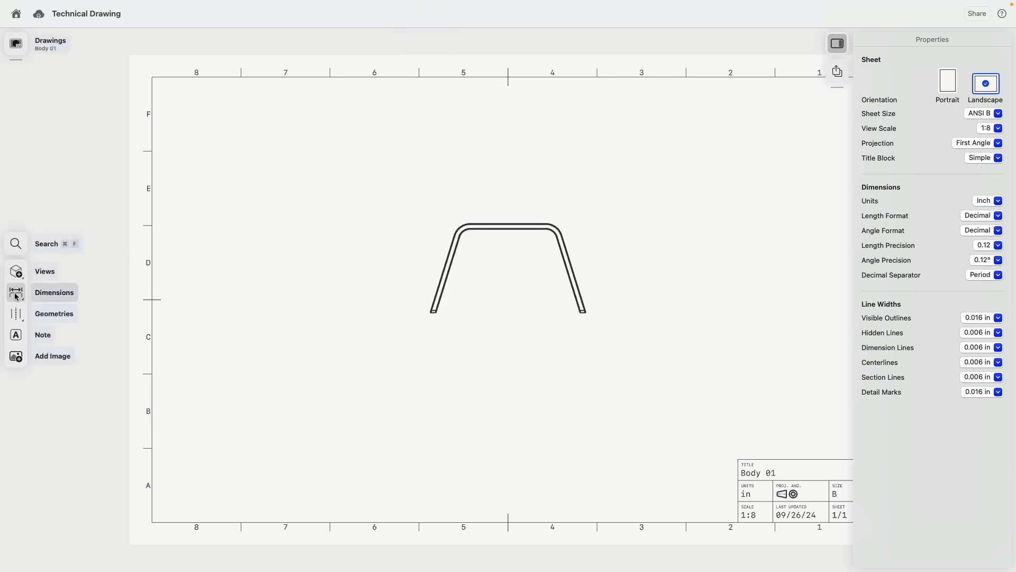
- Cut Section A-A through the bench top and place it left of the front view
left_click(16, 271)
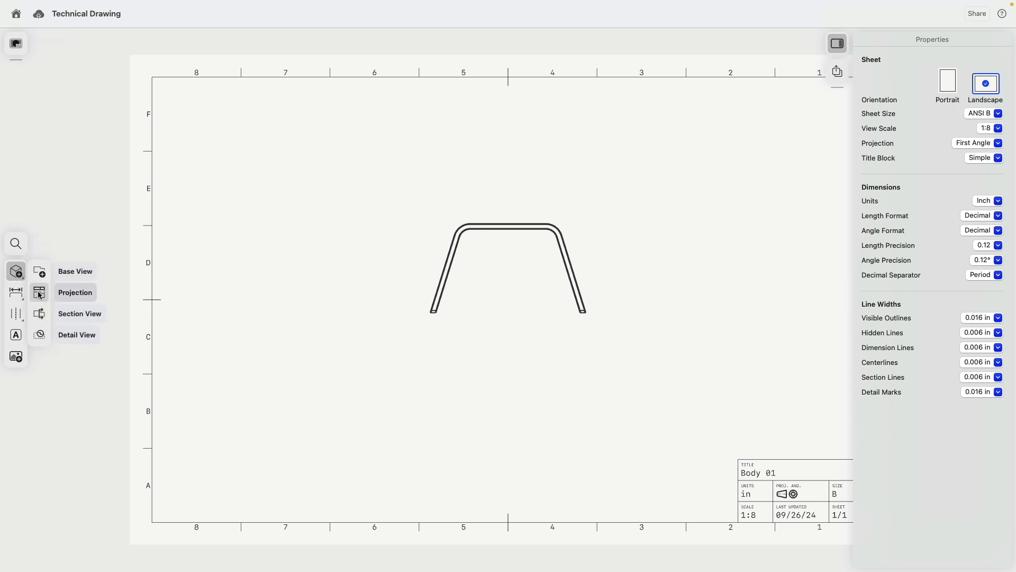
left_click(80, 314)
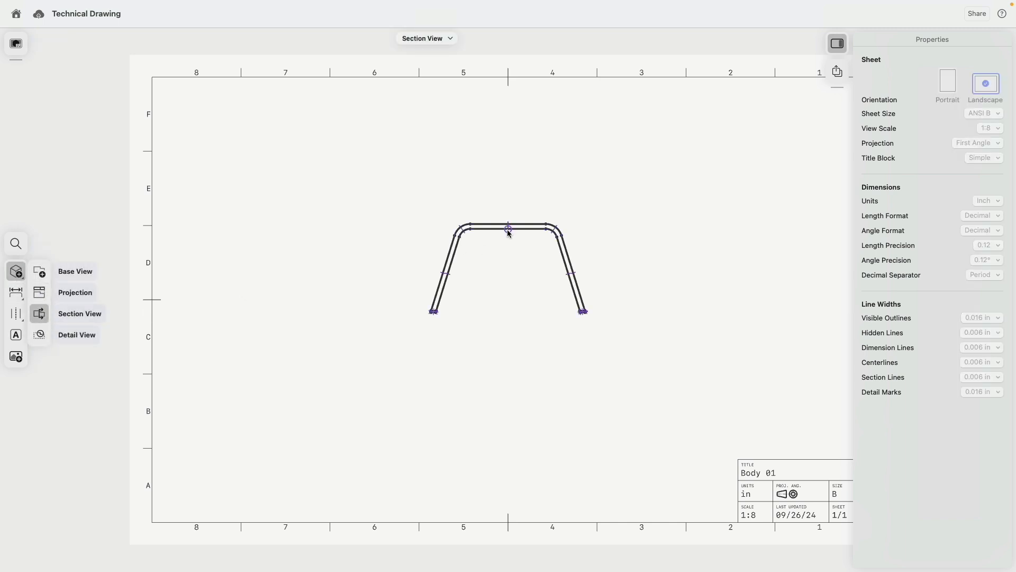
left_click(509, 324)
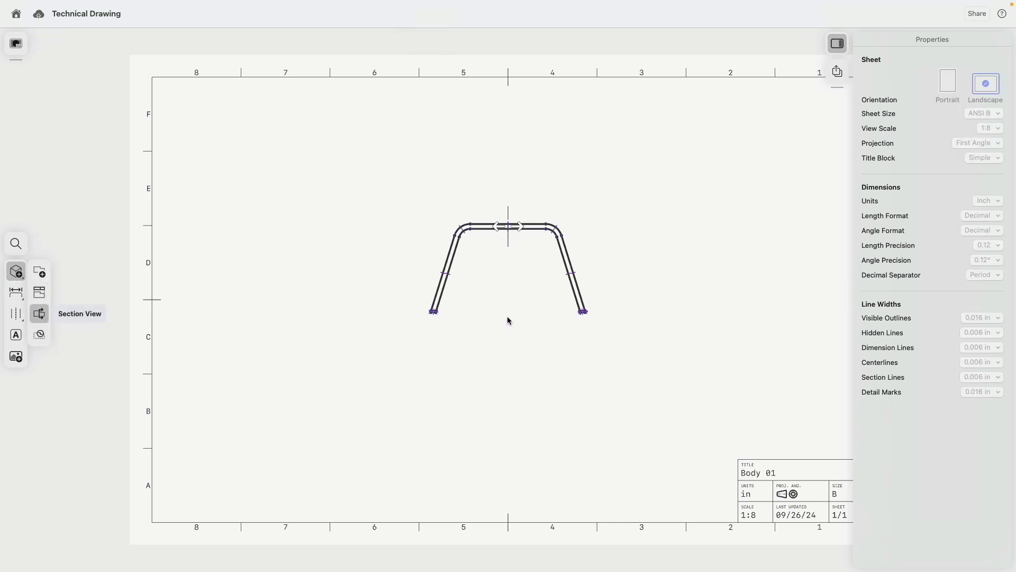
left_click(315, 234)
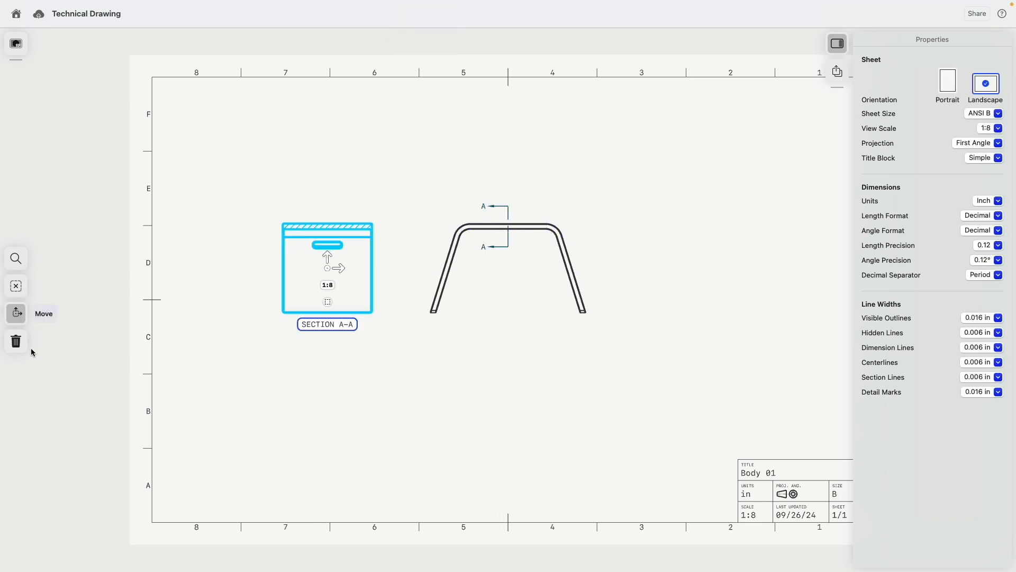
left_click(201, 314)
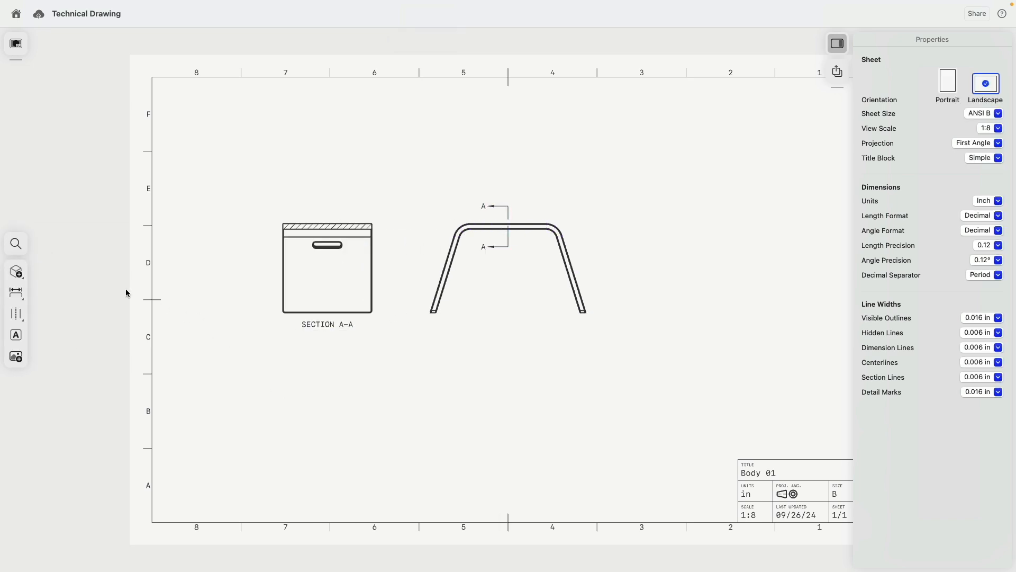
- Cancel a second section view and clear the front view's selection
left_click(18, 273)
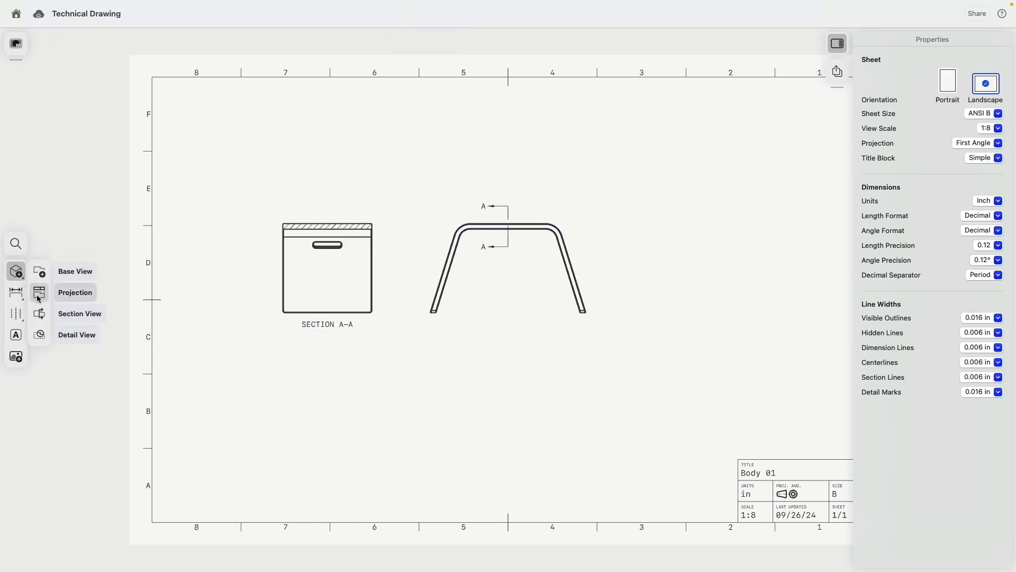
left_click(40, 313)
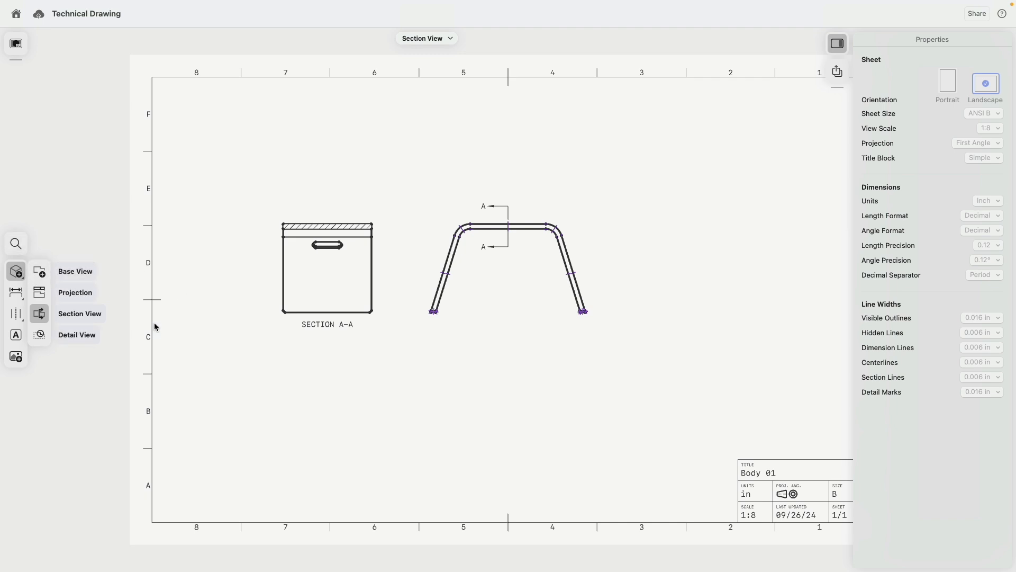
key("Escape")
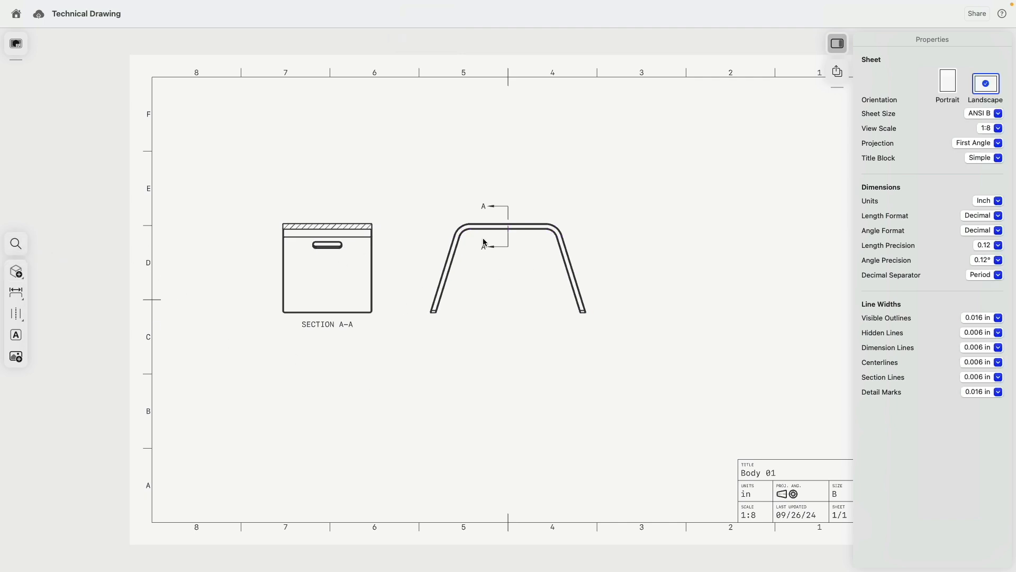
left_click(488, 228)
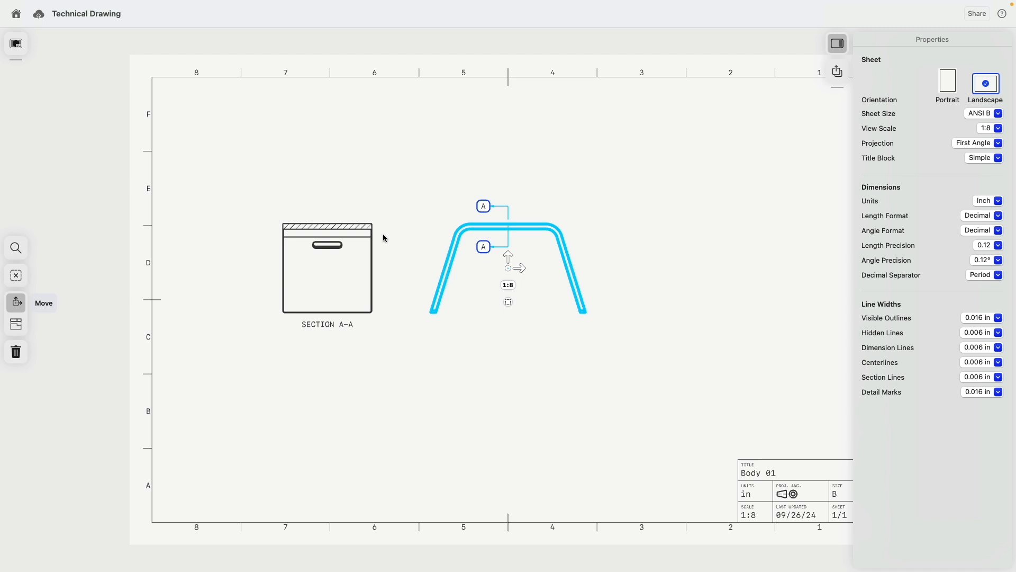
left_click(222, 380)
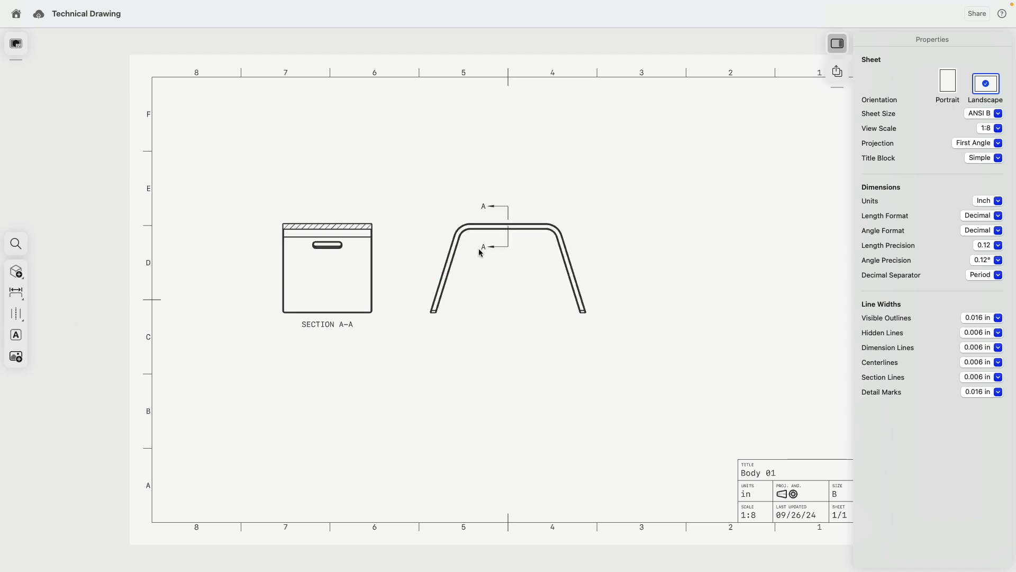
left_click(445, 276)
left_click(177, 271)
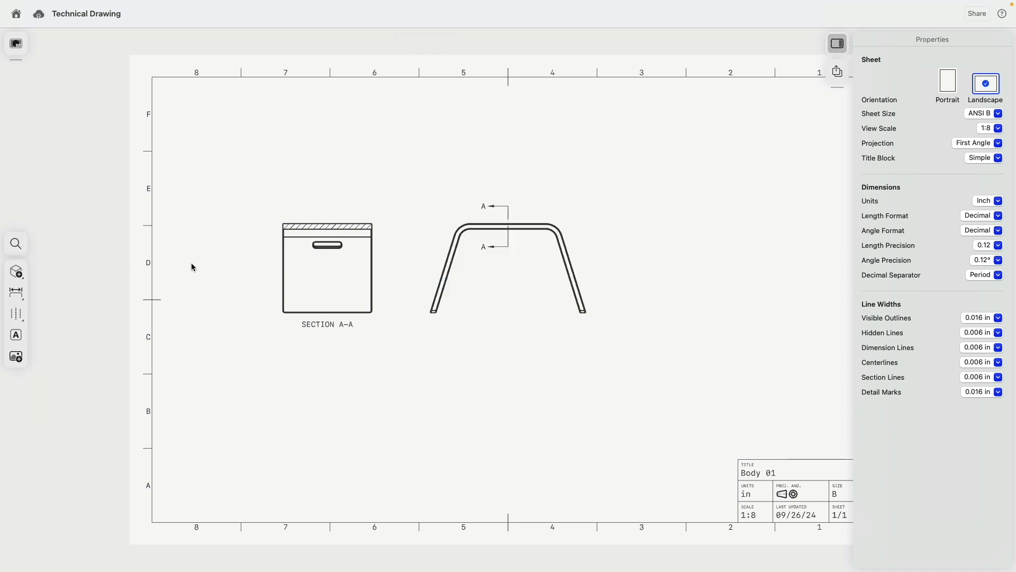
- Project a bottom view below the bench's front view
left_click(16, 271)
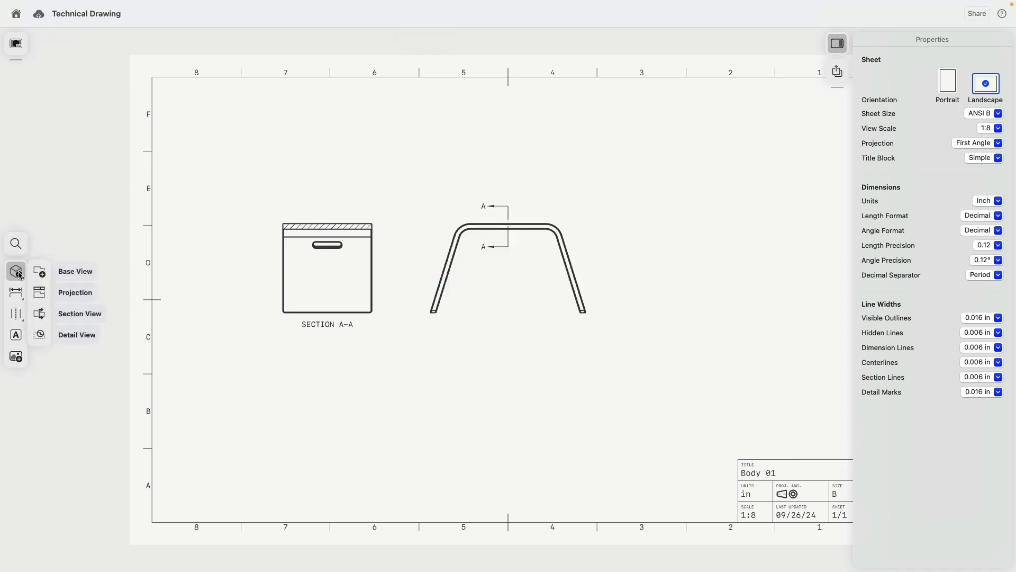
left_click(40, 294)
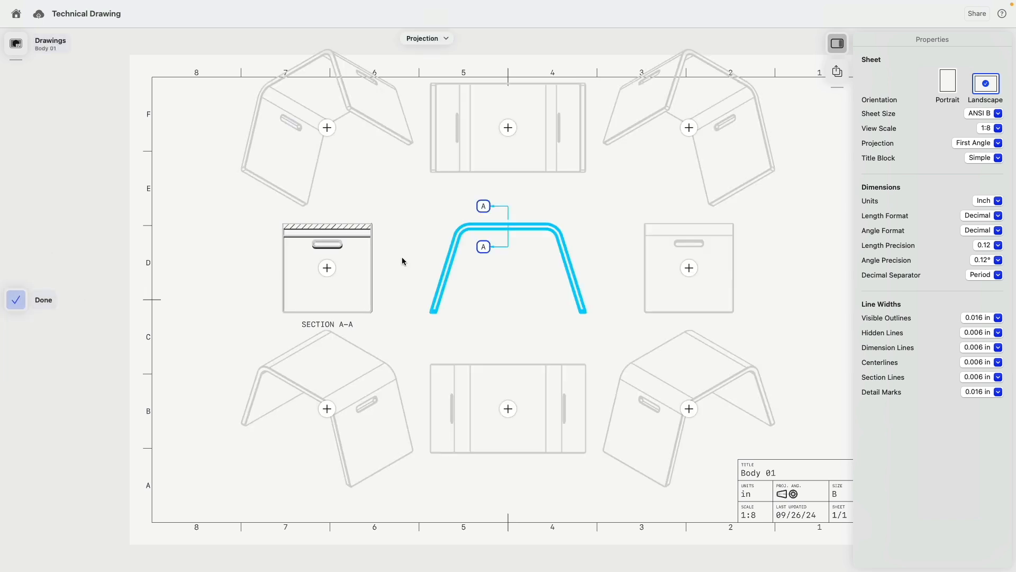
left_click(508, 408)
left_click(16, 299)
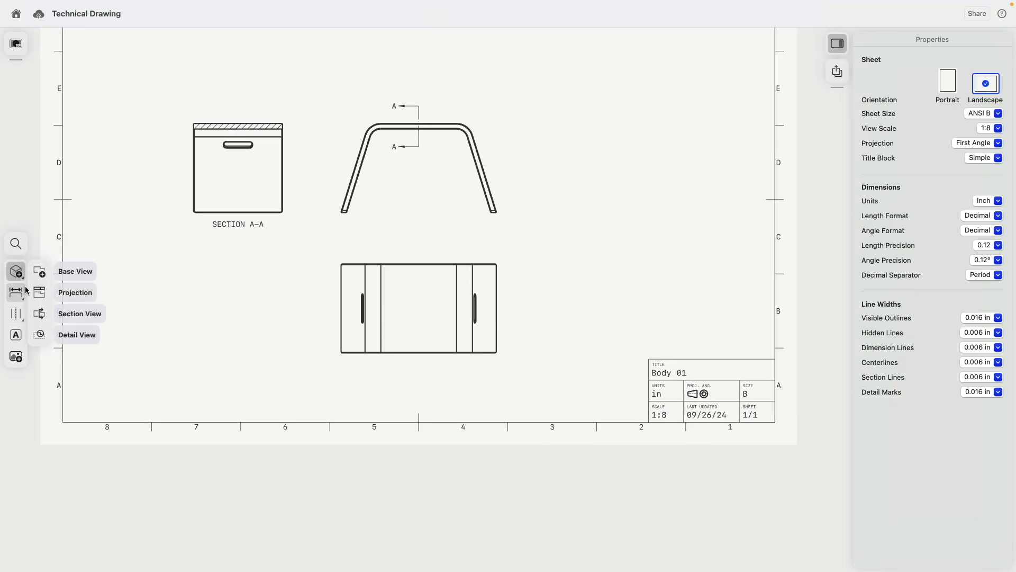
- Draw a first section across the bottom view, then delete the misplaced Section B-B
left_click(39, 314)
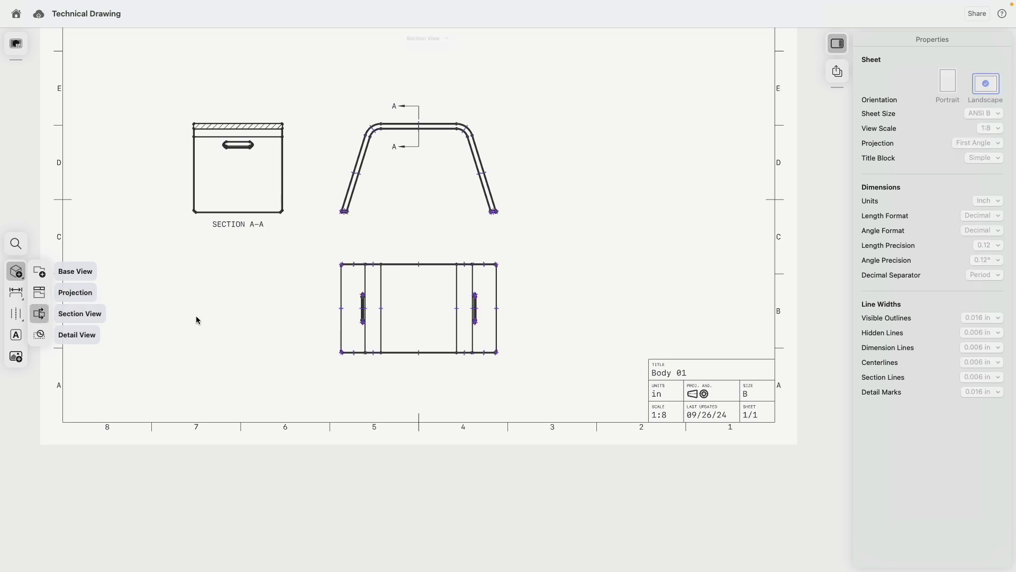
left_click(497, 309)
left_click_drag(422, 305, 419, 392)
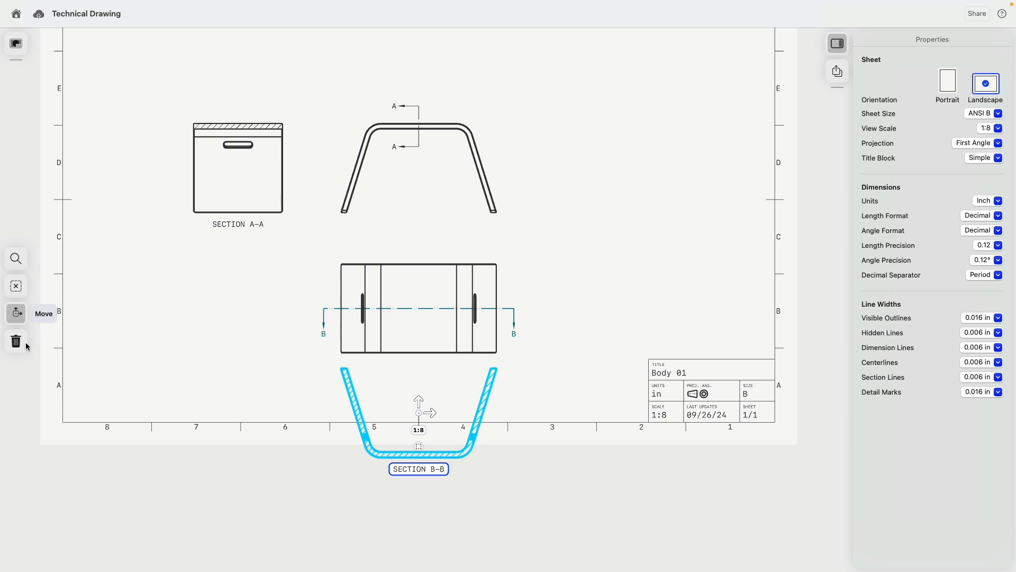
left_click(15, 342)
- Recreate Section B-B between the bottom view's side midpoints and place it below
mouse_move(22, 270)
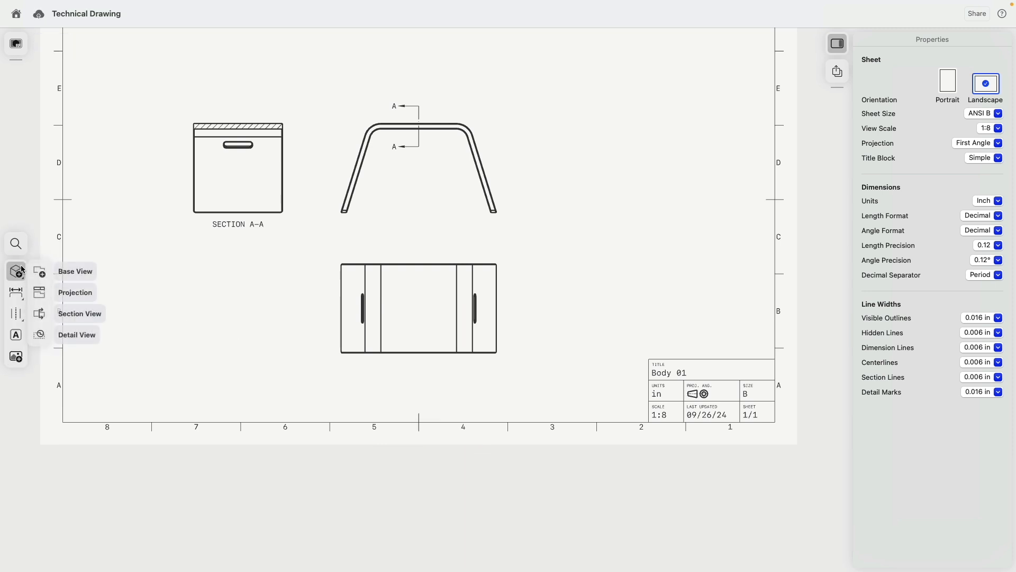
left_click(39, 313)
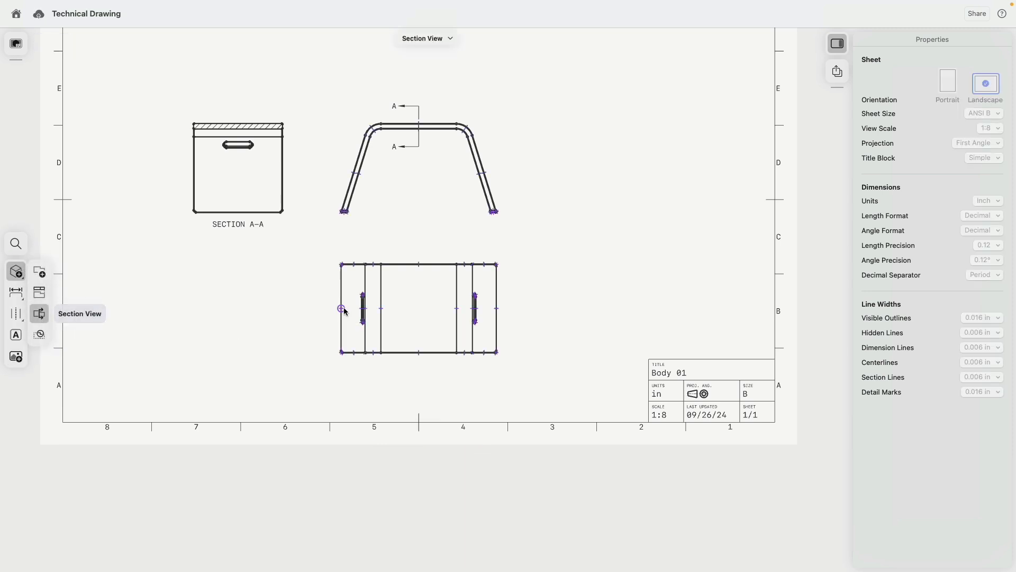
left_click(341, 309)
left_click(497, 308)
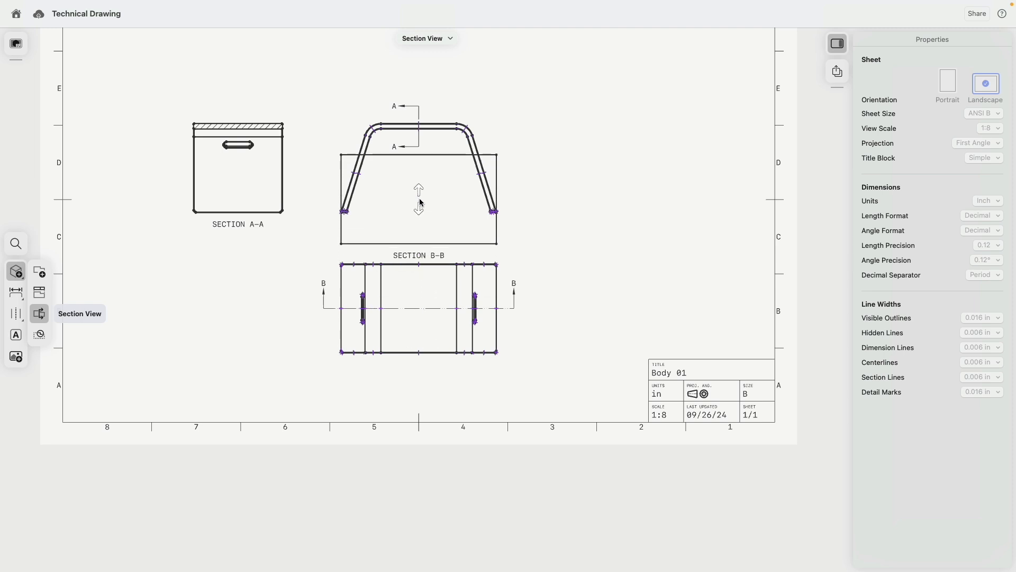
left_click(421, 203)
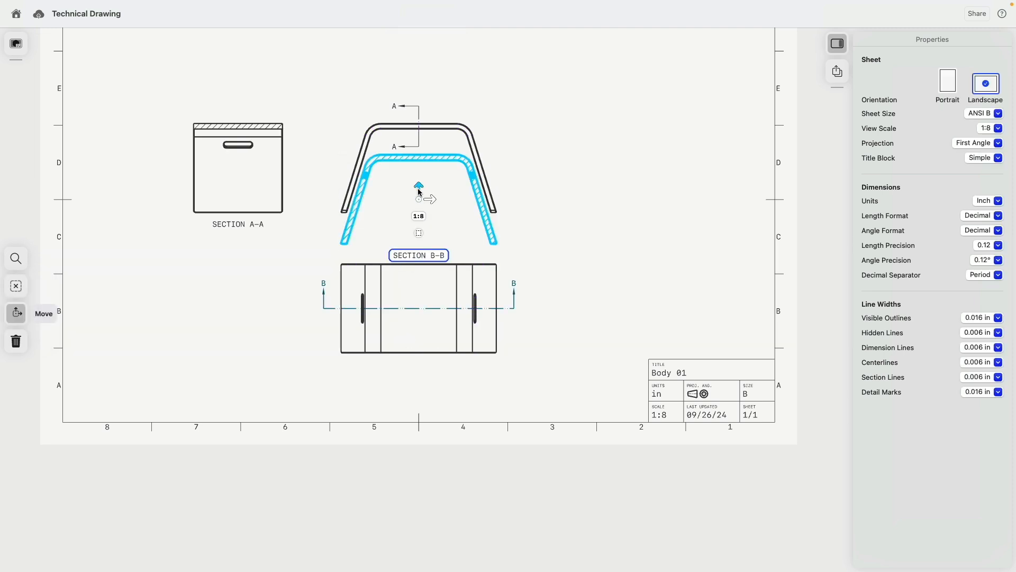
left_click(545, 355)
scroll(545, 353, "down", 3)
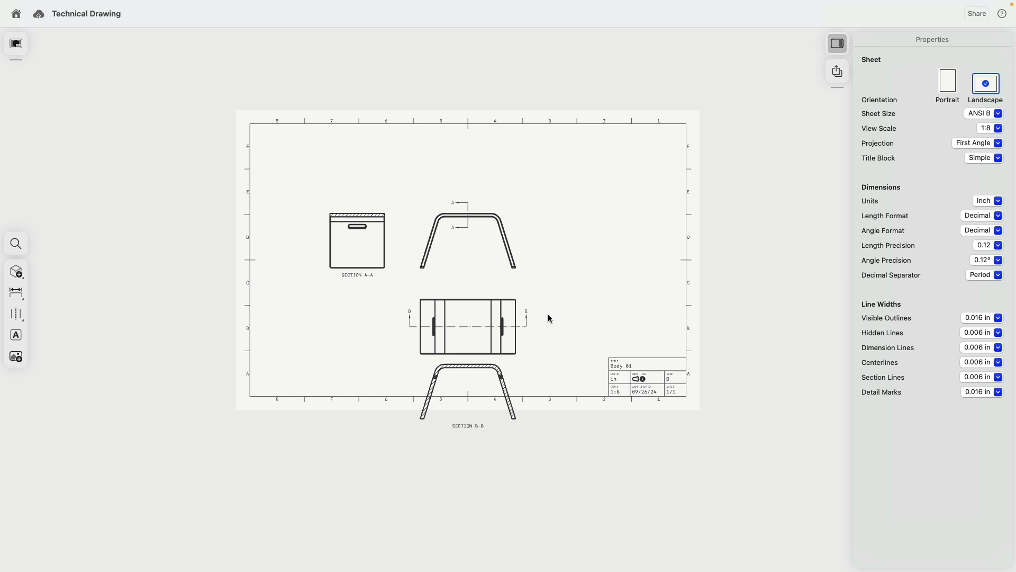
- Move the front view with Section A-A, the bottom view and Section B-B upward
double_click(473, 216)
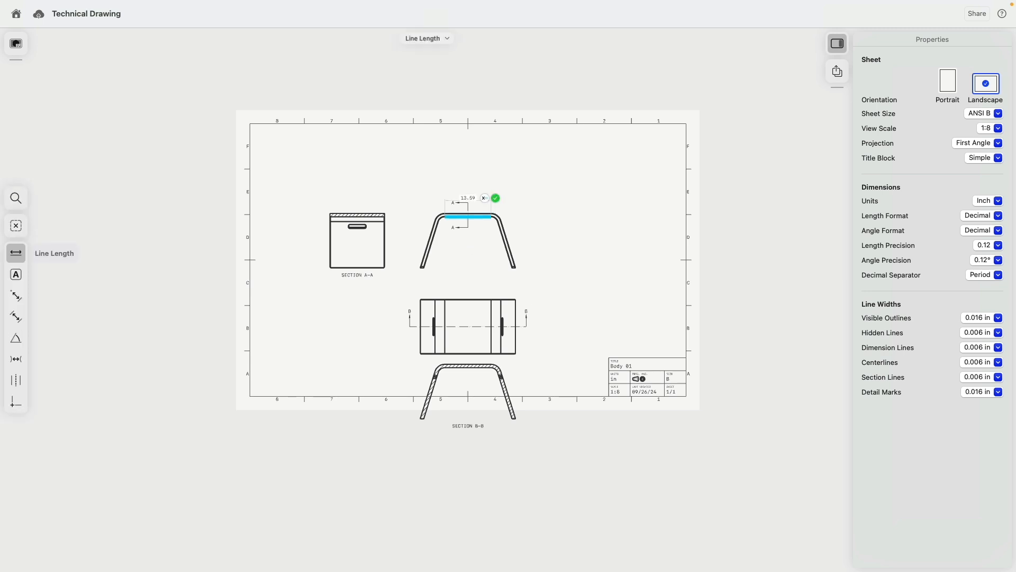
left_click_drag(467, 224, 464, 168)
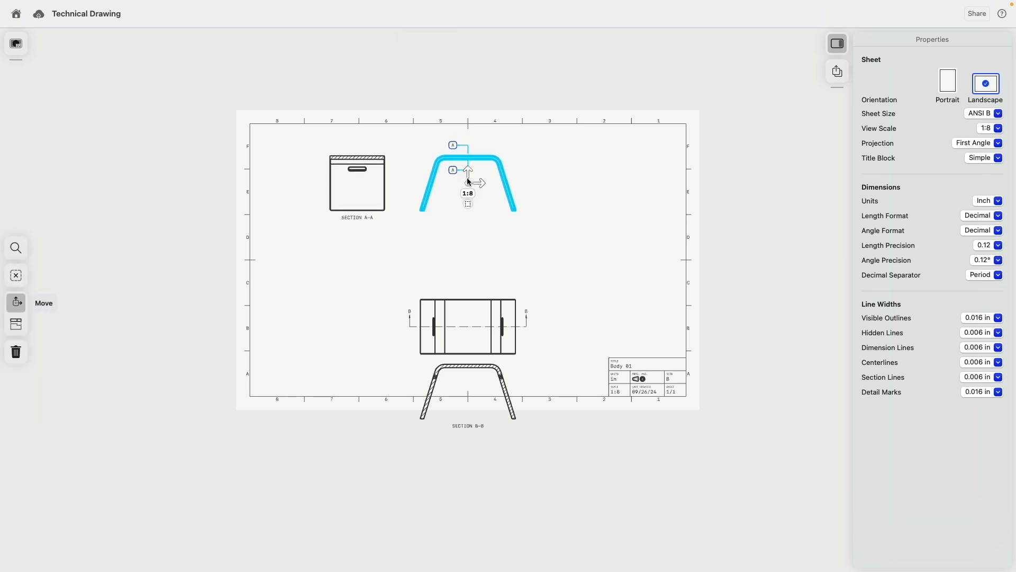
left_click(473, 298)
left_click_drag(469, 316, 468, 255)
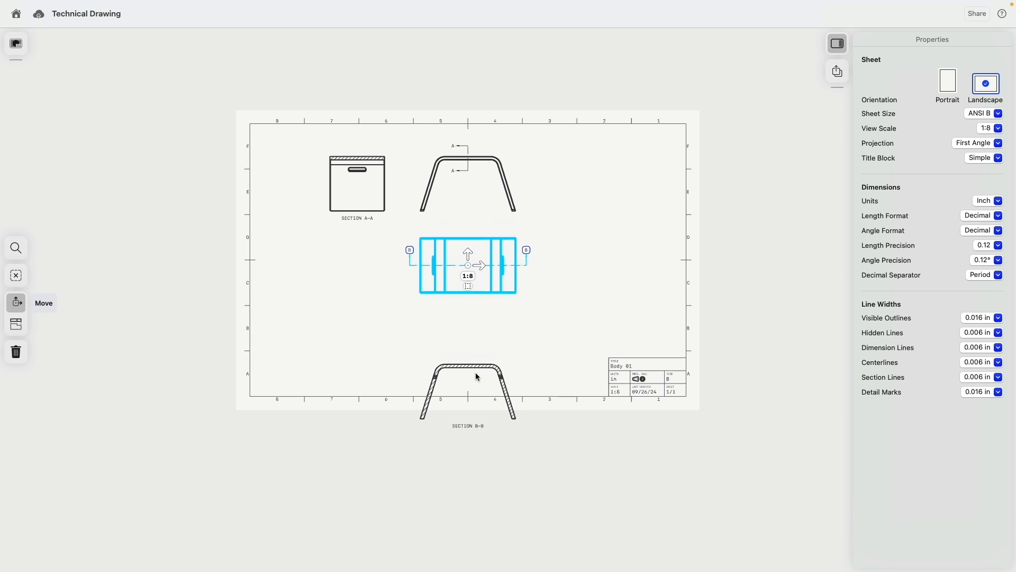
left_click(474, 365)
left_click_drag(469, 380, 471, 325)
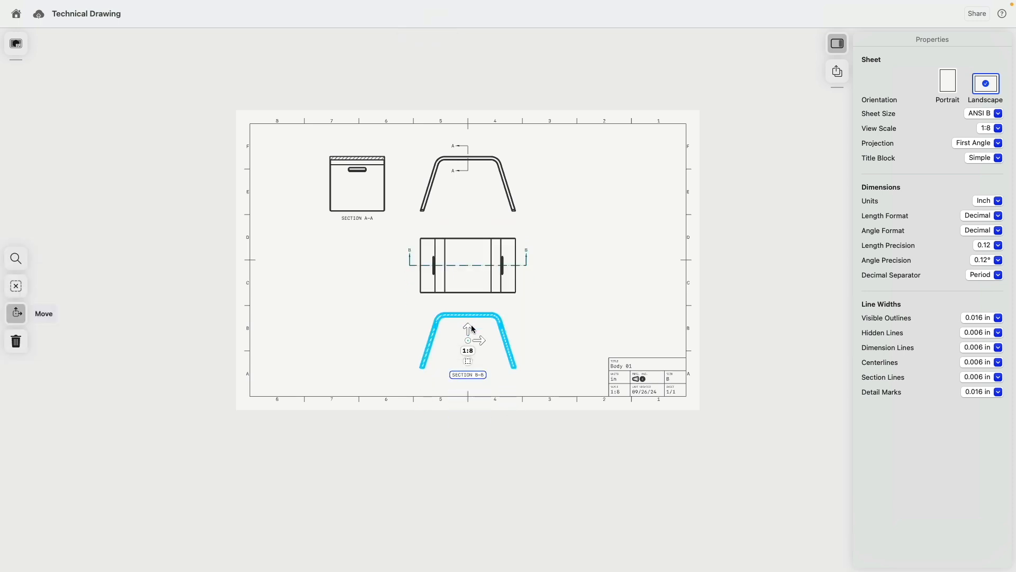
left_click(361, 306)
scroll(362, 310, "up", 5)
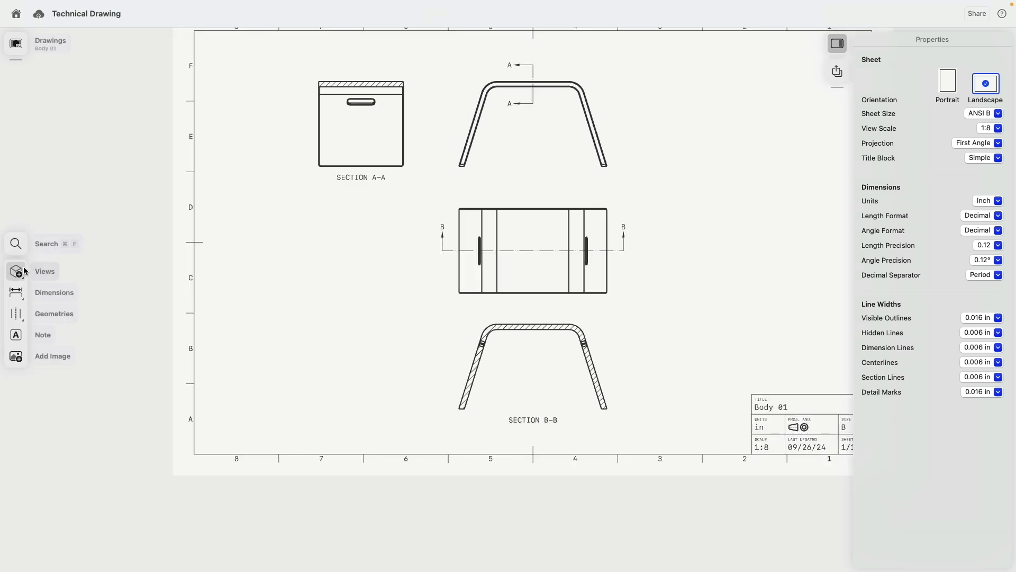
left_click(16, 271)
left_click(51, 271)
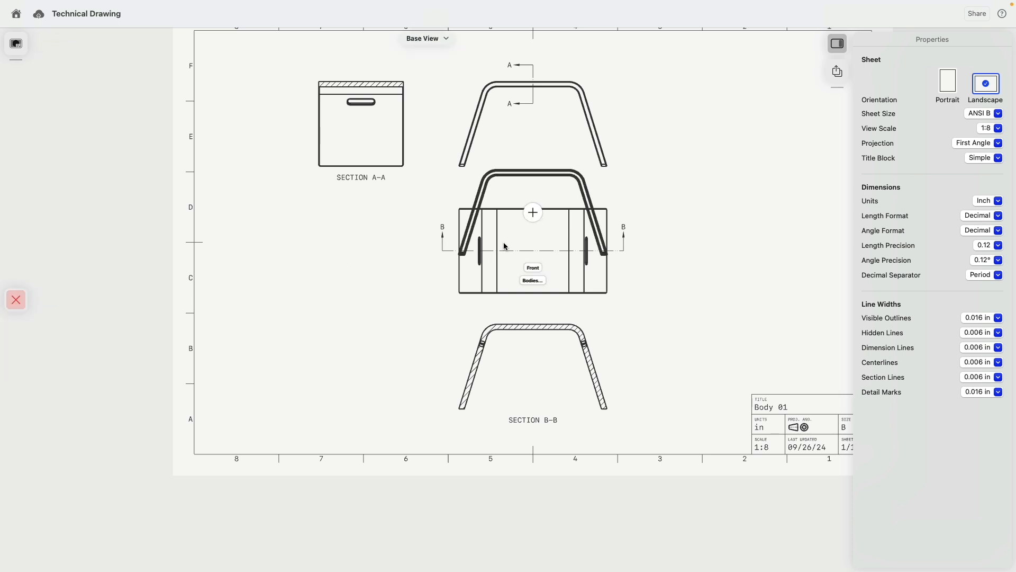
- Place an Isometric base view of the bench and move it to the lower left
left_click(533, 267)
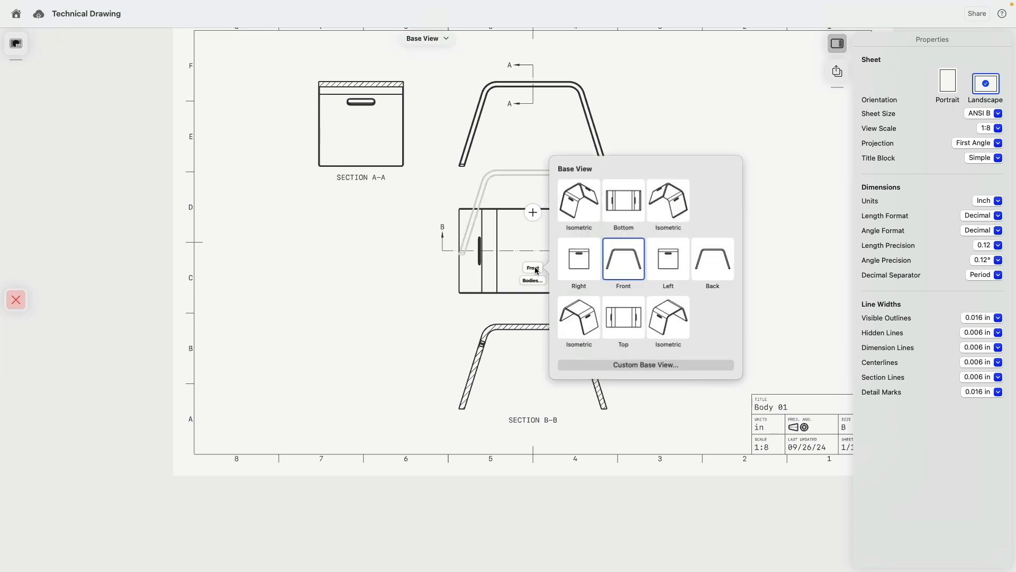
left_click(573, 319)
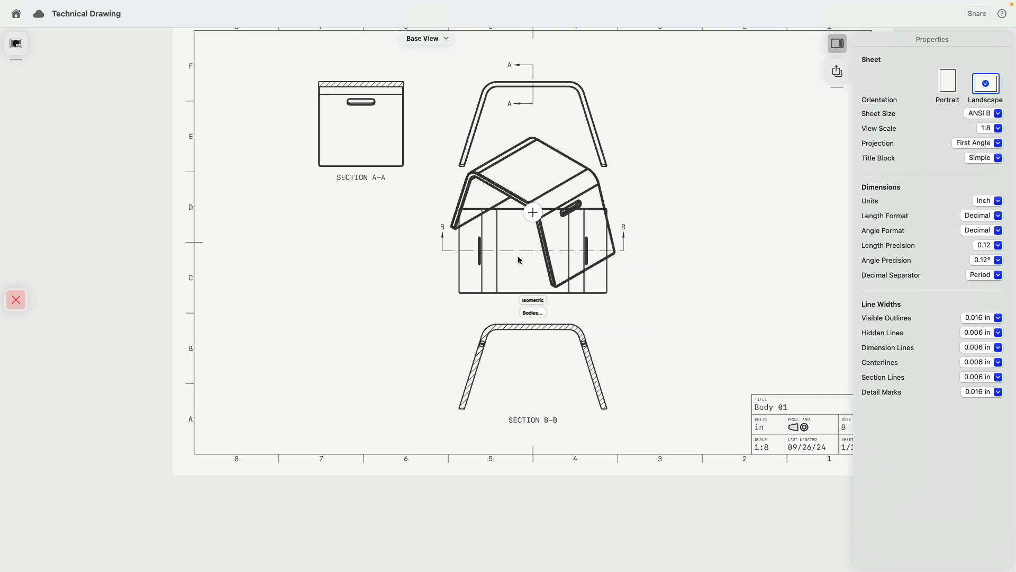
left_click(532, 212)
left_click_drag(544, 225, 324, 306)
left_click(377, 231)
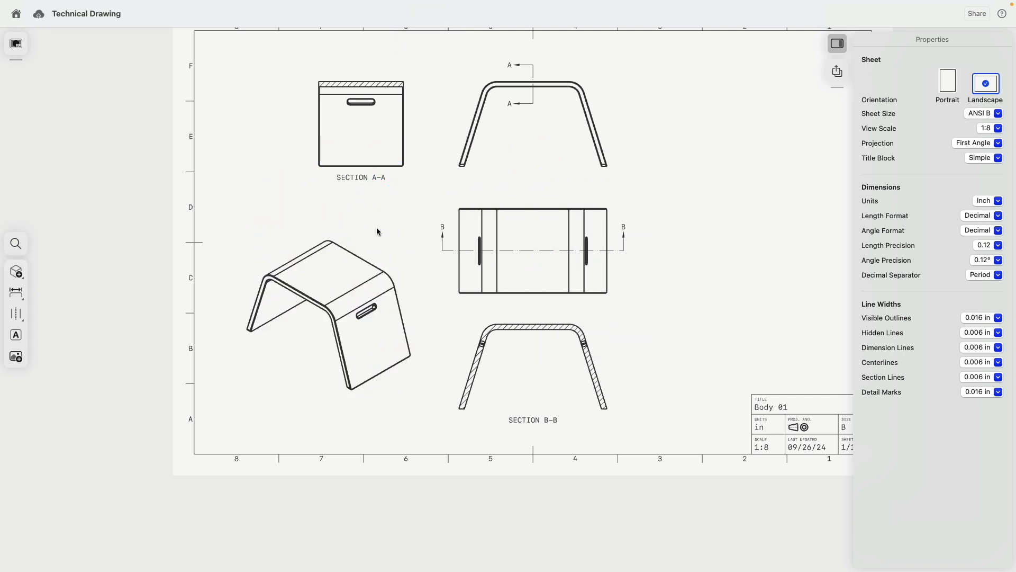
left_click_drag(377, 232, 254, 293)
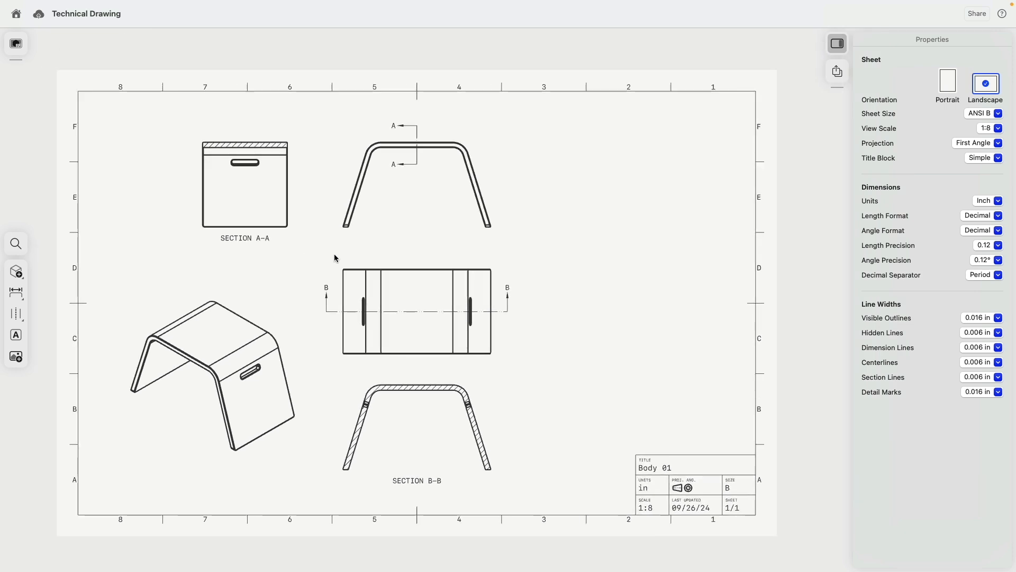
scroll(363, 262, "up", 3)
- Dimension the bottom view with a 16.00 height and a 27.91 overall width
scroll(371, 217, "up", 3)
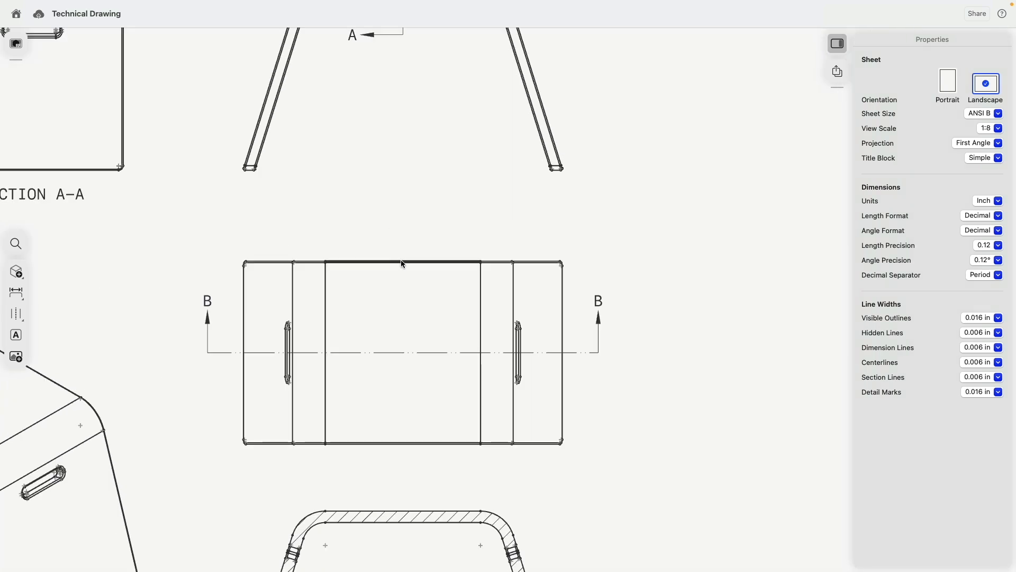
left_click(404, 262)
left_click(407, 443)
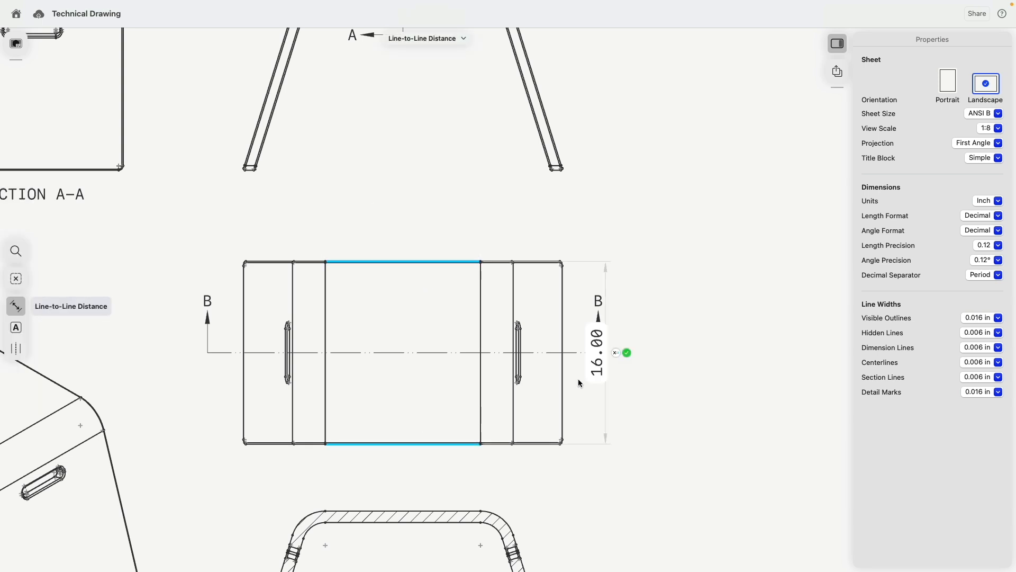
left_click(627, 353)
left_click(563, 369)
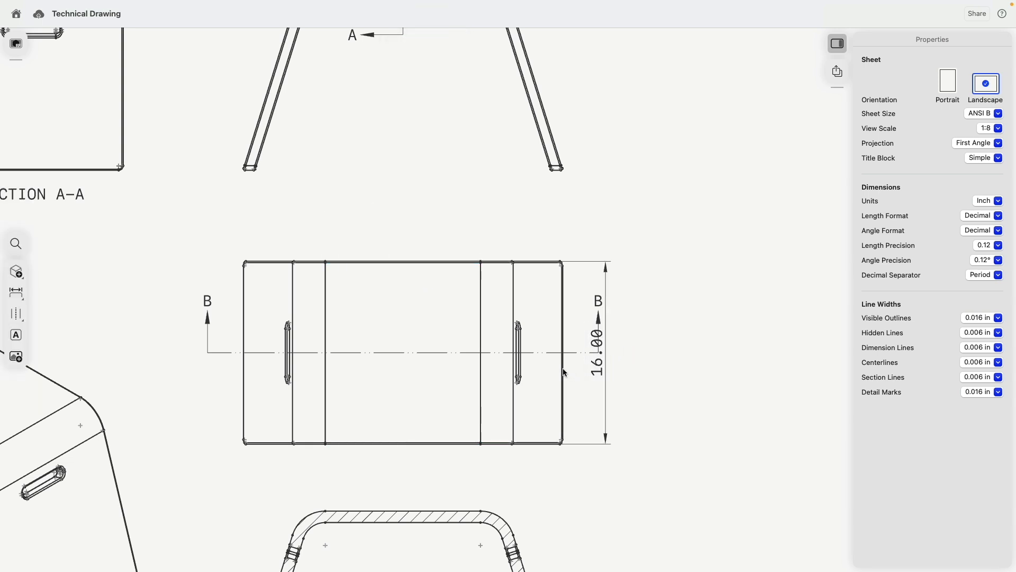
left_click(244, 403)
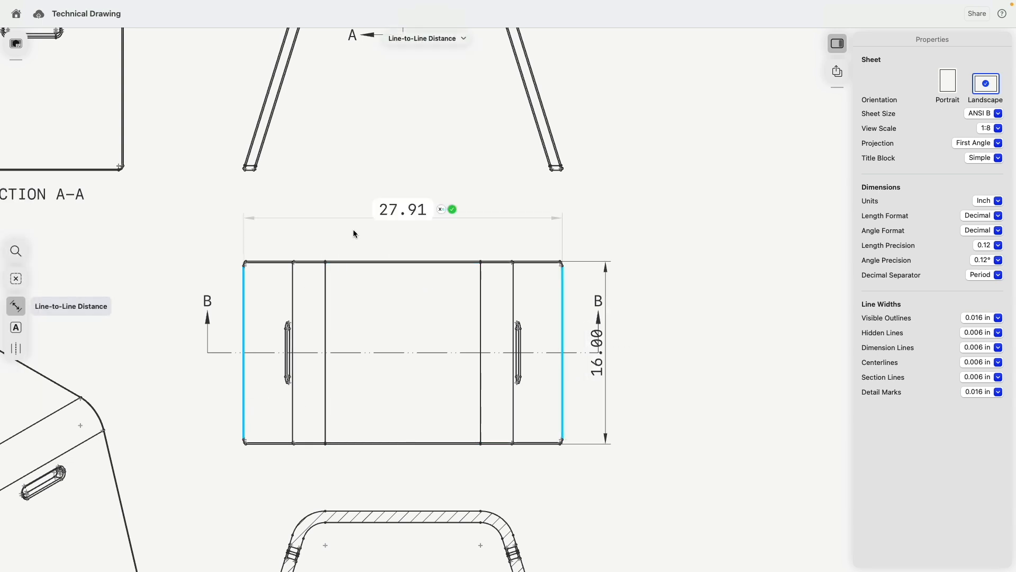
left_click(455, 208)
- Add a 16.00 height dimension from the front view's leg end to its top edge
scroll(463, 294, "down", 3)
scroll(341, 228, "up", 3)
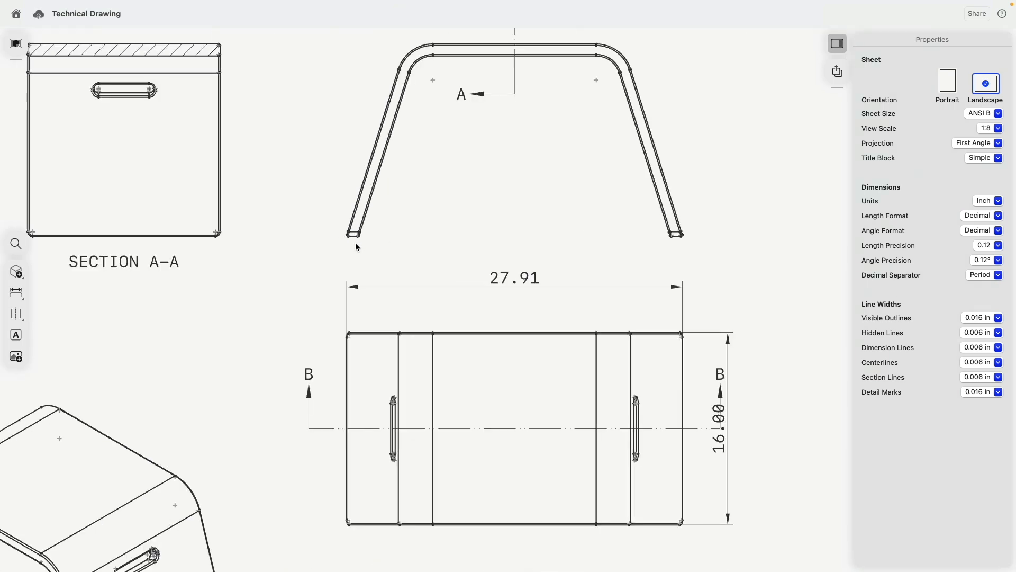
left_click(353, 236)
scroll(429, 231, "down", 2)
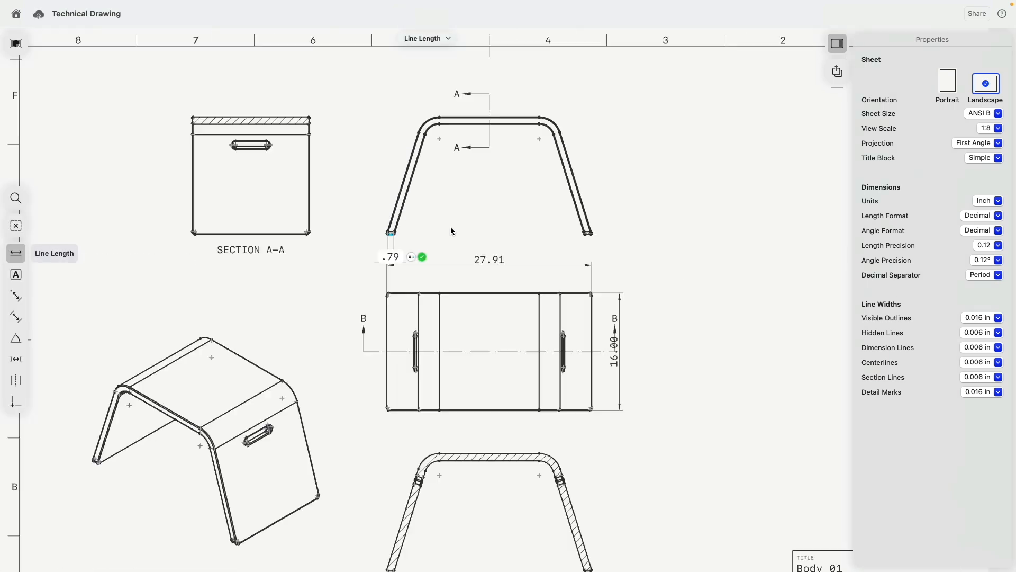
left_click(513, 119)
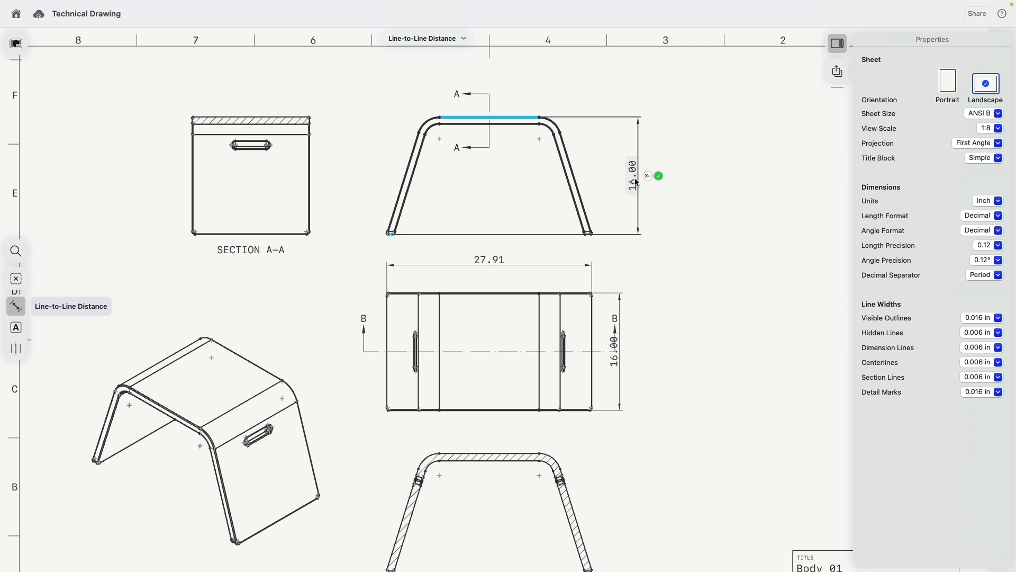
left_click(640, 175)
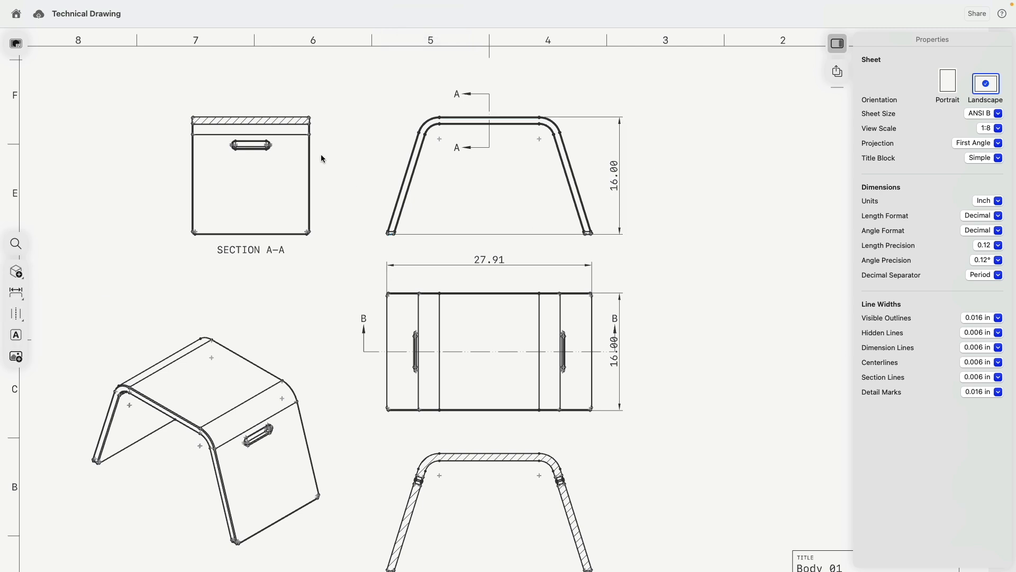
mouse_move(356, 164)
middle_mouse_down()
mouse_move(417, 131)
mouse_move(419, 102)
middle_mouse_up()
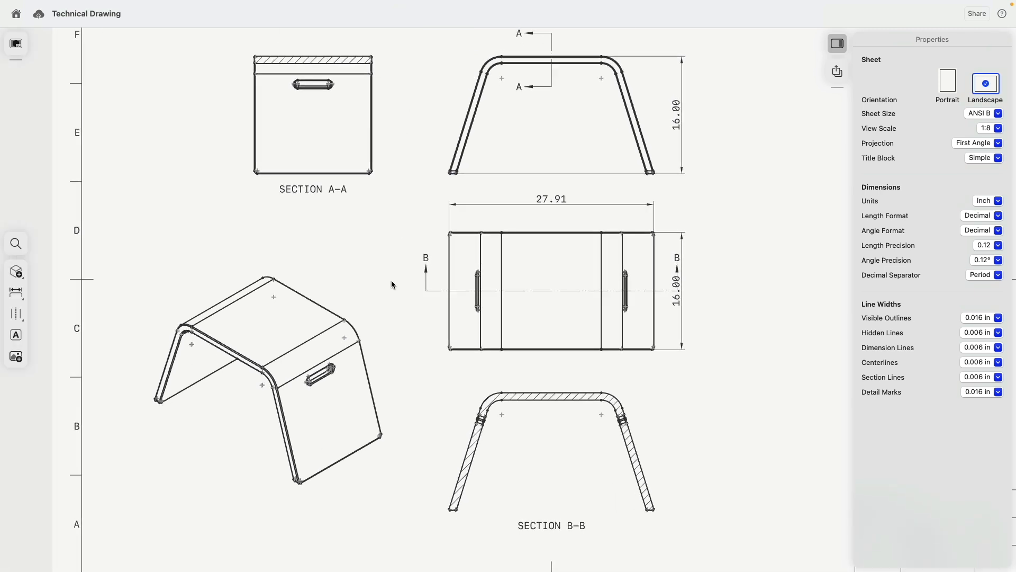
- Dimension Section B-B's left bend with R3.00 outer and R2.00 inner radii
scroll(517, 381, "up", 5)
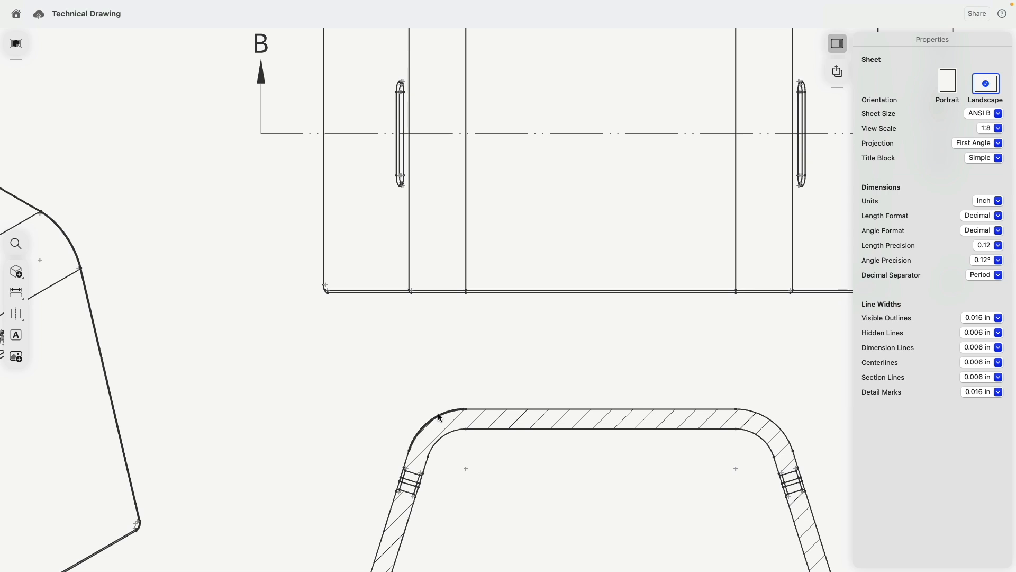
left_click(438, 414)
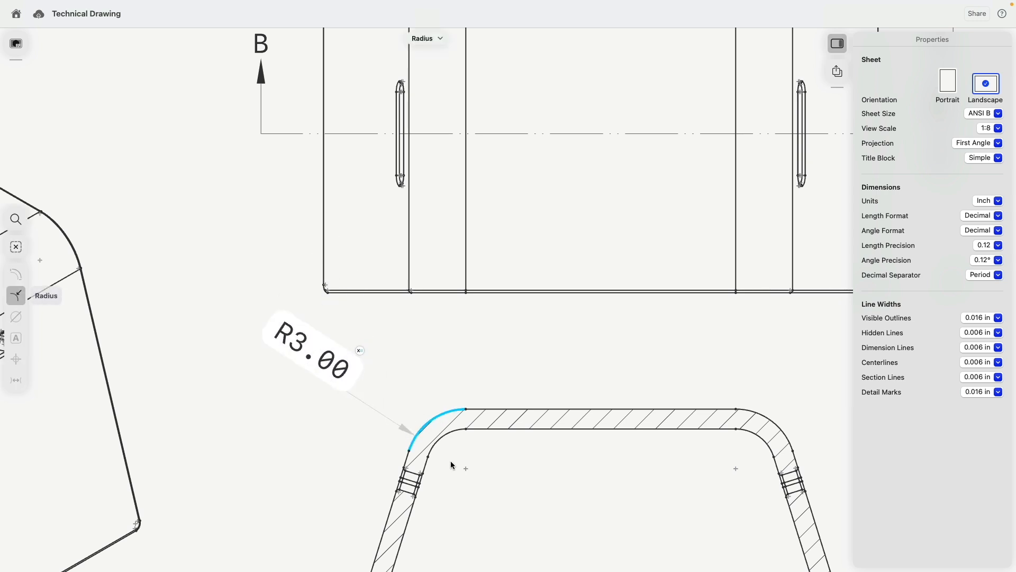
left_click(441, 437)
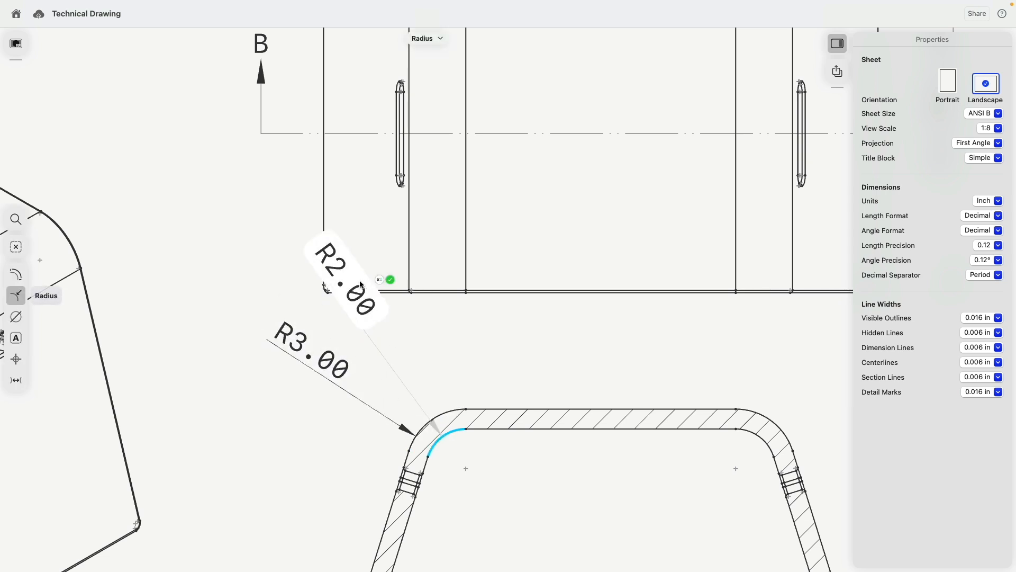
left_click_drag(365, 315, 563, 536)
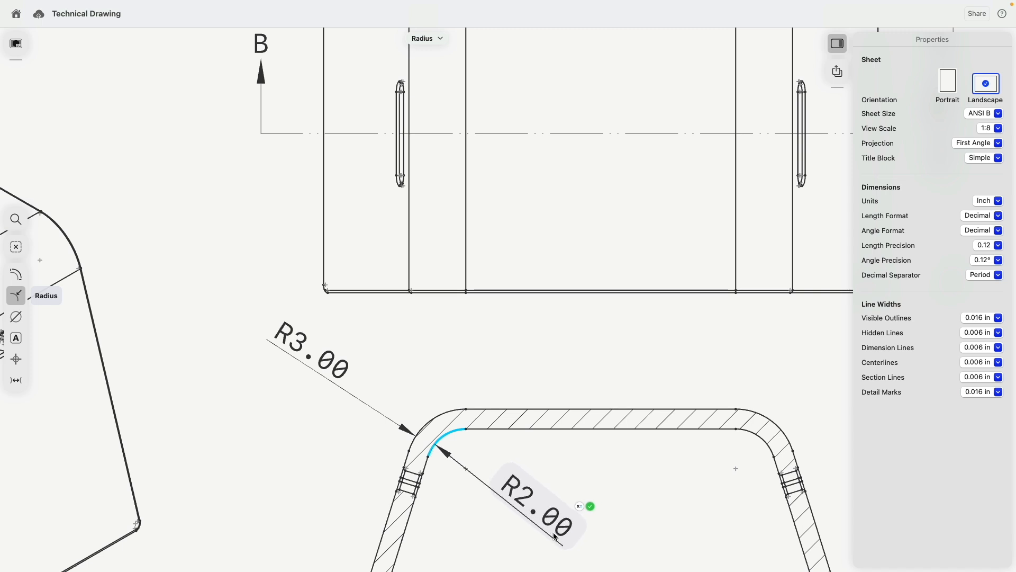
left_click(590, 506)
- Add an R3.00 radius dimension to the front view's top-right bend
scroll(577, 389, "down", 5)
middle_click_drag(593, 382, 519, 474)
scroll(579, 127, "up", 3)
scroll(581, 131, "up", 3)
left_click(619, 164)
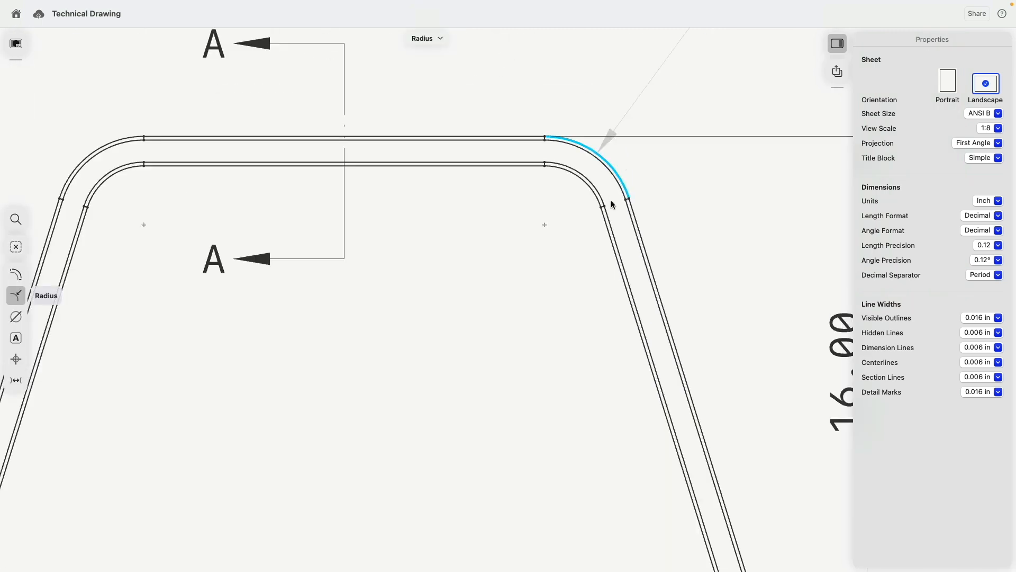
scroll(611, 200, "down", 5)
left_click(673, 129)
scroll(718, 291, "down", 5)
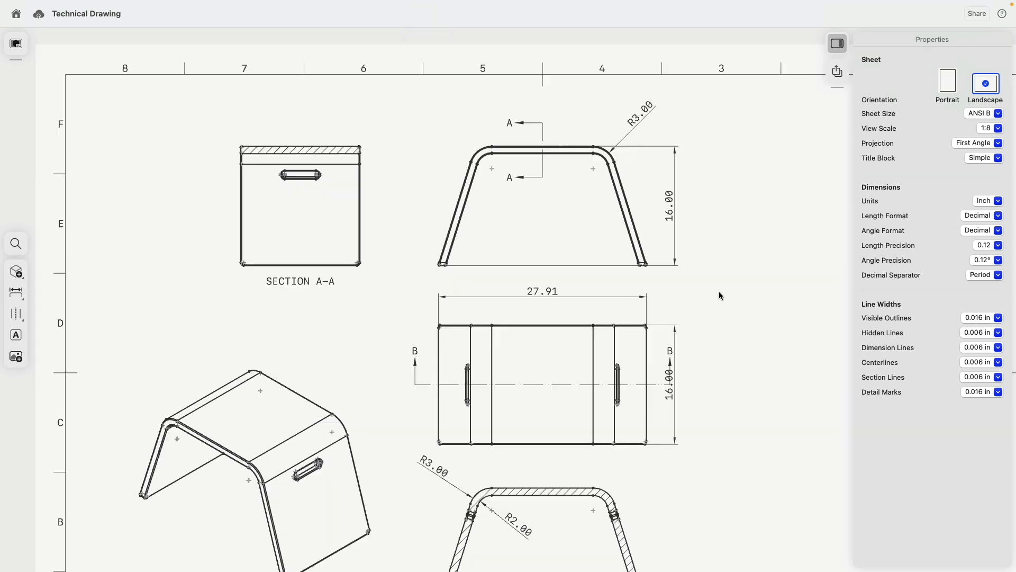
scroll(312, 339, "up", 10)
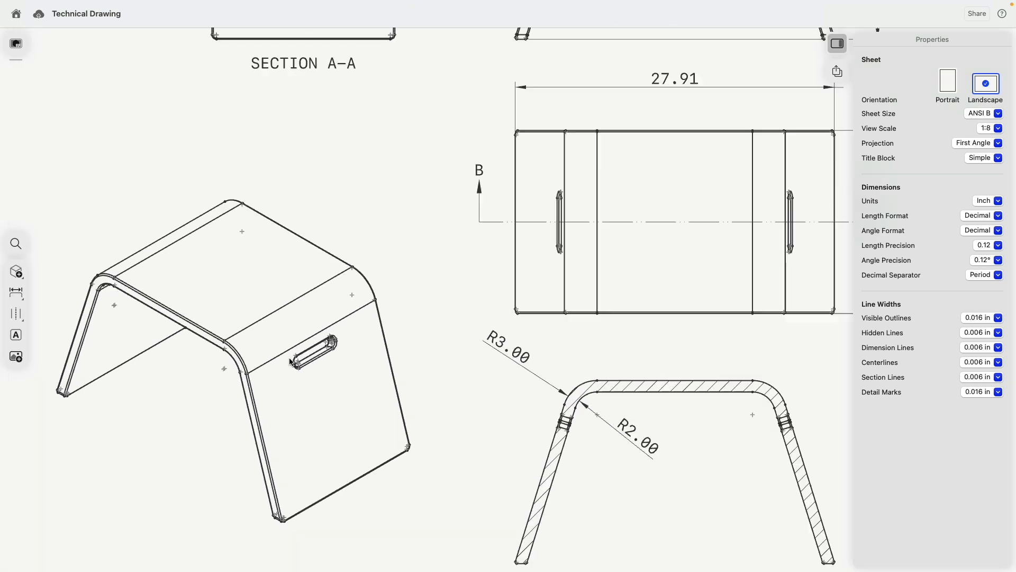
left_click(440, 288)
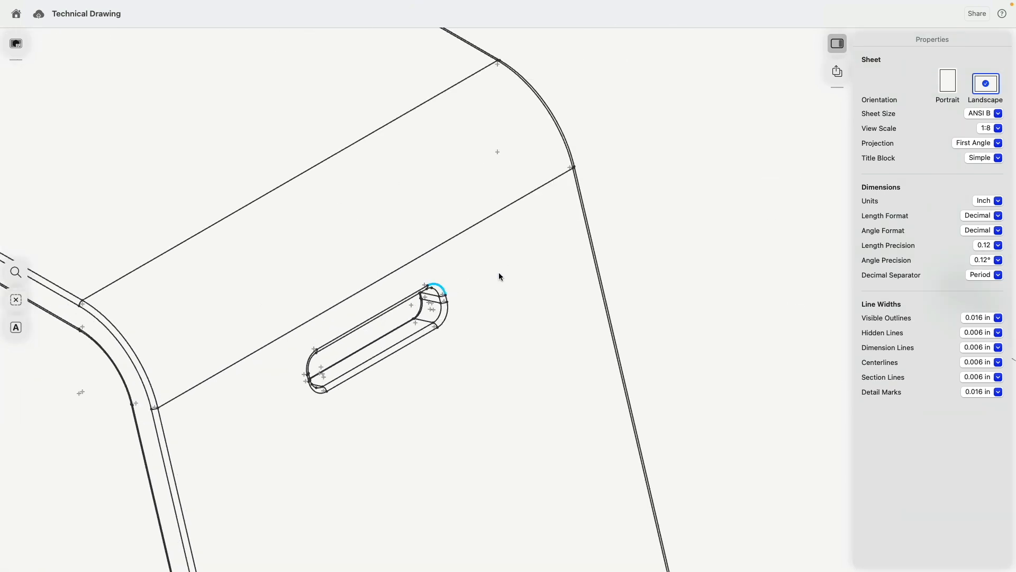
scroll(441, 299, "down", 10)
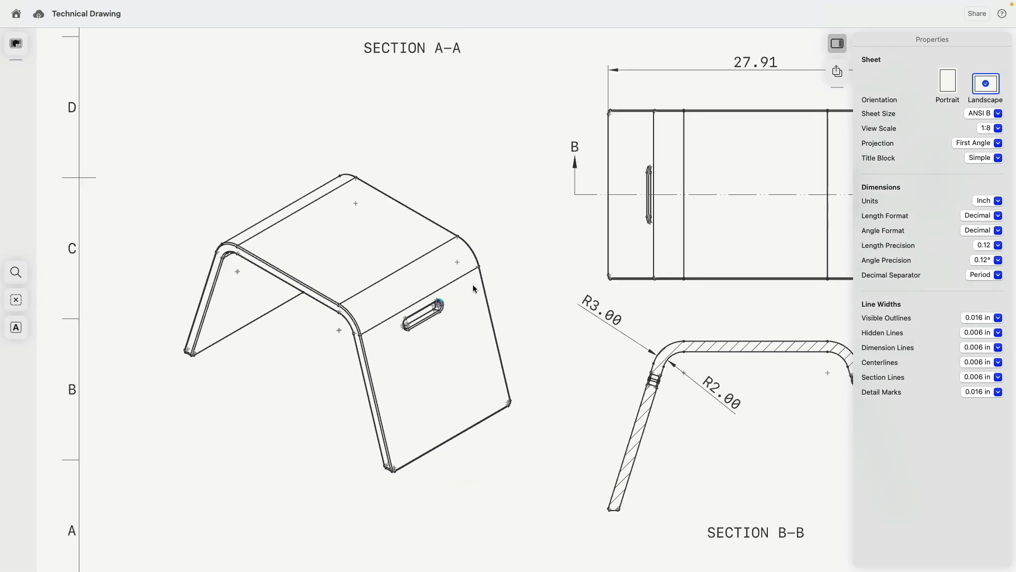
mouse_move(532, 183)
middle_mouse_down()
mouse_move(299, 318)
mouse_move(204, 281)
middle_mouse_up()
scroll(614, 285, "up", 10)
middle_click_drag(231, 212, 440, 233)
scroll(440, 233, "up", 4)
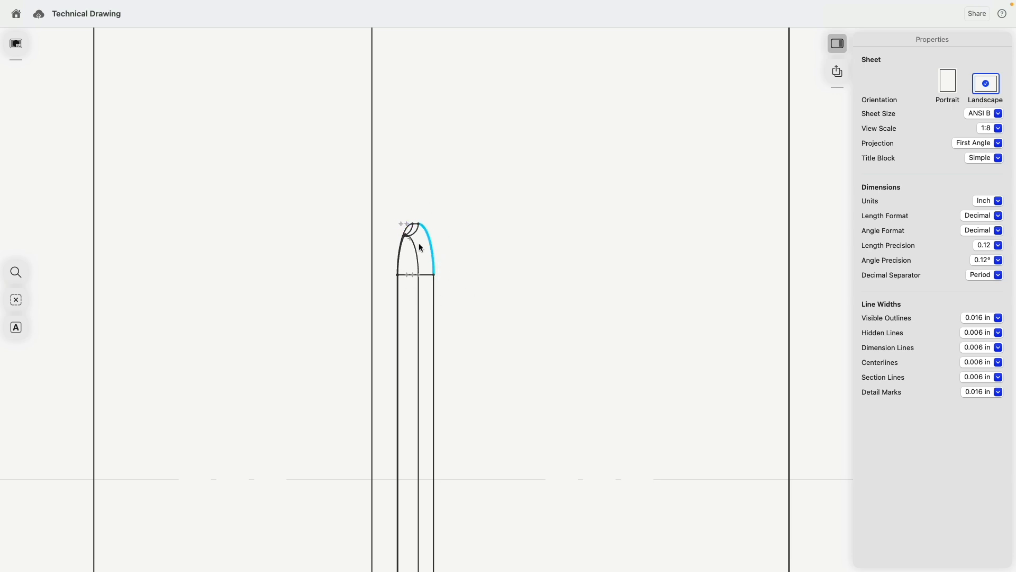
scroll(425, 247, "down", 5)
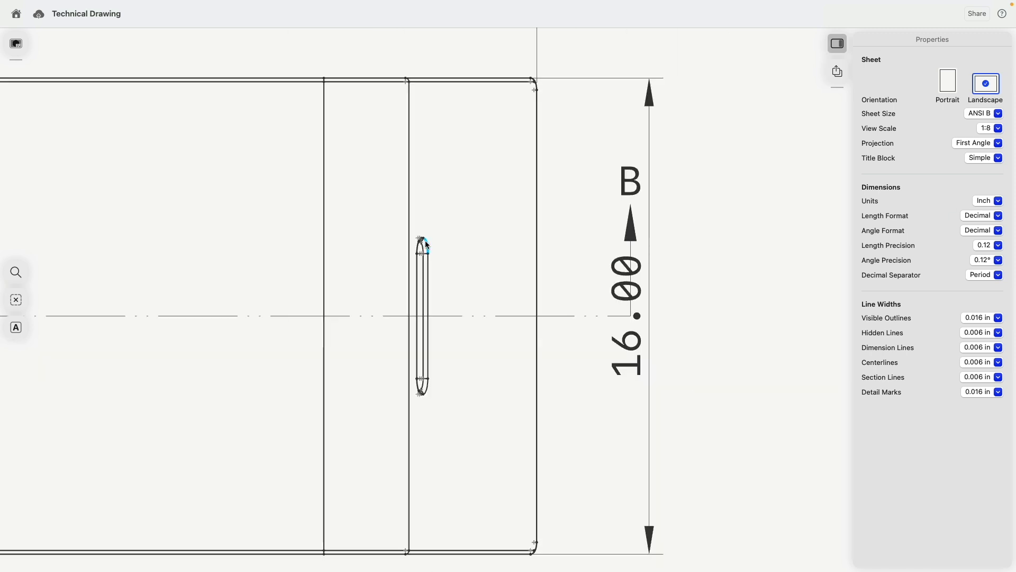
scroll(425, 240, "down", 10)
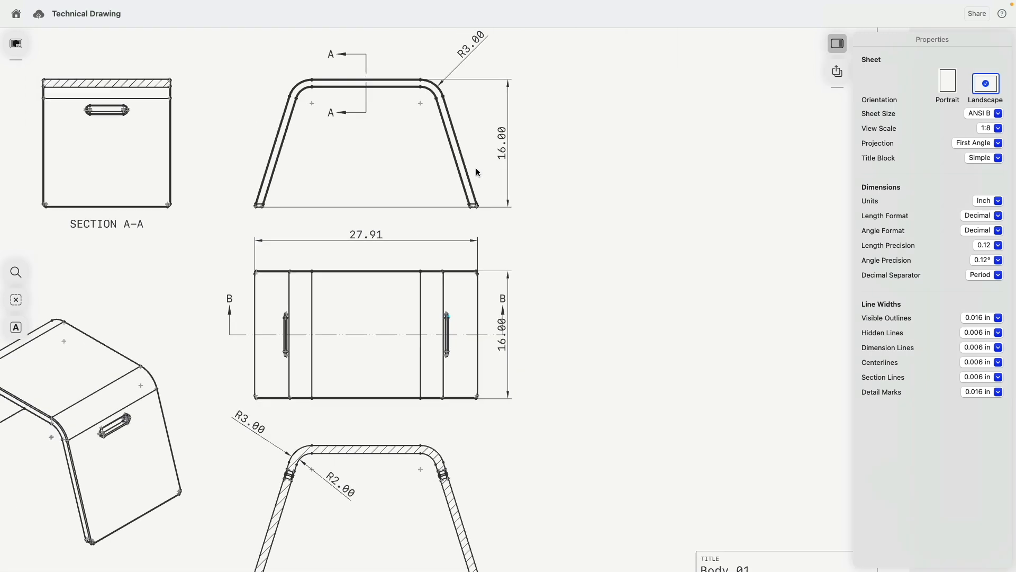
scroll(476, 169, "up", 2)
scroll(356, 211, "left", 3)
scroll(420, 191, "up", 10)
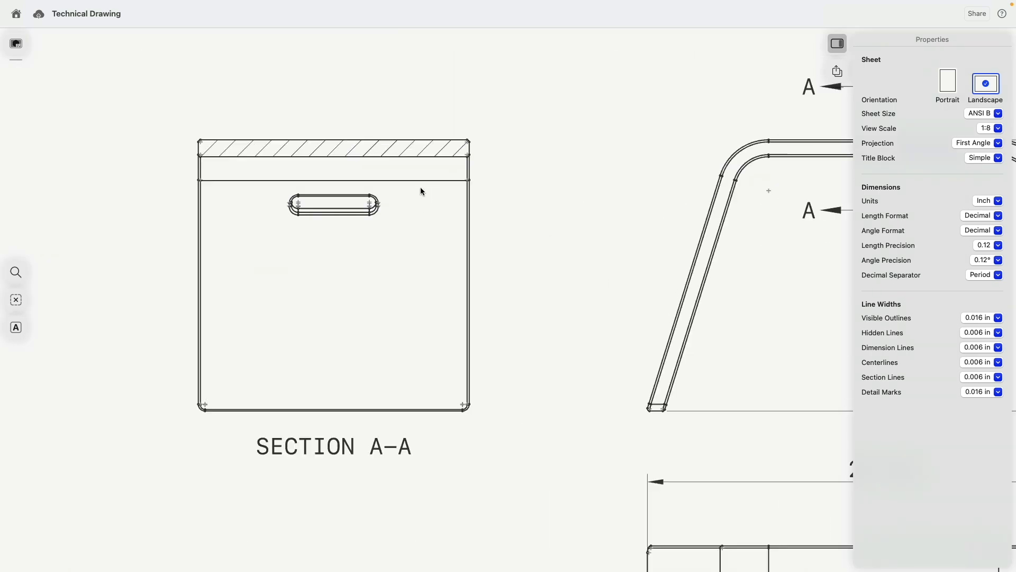
scroll(407, 255, "down", 10)
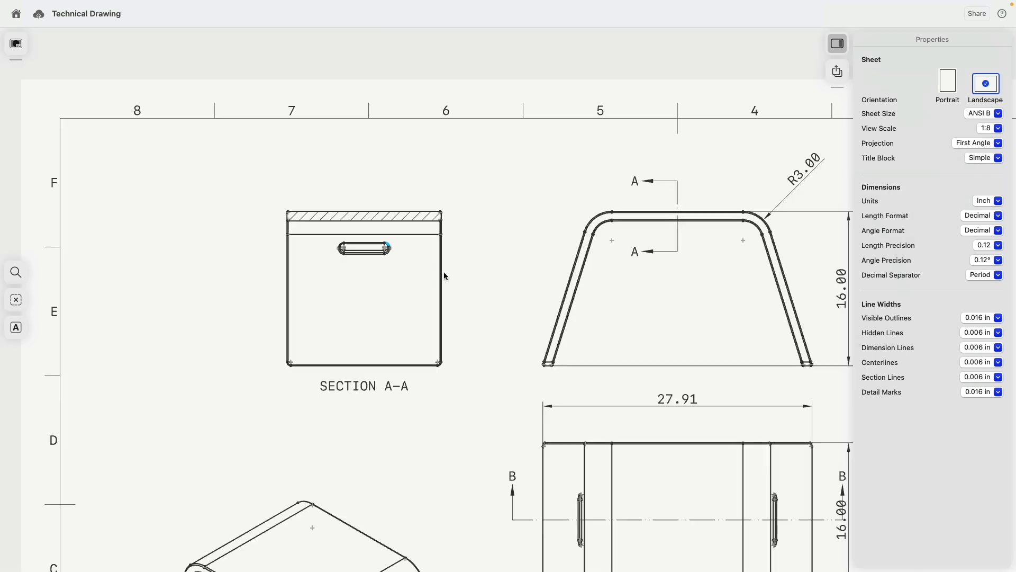
scroll(522, 275, "down", 4)
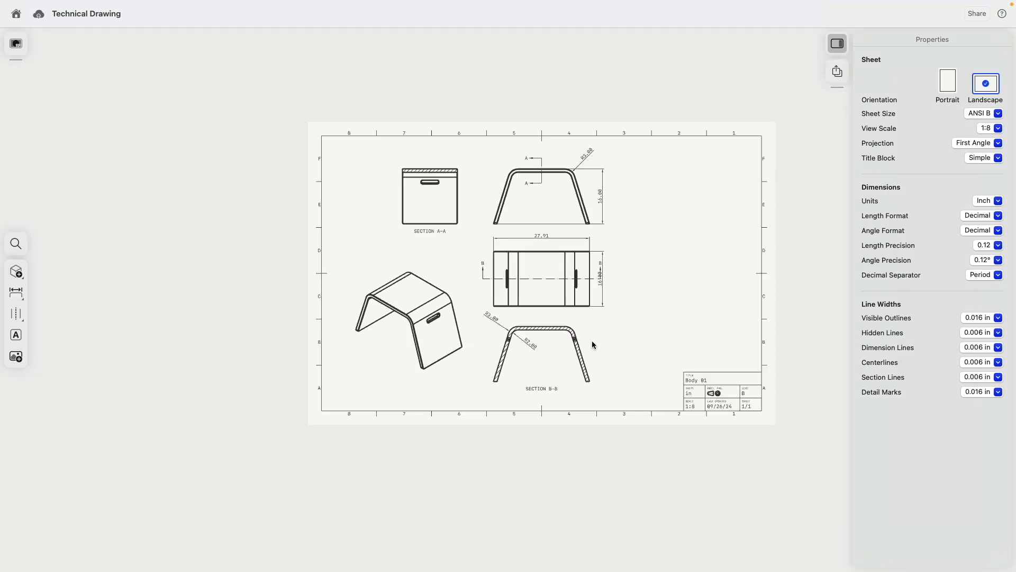
scroll(591, 341, "up", 5)
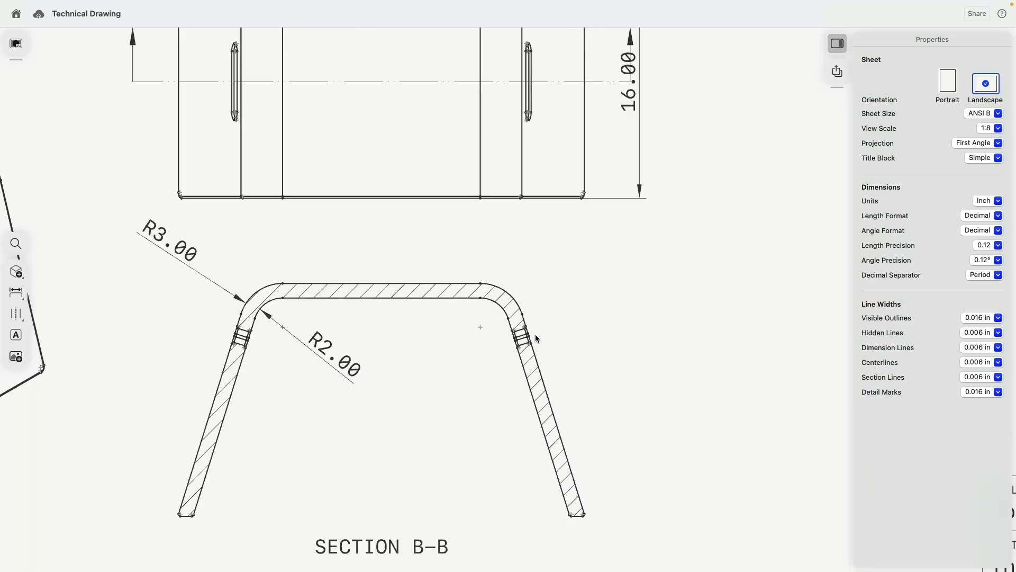
- Add an R.12 radius dimension to Section B-B's right-leg fillet, placing the label beside the leg
scroll(535, 334, "up", 10)
scroll(527, 336, "up", 1)
left_click(466, 287)
scroll(502, 300, "down", 10)
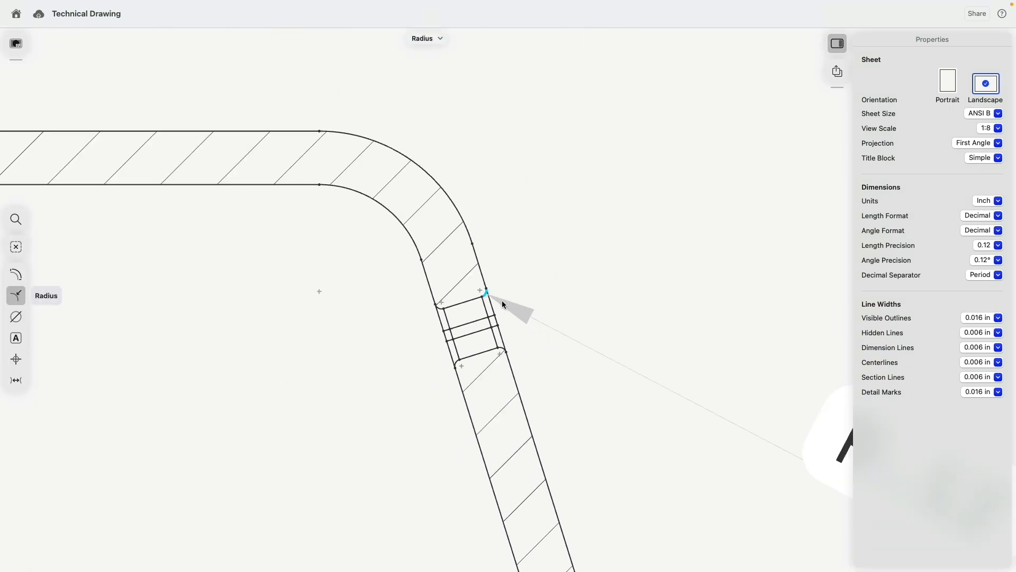
left_click_drag(642, 363, 571, 295)
left_click(578, 361)
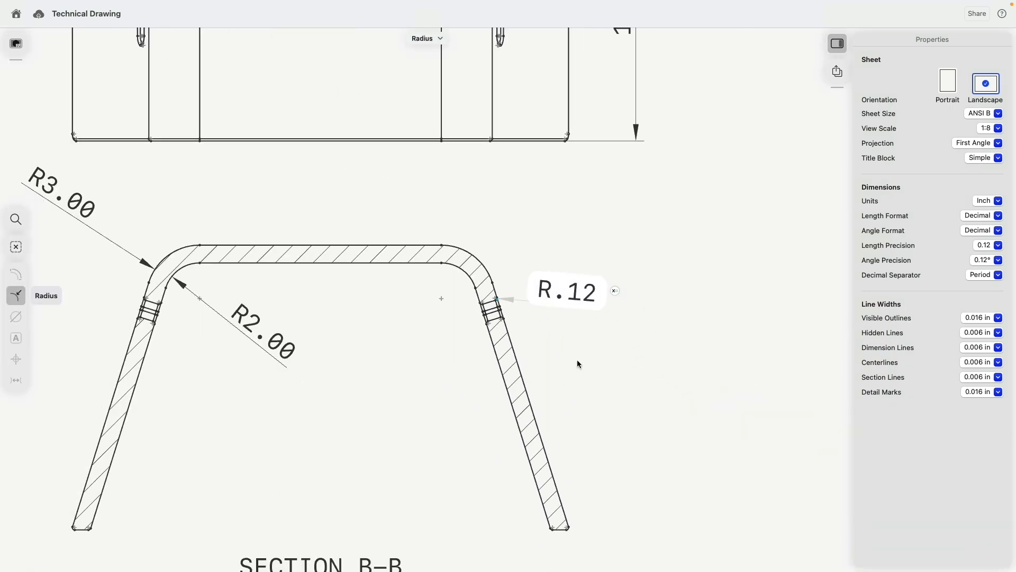
- Dimension Section A-A's handle slot as 1.19 tall between its top and bottom lines
scroll(359, 357, "down", 6)
middle_click_drag(356, 357, 509, 333)
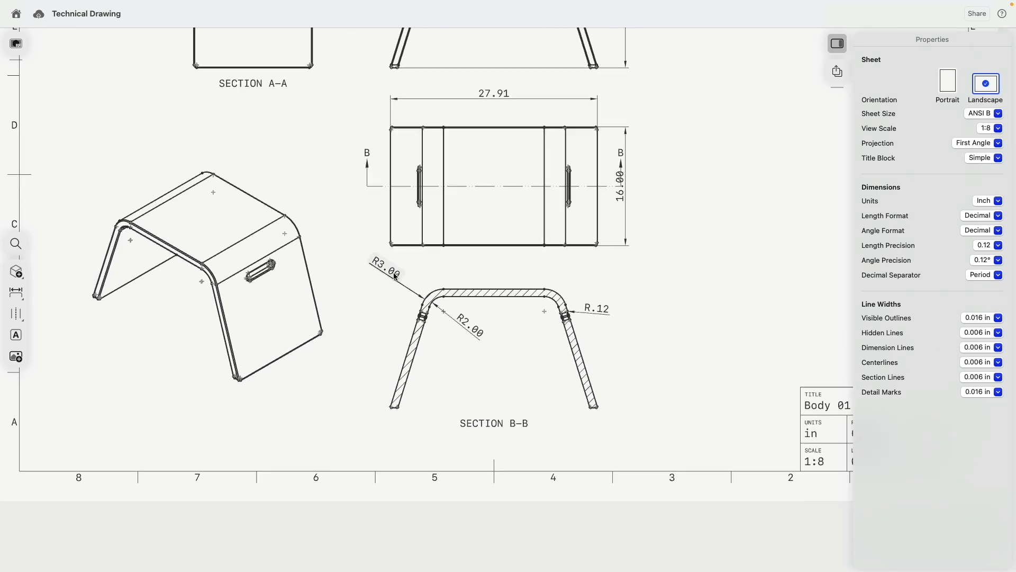
middle_click_drag(340, 216, 393, 354)
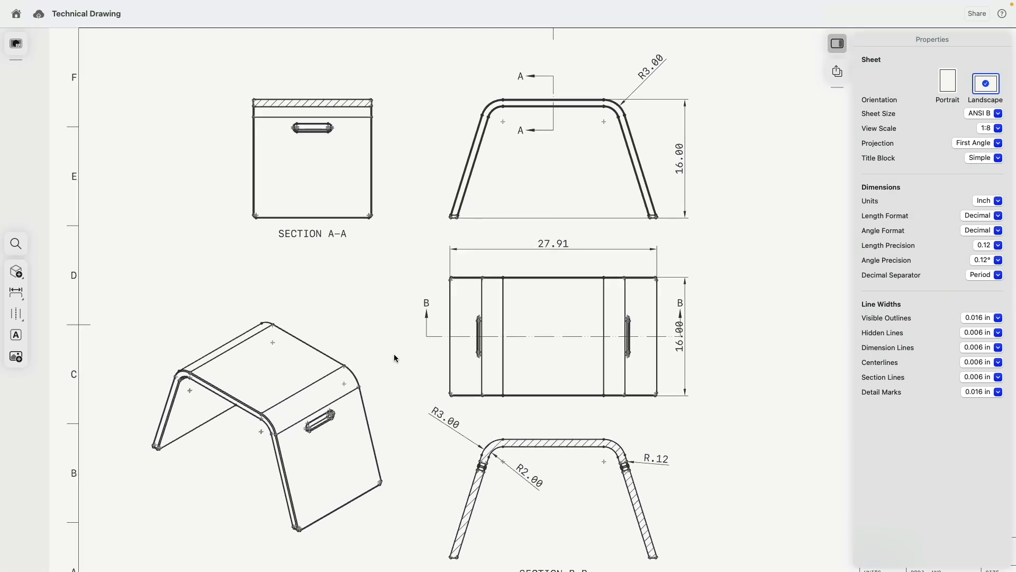
scroll(292, 77, "up", 8)
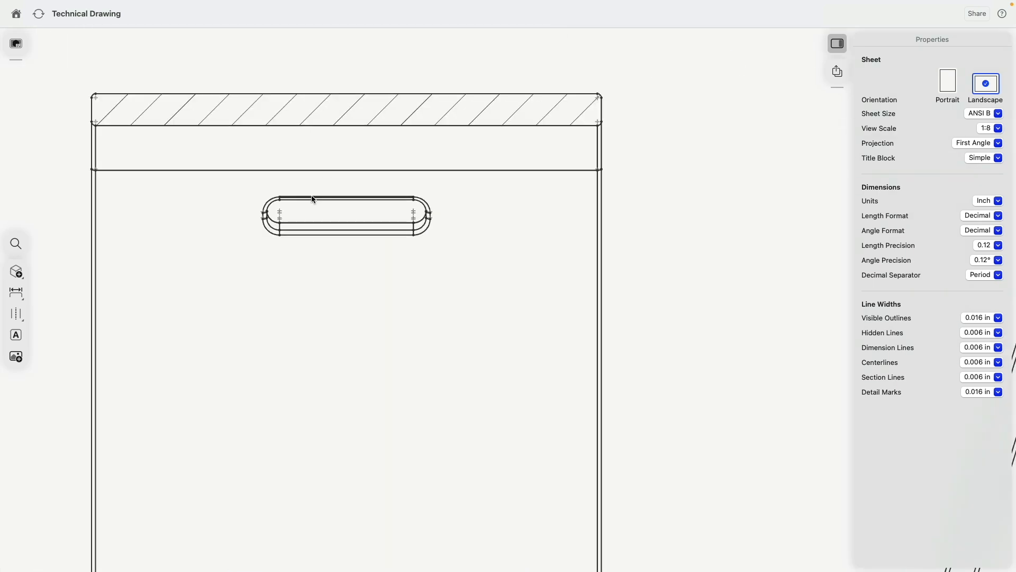
left_click(312, 197)
left_click(298, 236)
scroll(306, 247, "down", 3)
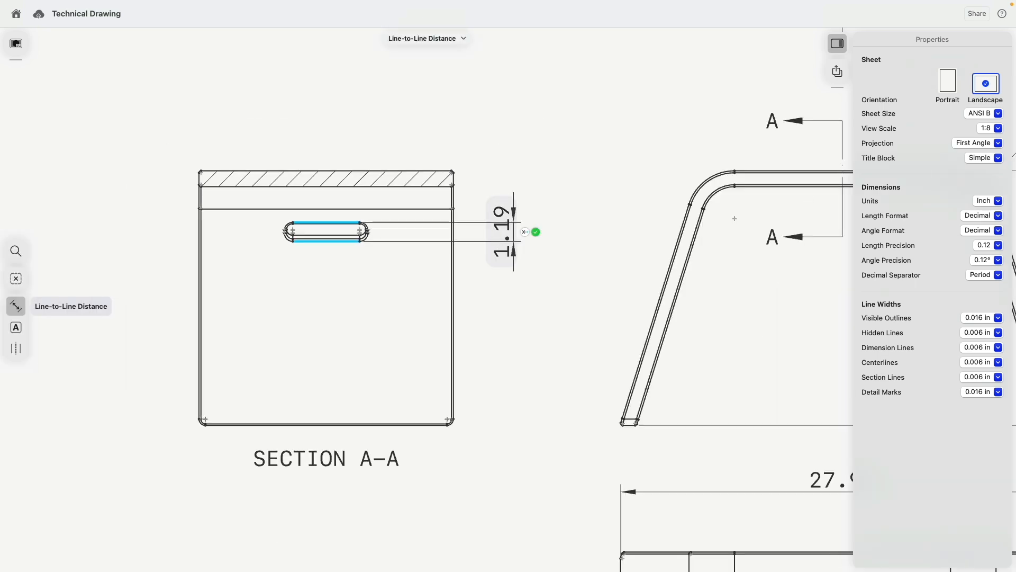
left_click(535, 232)
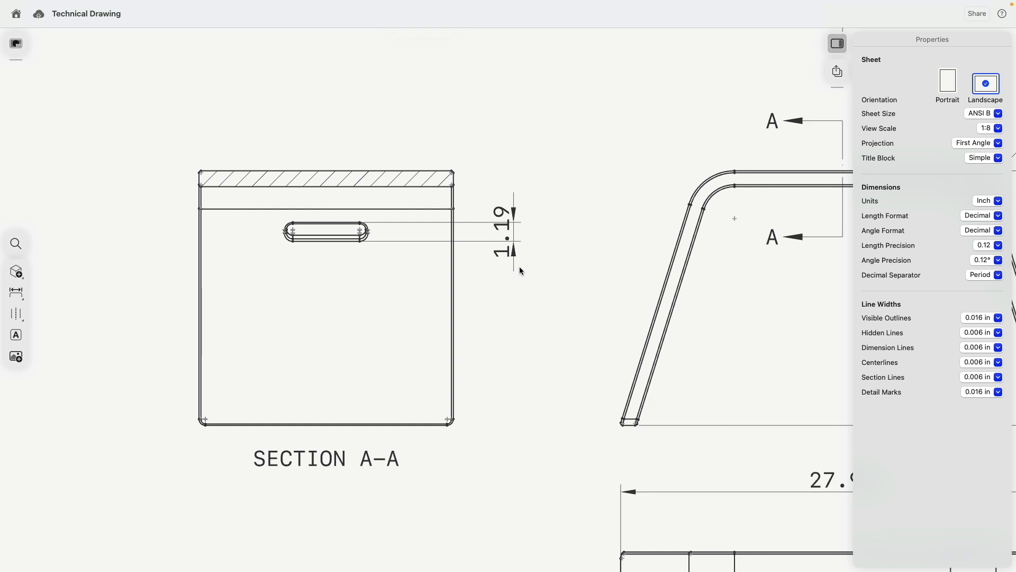
scroll(520, 266, "down", 5)
- Add a 1.00 line-to-line dimension between the slot lines in Section B-B's right leg
scroll(606, 447, "up", 10)
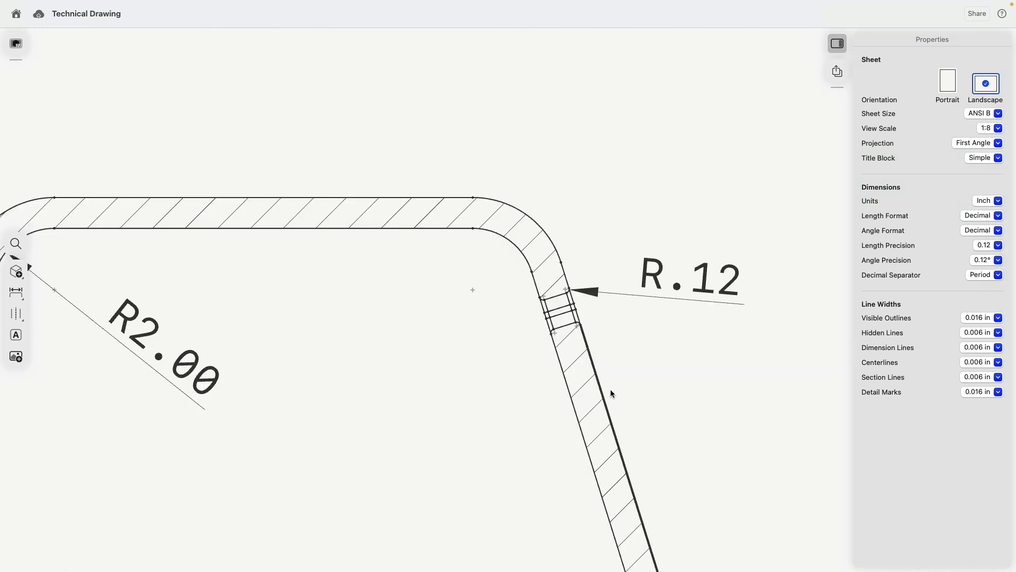
left_click(535, 271)
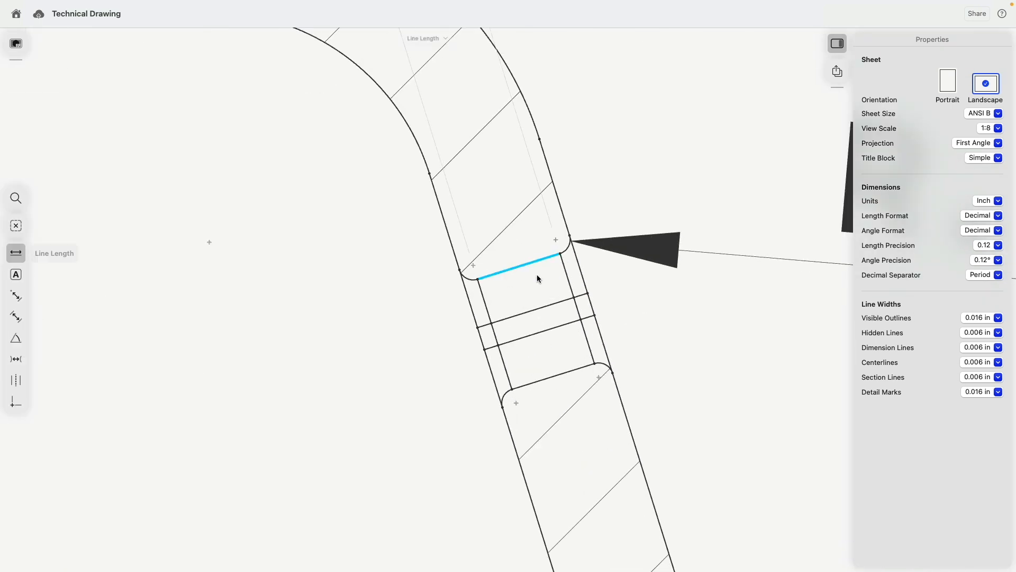
left_click(557, 375)
scroll(447, 364, "down", 5)
scroll(447, 364, "down", 5)
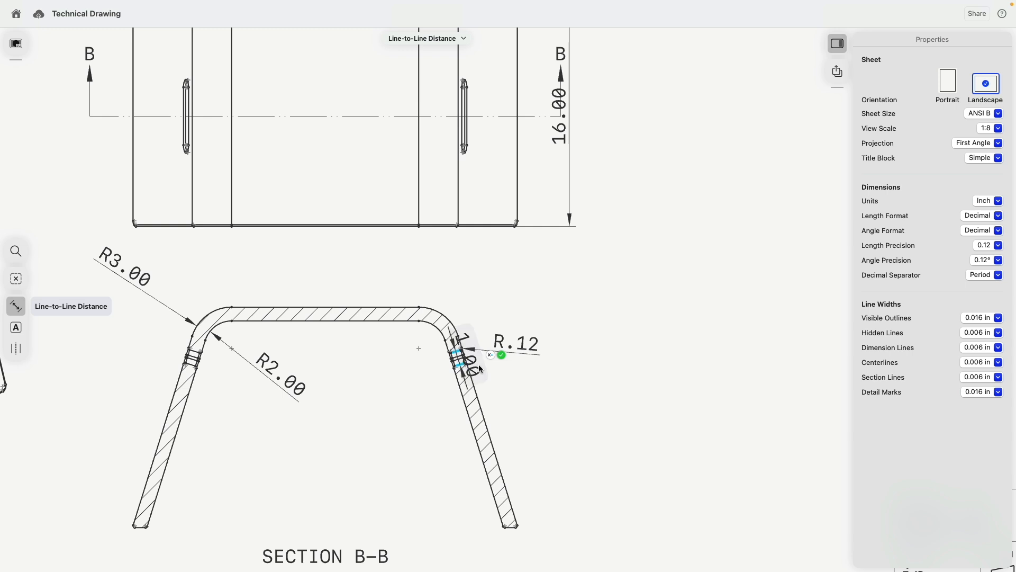
left_click(539, 420)
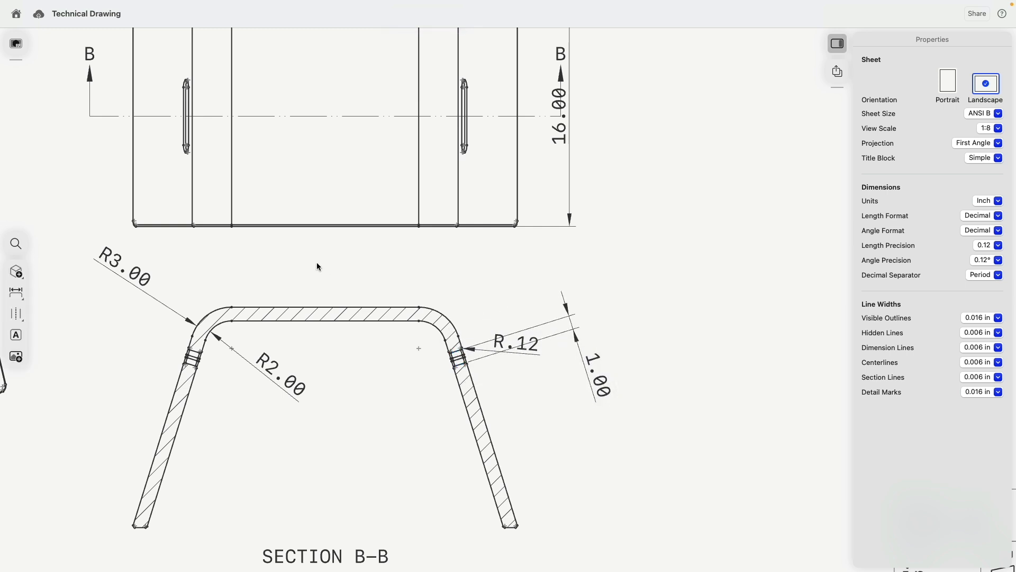
- Add a second 1.00 point-to-line dimension beside Section B-B's R.12 bend
middle_click_drag(319, 267, 308, 288)
scroll(307, 288, "up", 8)
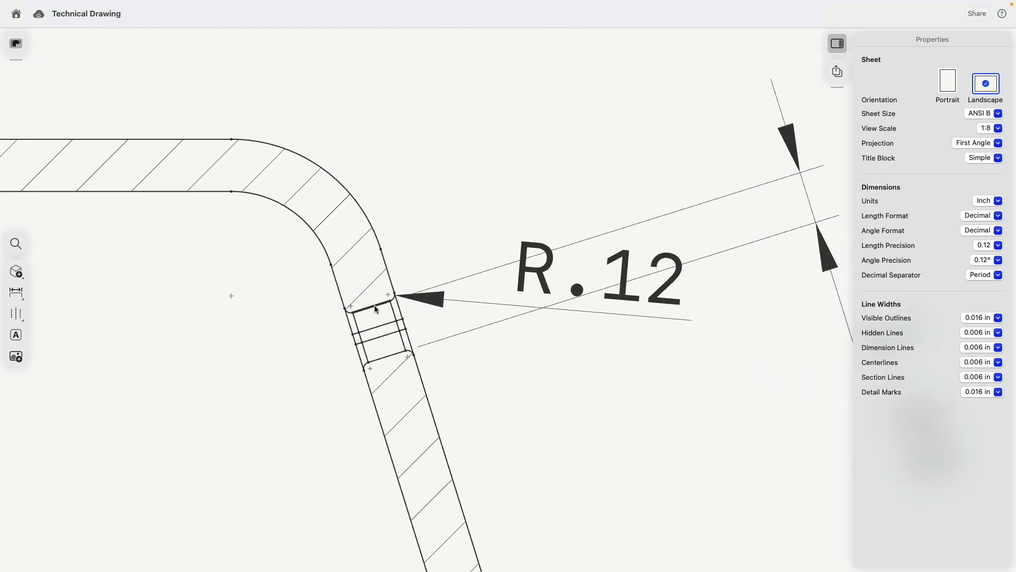
left_click(374, 304)
left_click(381, 249)
scroll(402, 286, "down", 2)
scroll(402, 281, "down", 3)
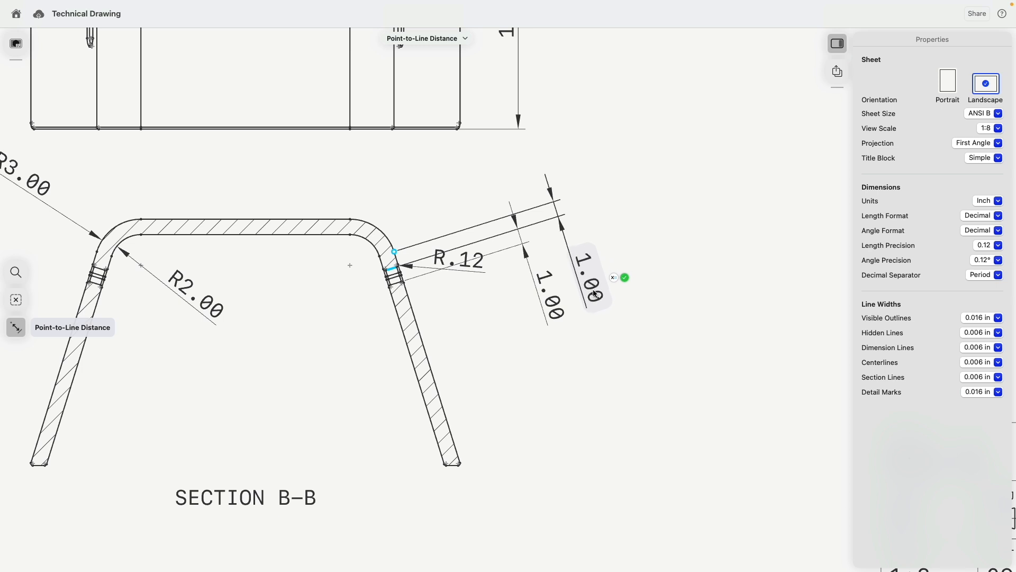
left_click(588, 284)
middle_click_drag(385, 214, 424, 408)
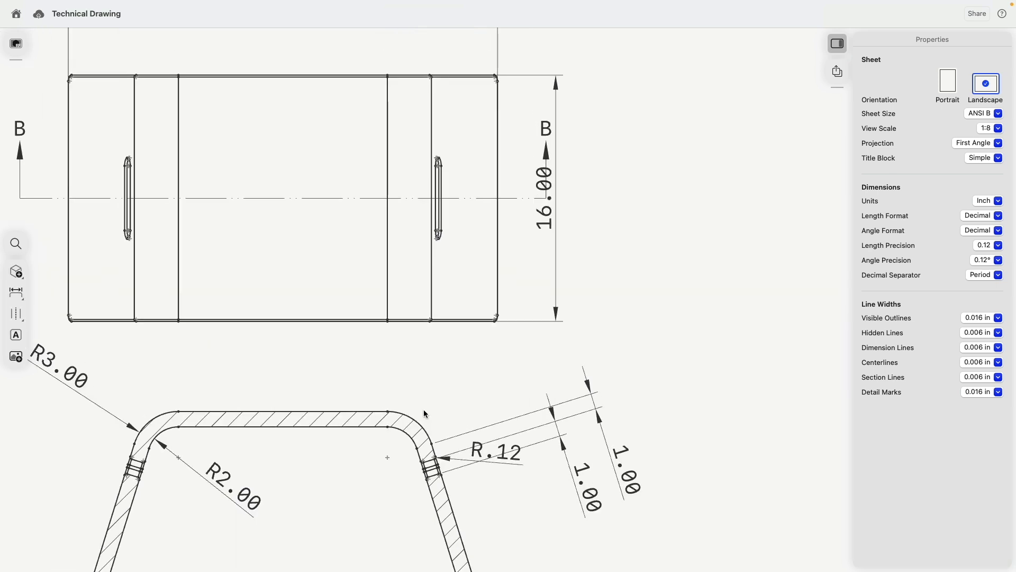
middle_click_drag(424, 327, 425, 277)
scroll(439, 209, "up", 5)
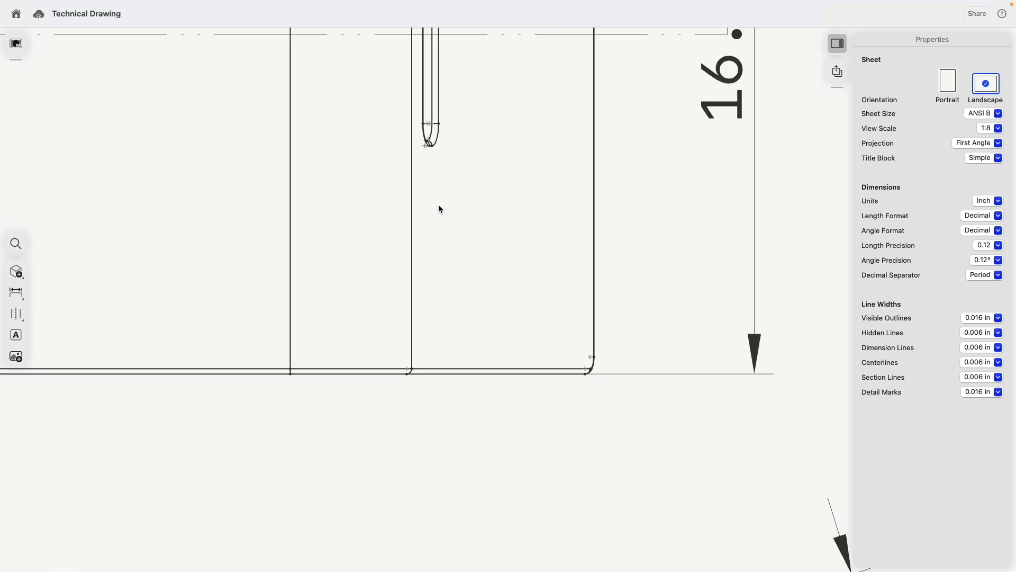
- Locate the top view's right slot with two 5.25 dimensions from the bottom and top edges
left_click(433, 147)
left_click(439, 371)
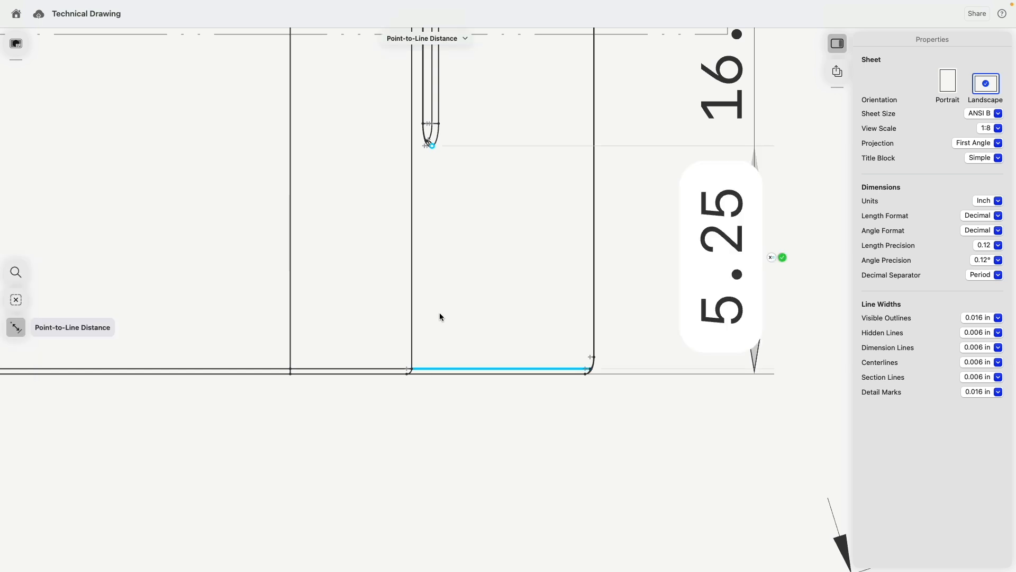
scroll(440, 313, "down", 4)
left_click(478, 377)
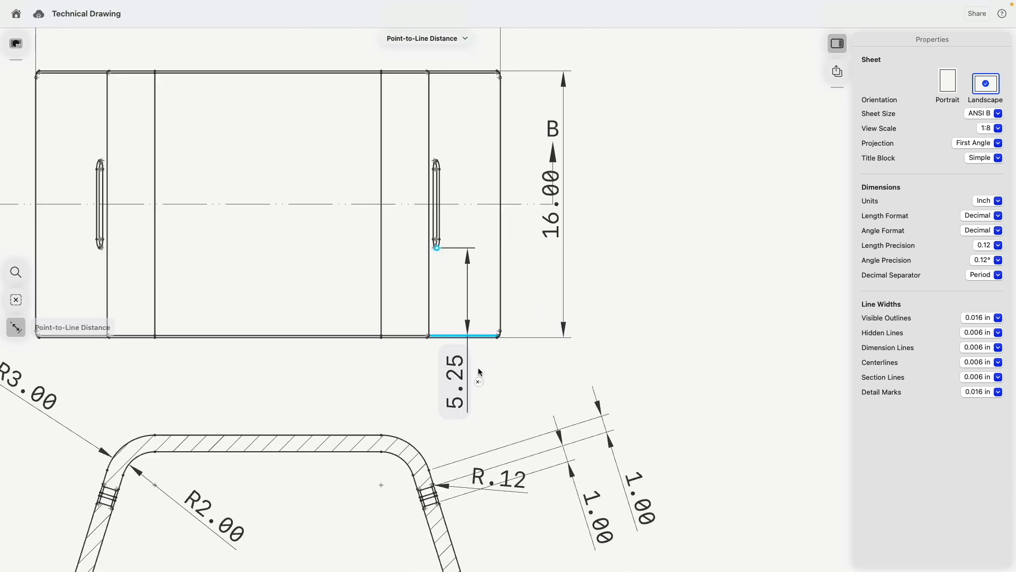
left_click(522, 373)
scroll(639, 345, "down", 4)
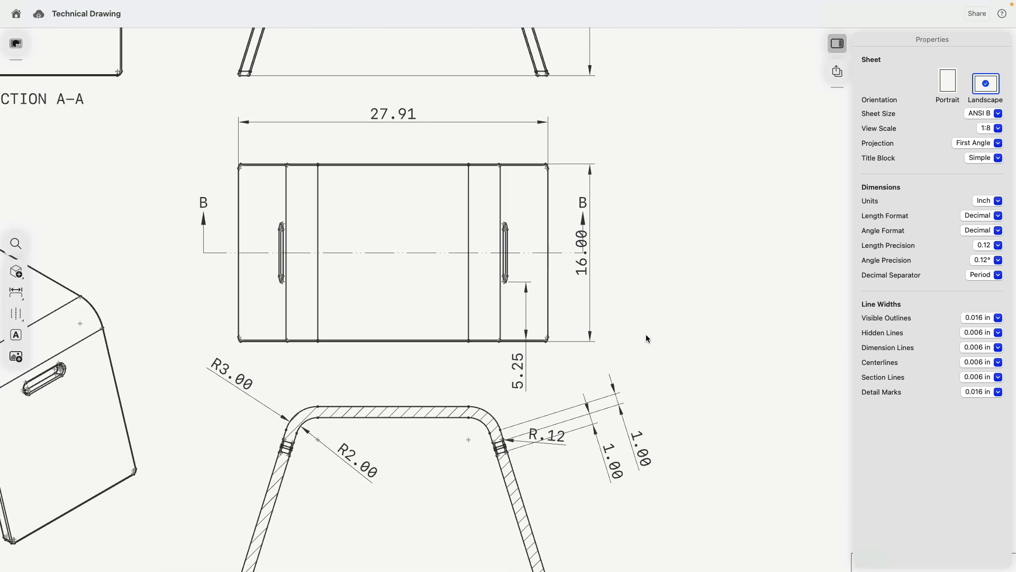
scroll(630, 337, "up", 1)
scroll(538, 194, "up", 10)
left_click(412, 275)
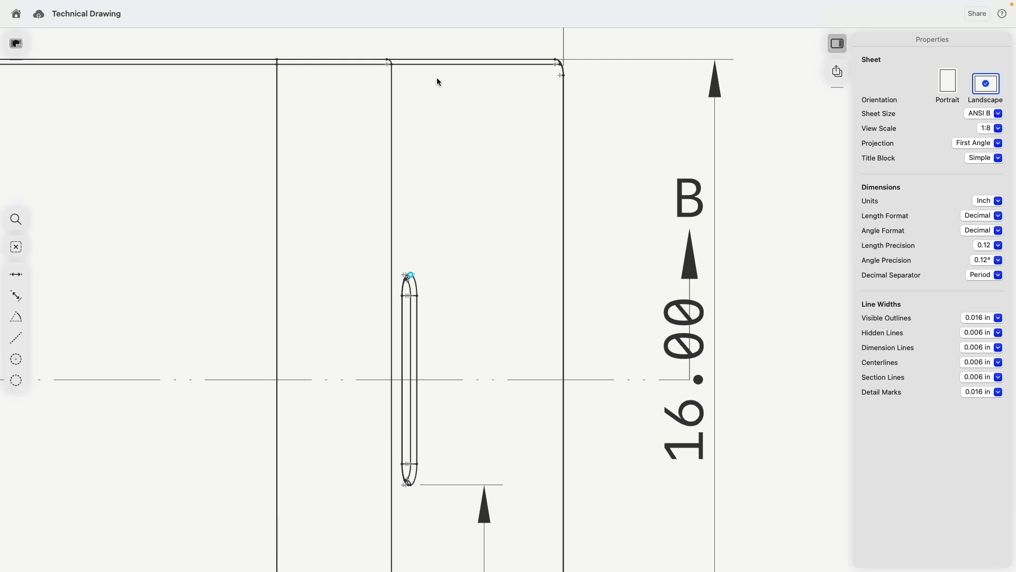
left_click(430, 65)
scroll(451, 256, "down", 5)
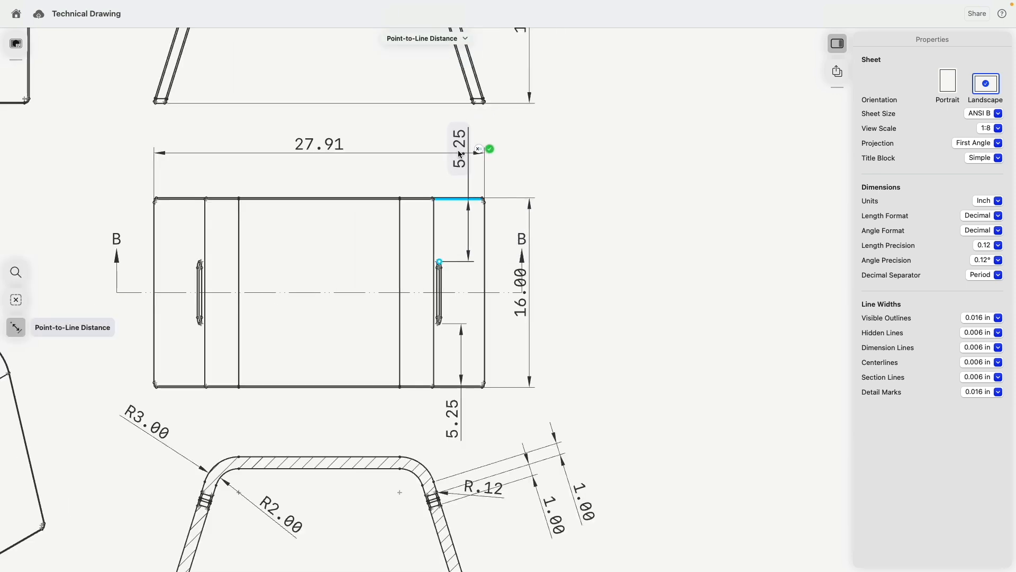
scroll(332, 198, "down", 5)
- Delete the 27.91 overall width dimension
left_click(325, 176)
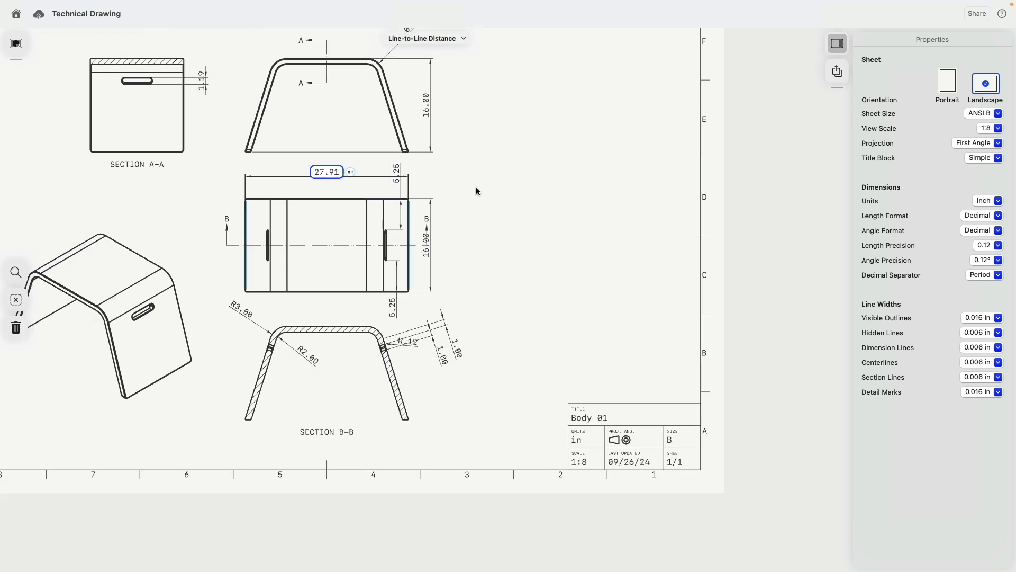
key("Delete")
middle_click_drag(472, 163, 525, 223)
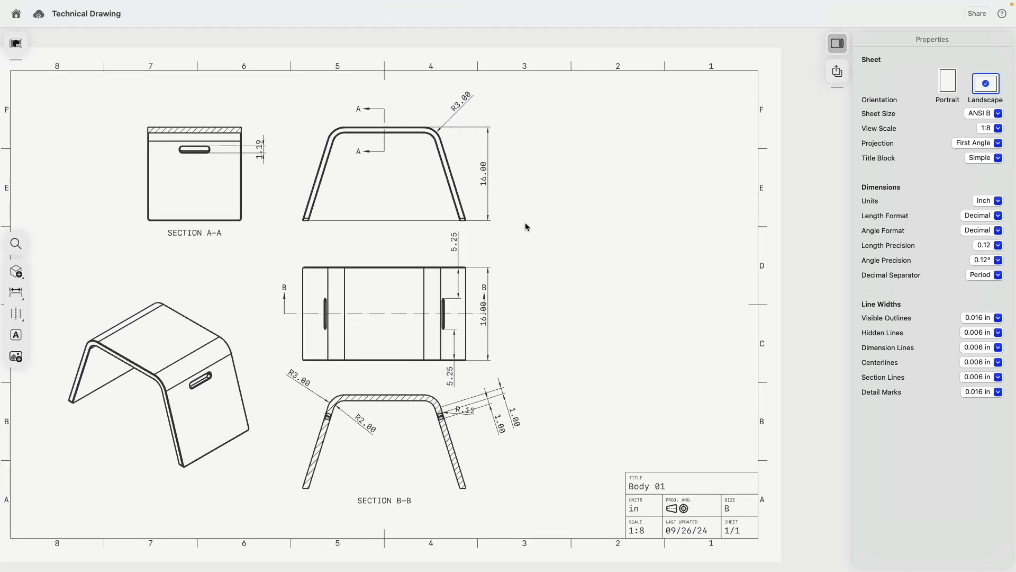
- Shift the sheet up and select part of the isometric view
mouse_move(548, 291)
middle_mouse_down()
mouse_move(554, 244)
mouse_move(553, 272)
mouse_move(552, 262)
mouse_move(589, 240)
mouse_move(646, 230)
middle_mouse_up()
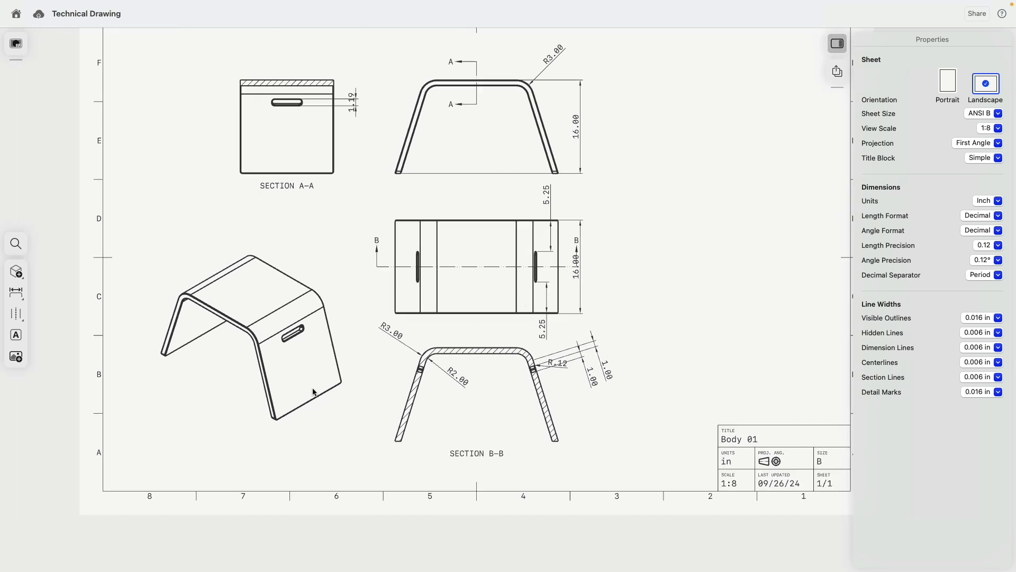
left_click(267, 380)
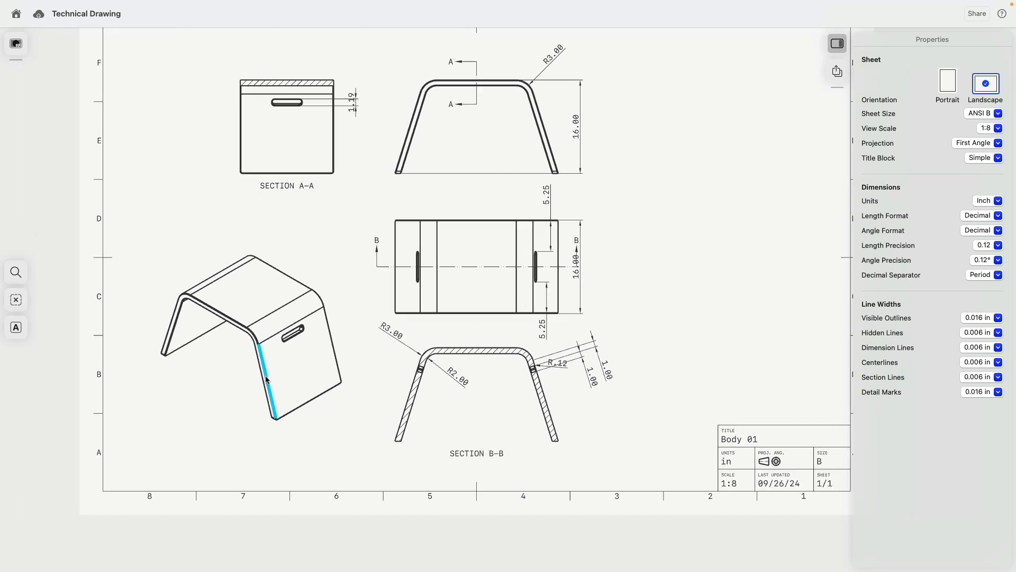
- Show dashed hidden lines in the isometric view
double_click(266, 376)
left_click(252, 375)
left_click(216, 413)
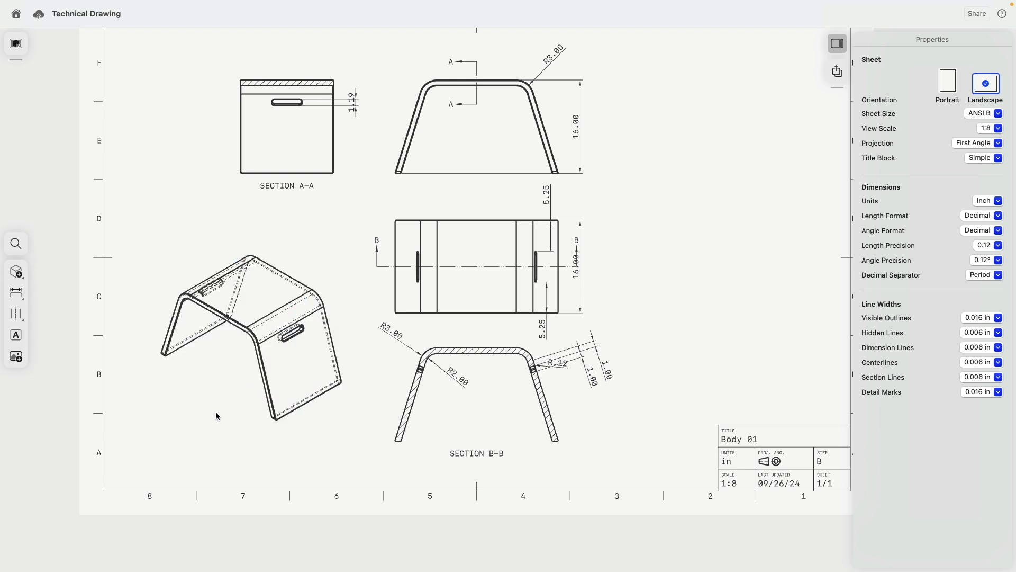
- Create Detail View C of the slot at 1:2 scale, placed lower left below the isometric view
scroll(94, 320, "up", 3)
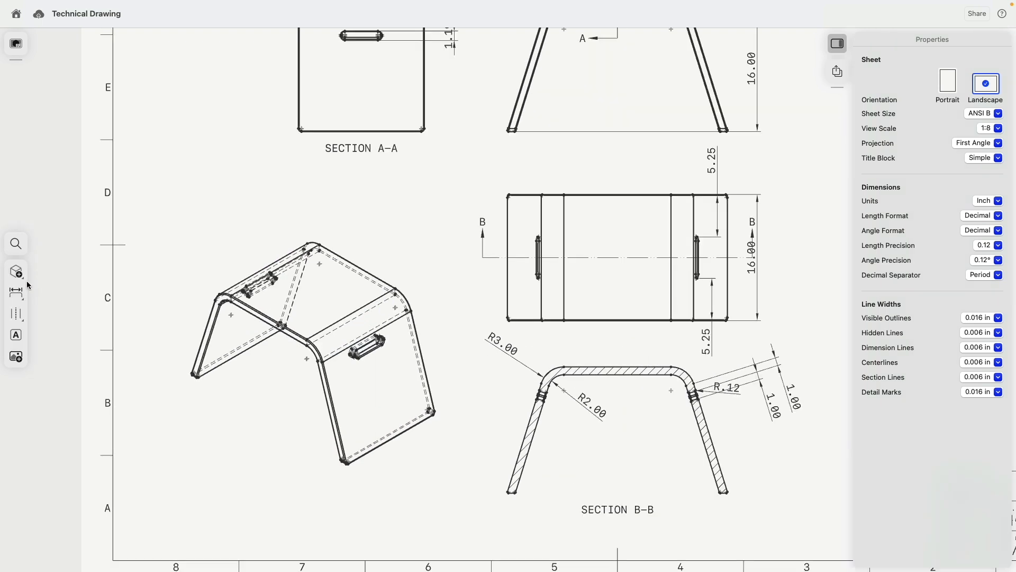
left_click(16, 271)
left_click(41, 335)
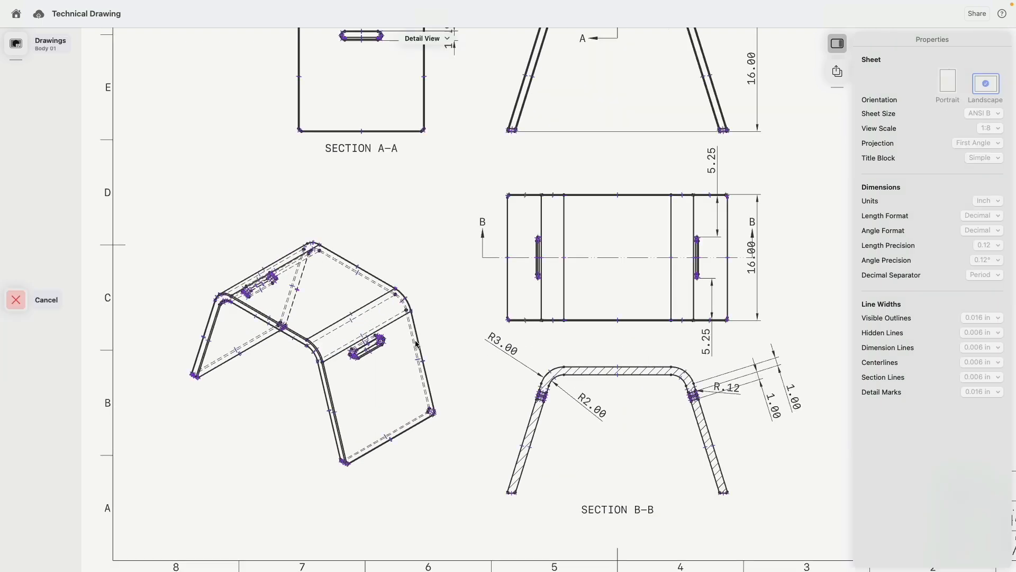
scroll(237, 392, "up", 10)
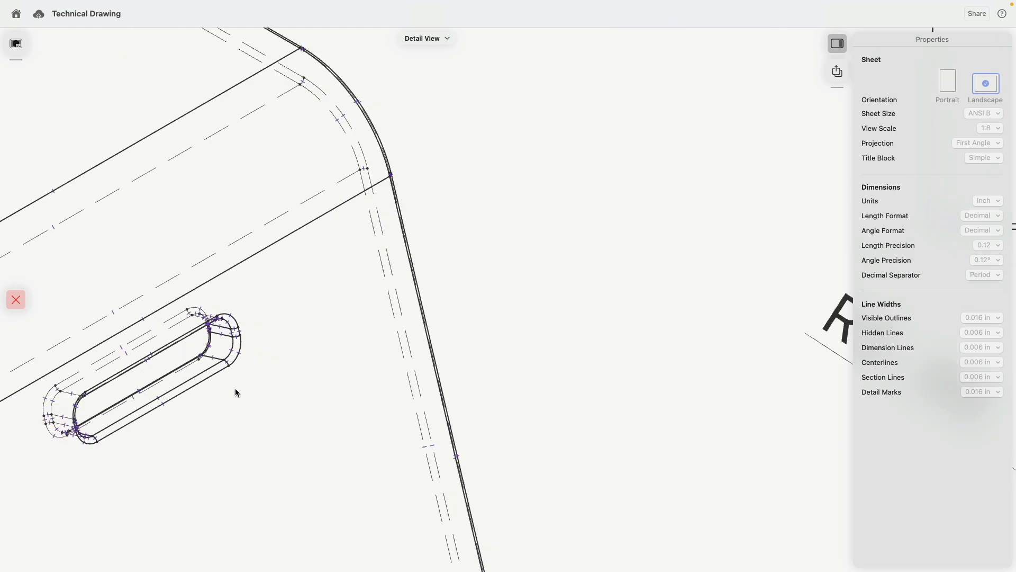
left_click(232, 333)
left_click(304, 348)
scroll(305, 348, "down", 6)
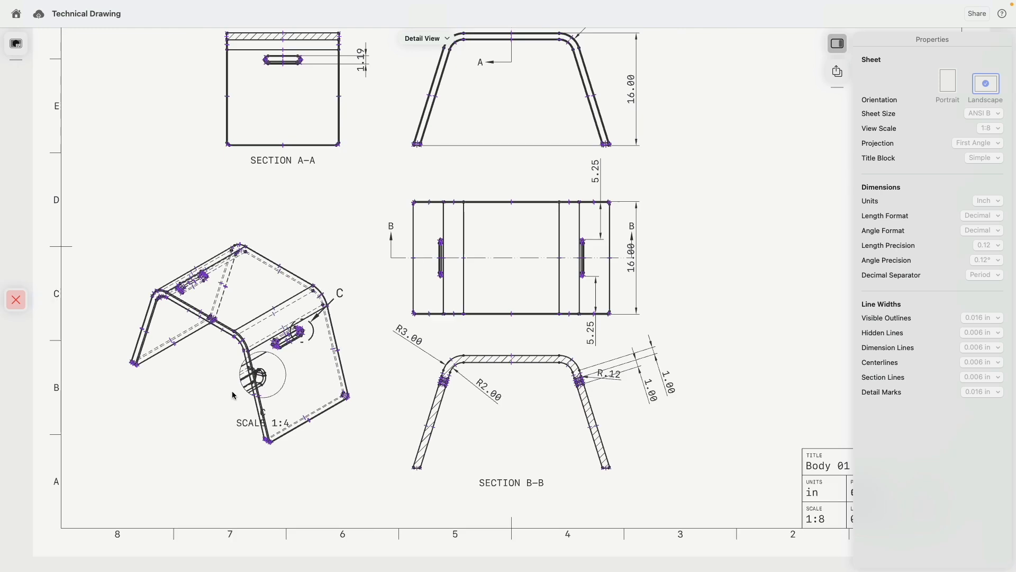
left_click(152, 433)
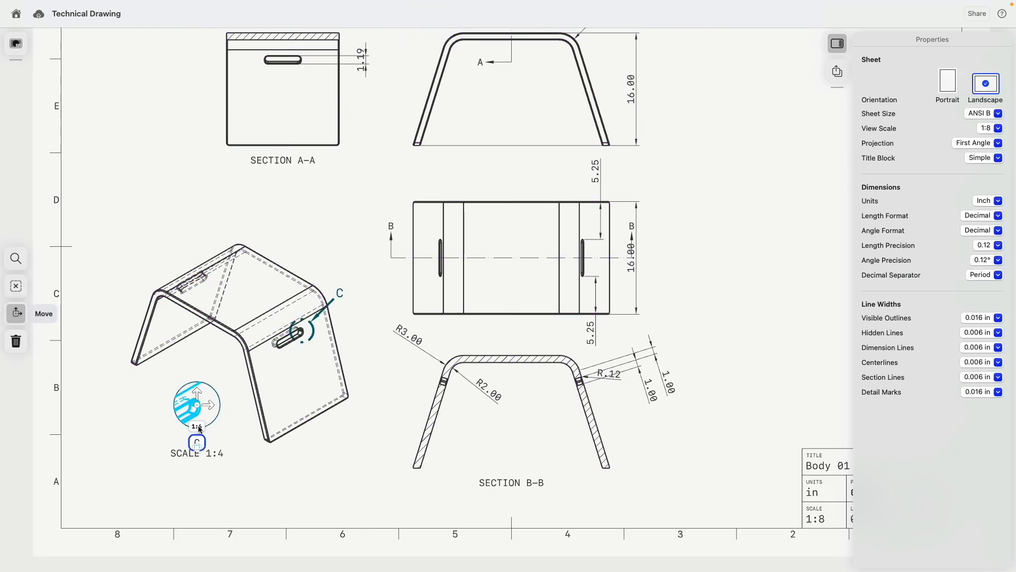
left_click(197, 427)
left_click(239, 127)
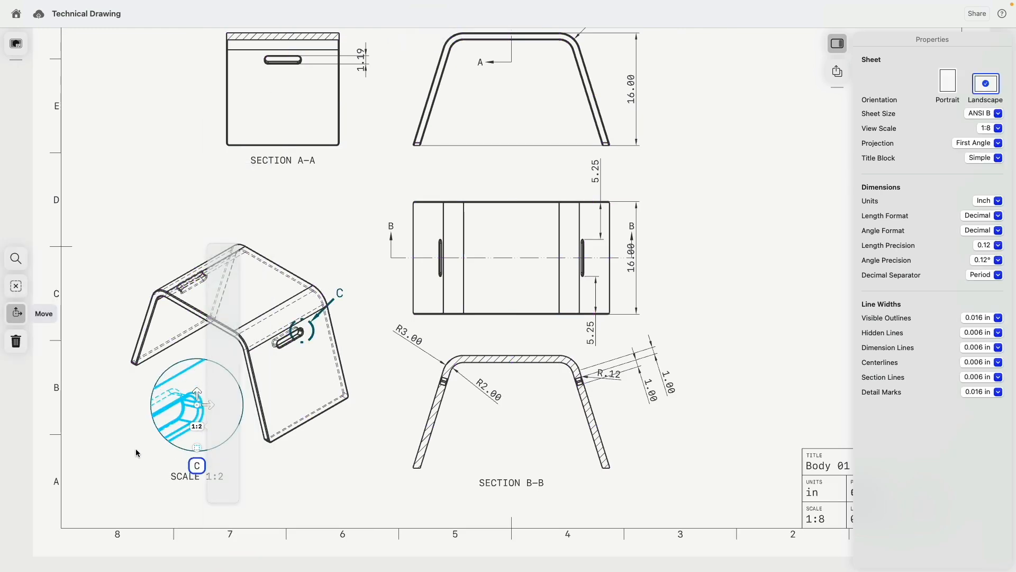
left_click_drag(208, 406, 186, 436)
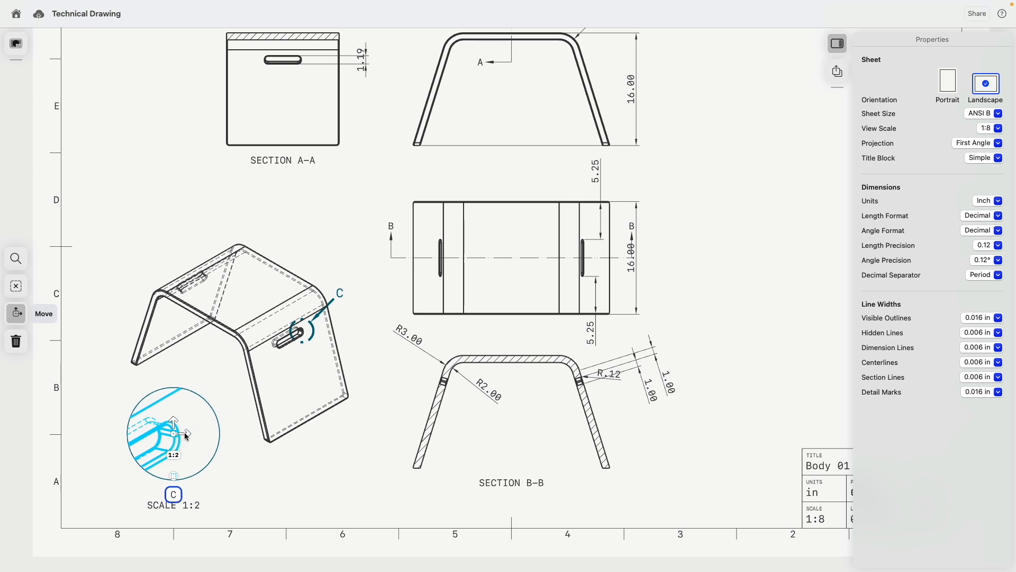
left_click(282, 485)
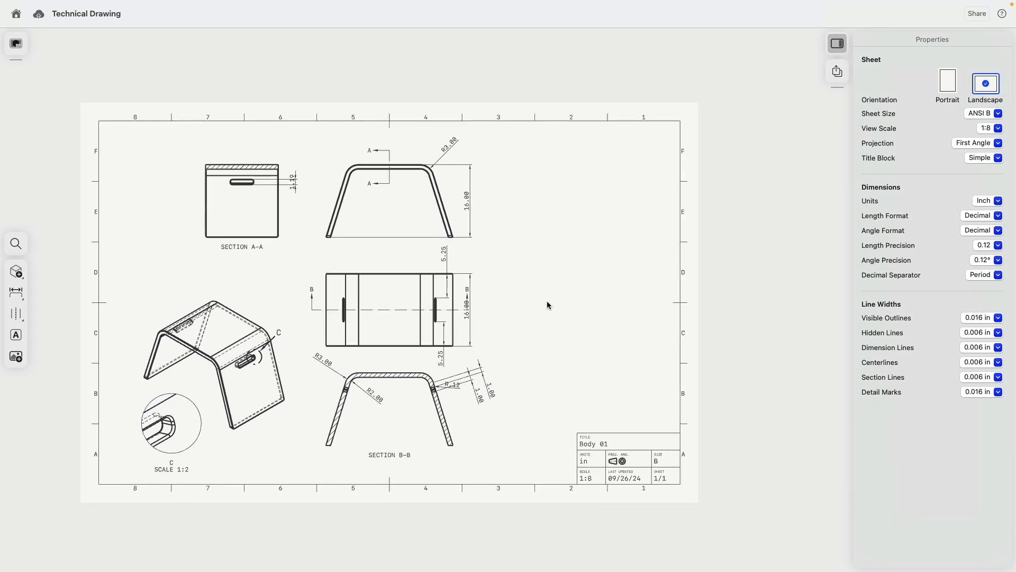
- Add a 'Wood Bench' text note and position it to the right of the top view
middle_click_drag(546, 302, 603, 270)
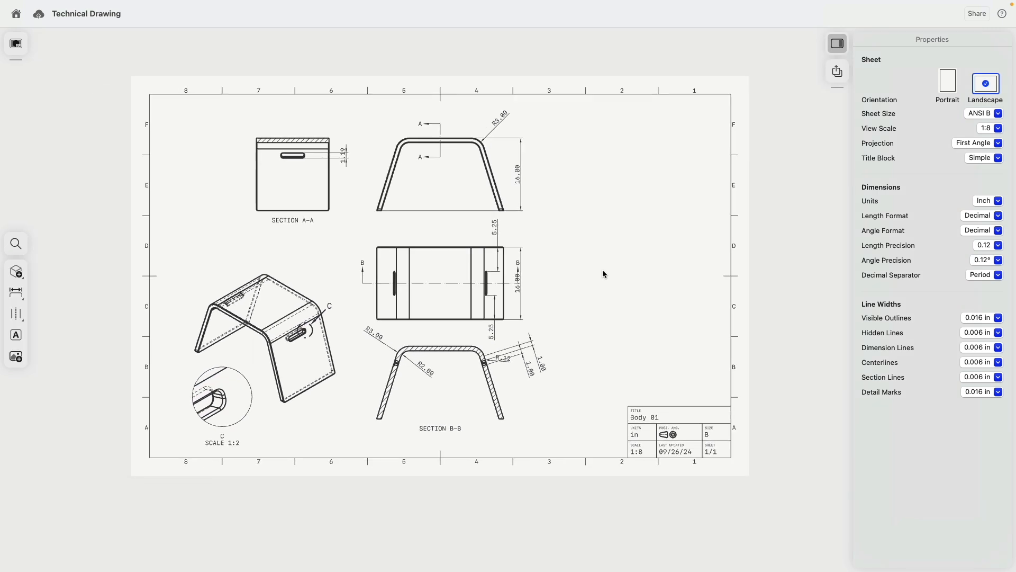
left_click(19, 298)
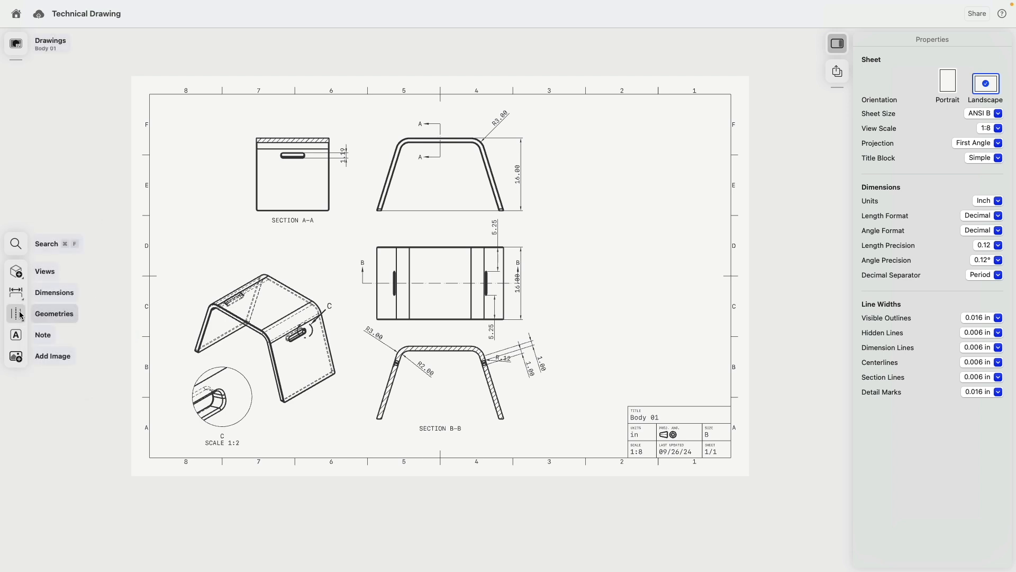
left_click(16, 314)
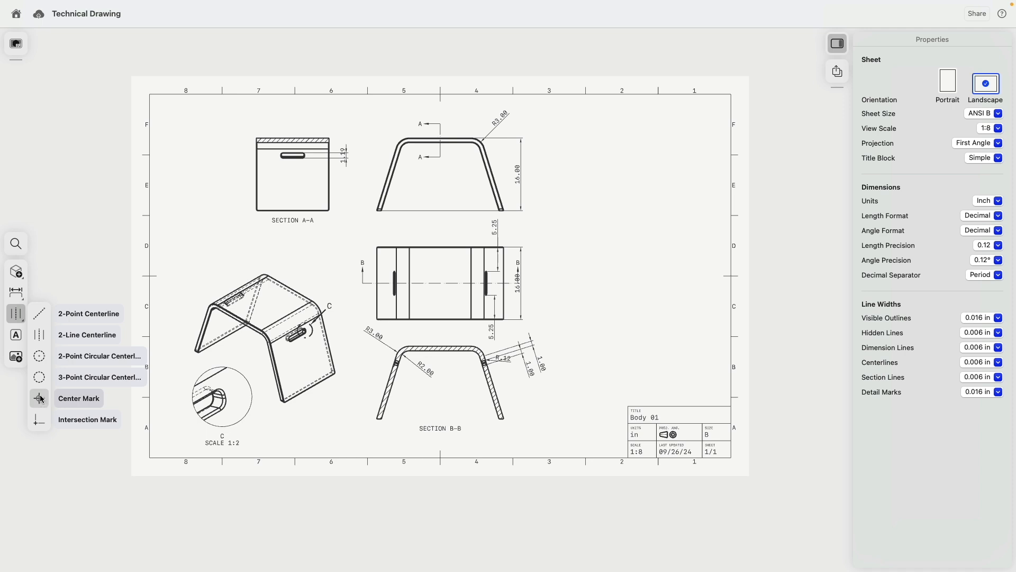
left_click(17, 336)
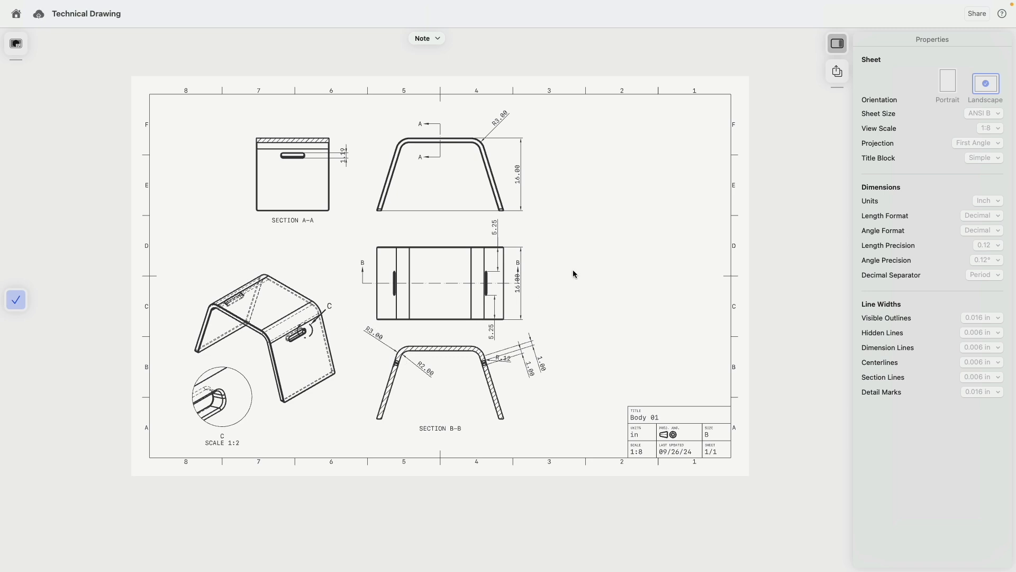
left_click(570, 246)
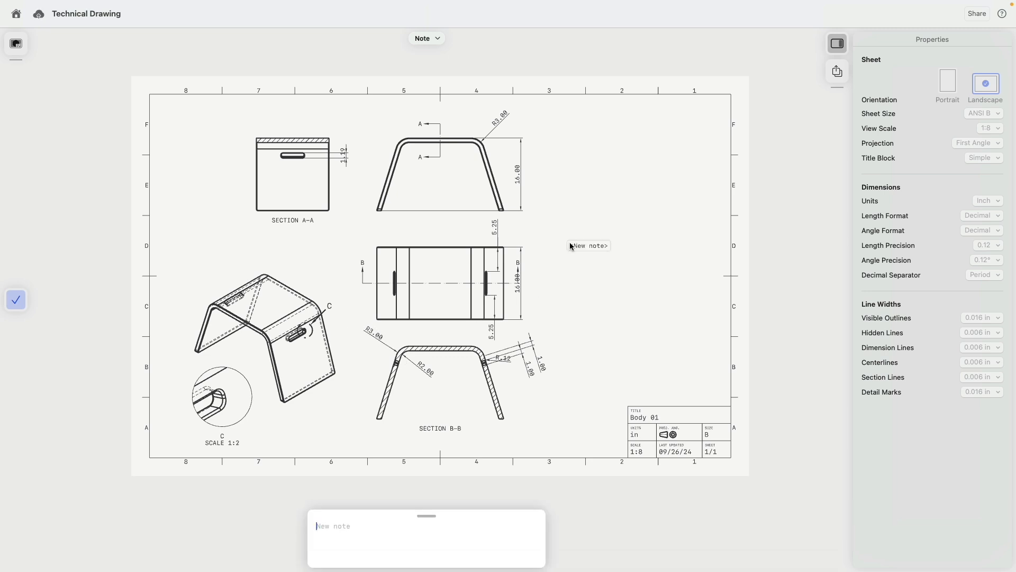
type("Wood Bench")
left_click(16, 300)
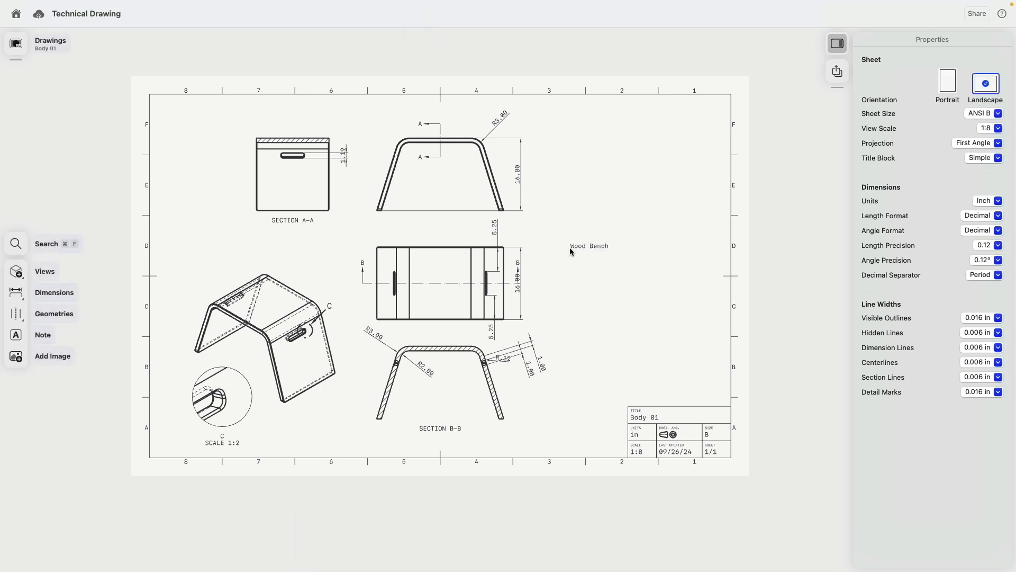
left_click_drag(604, 252, 572, 286)
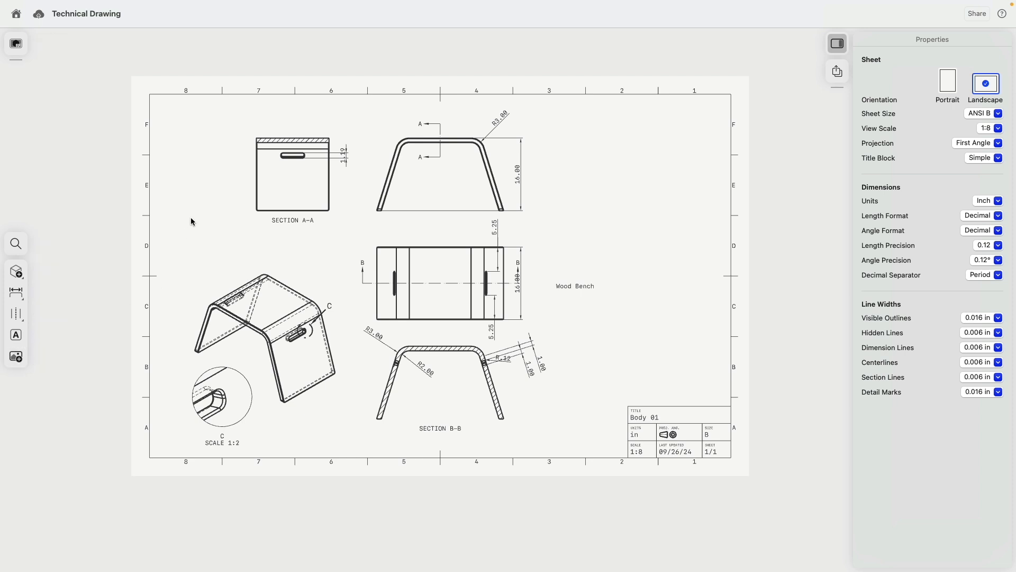
- Reopen the Technical Drawing project in the Visualization workspace with the House hidden
left_click(21, 17)
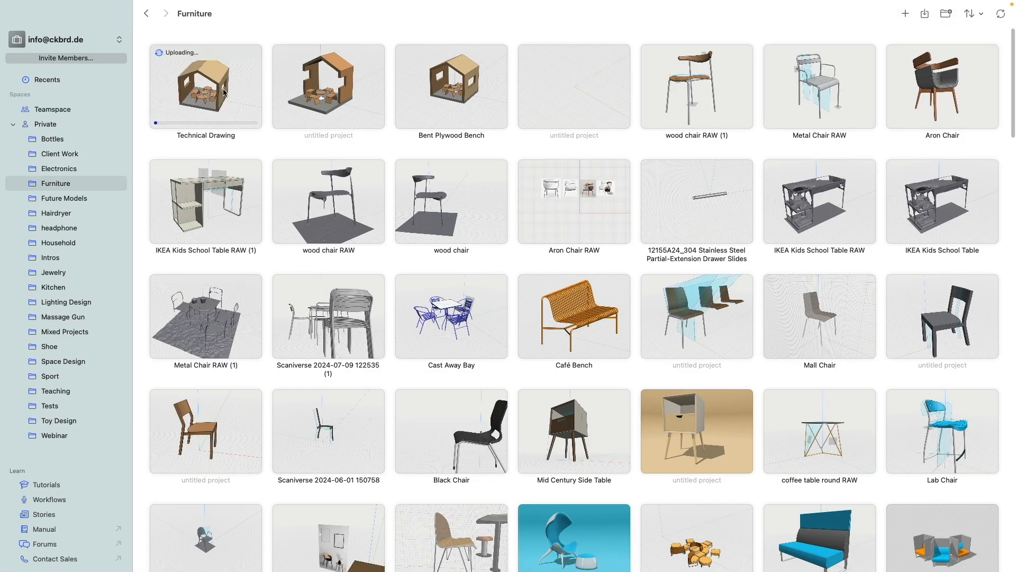
left_click(192, 95)
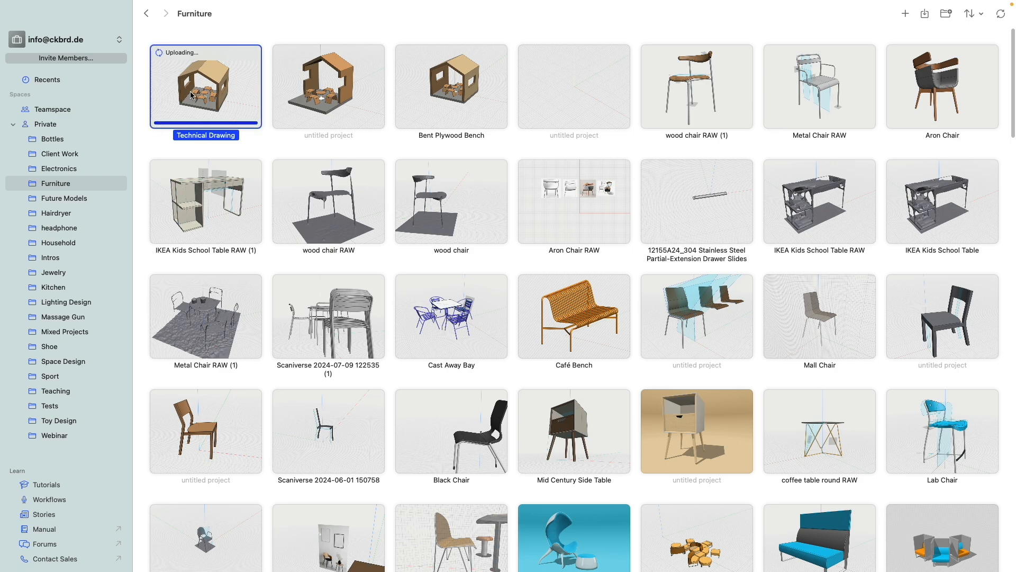
double_click(192, 95)
left_click(172, 45)
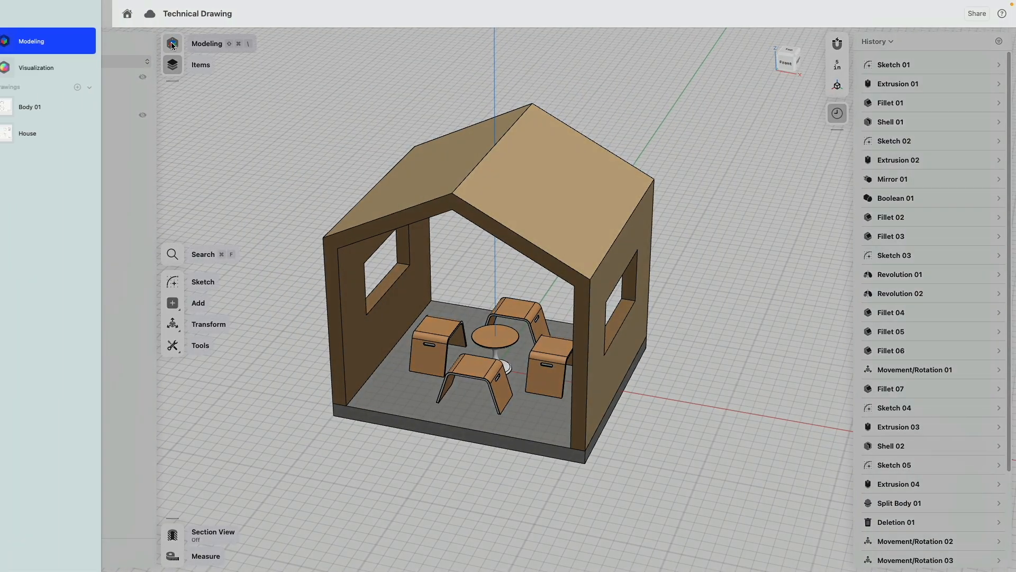
left_click(52, 68)
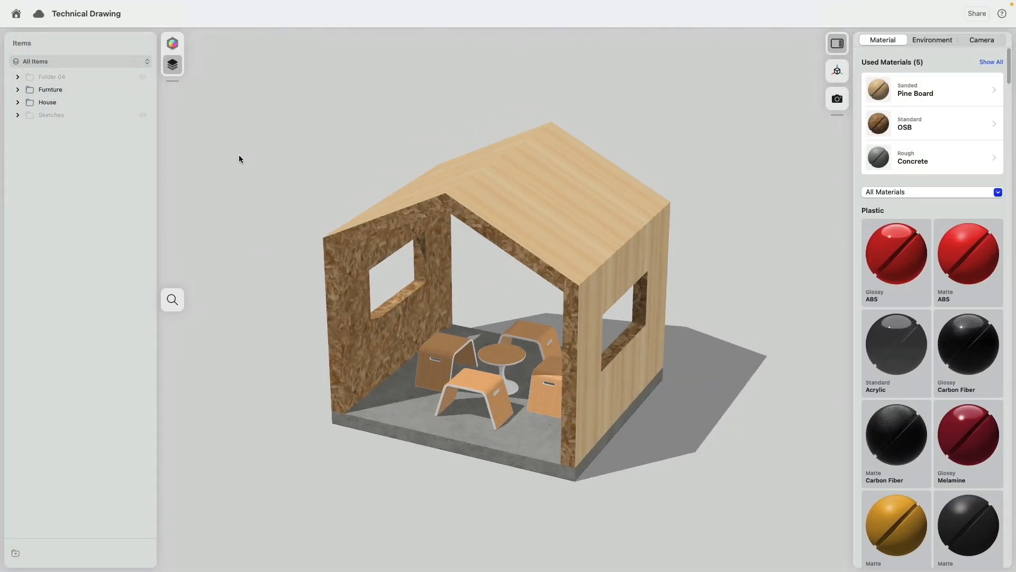
left_click(144, 91)
left_click(144, 91)
left_click(143, 102)
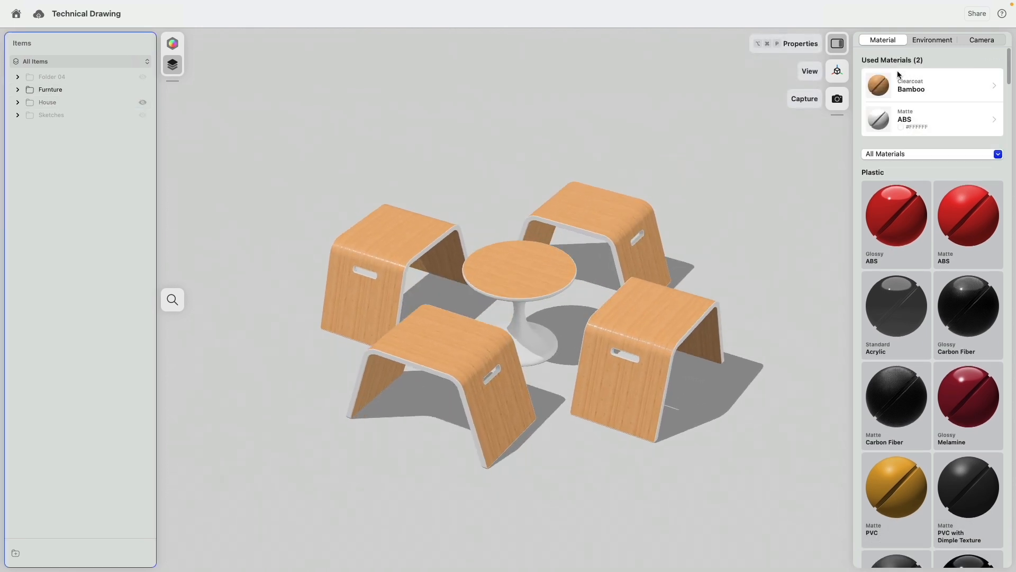
- Capture a render of the furniture and save it as bench.png on the Desktop
left_click(838, 101)
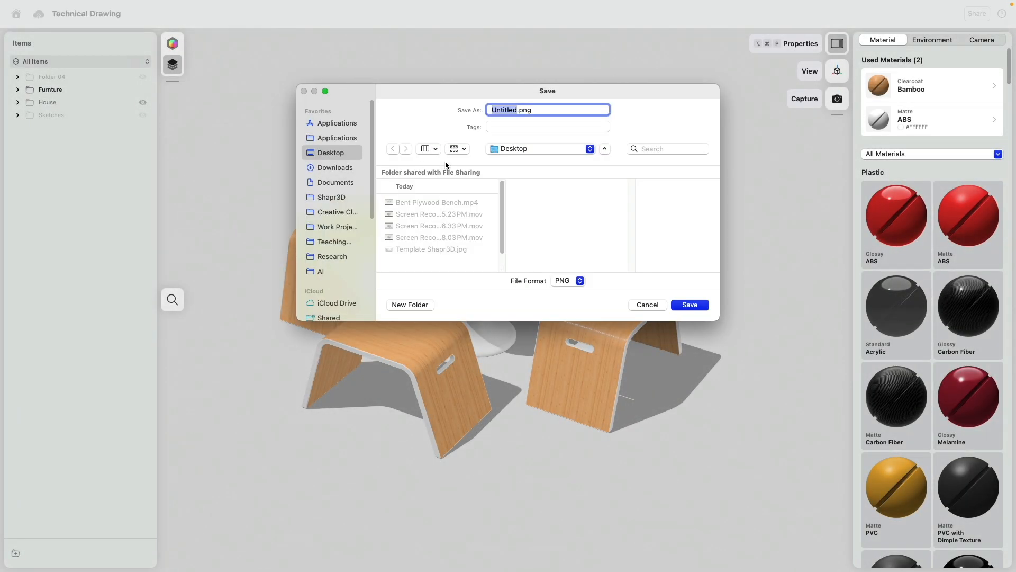
type("bench")
left_click(703, 303)
key("ctrl+Left")
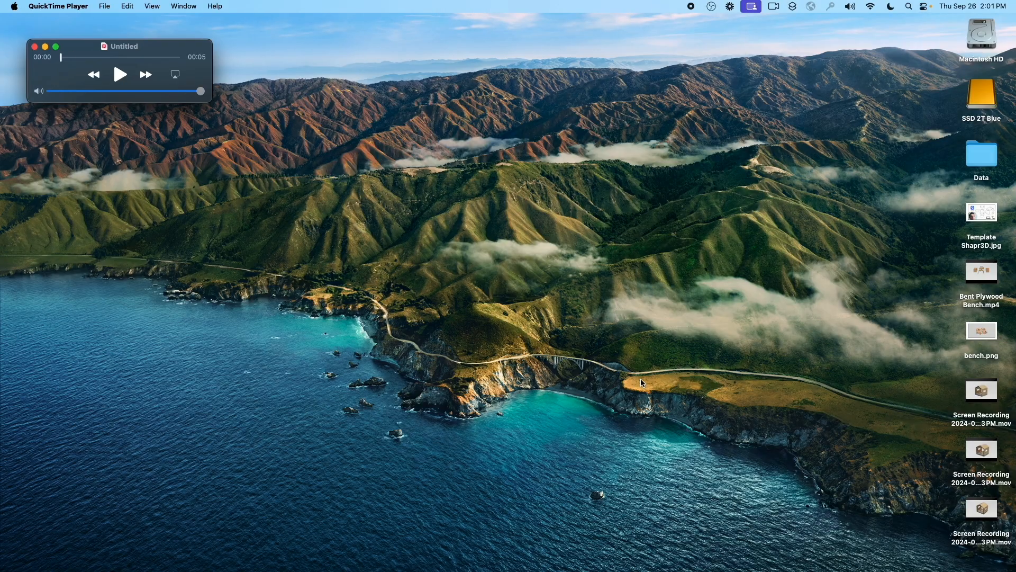
- Crop bench.png around the benches and table in Preview, close it, and return to Shapr3D
double_click(990, 345)
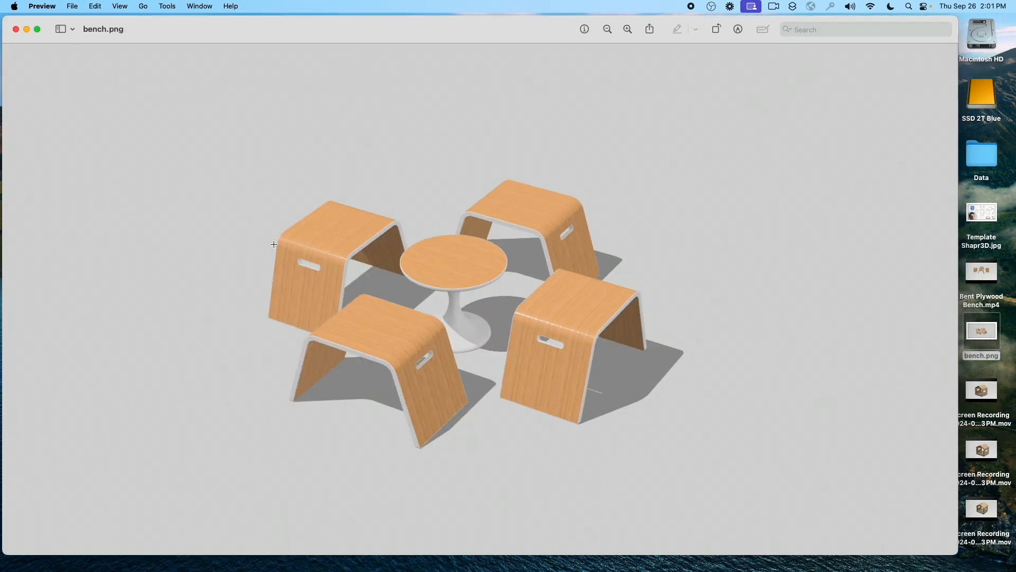
left_click_drag(188, 99, 707, 492)
key("super+k")
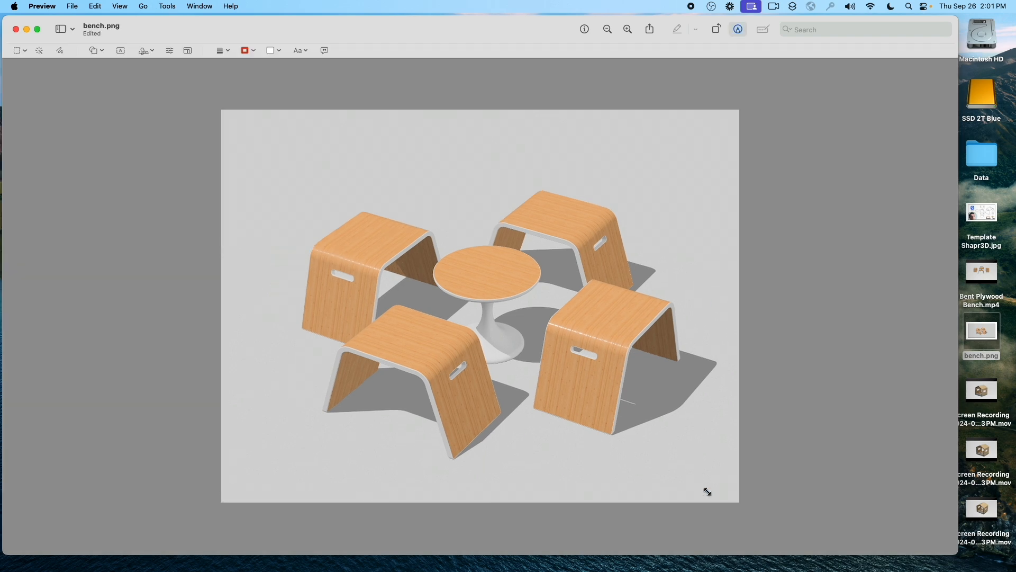
key("super+q")
key("super+Tab")
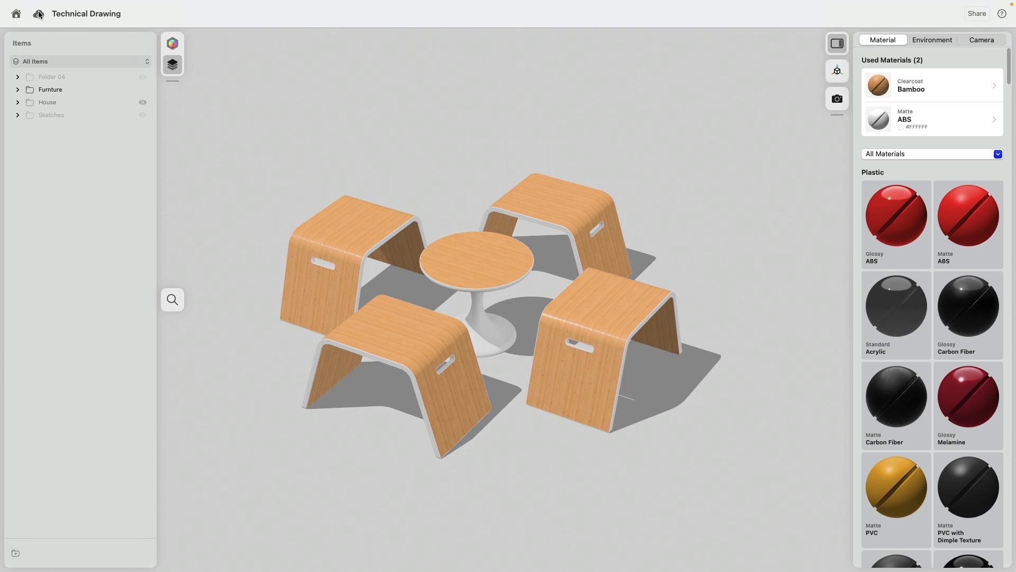
left_click(172, 43)
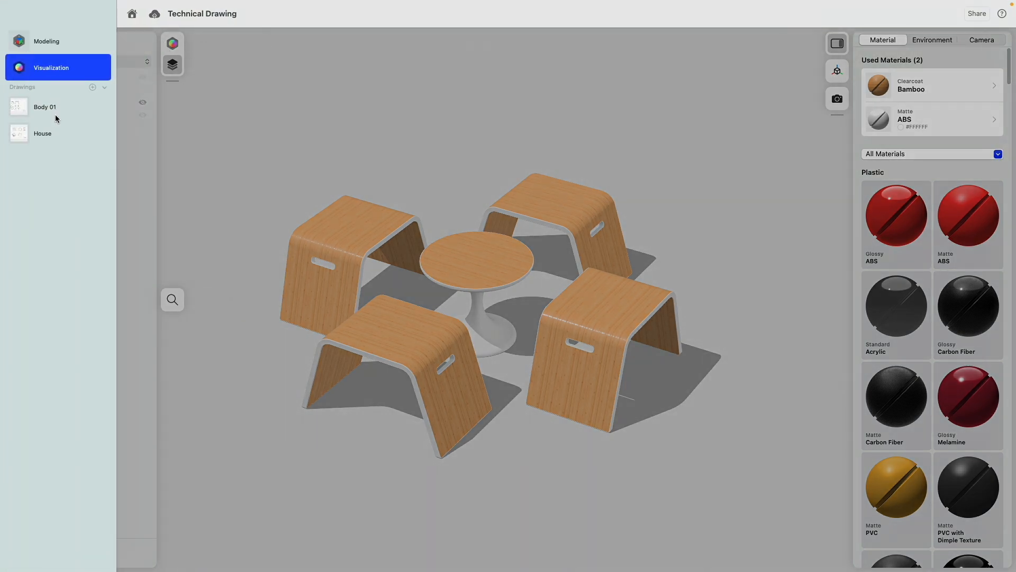
- Insert bench.png as an image into the Body 01 drawing
left_click(16, 108)
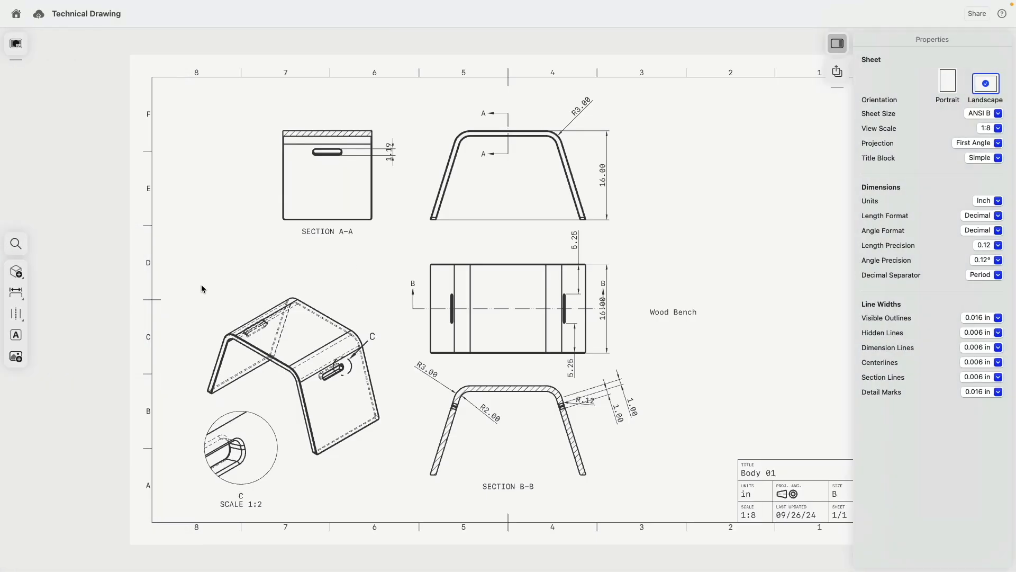
left_click(16, 356)
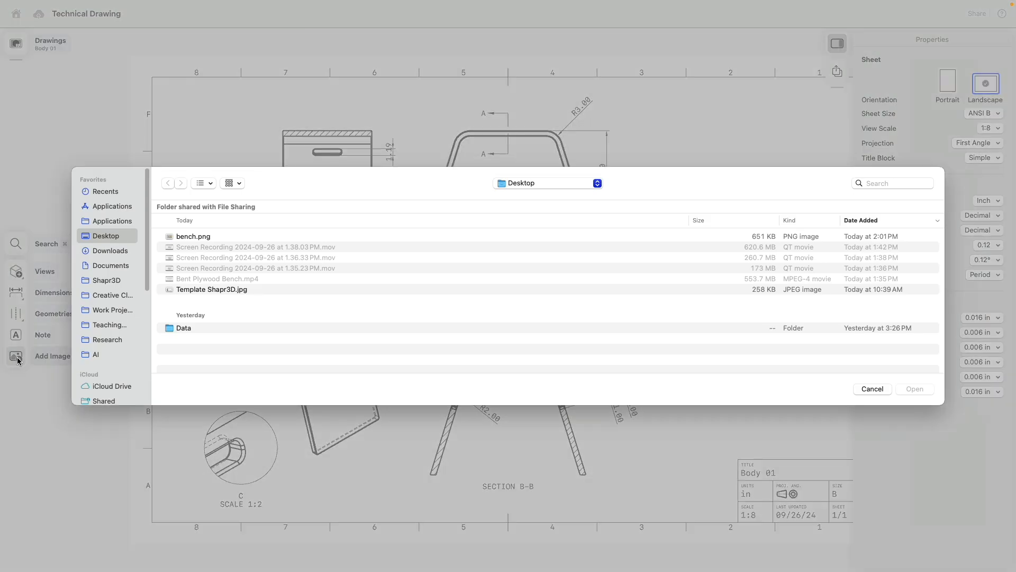
left_click(212, 237)
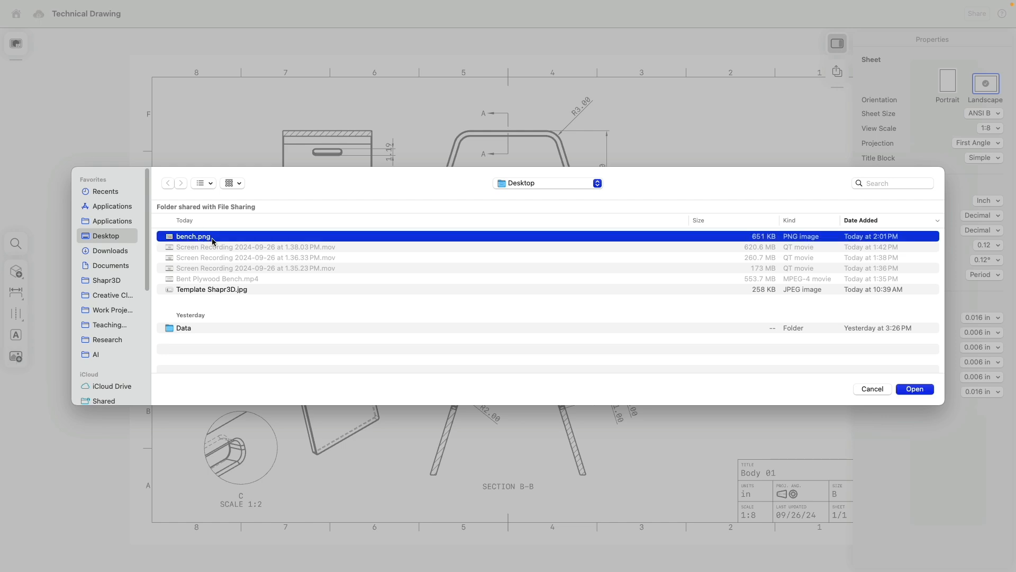
left_click(914, 389)
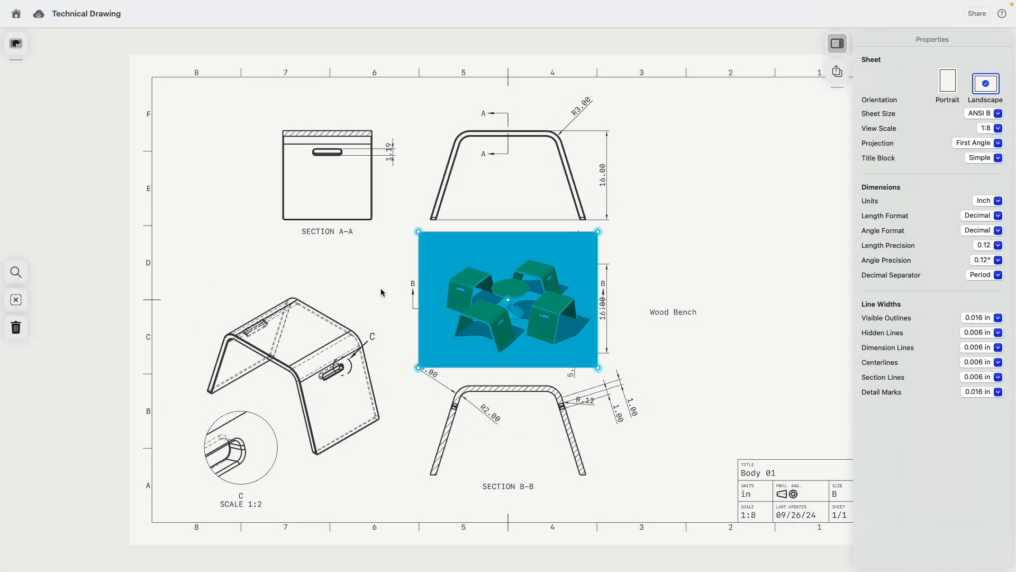
- Move the bench image into the sheet's top-right area
left_click_drag(429, 266, 682, 158)
scroll(727, 303, "down", 1)
mouse_move(728, 303)
middle_mouse_down()
mouse_move(608, 283)
mouse_move(679, 310)
middle_mouse_up()
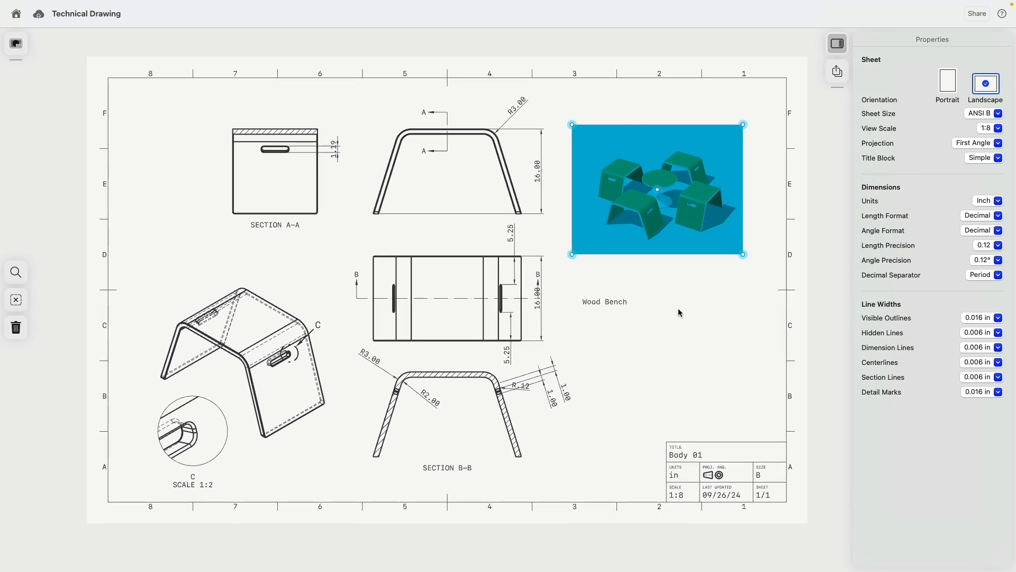
left_click(680, 312)
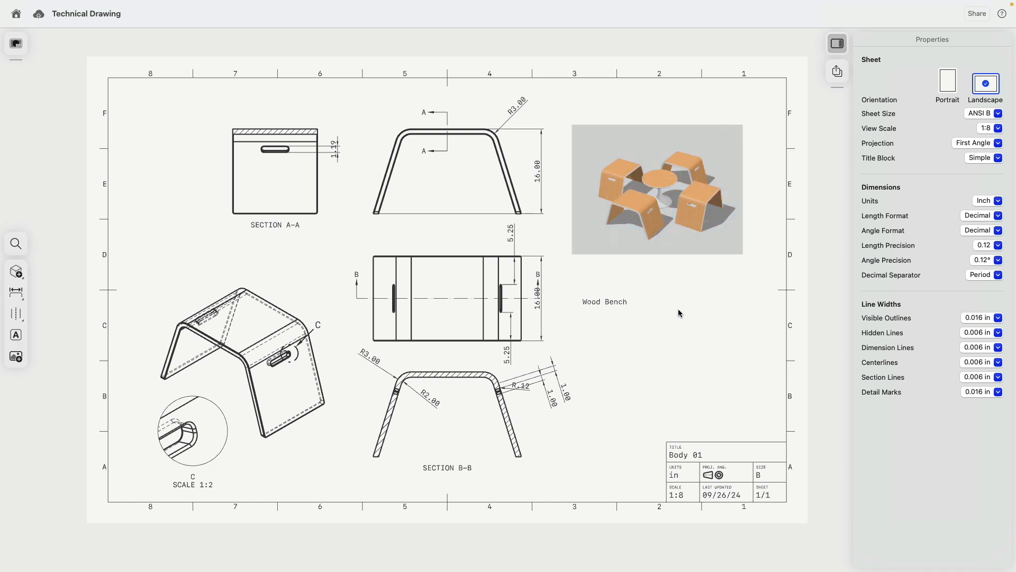
left_click(649, 198)
mouse_move(682, 179)
left_mouse_down()
mouse_move(708, 202)
mouse_move(701, 174)
left_mouse_up()
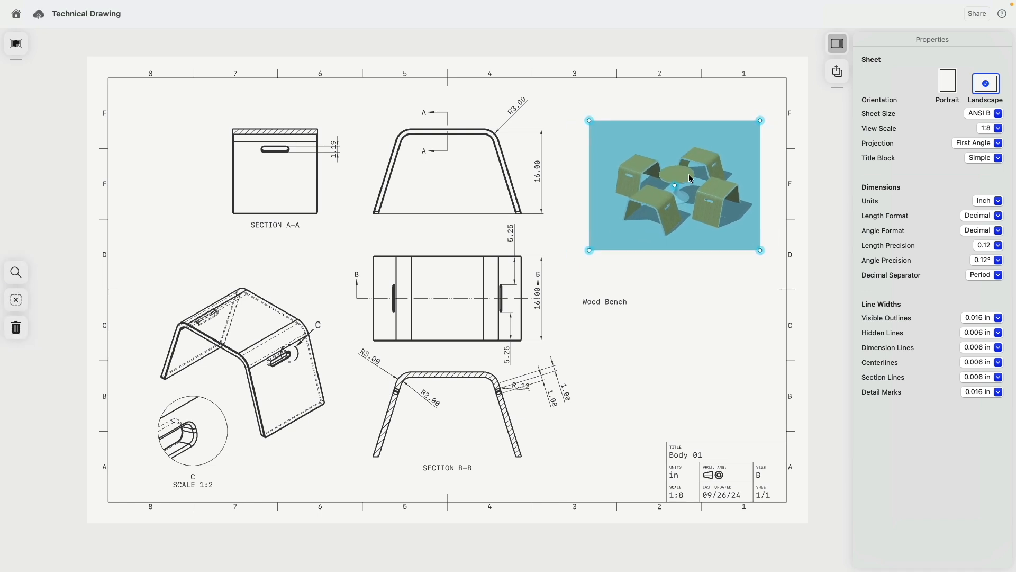
left_click(688, 292)
- Shrink the bench image and place the 'Wood Bench' note just beneath it
left_click(607, 241)
mouse_move(589, 249)
left_mouse_down()
mouse_move(654, 193)
mouse_move(663, 198)
mouse_move(605, 226)
left_mouse_up()
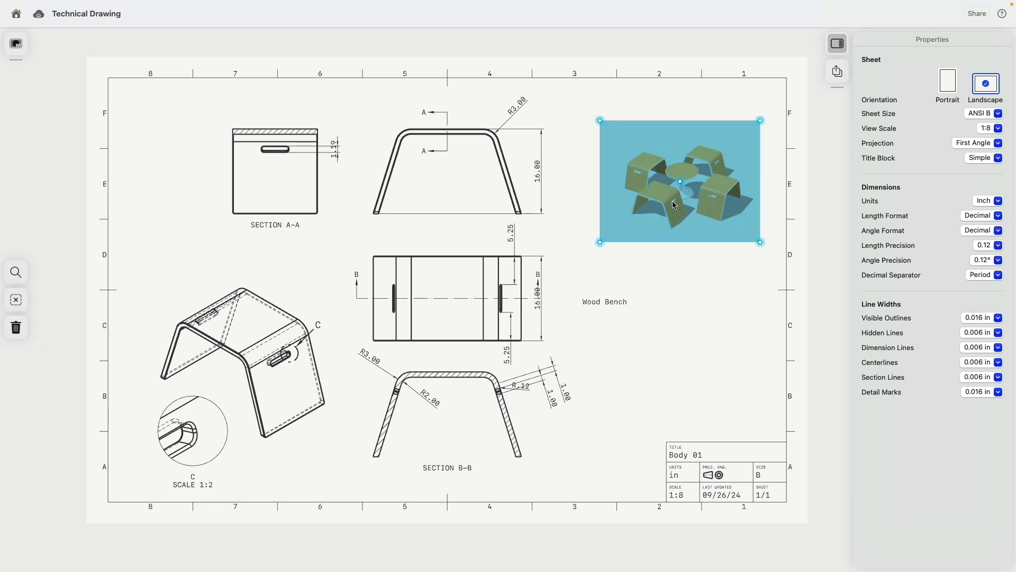
left_click(617, 308)
left_click_drag(616, 308, 616, 275)
scroll(630, 314, "down", 5)
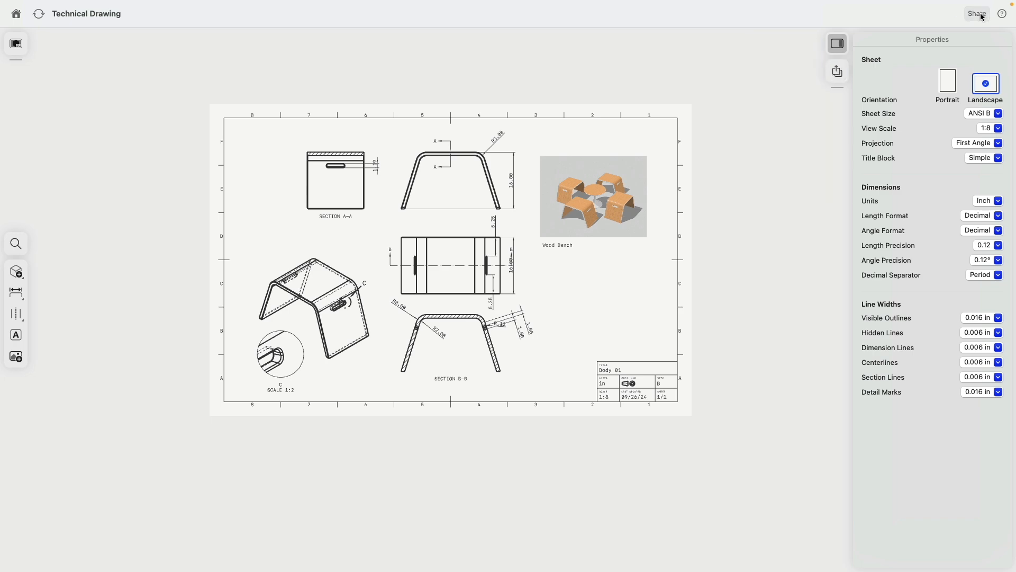
- Look over the export options without exporting, then rename Body 01 to 'Bench'
left_click(837, 71)
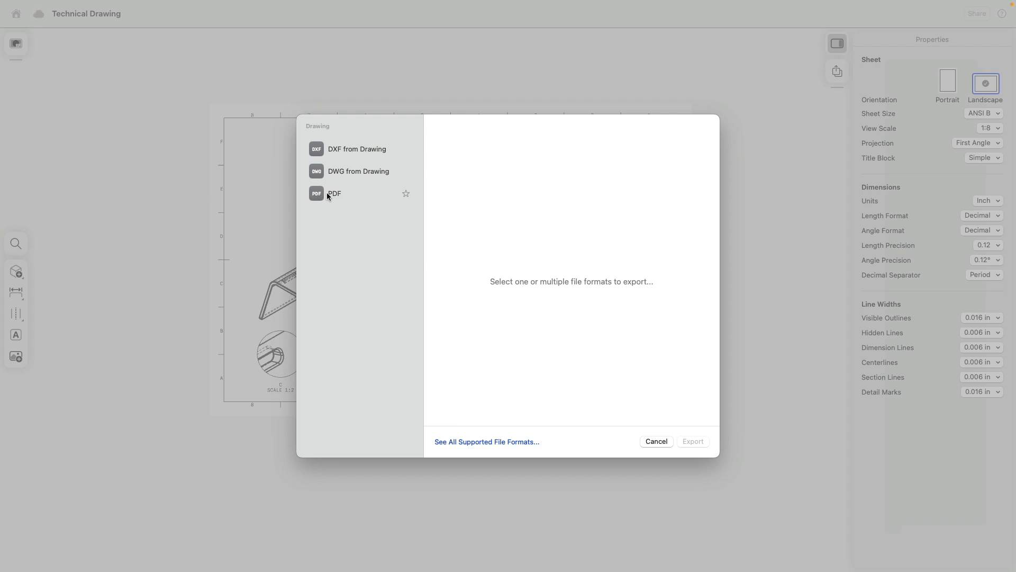
left_click(662, 441)
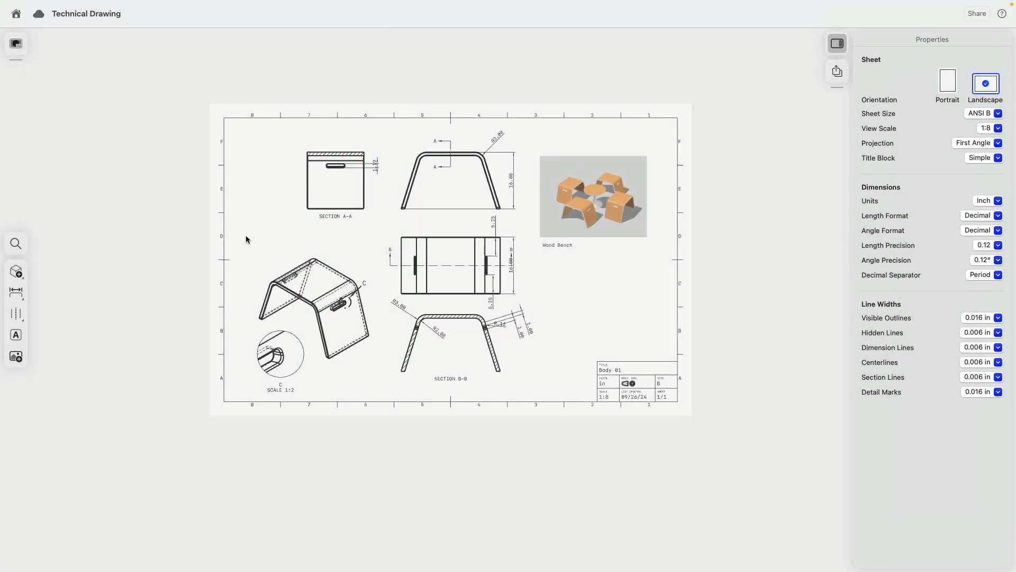
left_click(22, 48)
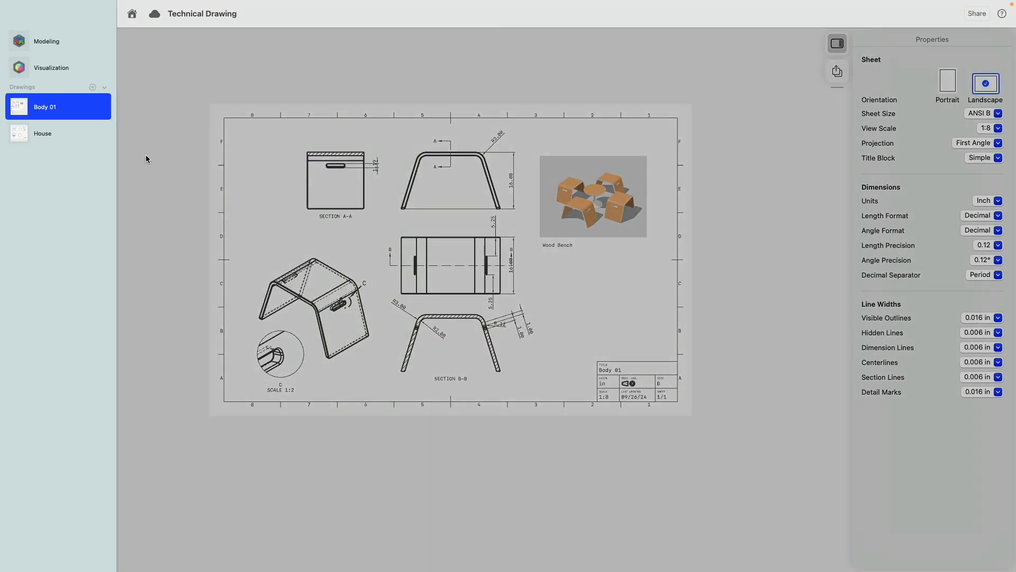
right_click(47, 107)
left_click(245, 144)
type("Bench")
left_click(184, 228)
middle_click_drag(181, 253, 172, 291)
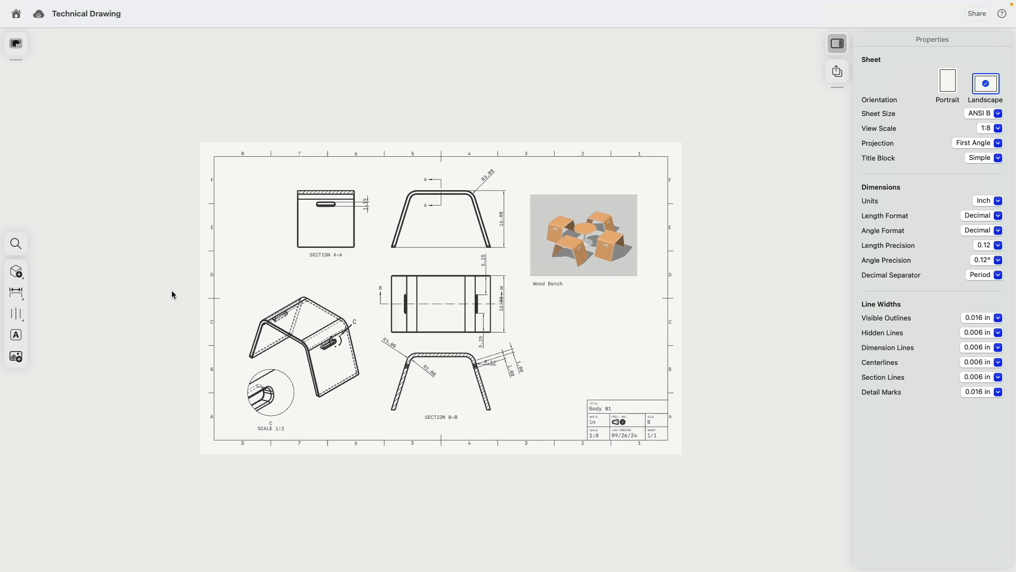
scroll(171, 291, "down", 1)
scroll(172, 290, "up", 1)
scroll(151, 277, "up", 2)
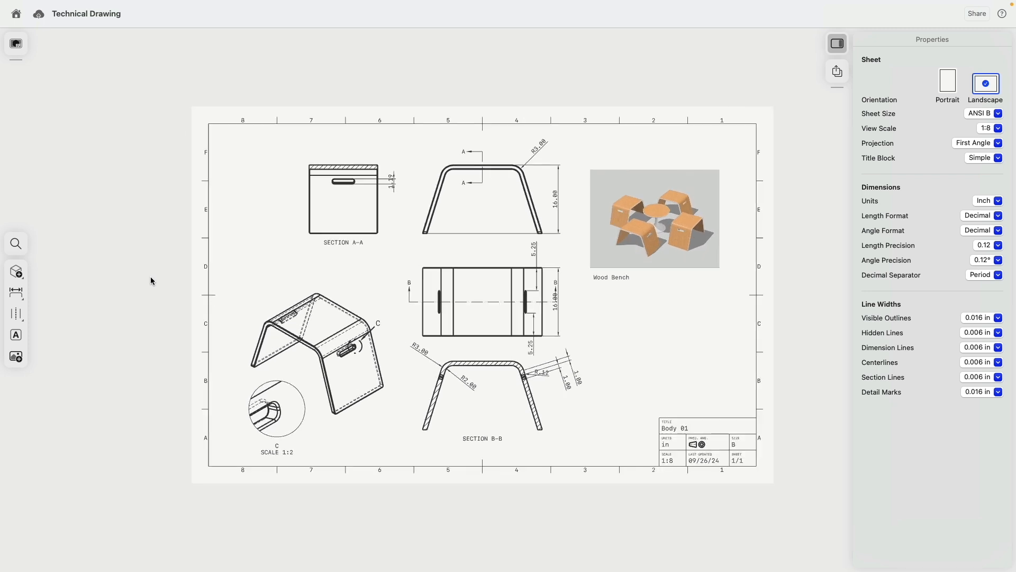